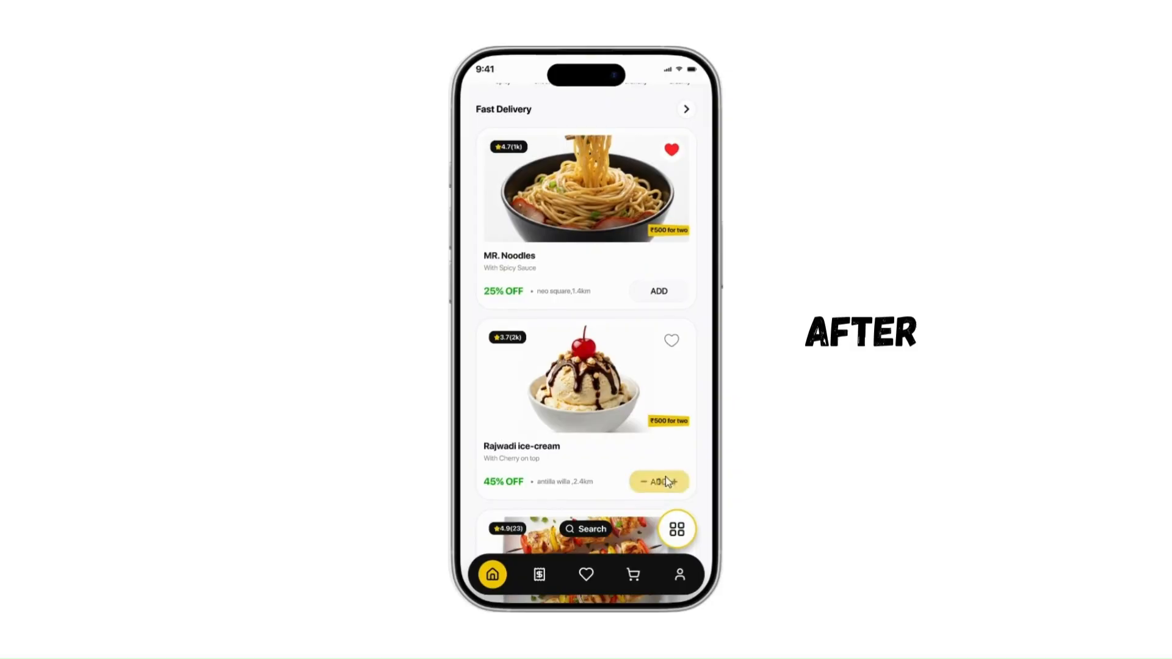
- Examine the redesigned and original food app home screens, raising the Rajwadi ice-cream quantity to 2
left_click(675, 481)
scroll(675, 479, "down", 5)
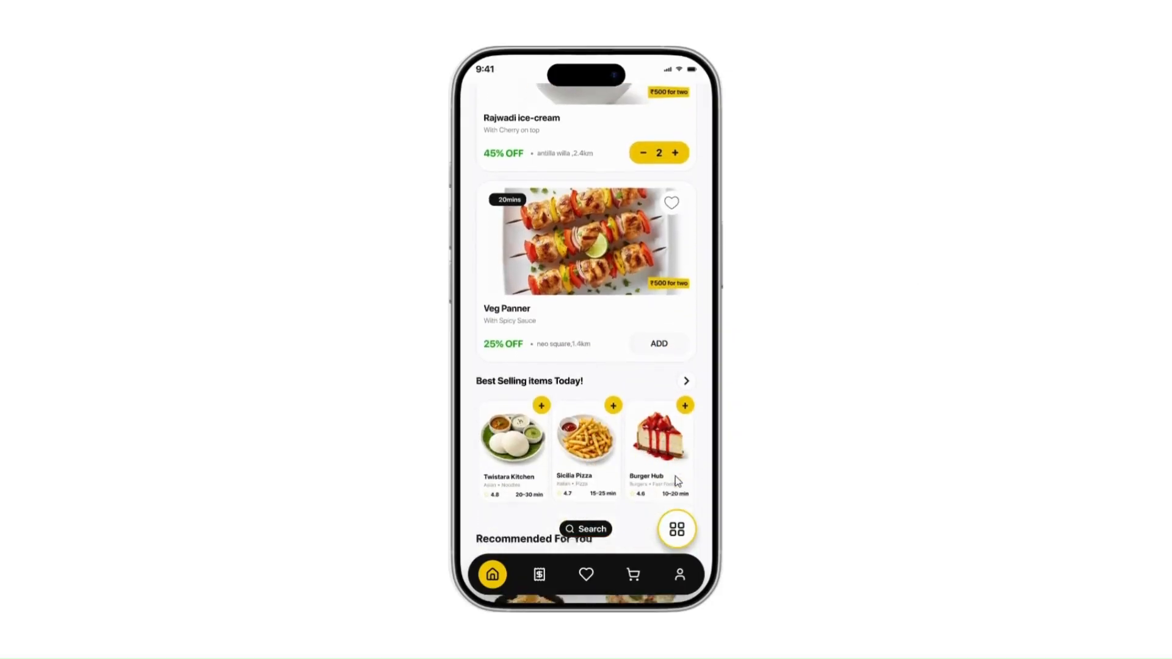
scroll(675, 476, "down", 7)
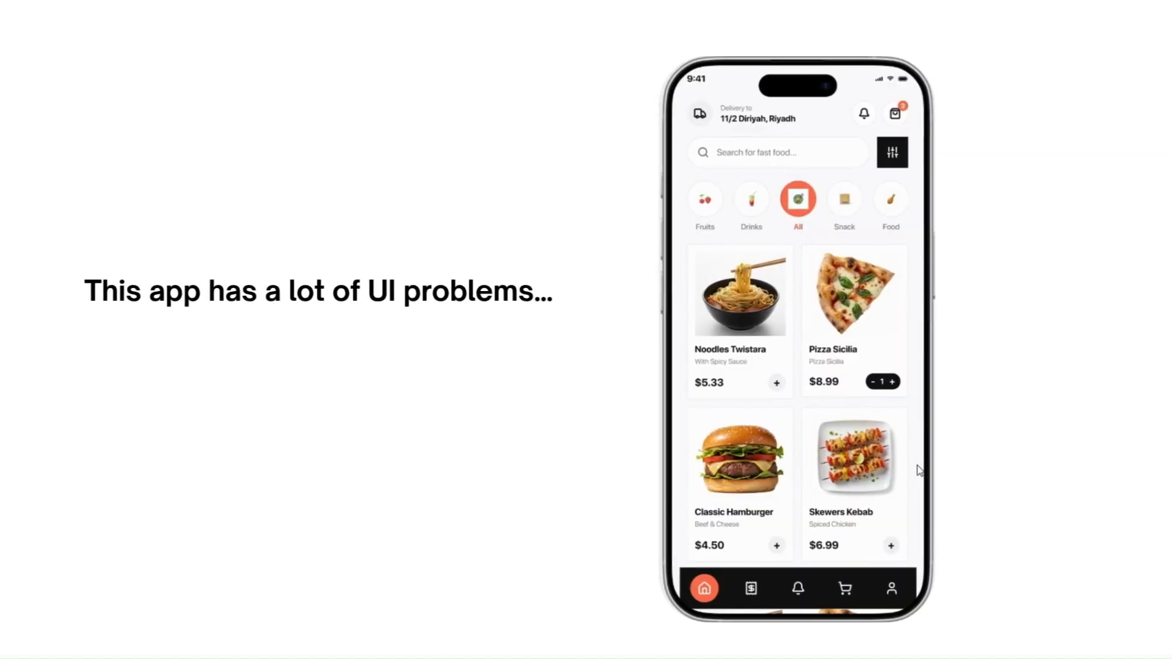
scroll(918, 470, "down", 10)
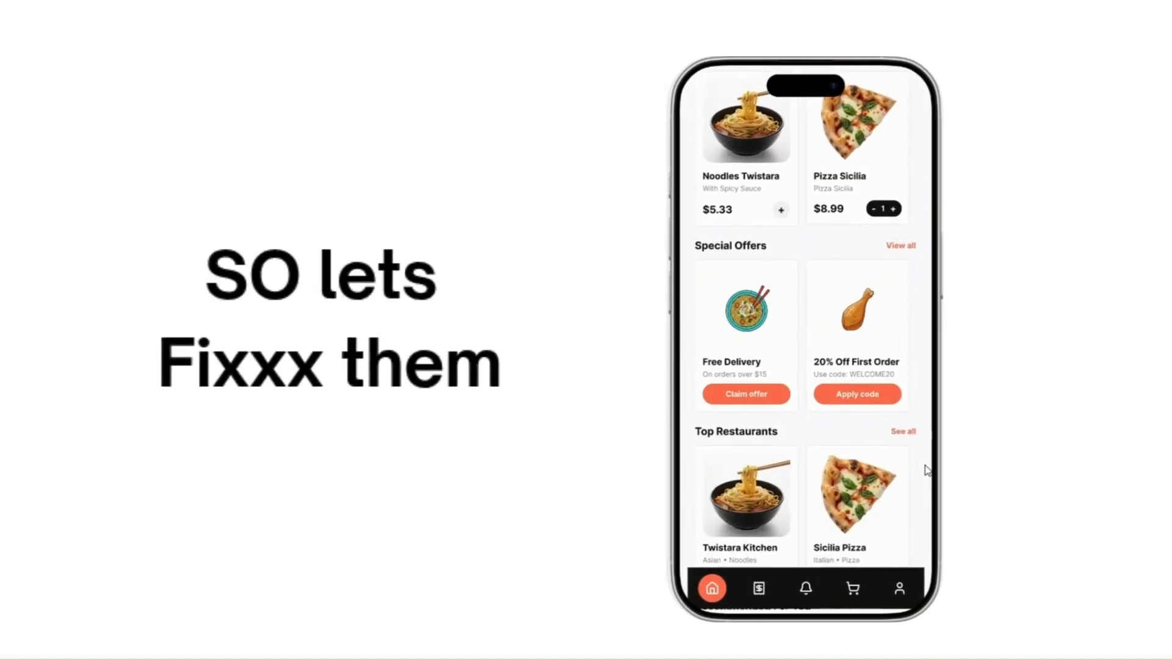
scroll(925, 470, "down", 6)
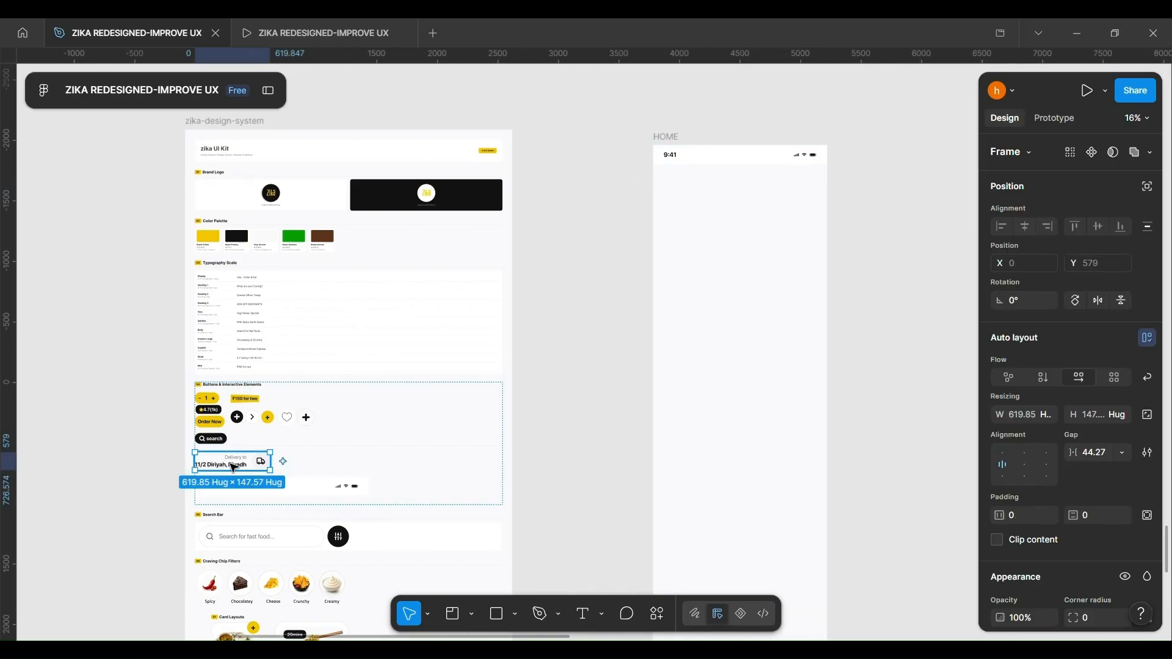
- Copy the delivery address block and the Zika logo from the design system into the top of the HOME frame
left_click_drag(230, 460, 787, 189)
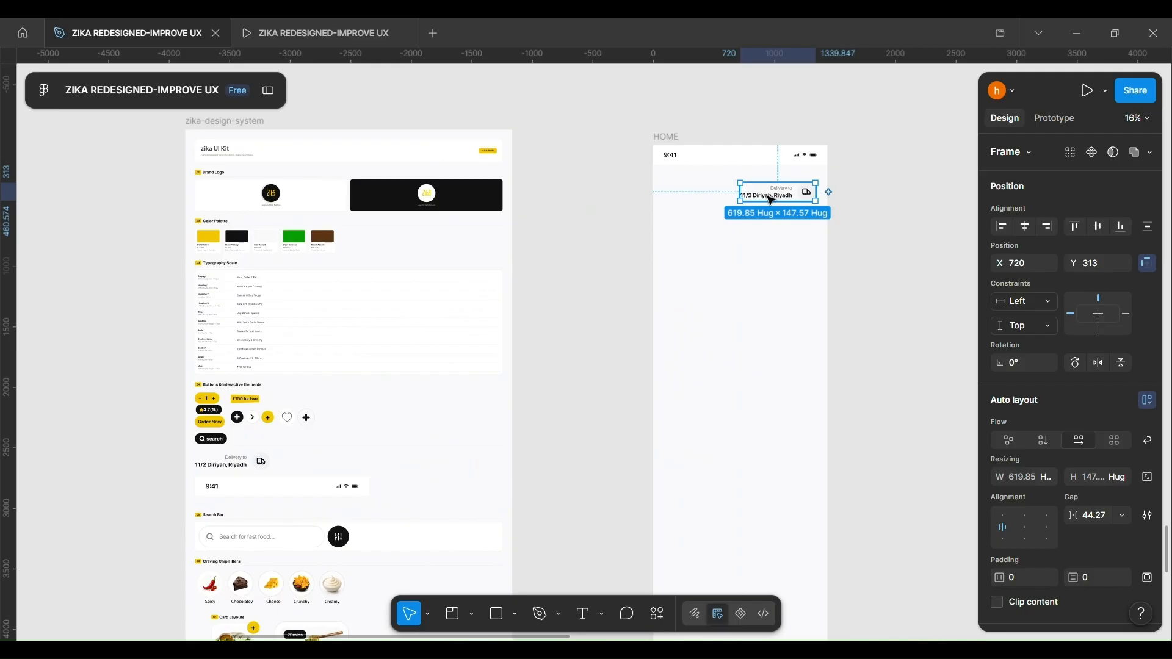
left_click_drag(405, 193, 663, 195)
scroll(662, 196, "up", 8)
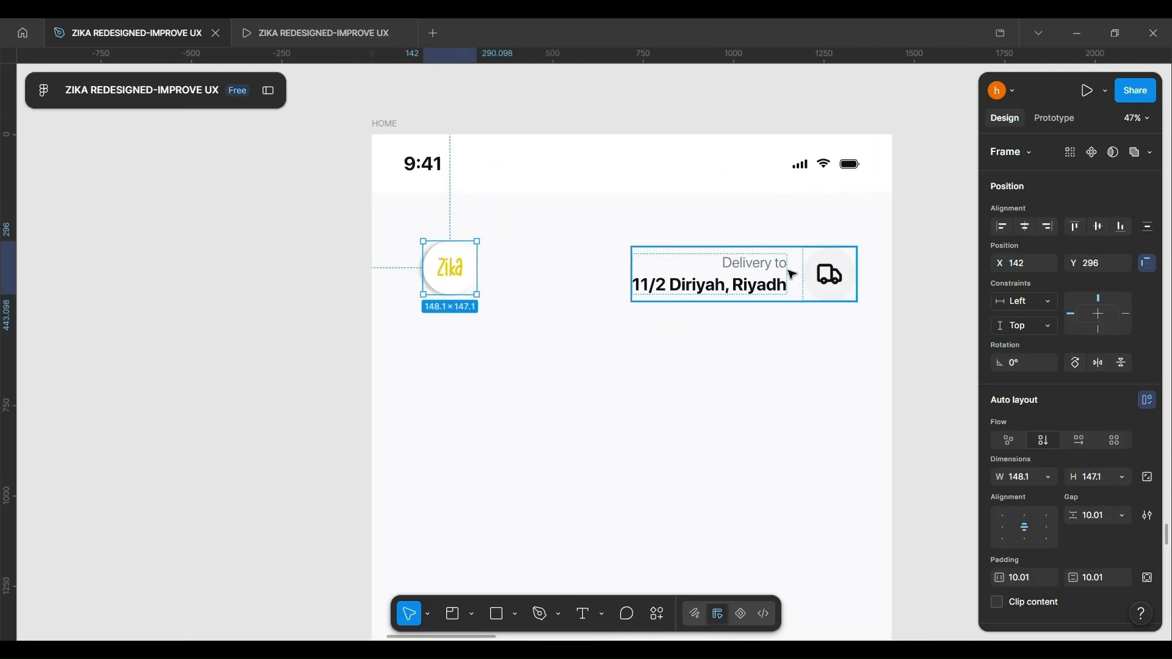
- Combine the logo and the delivery address block into one auto layout row beneath the HOME status bar
left_click(791, 272, "shift")
right_click(789, 272)
mouse_move(861, 445)
left_click(995, 444)
left_click_drag(611, 246, 612, 246)
left_click(665, 330)
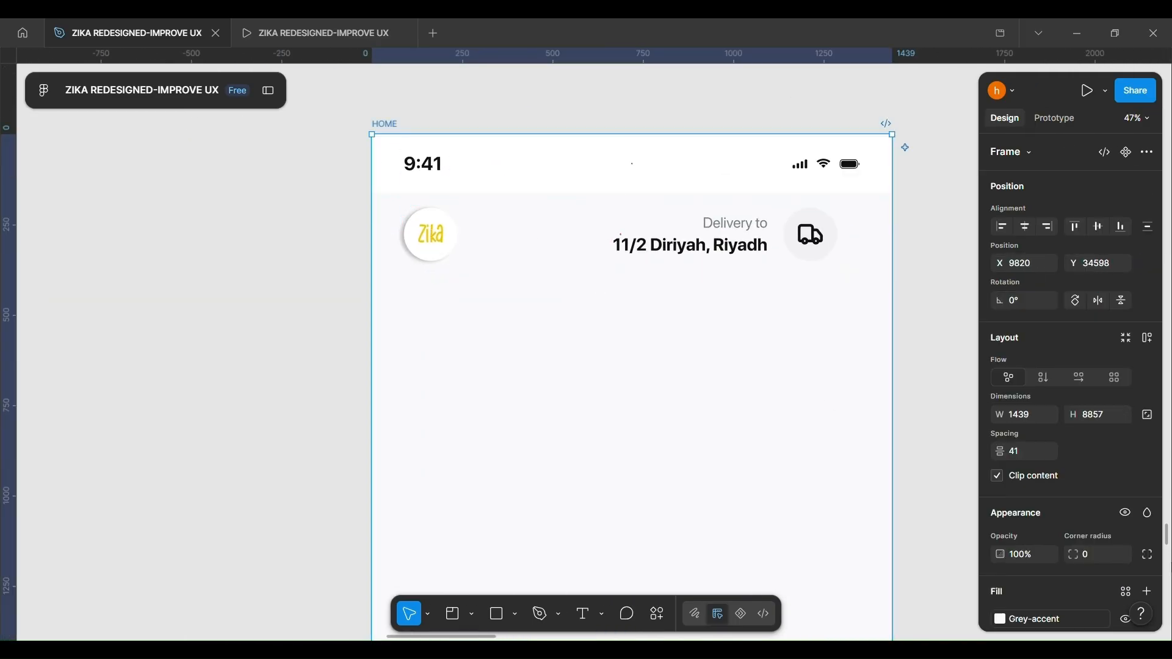
- Widen the logo and address row so its ends line up with the status bar's side margins
scroll(1074, 464, "down", 6)
left_click(684, 259)
left_click_drag(837, 250, 863, 251)
left_click_drag(414, 246, 413, 247)
left_click(264, 256)
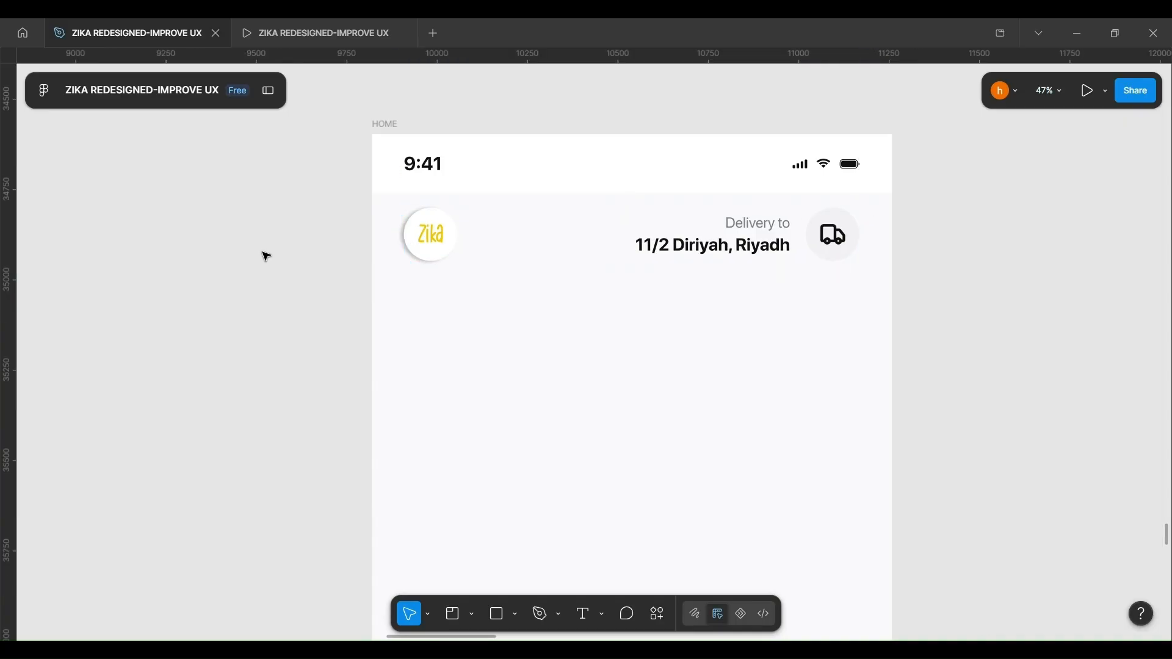
- Add a column layout guide with 3 columns to the HOME frame
scroll(255, 245, "down", 1)
left_click(488, 311)
scroll(1063, 478, "down", 3)
left_click(1146, 546)
left_click(999, 575)
left_click(828, 549)
left_click(847, 595)
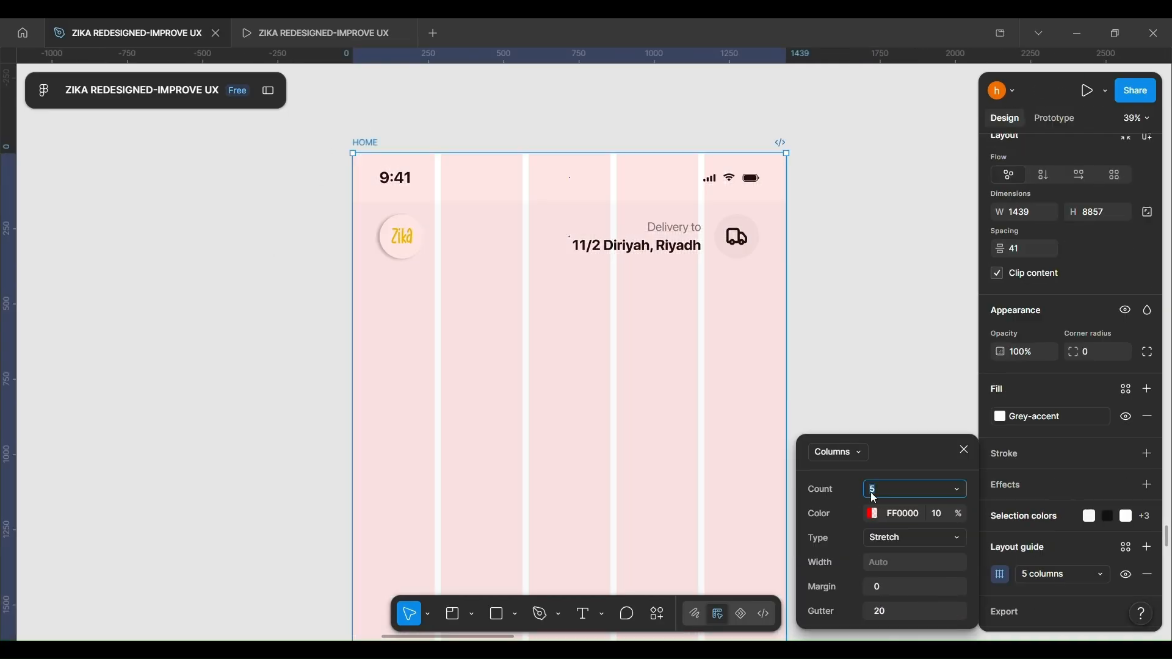
left_click_drag(870, 487, 865, 490)
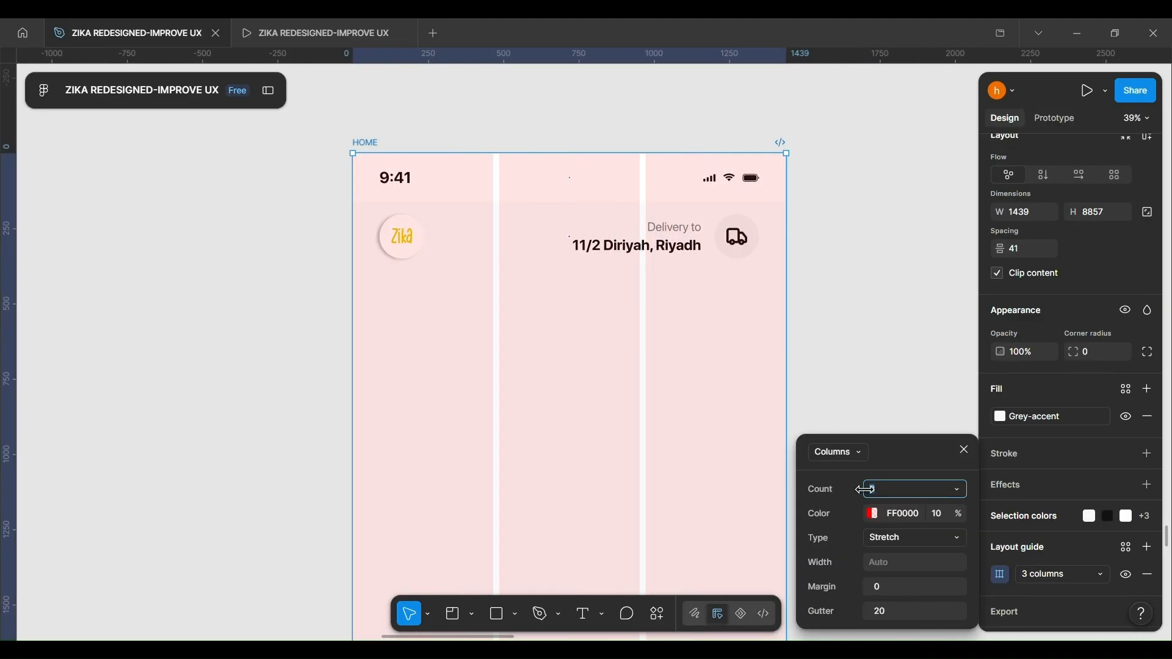
- Set the HOME column guide's margin to 90 so it meets the edges of the header content
left_click_drag(888, 589, 991, 580)
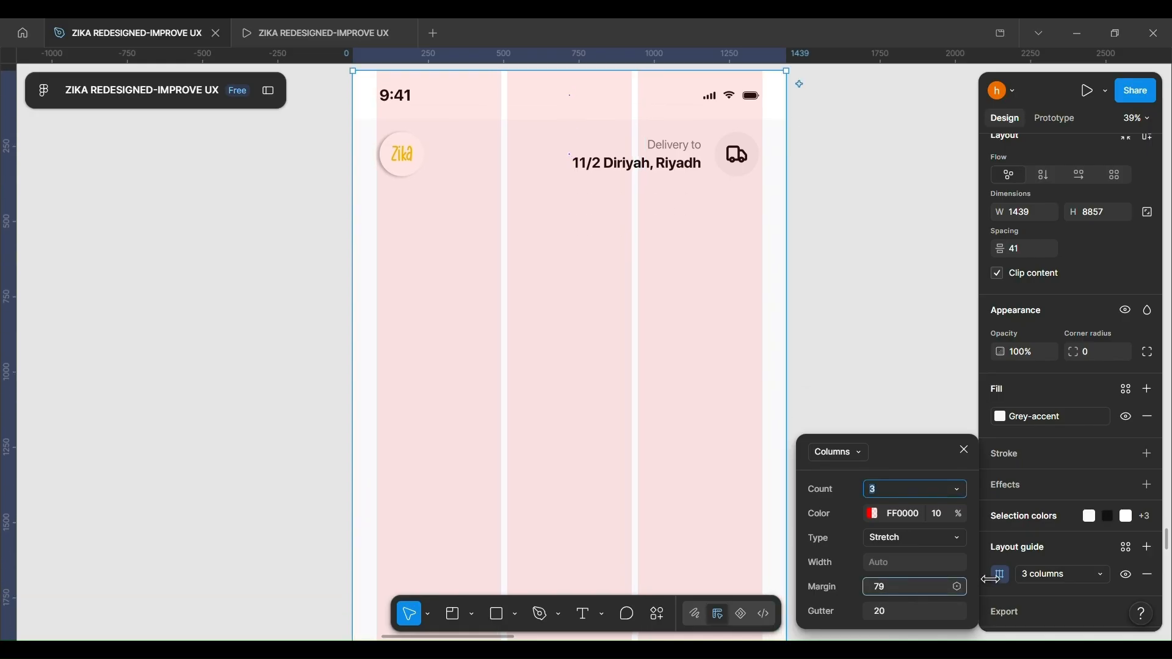
scroll(766, 87, "up", 6)
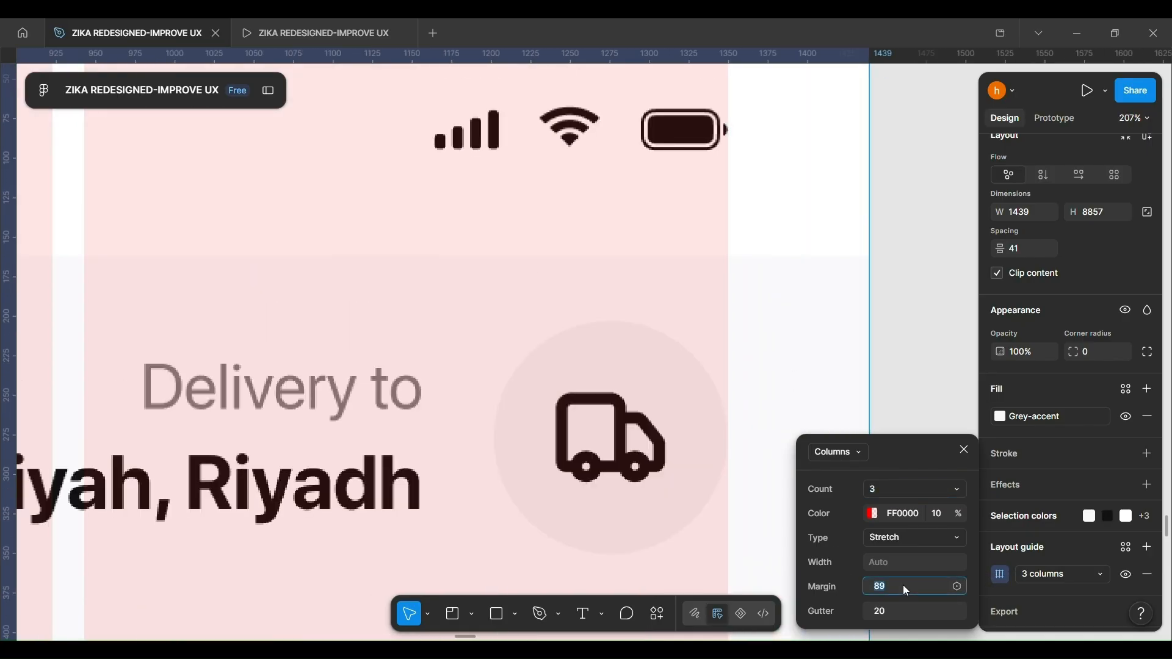
scroll(466, 452, "down", 6)
scroll(293, 456, "up", 7)
scroll(335, 244, "down", 6)
- Lower the opacity of the HOME column guide's red color to 5%
left_click_drag(954, 516, 945, 520)
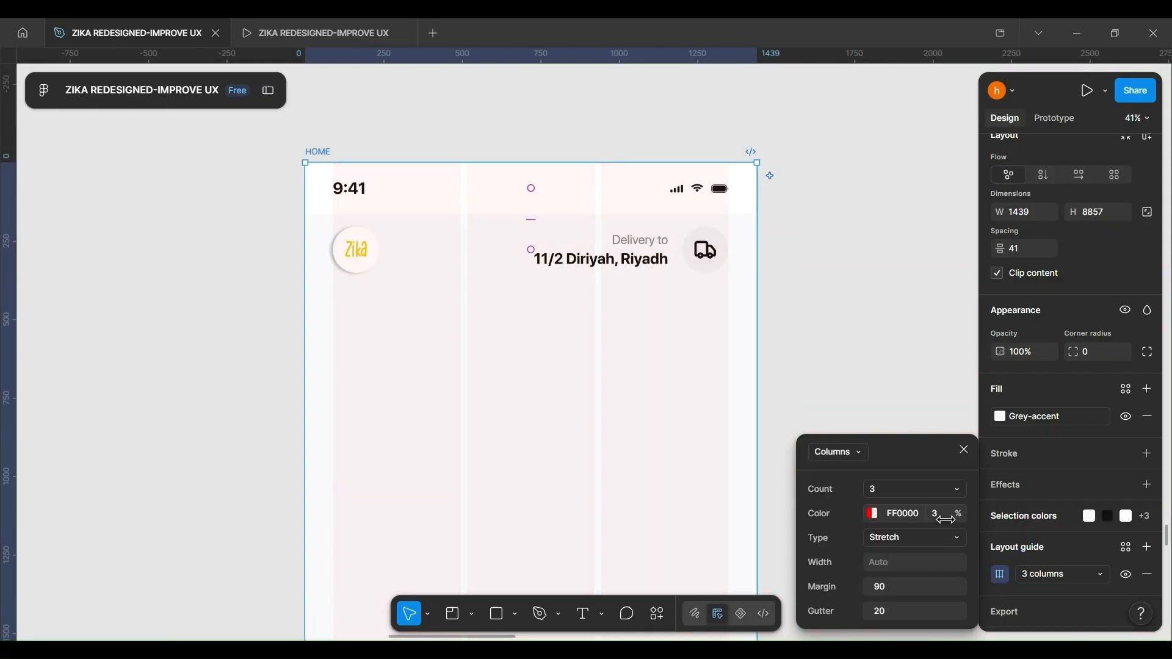
left_click(928, 360)
scroll(928, 360, "down", 1)
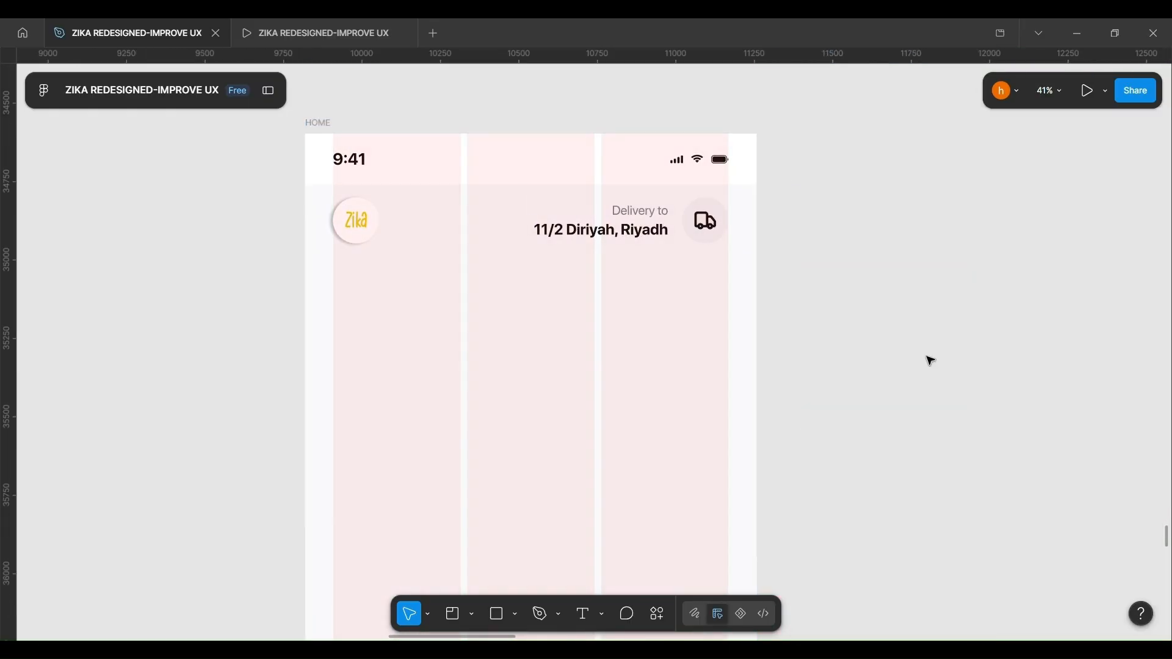
scroll(924, 309, "down", 3)
left_click(559, 192)
scroll(671, 275, "right", 1)
scroll(1037, 547, "down", 1)
left_click(998, 541)
left_click(945, 517)
key("Return")
left_click(879, 306)
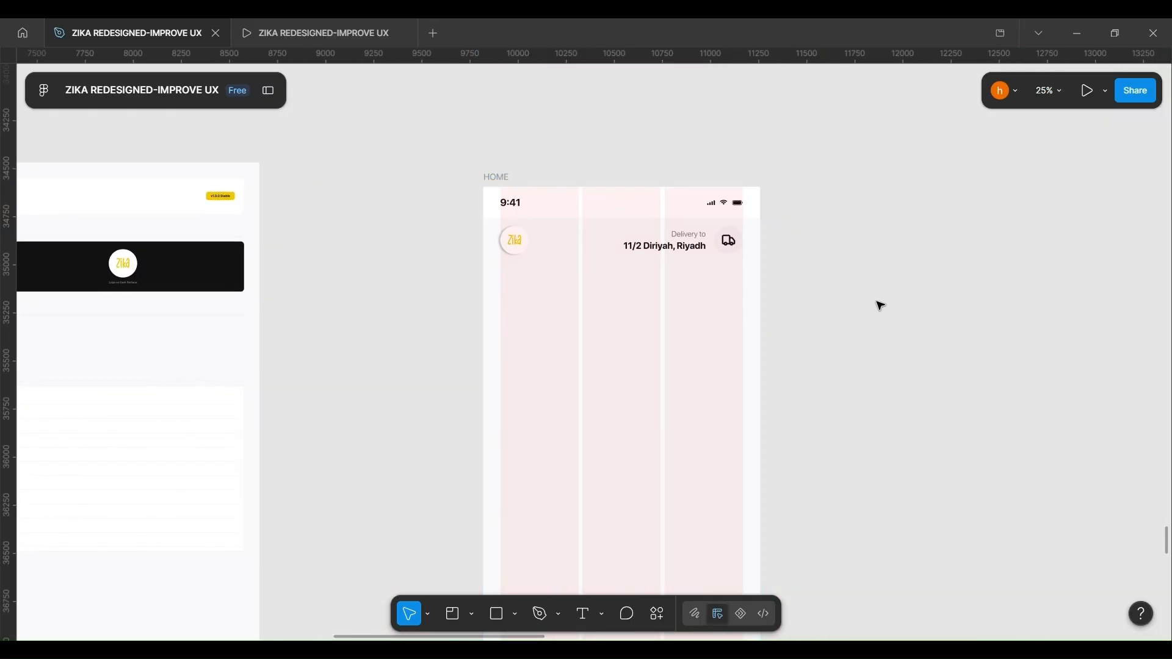
- Copy the "zika ,Order & Eat." tagline from the finished home screen and paste it as text beside the HOME frame
scroll(880, 326, "left", 1)
scroll(878, 333, "down", 2)
scroll(610, 383, "left", 7)
scroll(458, 376, "right", 1)
left_click(112, 265)
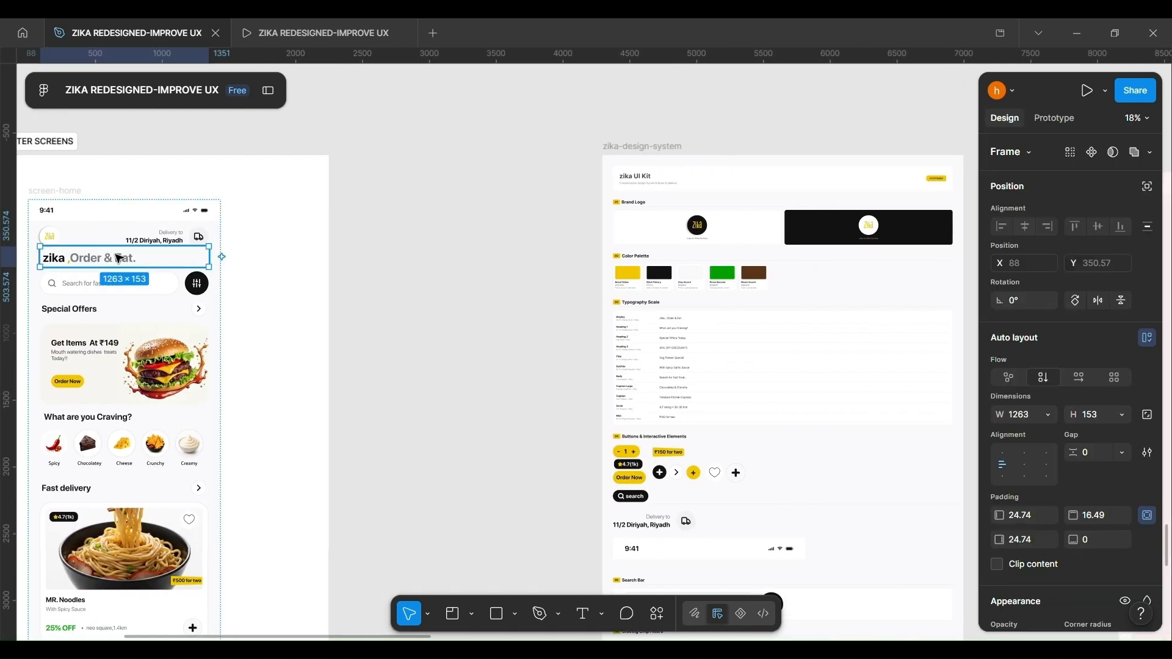
key("ctrl+c")
scroll(459, 265, "right", 8)
key("t")
scroll(588, 261, "up", 3)
left_click(374, 218)
key("ctrl+v")
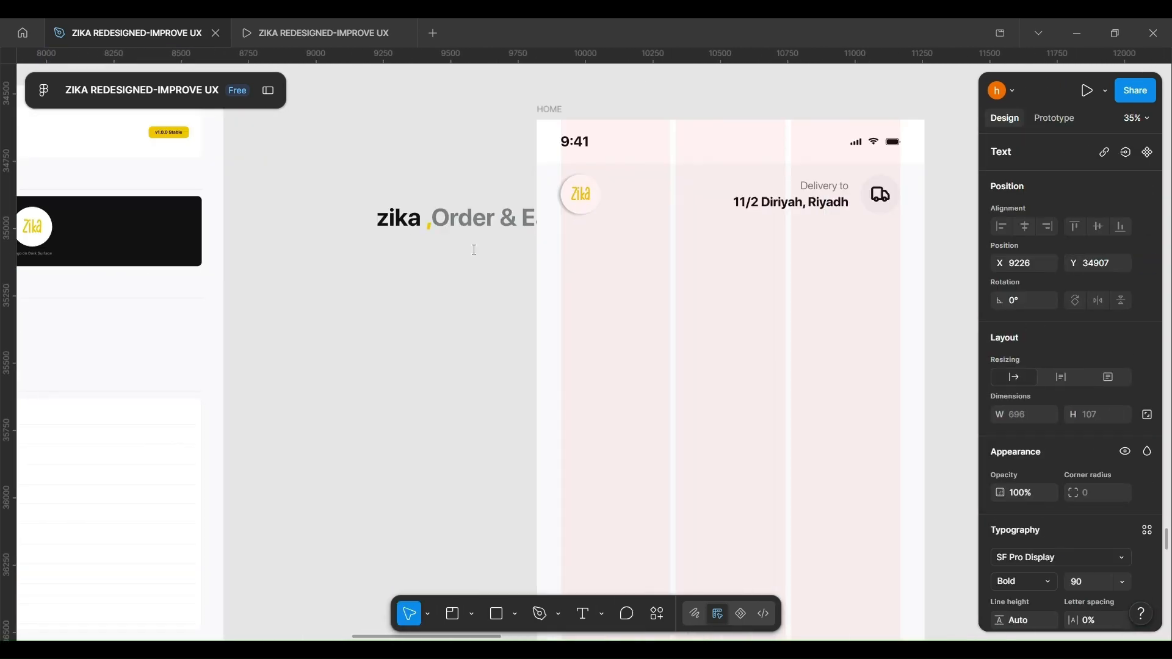
- Wrap the tagline text in an auto layout frame and move it into HOME below the logo row
left_click_drag(460, 230, 392, 238)
right_click(389, 237)
left_click(494, 425)
scroll(327, 207, "down", 1)
left_click_drag(314, 202, 544, 222)
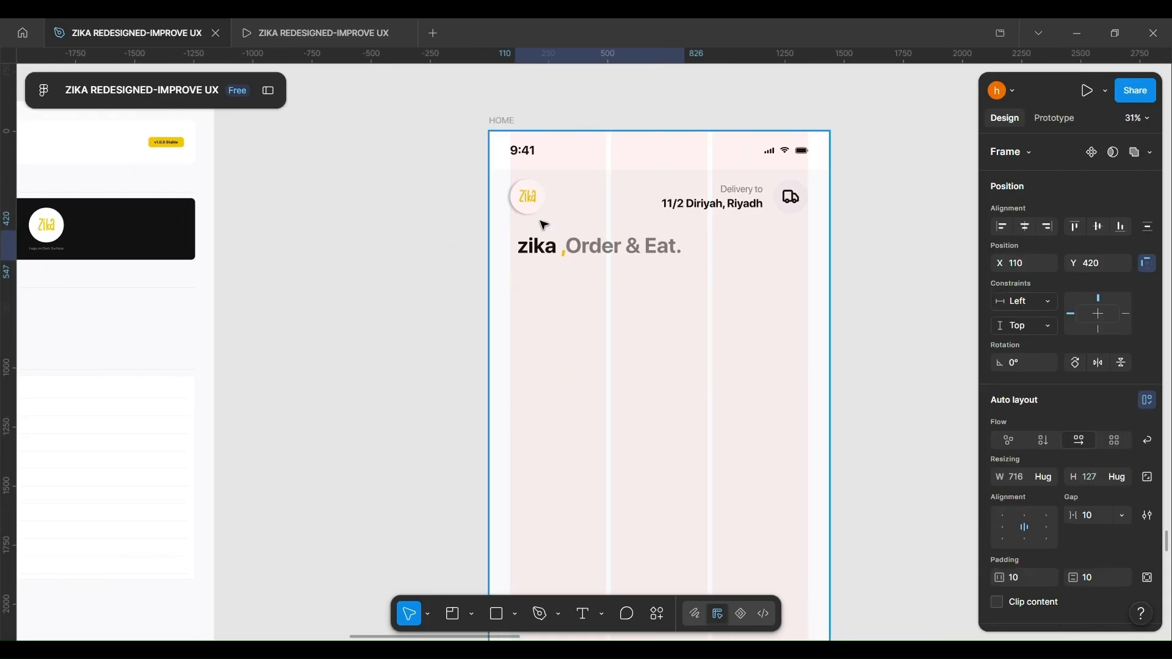
- Align the tagline frame to the first column's edge at X 90 and widen it to 1259
scroll(561, 244, "right", 2)
scroll(408, 253, "up", 5)
left_click_drag(411, 258, 399, 258)
scroll(492, 177, "down", 5)
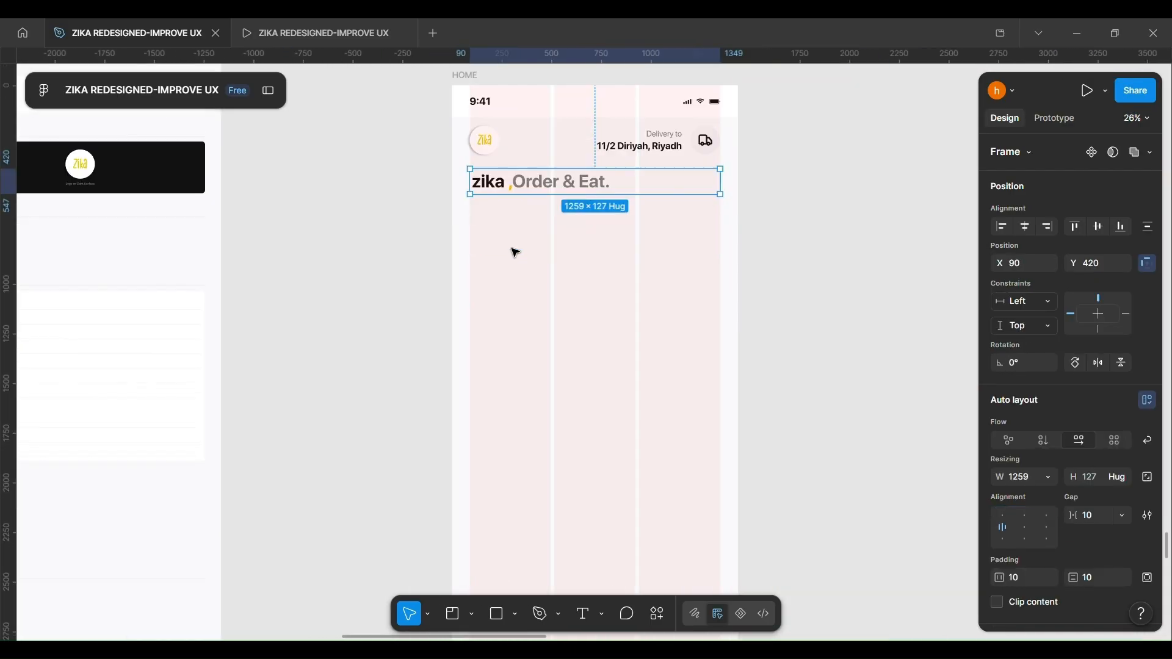
- Move the tagline frame up to Y 391, closer to the logo and address row
double_click(519, 185)
scroll(1076, 511, "down", 1)
left_click(612, 263)
scroll(616, 263, "down", 3)
left_click(549, 128)
scroll(1037, 476, "down", 4)
left_click(999, 540)
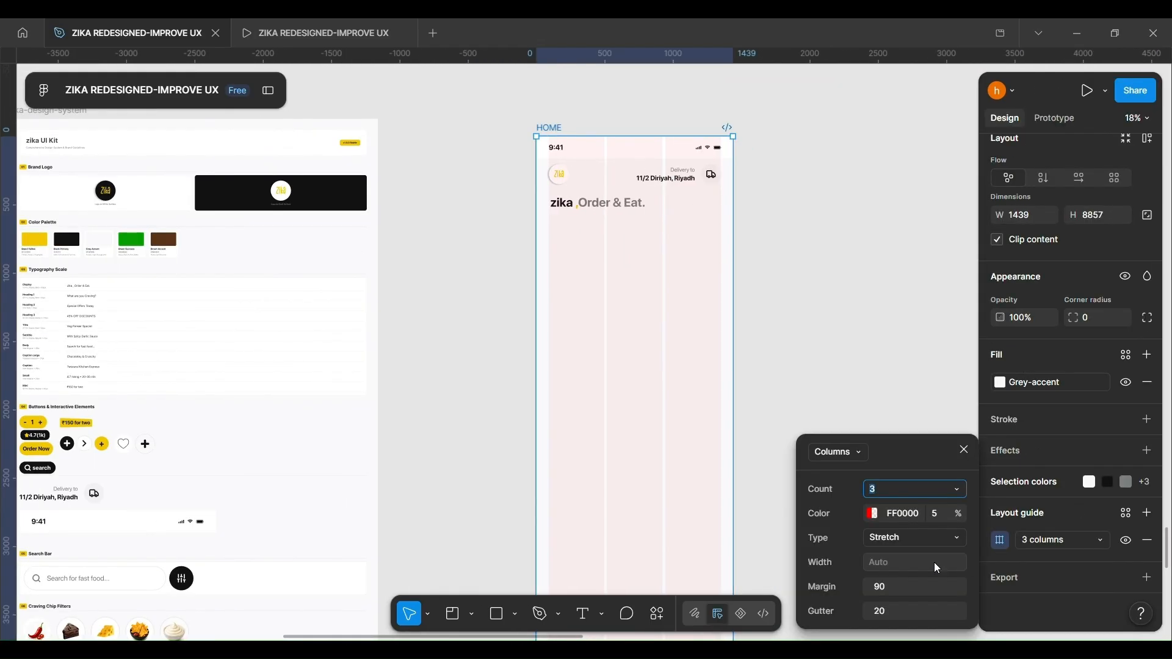
left_click(774, 207)
scroll(518, 183, "up", 4)
left_click(714, 226)
scroll(718, 228, "down", 5)
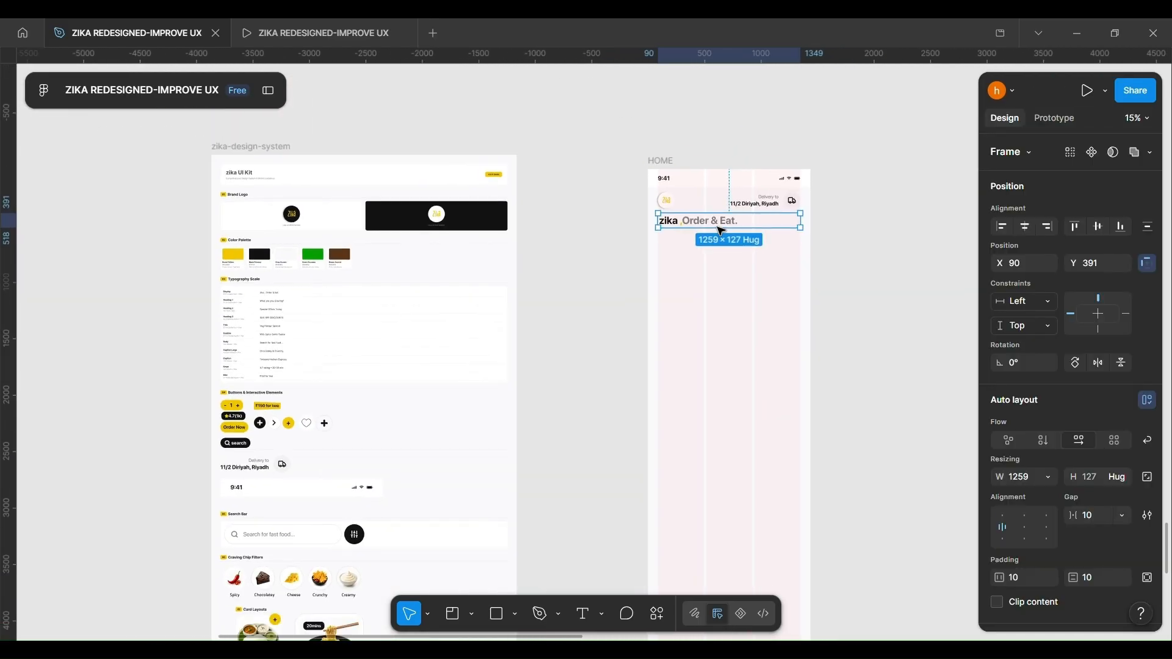
scroll(721, 231, "left", 3)
right_click(827, 238)
left_click(885, 439)
scroll(803, 356, "up", 3)
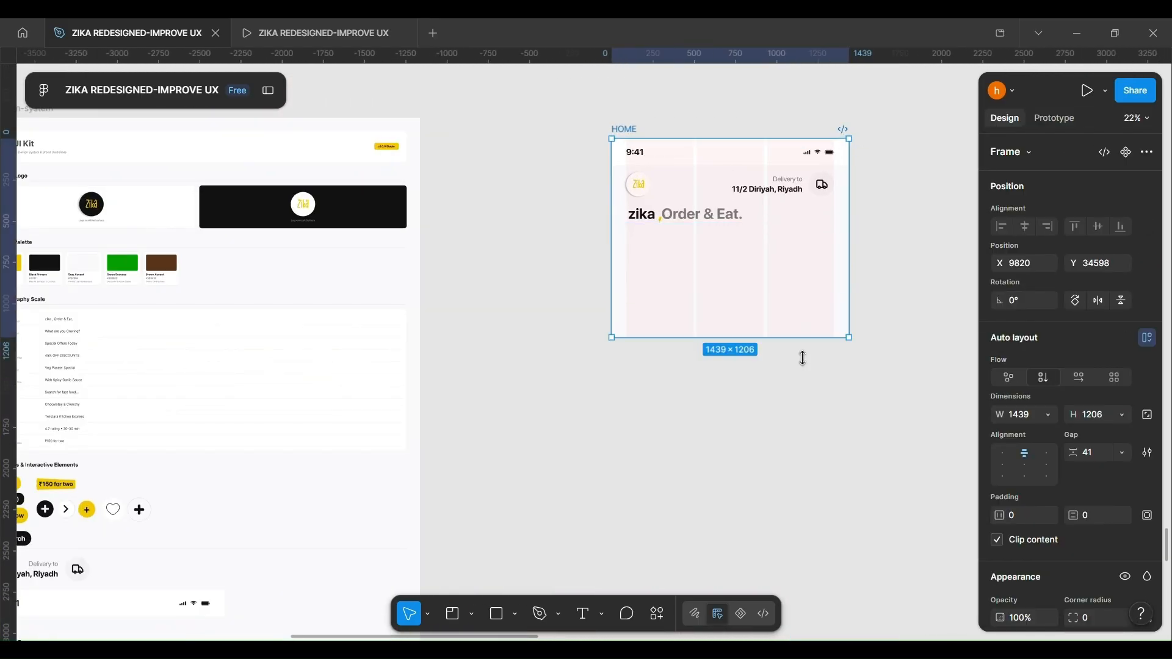
key("shift+backslash")
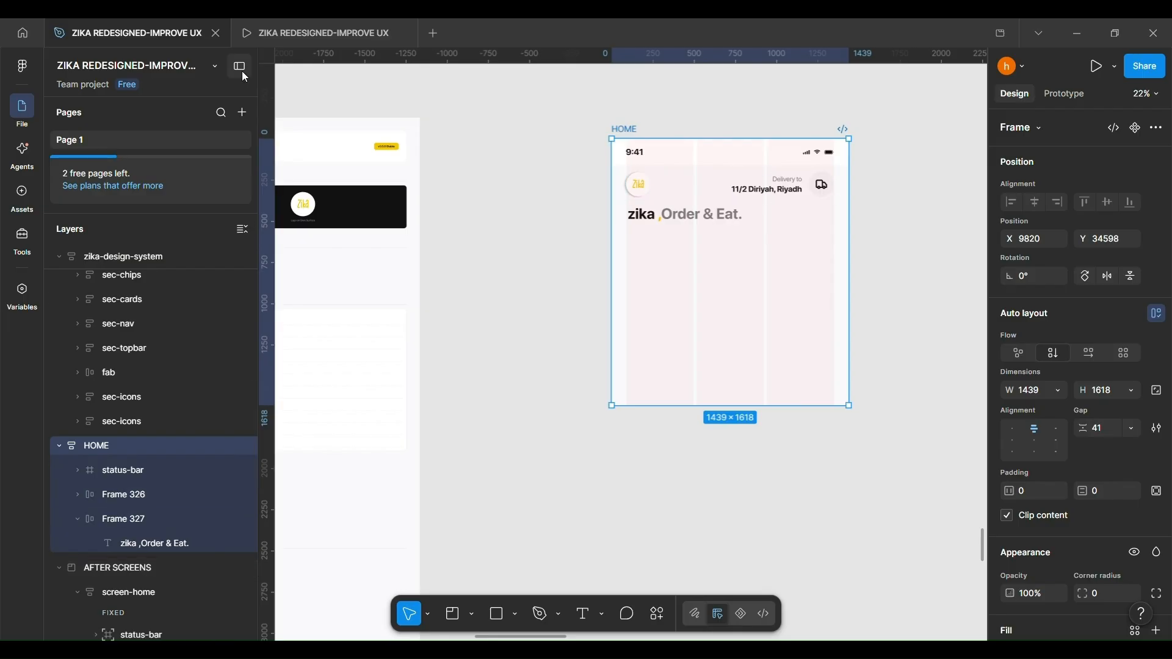
left_click(242, 73)
left_click_drag(700, 406, 699, 216)
key("ctrl+z")
key("ctrl+z")
- Copy the "Search for fast food..." field from the design system's Search Bar section
left_click(549, 196)
scroll(471, 194, "down", 4)
scroll(470, 194, "left", 5)
scroll(719, 354, "right", 5)
scroll(719, 353, "up", 1)
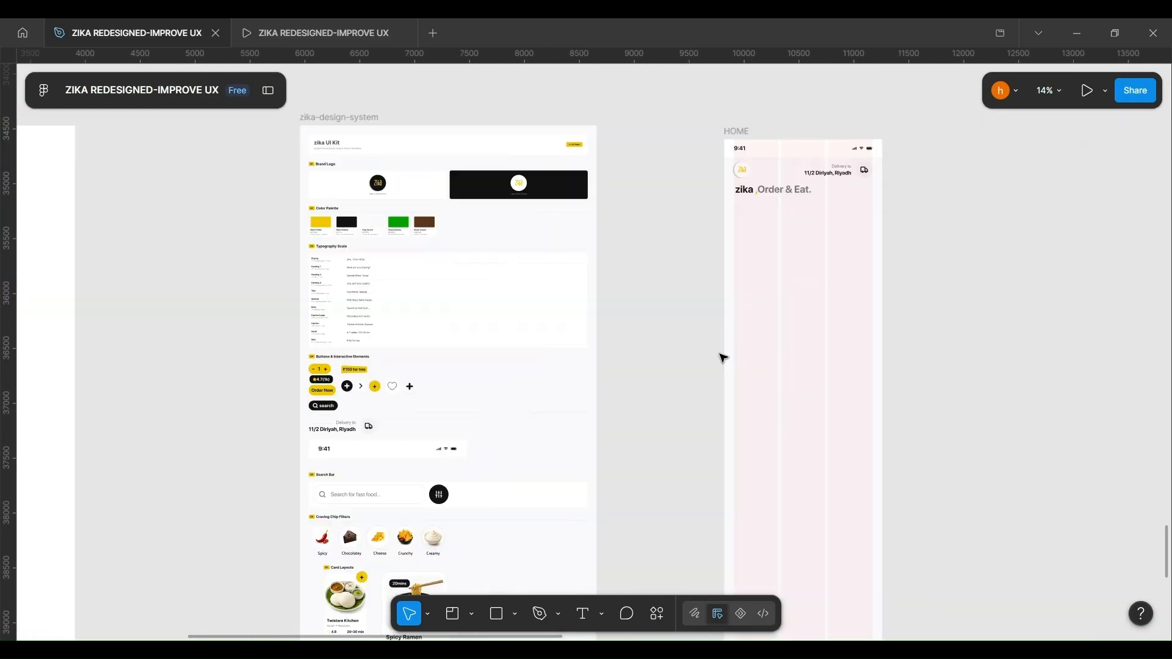
scroll(372, 552, "up", 5)
double_click(407, 374)
right_click(560, 373)
left_click(477, 373)
right_click(476, 373)
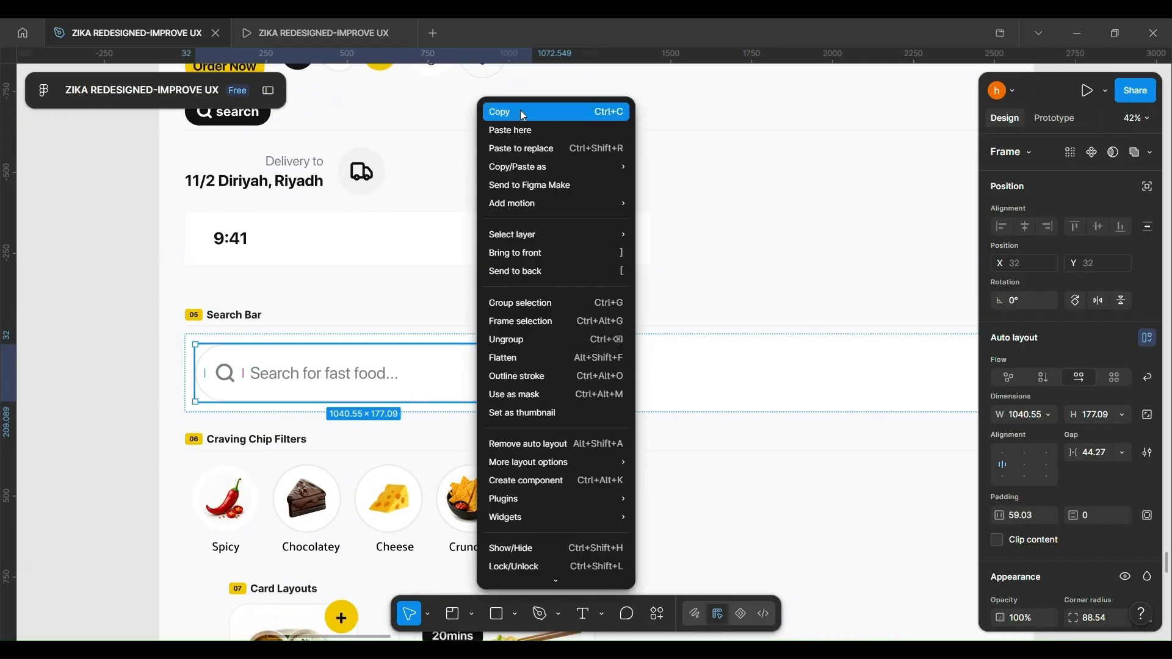
left_click(521, 115)
- Paste the search field into HOME and place it below the tagline at X 89, Y 559
scroll(522, 244, "down", 5)
scroll(581, 391, "up", 4)
right_click(579, 388)
left_click(613, 130)
left_click_drag(676, 409, 551, 309)
- Copy the round black filter button from the design system and place it beside the search field in HOME
scroll(537, 341, "down", 4)
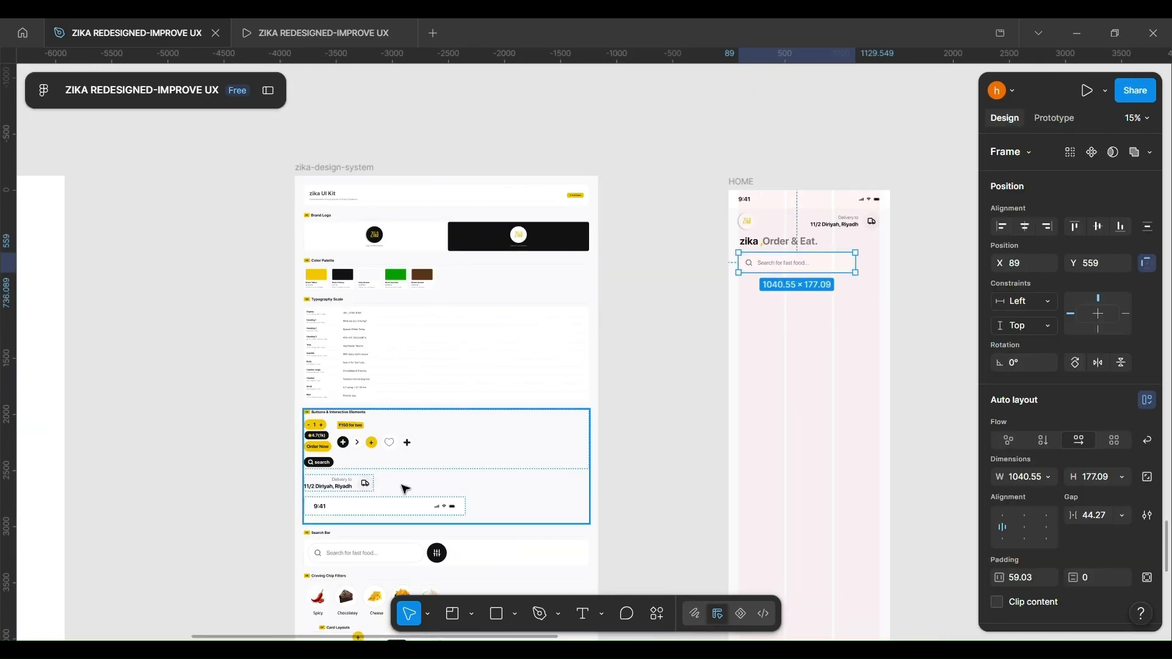
scroll(405, 489, "up", 5)
left_click(490, 381)
double_click(490, 381)
scroll(490, 381, "down", 4)
key("ctrl+v")
left_click_drag(610, 366, 697, 382)
- Combine the search field and filter button into an auto layout row and widen it to 1260
scroll(696, 382, "up", 4)
left_click(553, 374, "shift")
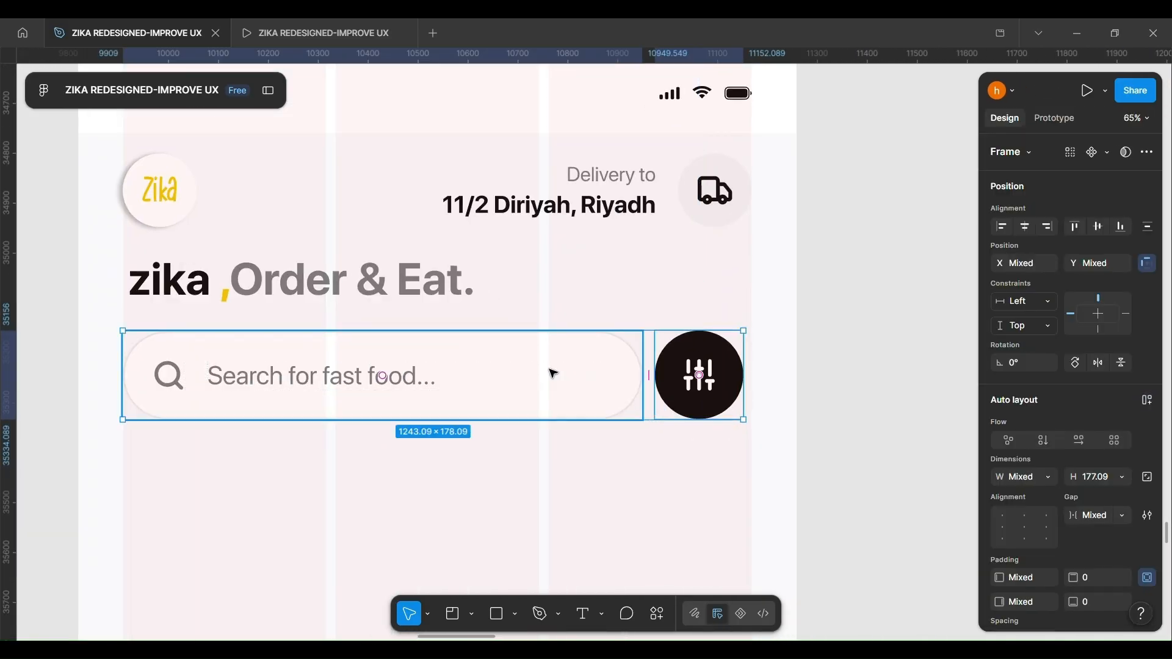
key("shift+a")
scroll(715, 385, "up", 3)
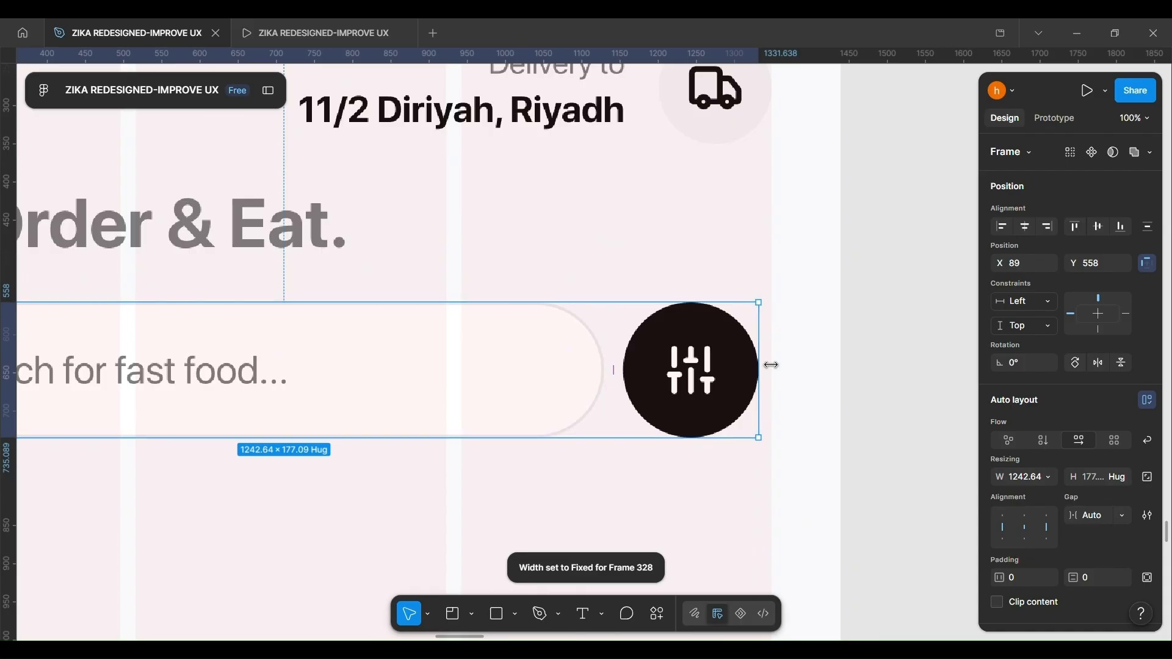
left_click_drag(771, 364, 772, 364)
scroll(772, 365, "down", 3)
scroll(327, 379, "up", 4)
left_click(282, 361)
scroll(283, 360, "down", 5)
scroll(342, 333, "up", 2)
left_click(378, 365)
- Rename the logo and address row layer to LOGO+LOCATION and the tagline frame layer to tag line
left_click(406, 269)
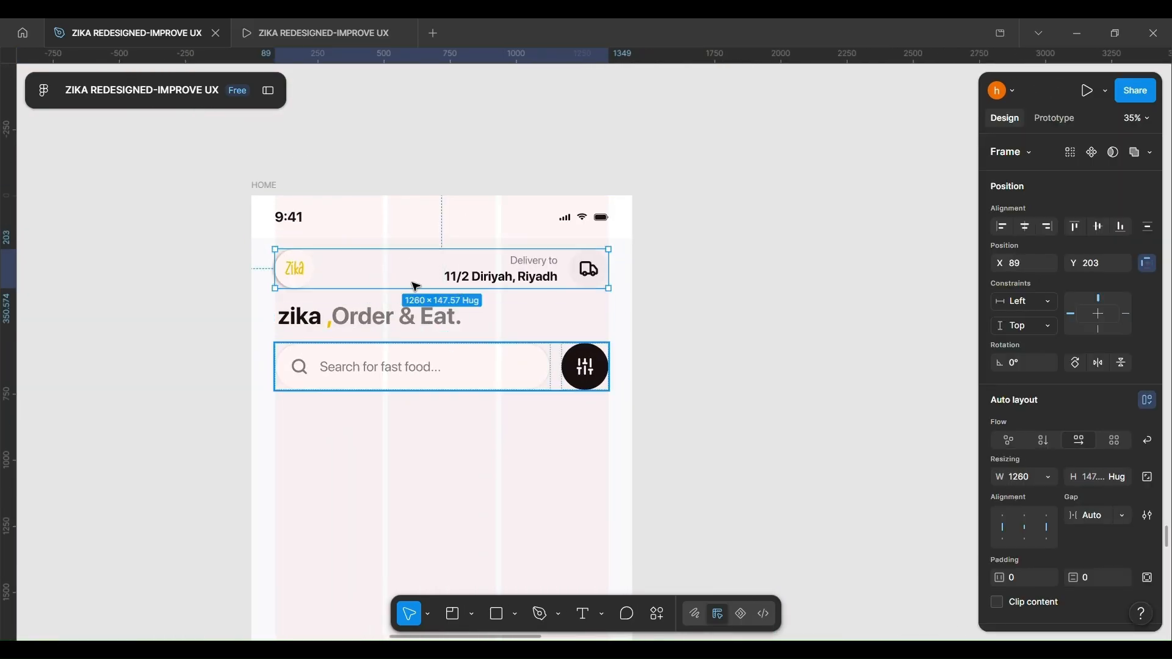
key("ctrl+shift+backslash")
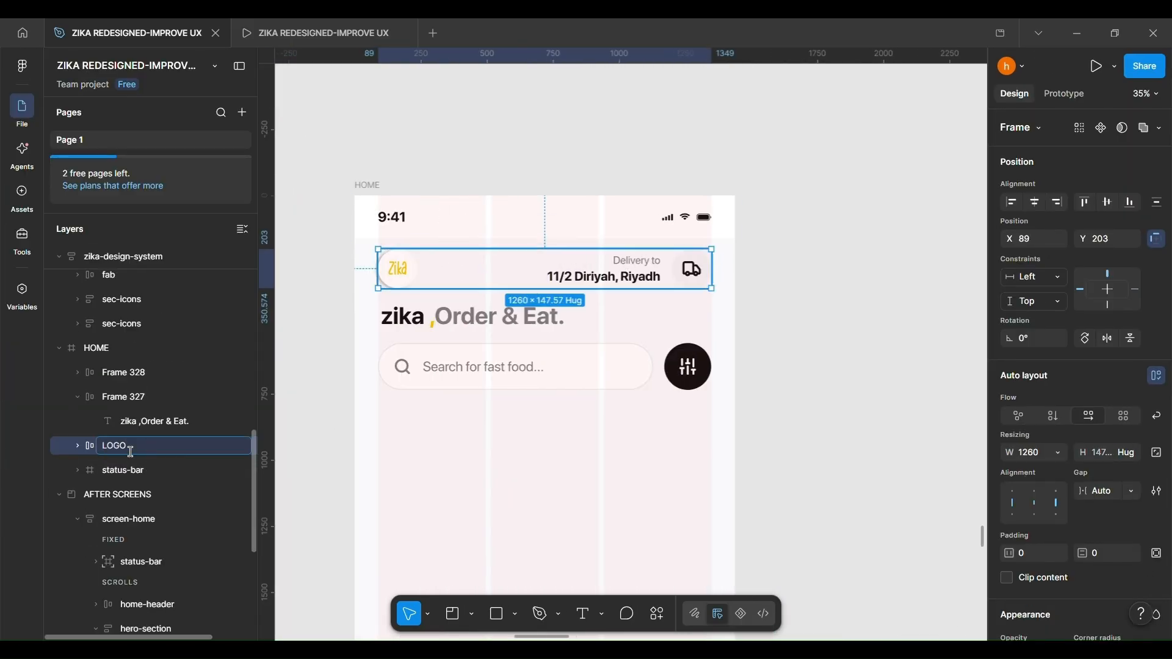
type("ION")
left_click(201, 422)
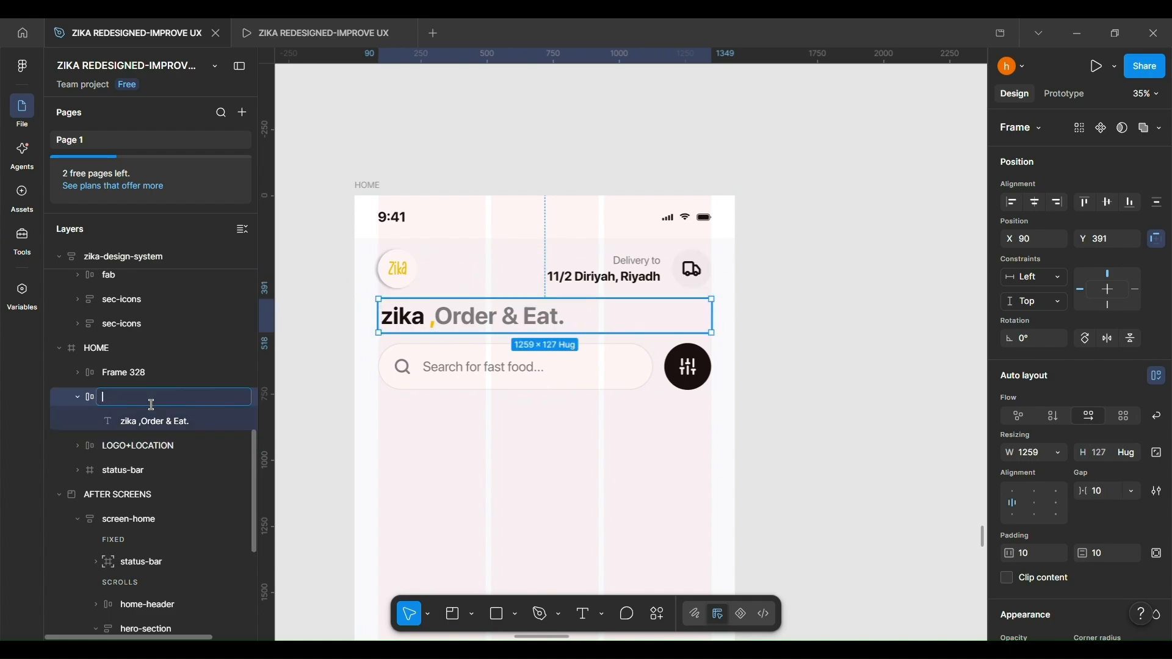
left_click(152, 405)
type("tag line")
left_click(477, 373)
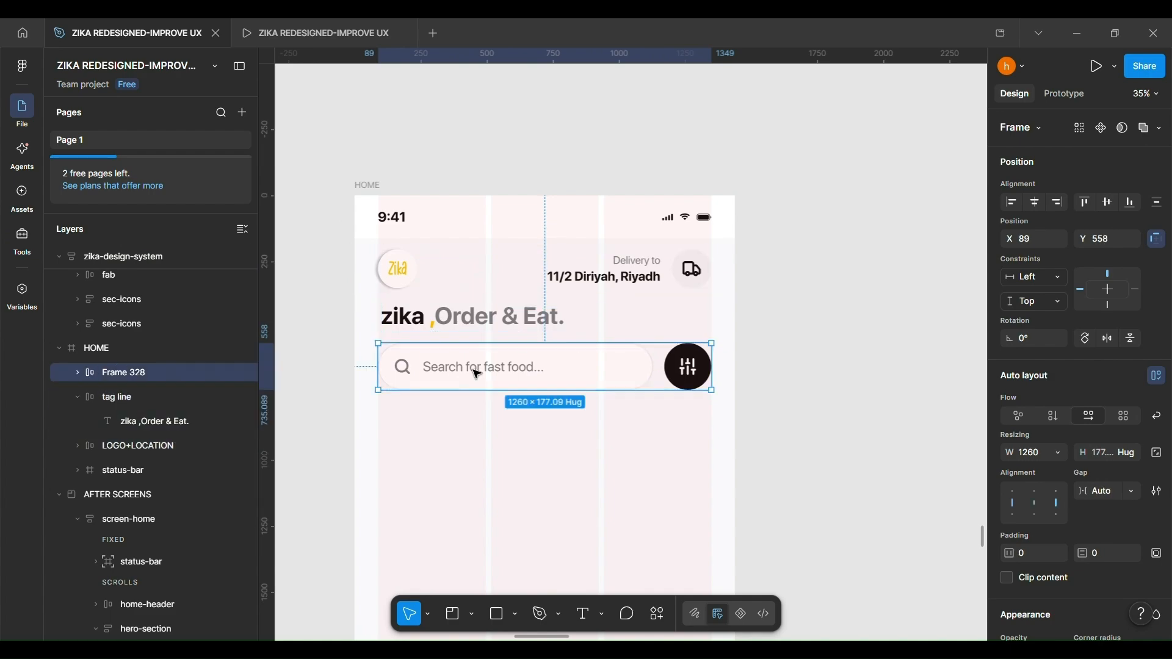
left_click(355, 339)
scroll(357, 341, "down", 5)
left_click(239, 65)
- Add a "Special Offers" text heading in HOME below the search row, near the first column's edge
scroll(170, 342, "left", 10)
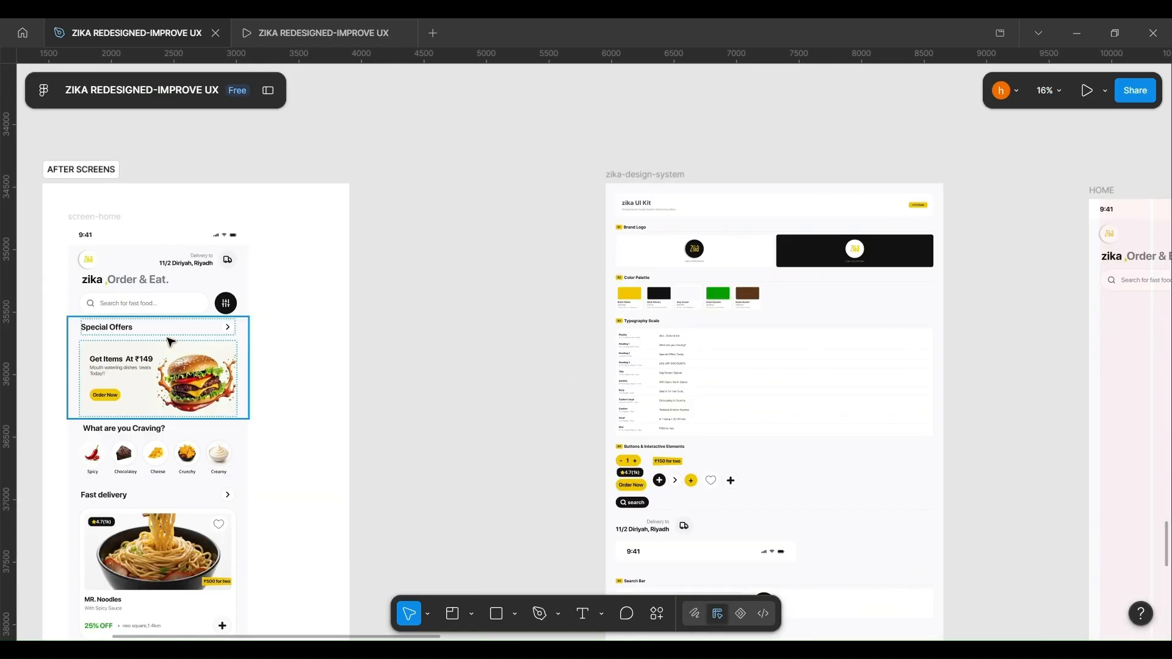
scroll(344, 448, "right", 8)
scroll(427, 305, "up", 4)
key("t")
left_click(451, 322)
type("S")
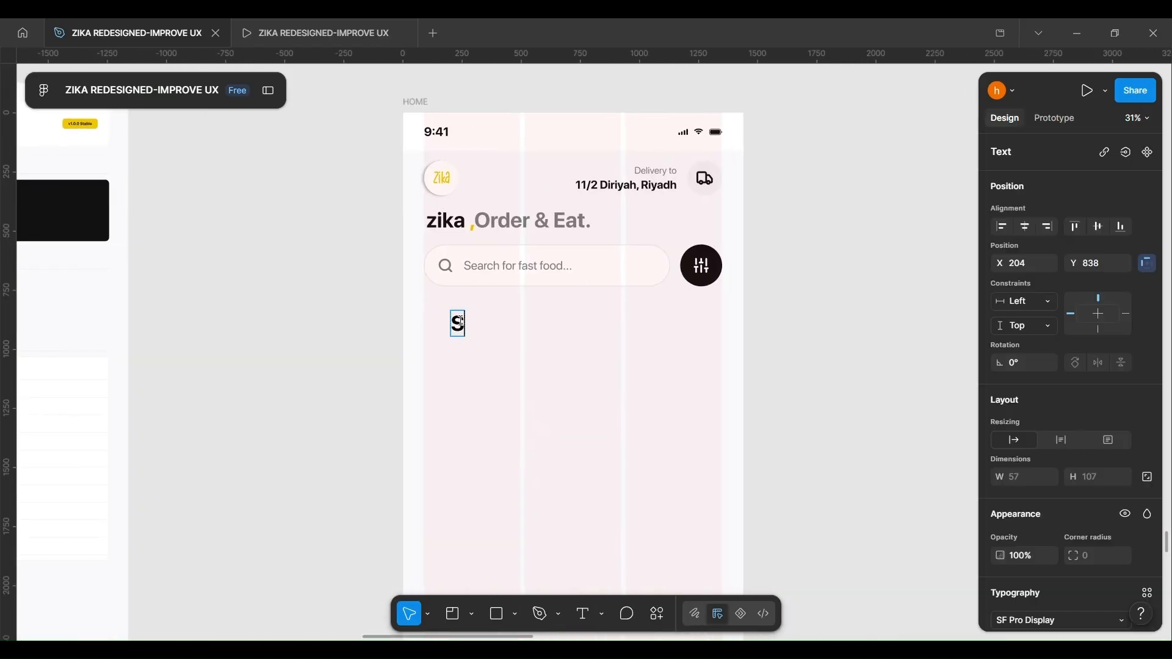
scroll(528, 366, "up", 2)
scroll(528, 366, "right", 2)
left_click_drag(402, 317, 367, 302)
- Set the font size of the "Special Offers" heading in HOME to 48
scroll(1013, 461, "down", 3)
left_click(1120, 443)
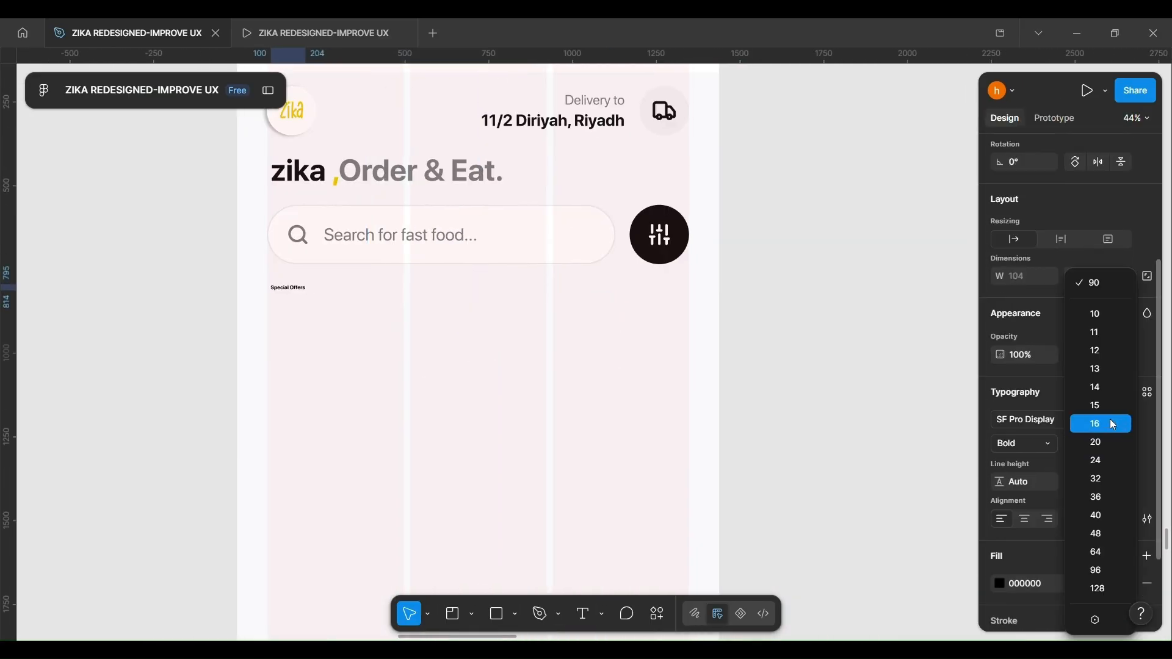
left_click(1116, 533)
scroll(793, 330, "down", 2)
left_click(458, 344)
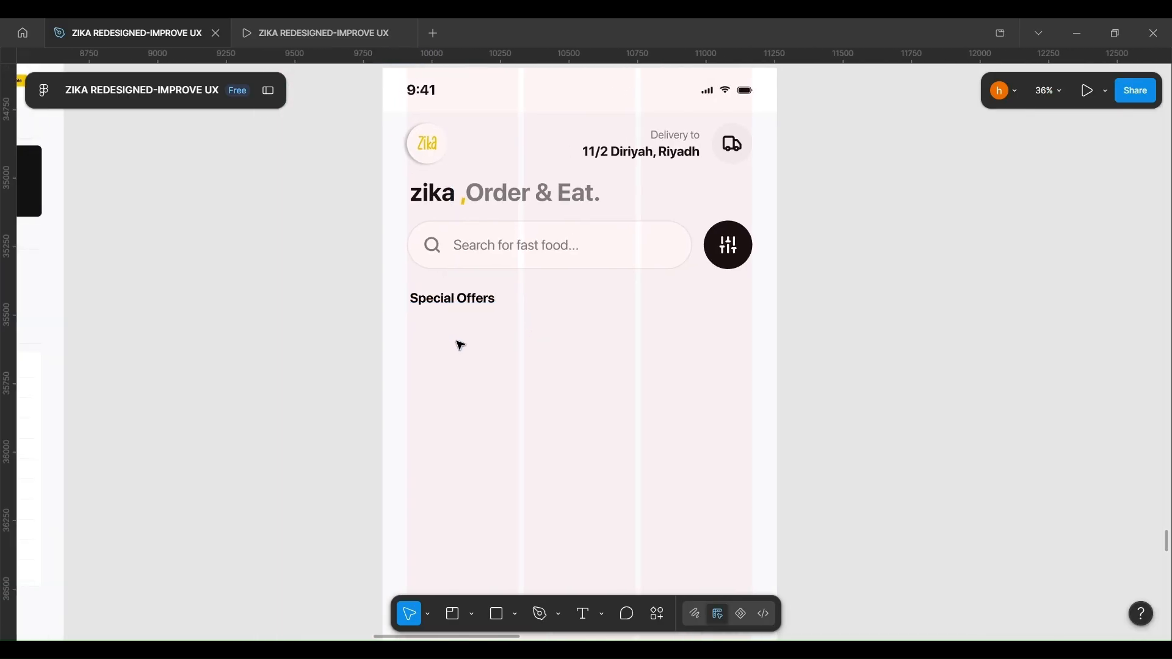
- Copy the round arrow button from the design system and place it in HOME below the "Special Offers" heading
scroll(457, 344, "down", 3)
scroll(427, 354, "left", 7)
scroll(366, 371, "up", 3)
left_click(294, 365)
left_click(293, 365)
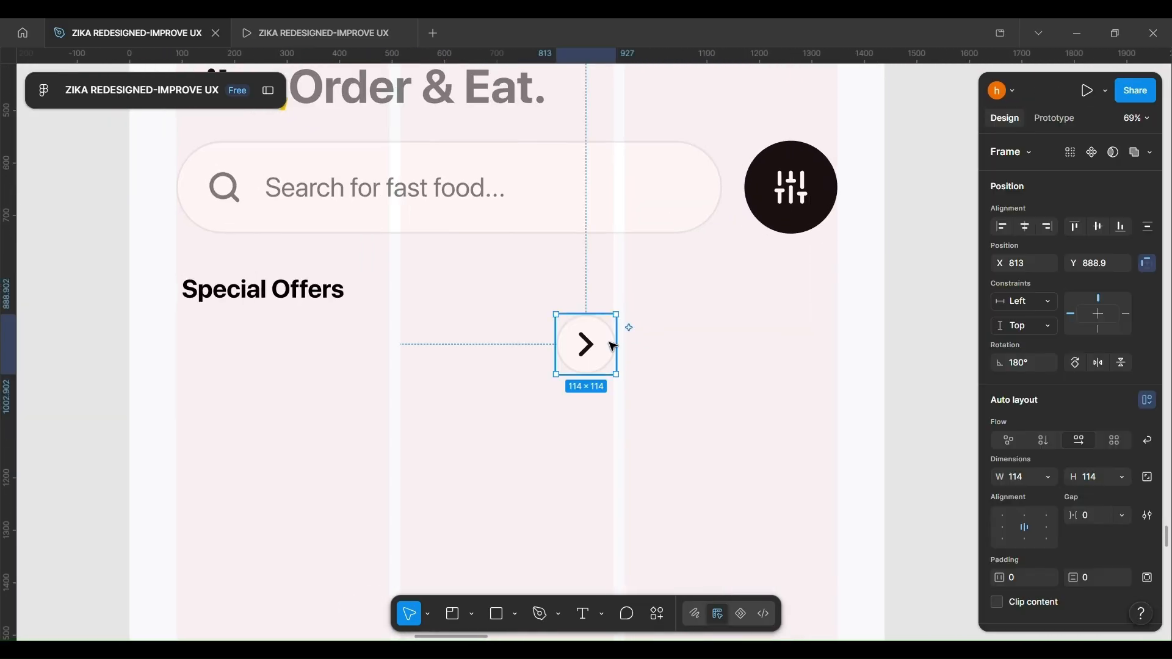
- Combine the "Special Offers" heading and the arrow button into an auto layout row
left_click(330, 297, "shift")
right_click(491, 286)
left_click(534, 407)
- Stretch the "Special Offers" row across the column guides to 1259 wide, at X 90 and Y 776
scroll(598, 285, "down", 3)
scroll(720, 284, "up", 3)
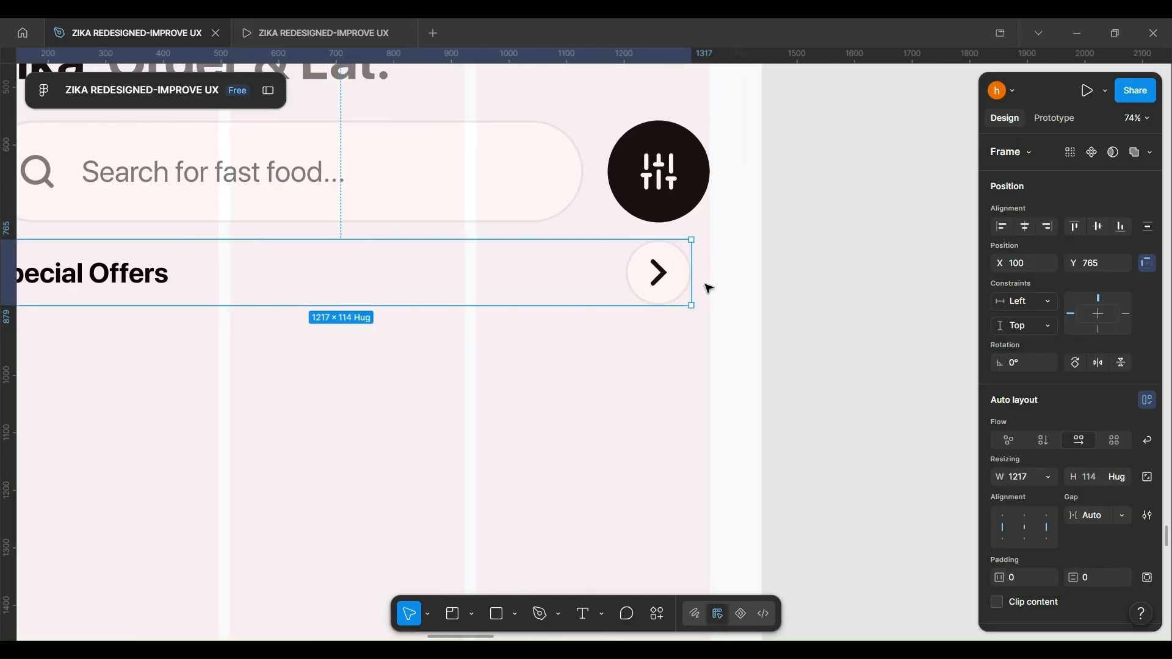
left_click_drag(694, 280, 713, 279)
scroll(453, 297, "left", 6)
scroll(366, 291, "up", 3)
left_click_drag(364, 299, 354, 300)
scroll(533, 273, "down", 5)
left_click_drag(619, 280, 620, 284)
scroll(617, 285, "down", 4)
- Place the three food offer banners on the canvas beside HOME and combine them into one component set of variants
scroll(439, 349, "left", 7)
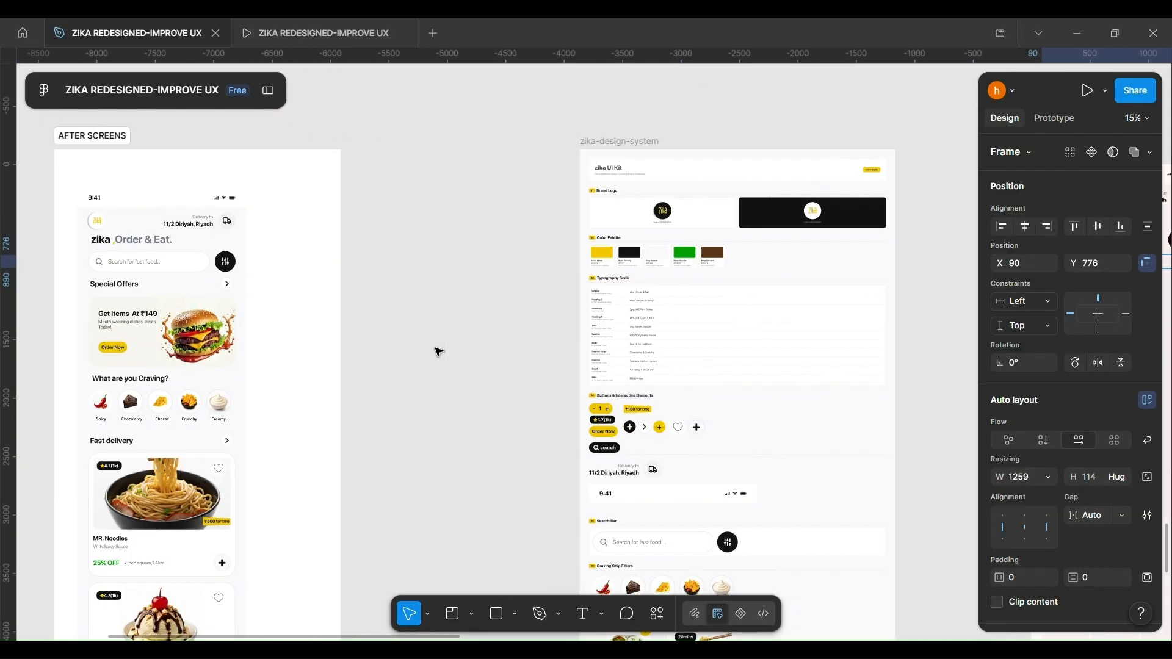
scroll(440, 351, "right", 4)
scroll(448, 440, "down", 3)
scroll(448, 441, "down", 10)
double_click(342, 410)
scroll(345, 331, "down", 3)
left_click_drag(345, 331, 811, 188)
scroll(812, 188, "up", 5)
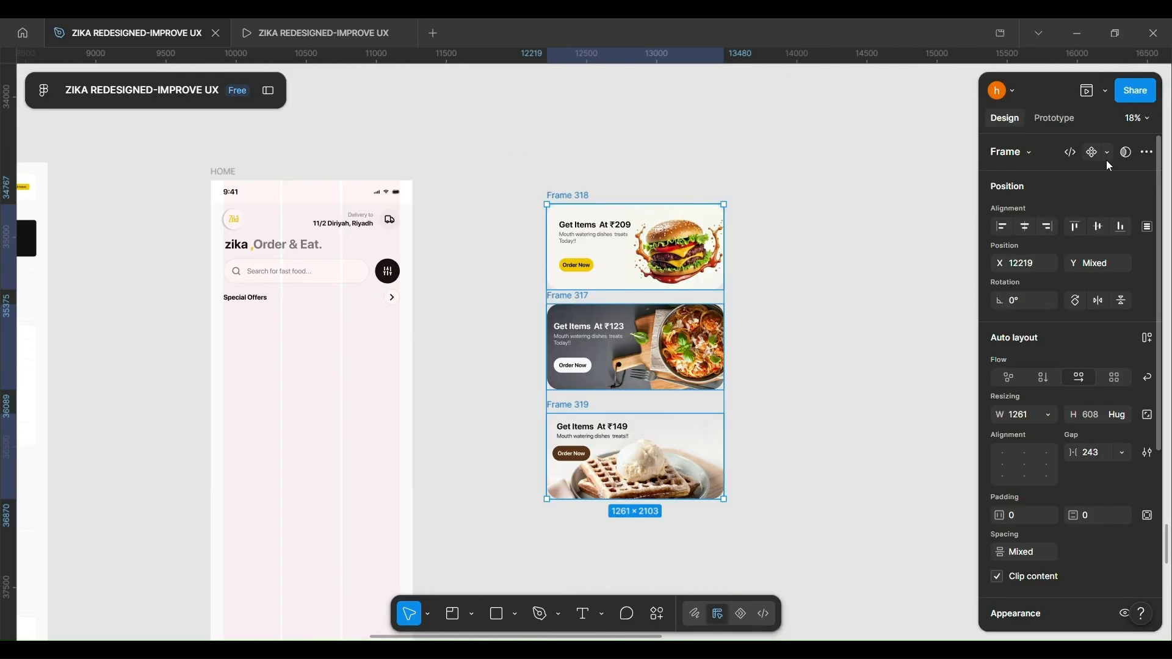
left_click(1107, 152)
left_click(1089, 218)
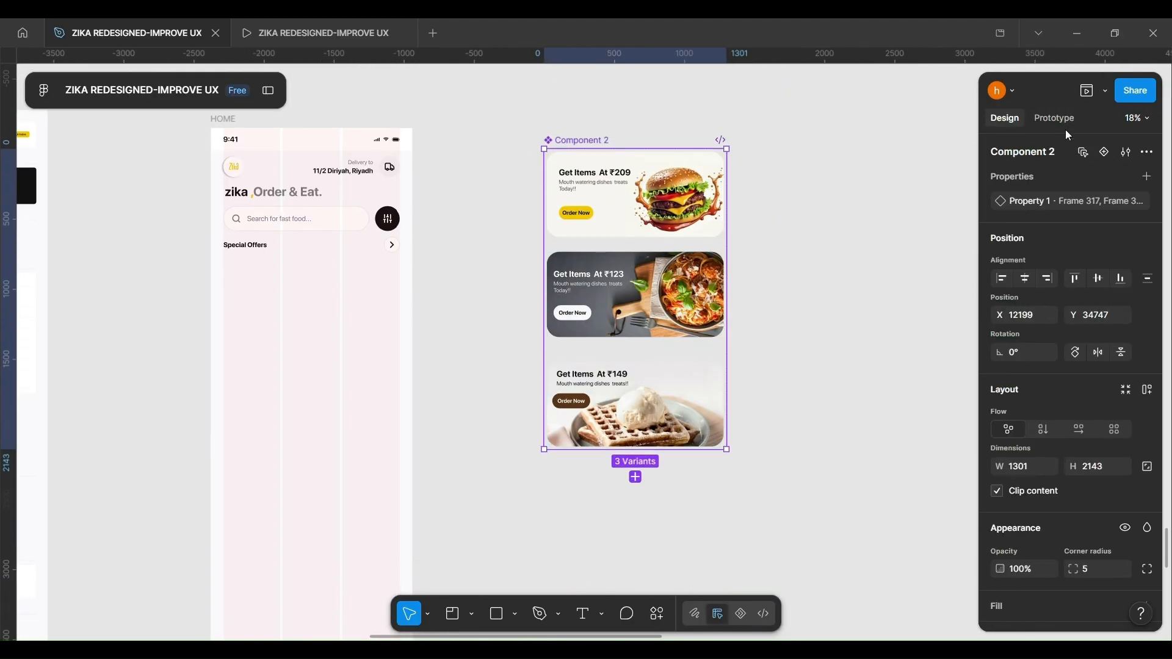
- Link the burger banner variant to the pasta variant with a Change to interaction triggered after a 2000 ms delay
left_click(1054, 118)
scroll(639, 208, "up", 3)
left_click_drag(600, 293, 702, 378)
left_click(628, 299)
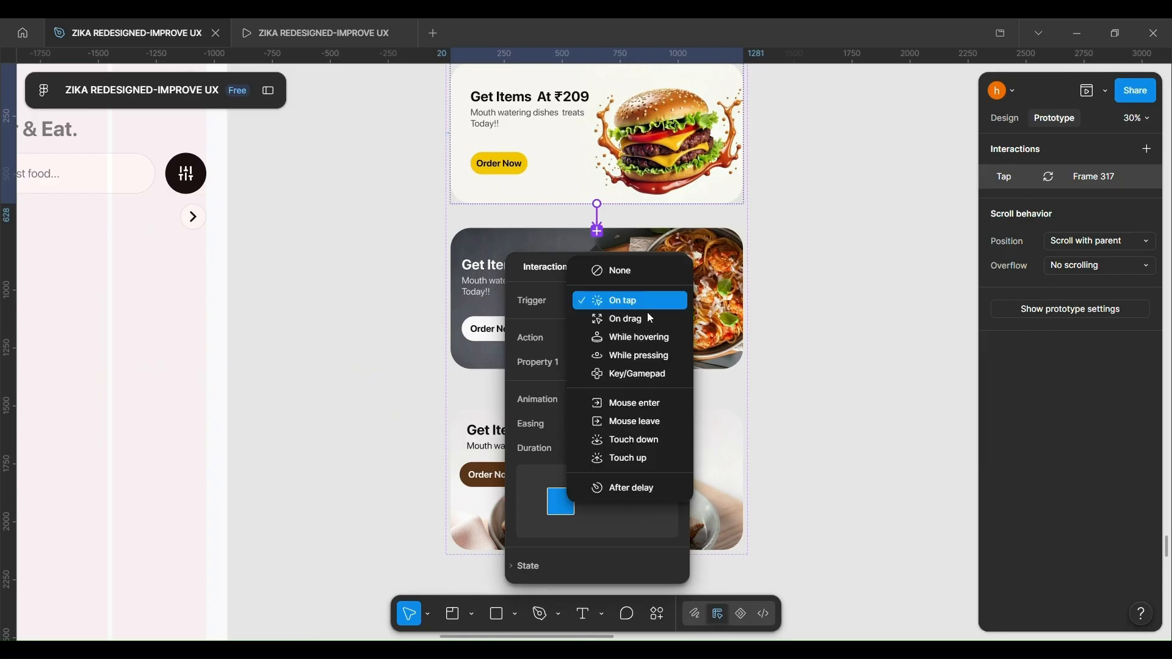
left_click(634, 487)
left_click(643, 326)
type("3000")
key("Return")
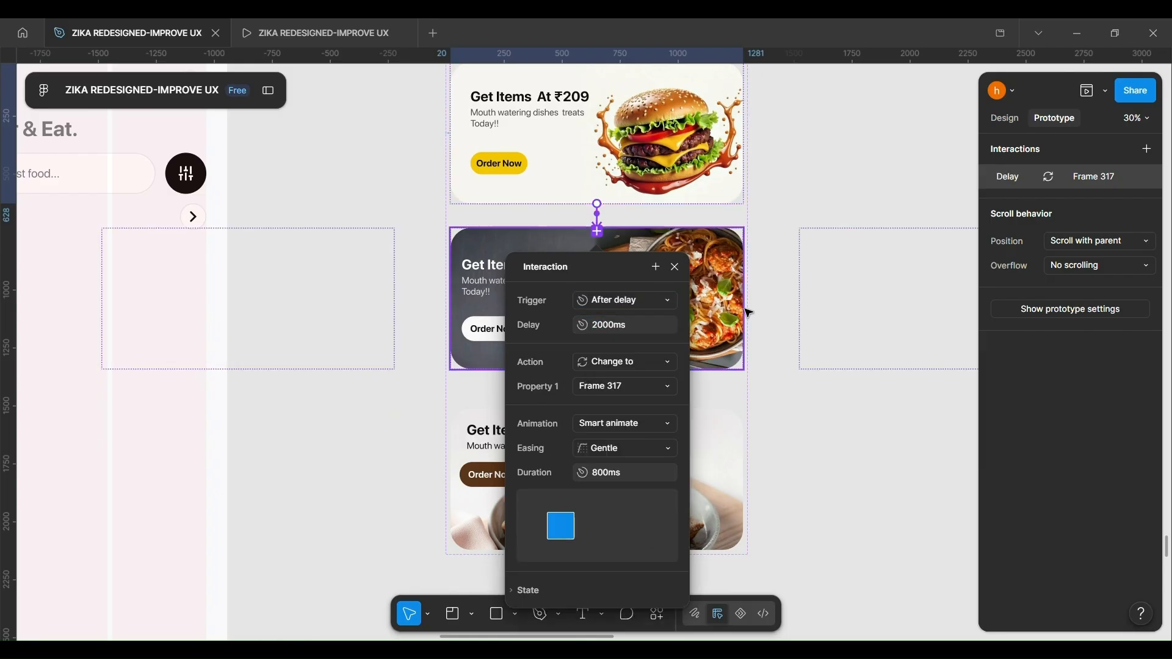
- Link the pasta banner variant to the waffle variant with an After delay trigger of 2000 ms
left_click(738, 310)
left_click_drag(596, 369, 598, 452)
left_click(602, 451)
left_click(638, 620)
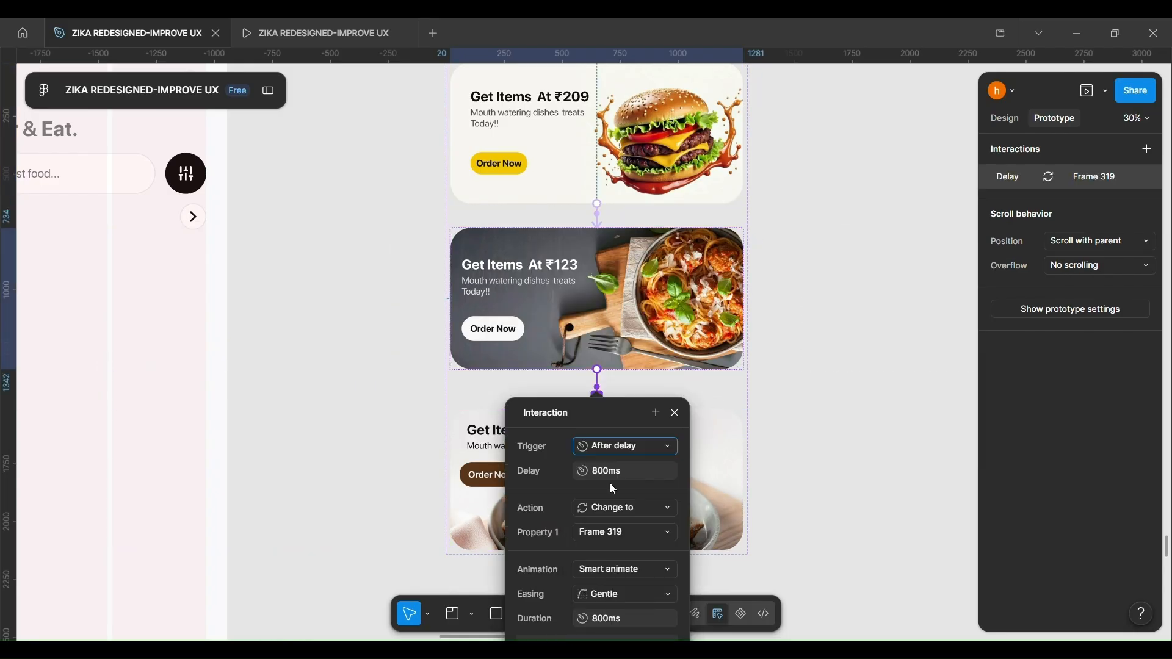
left_click(622, 475)
type("2000")
scroll(623, 475, "down", 2)
- Link the waffle banner variant back to the burger variant with an After delay trigger of 2000 ms
left_click(714, 418)
scroll(714, 418, "up", 1)
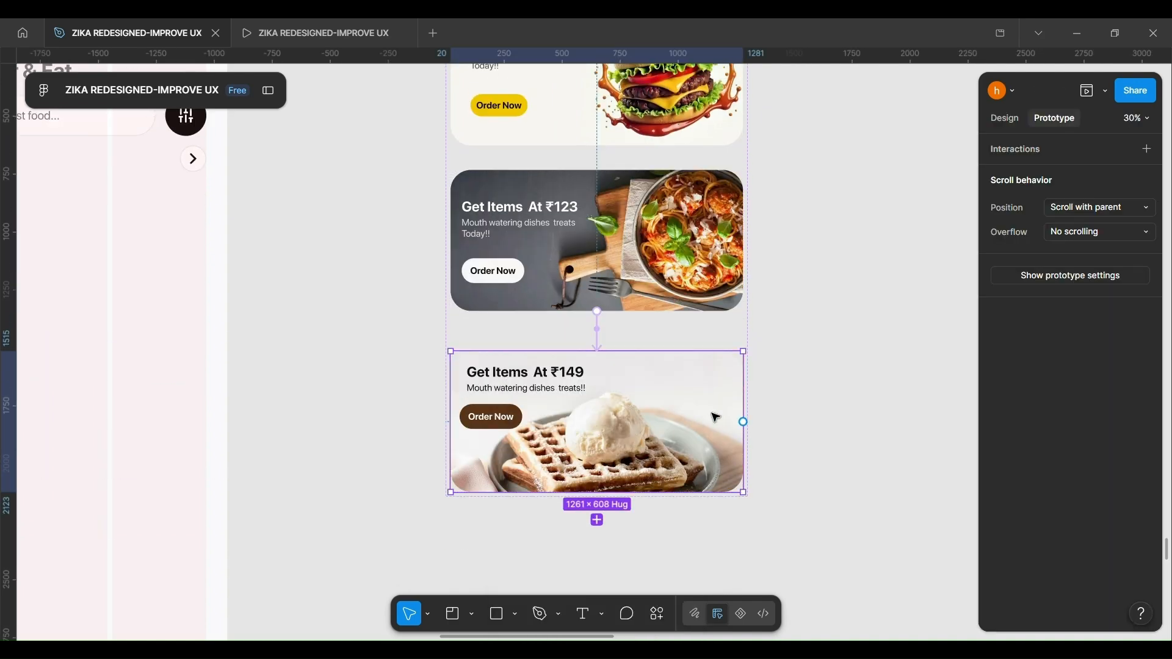
left_click_drag(743, 455, 703, 135)
left_click(626, 251)
left_click(631, 437)
left_click(626, 276)
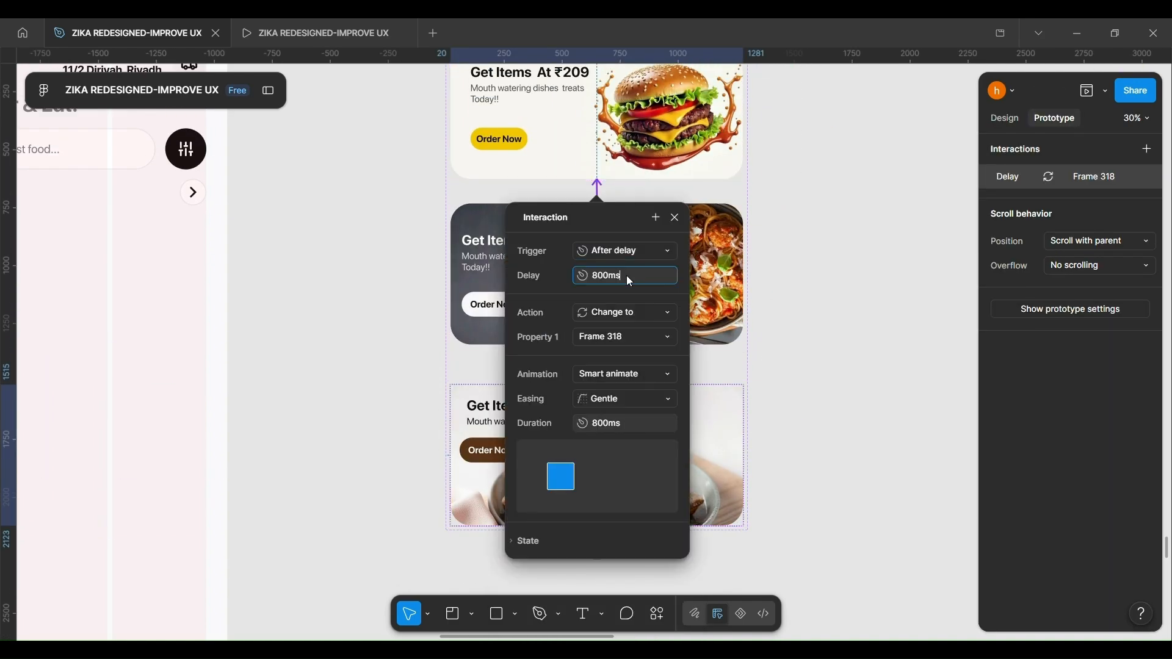
type("2000")
key("Return")
left_click(325, 310)
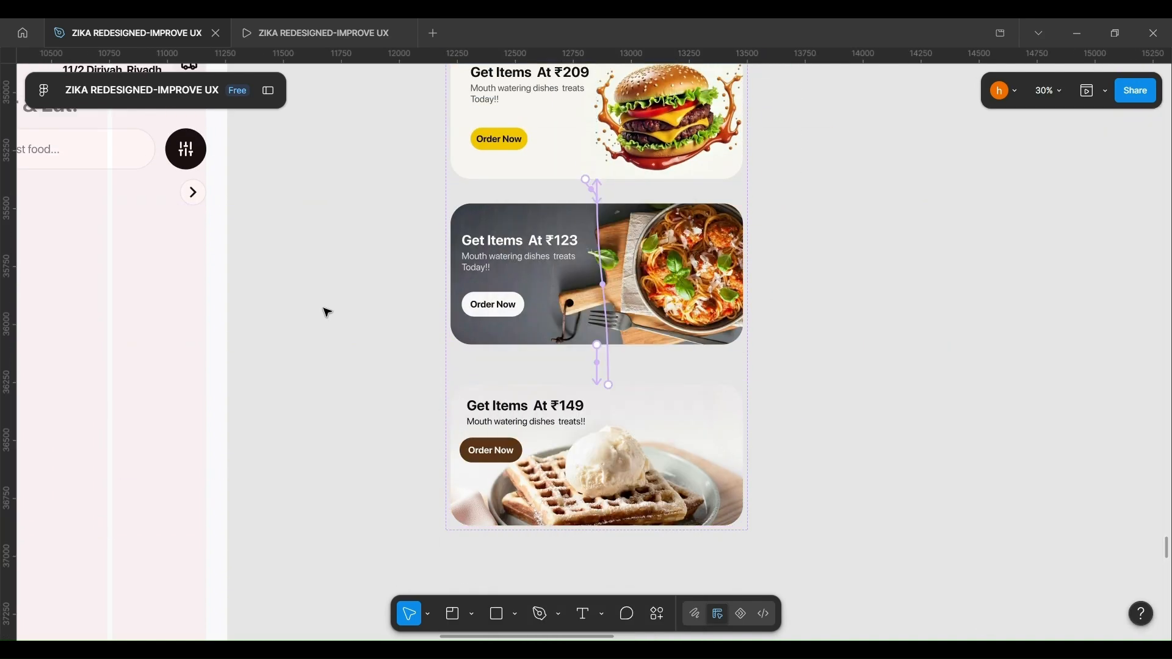
- Copy the burger banner variant into HOME and align it with the column guides directly below the "Special Offers" row
scroll(333, 310, "down", 1)
scroll(427, 263, "up", 1)
left_click(552, 203)
key("ctrl+c")
scroll(579, 149, "left", 4)
left_click(300, 100)
right_click(407, 377)
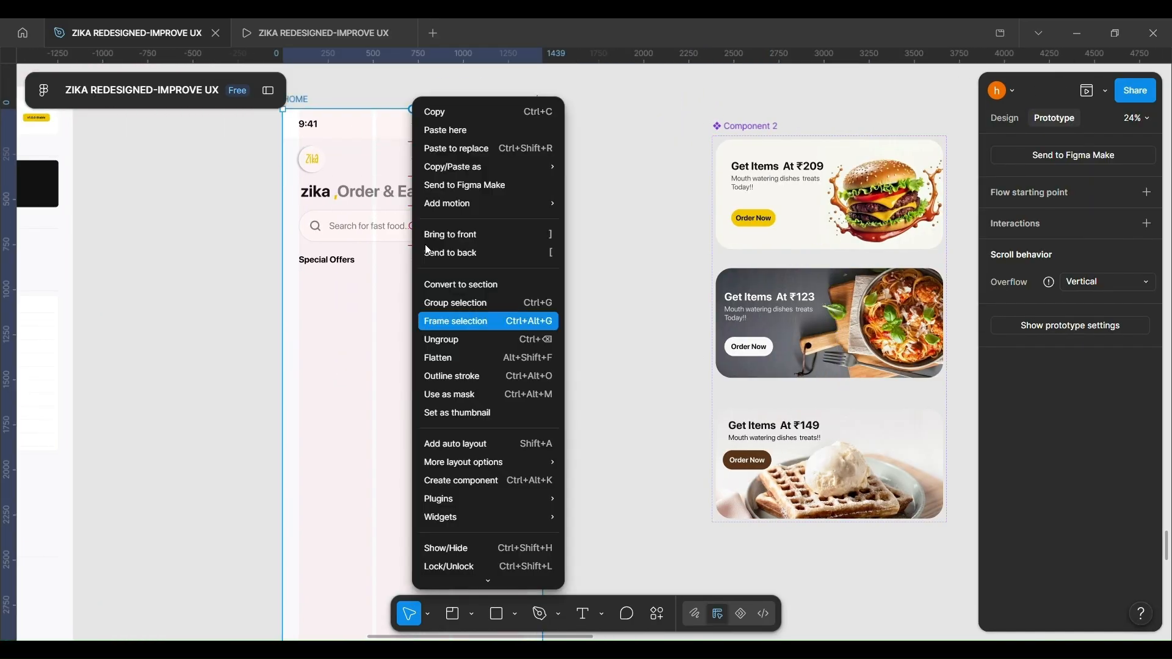
left_click(435, 131)
left_click_drag(468, 435, 367, 336)
scroll(350, 345, "left", 1)
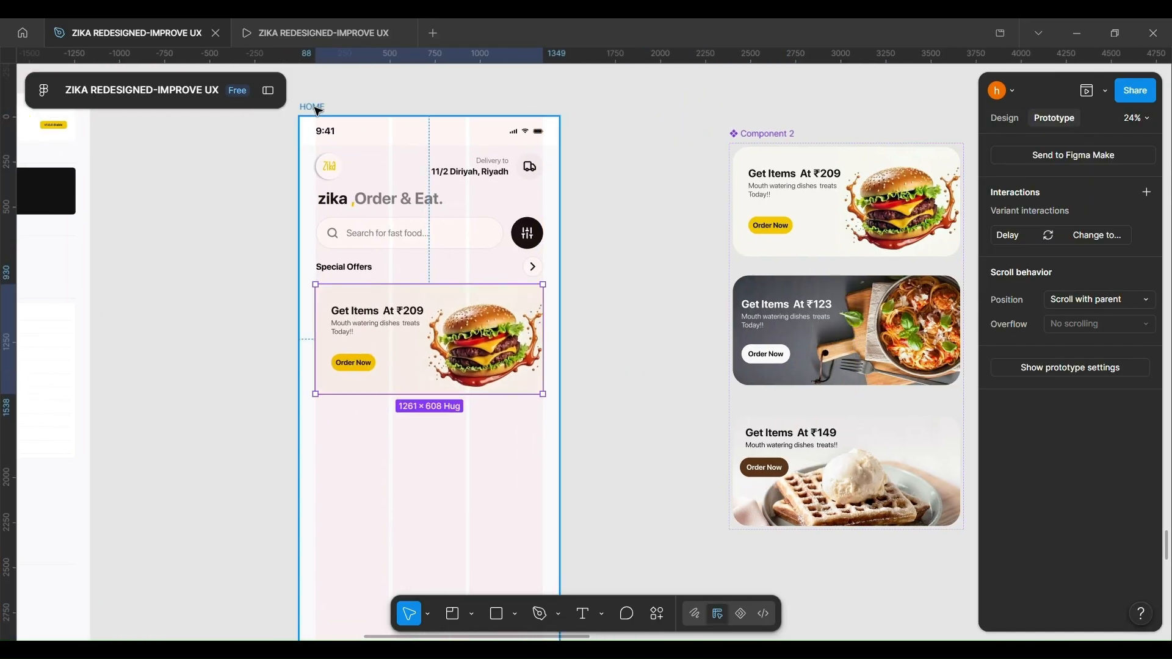
- Change the color of HOME's three-column layout guide to black (000000) at 4% opacity
left_click(314, 108)
left_click(1005, 119)
scroll(1046, 341, "down", 5)
left_click(999, 541)
left_click(872, 514)
left_click(654, 419)
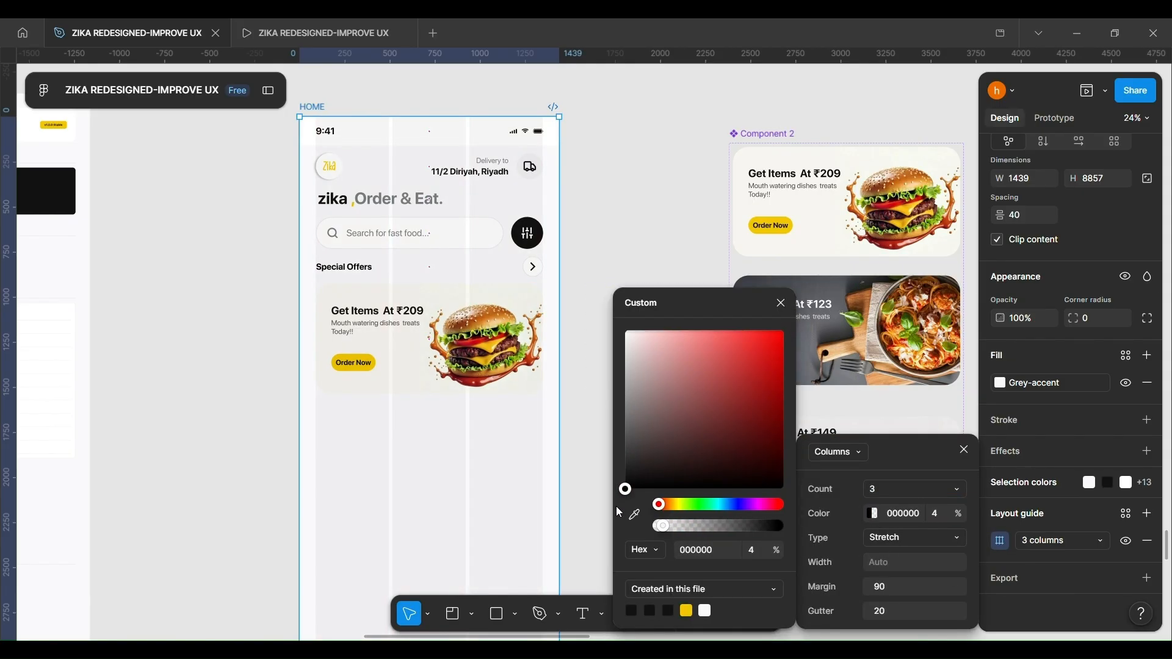
left_click(612, 237)
- Preview the HOME prototype to check the automatic offer banner rotation, and close the preview
scroll(610, 236, "up", 3)
scroll(609, 236, "left", 1)
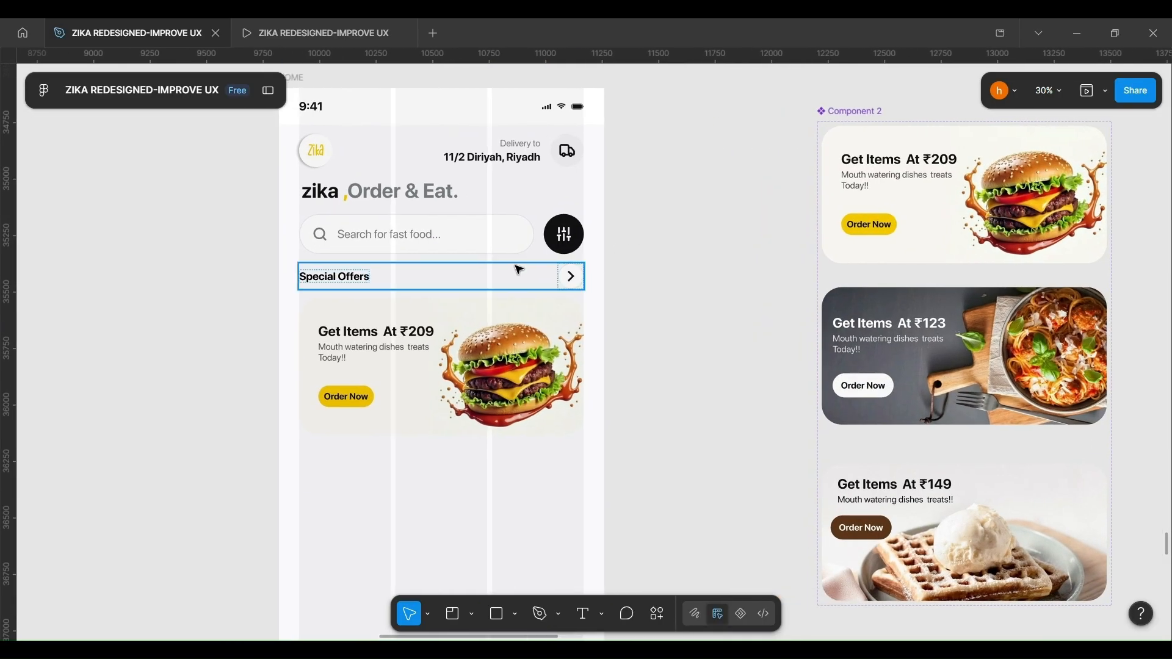
scroll(518, 268, "up", 1)
left_click(324, 111)
left_click(1086, 91)
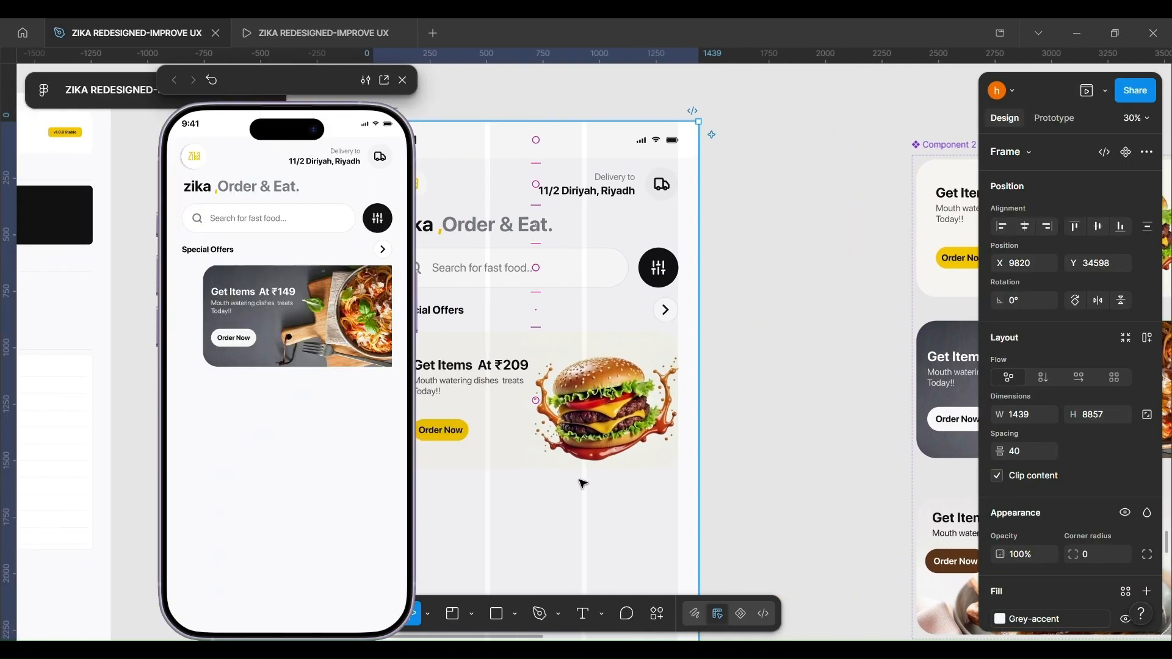
left_click(404, 81)
- Duplicate the "Special Offers" row and place the copy below the burger banner at X 100, Y 1594
scroll(633, 426, "up", 4)
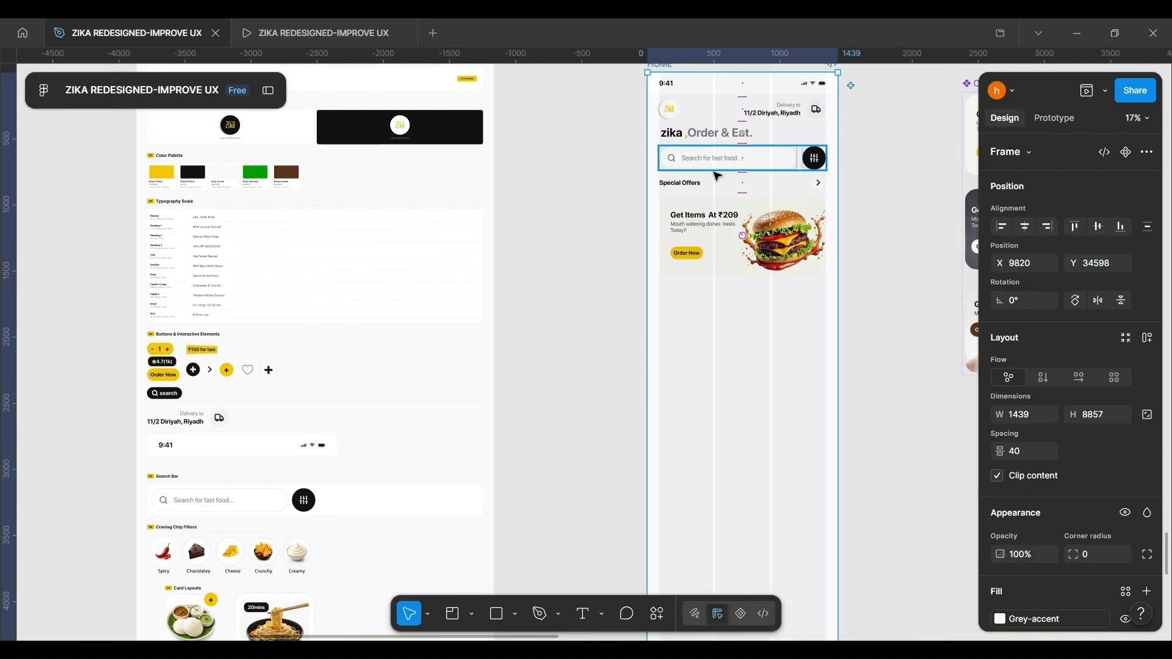
scroll(745, 183, "up", 3)
left_click(770, 193)
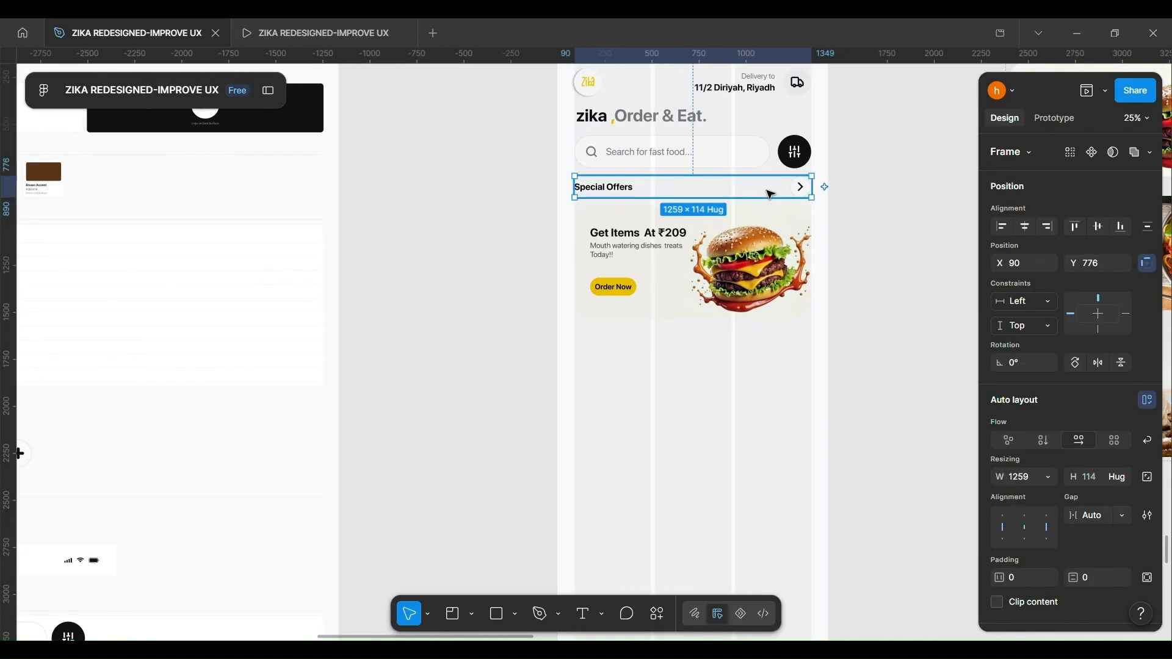
left_click(750, 250)
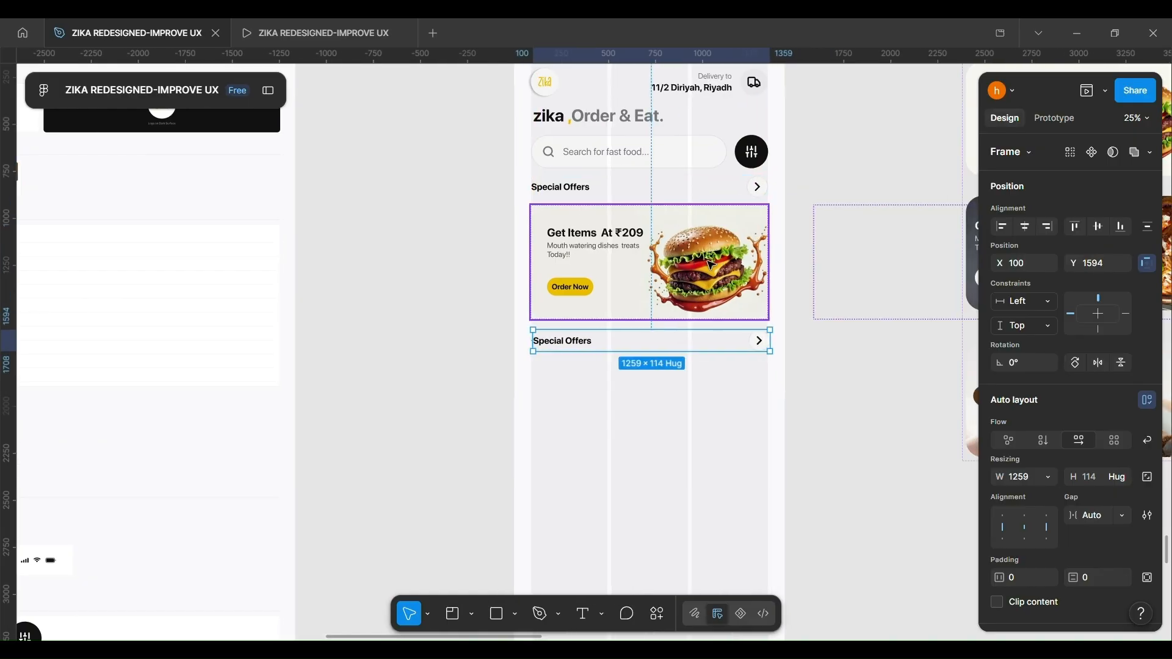
- Combine the original "Special Offers" row and the burger banner into one auto layout frame
scroll(706, 256, "up", 3)
right_click(661, 205)
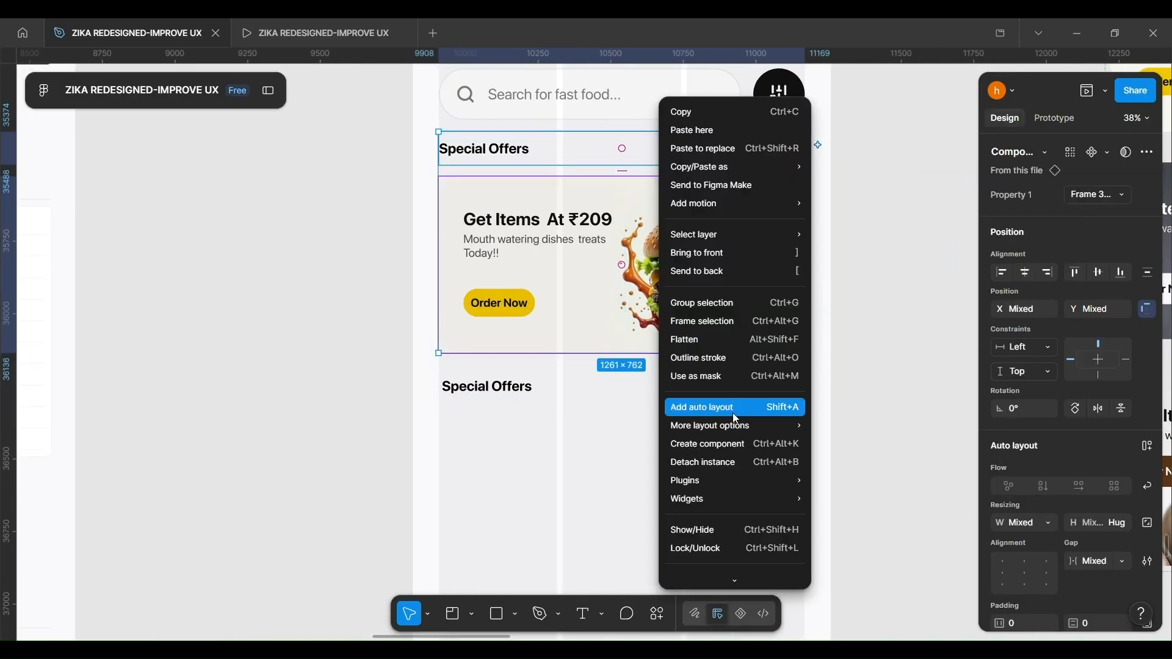
left_click(733, 407)
- Replace the heading text in the duplicated row with "What are you craving?"
left_click(513, 365)
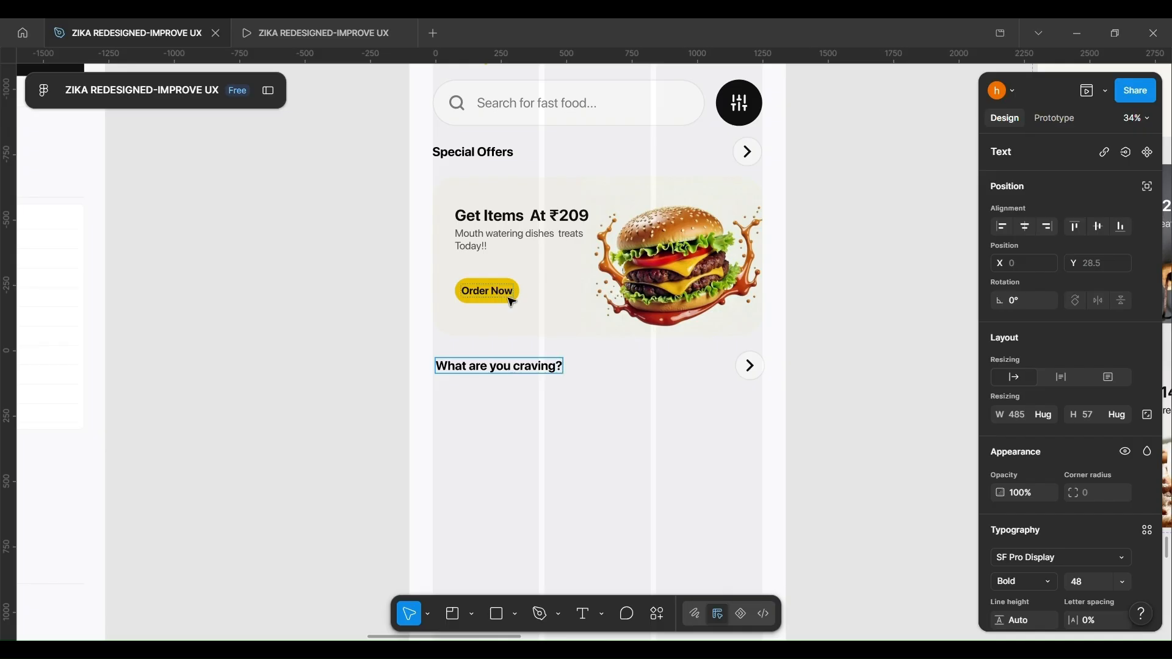
scroll(537, 348, "up", 5)
scroll(897, 557, "down", 4)
left_click_drag(897, 557, 644, 450)
left_click(297, 374)
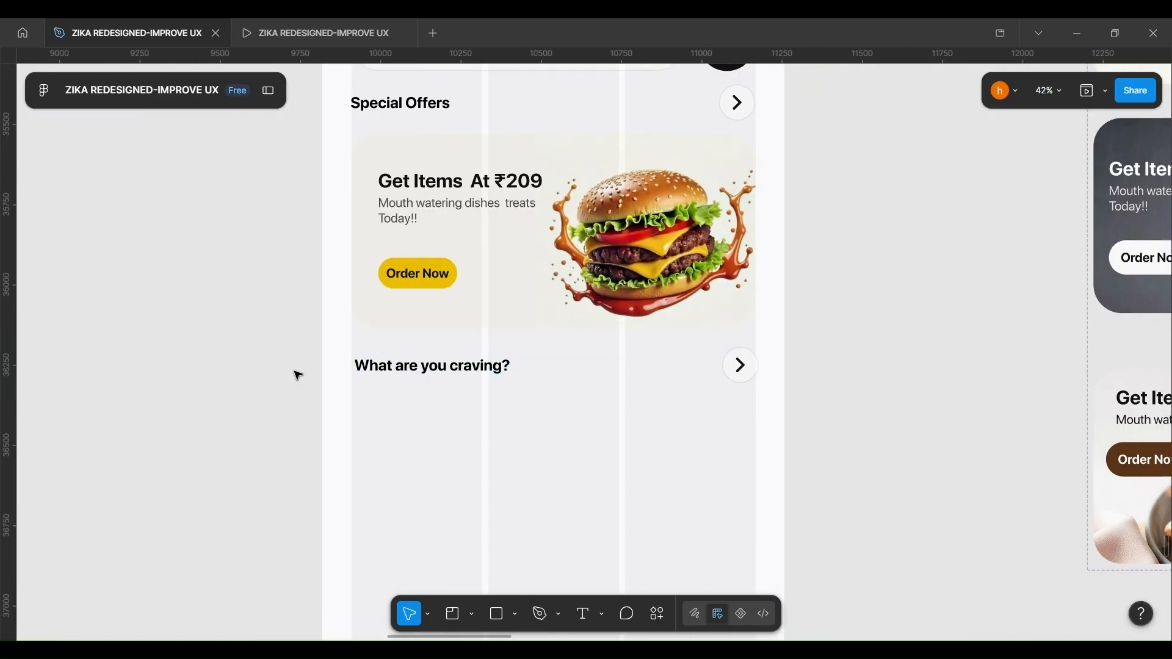
- Copy the Craving Chip Filters row from the design system and paste it beneath the "What are you craving?" heading
scroll(296, 374, "down", 5)
left_click_drag(55, 531, 244, 446)
scroll(241, 447, "up", 3)
double_click(227, 450)
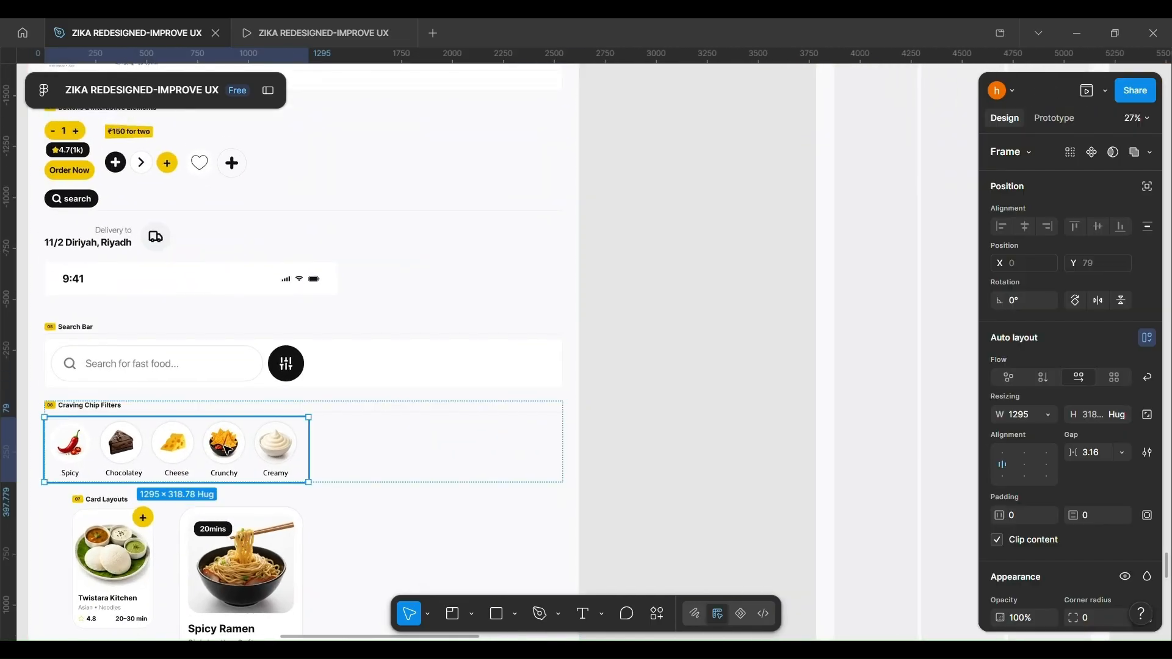
right_click(226, 449)
left_click(277, 112)
scroll(625, 282, "right", 7)
scroll(625, 283, "up", 4)
left_click(488, 387)
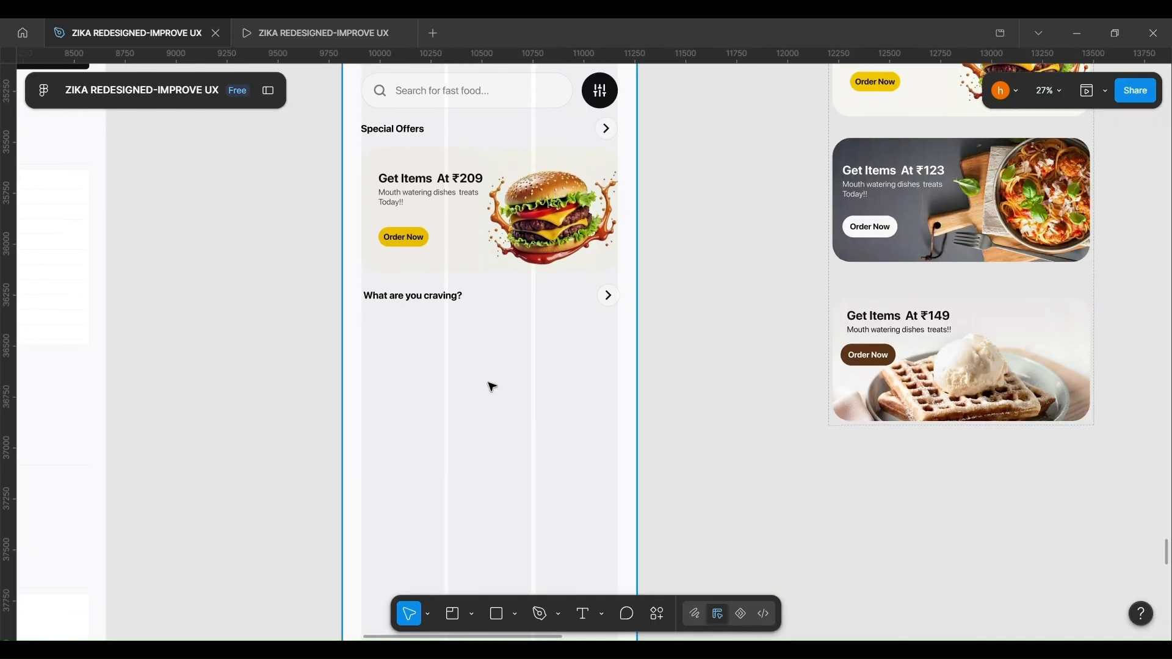
key("ctrl+v")
left_click_drag(517, 358, 495, 364)
left_click_drag(389, 336, 404, 333)
- Show the layer list and move the craving chips row inside the HOME frame at X 88, Y 1915
scroll(518, 280, "left", 4)
scroll(517, 279, "down", 2)
key("shift+backslash")
scroll(659, 288, "up", 2)
scroll(489, 342, "up", 2)
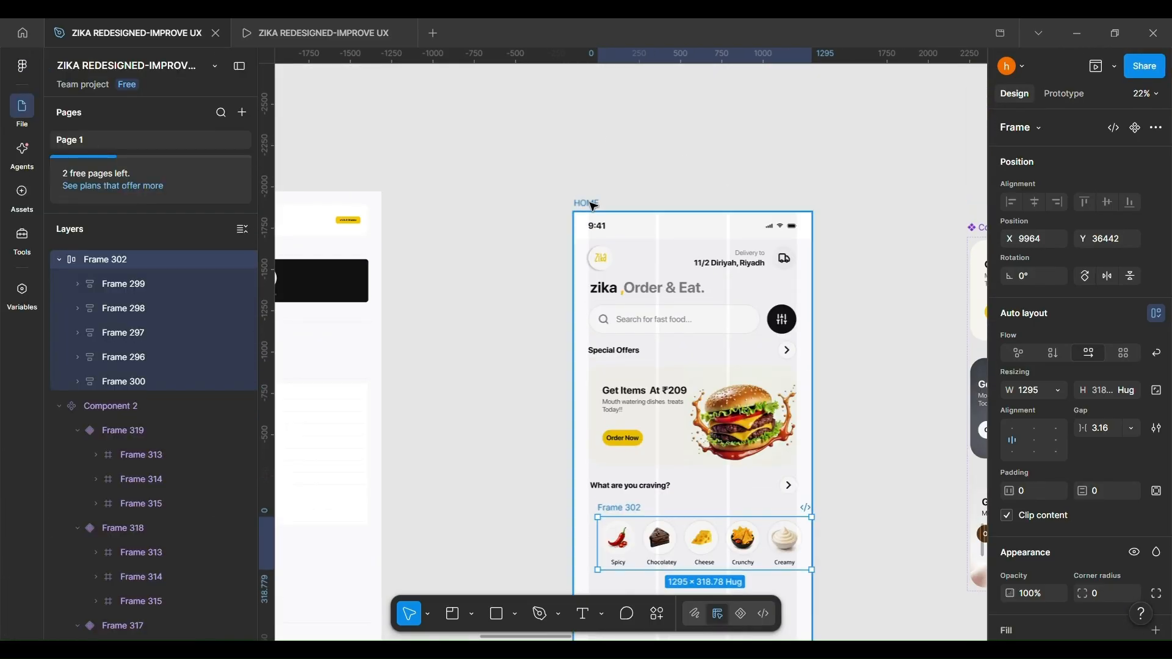
left_click(591, 202)
scroll(149, 397, "down", 2)
scroll(677, 494, "down", 1)
left_click_drag(622, 444, 355, 434)
scroll(477, 444, "left", 6)
scroll(478, 444, "down", 1)
left_click_drag(475, 446, 837, 489)
scroll(853, 489, "right", 2)
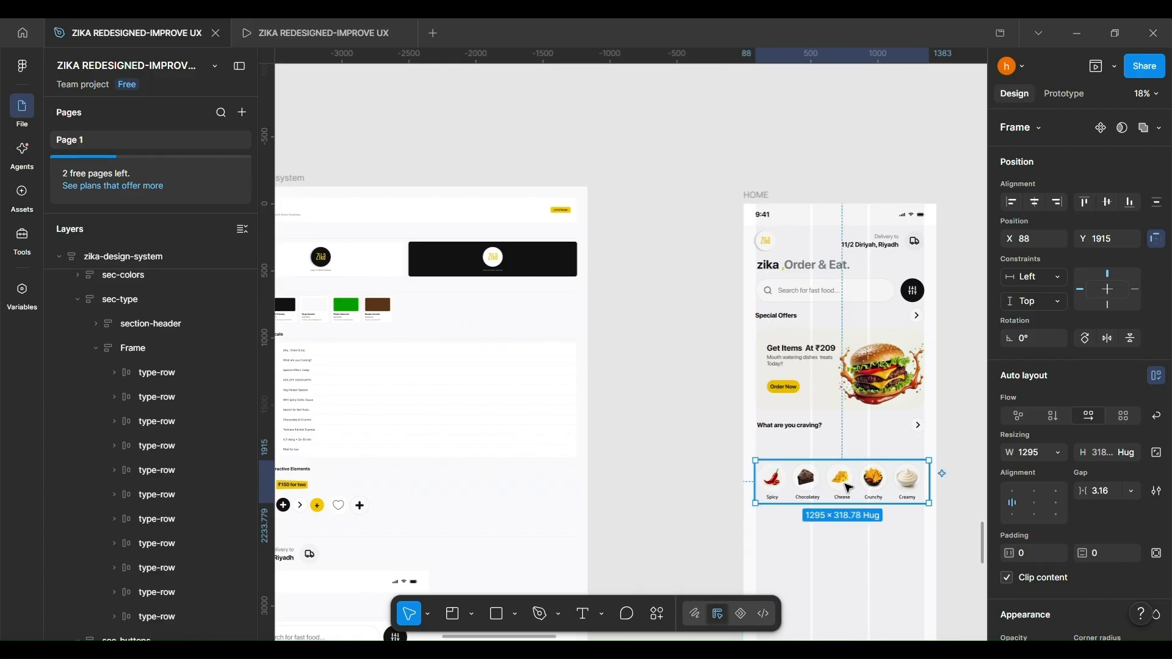
- Rename the craving chips row layer in HOME to Filter Chips
scroll(837, 489, "right", 2)
scroll(732, 489, "up", 3)
scroll(565, 361, "up", 2)
left_click(584, 95)
left_click(124, 470)
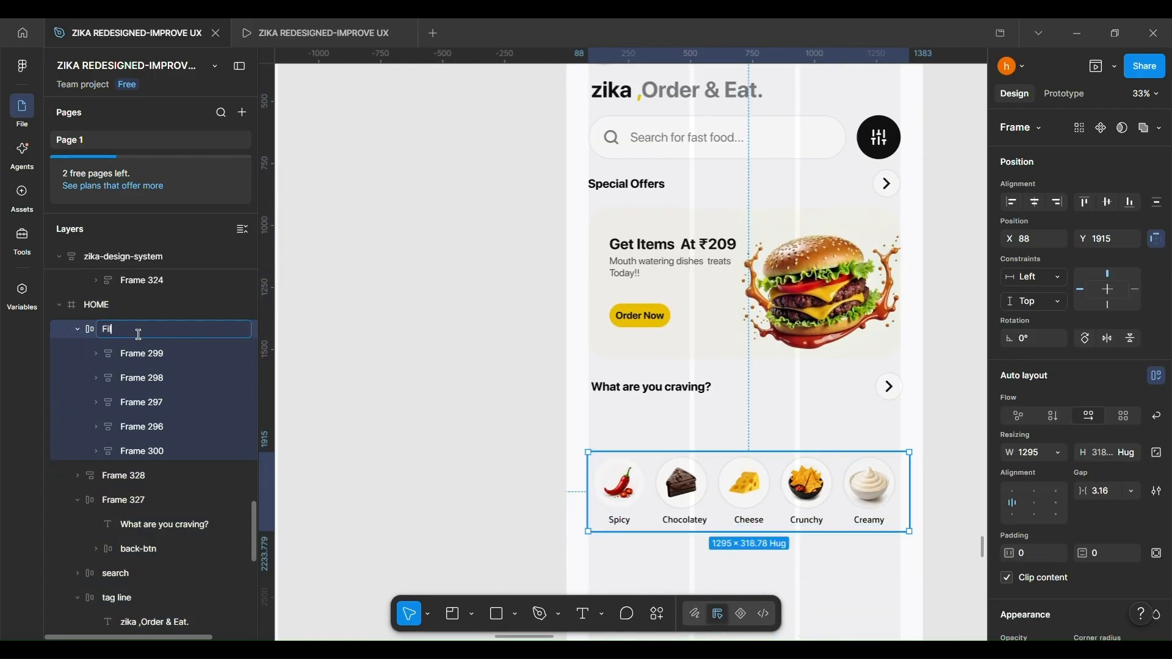
type("s")
key("Return")
- Move Filter Chips up under the "What are you craving?" row and combine both into a vertical auto layout, then minimize the interface
scroll(781, 507, "right", 3)
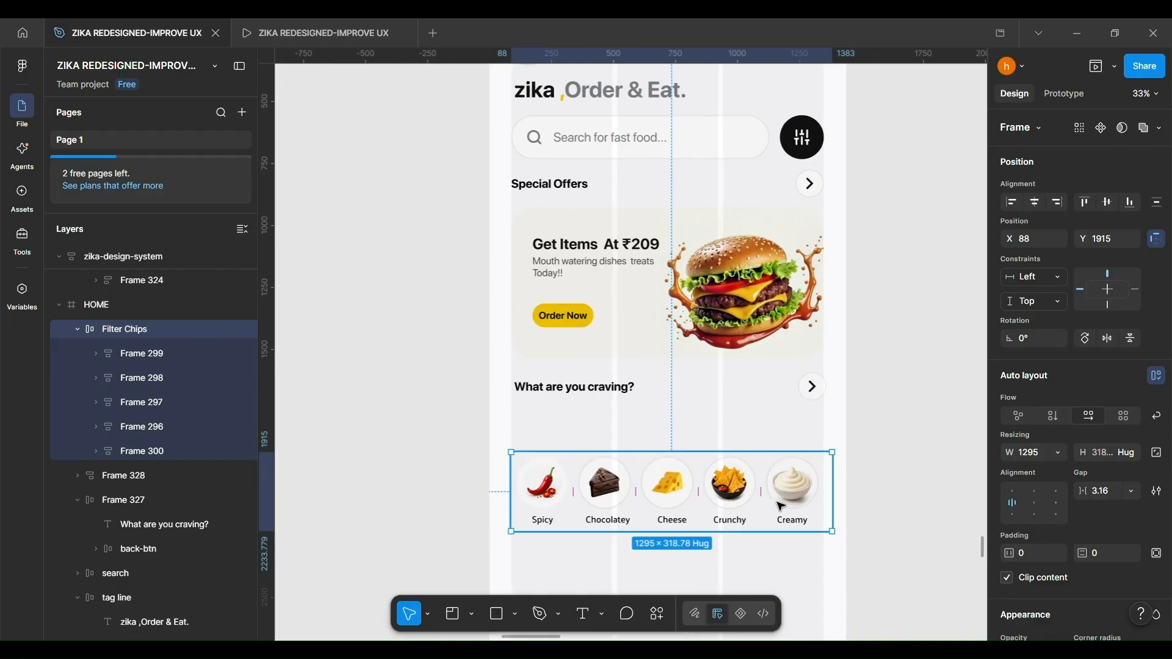
scroll(758, 488, "up", 3)
left_click(667, 335, "shift")
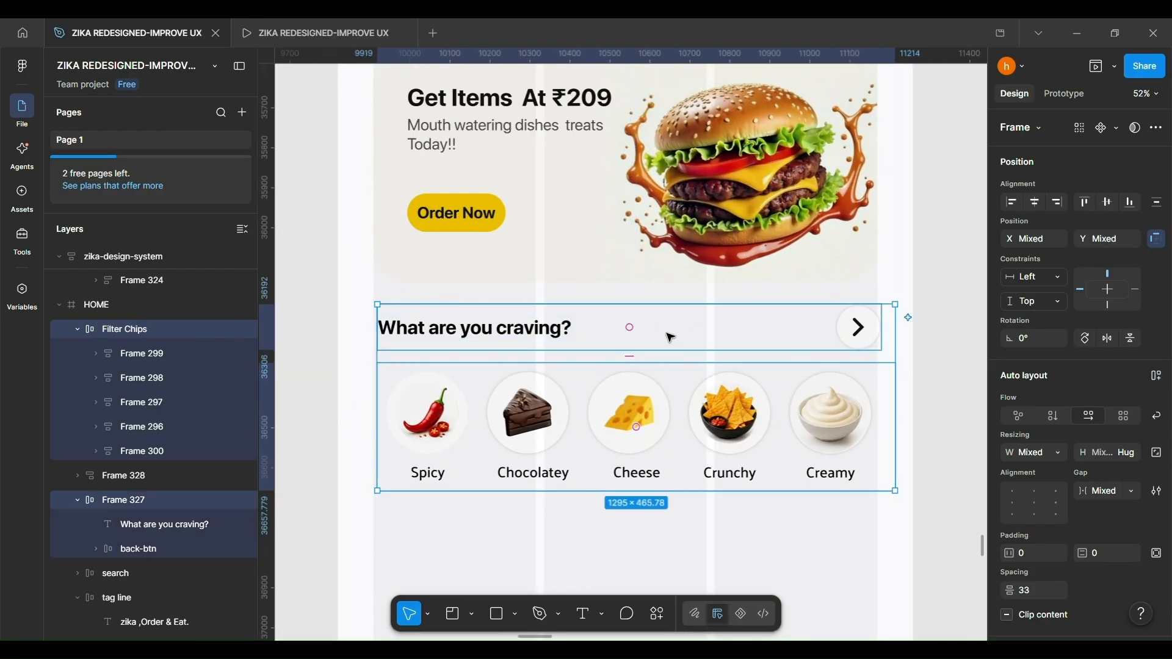
right_click(667, 335)
left_click(722, 424)
key("ctrl+backslash")
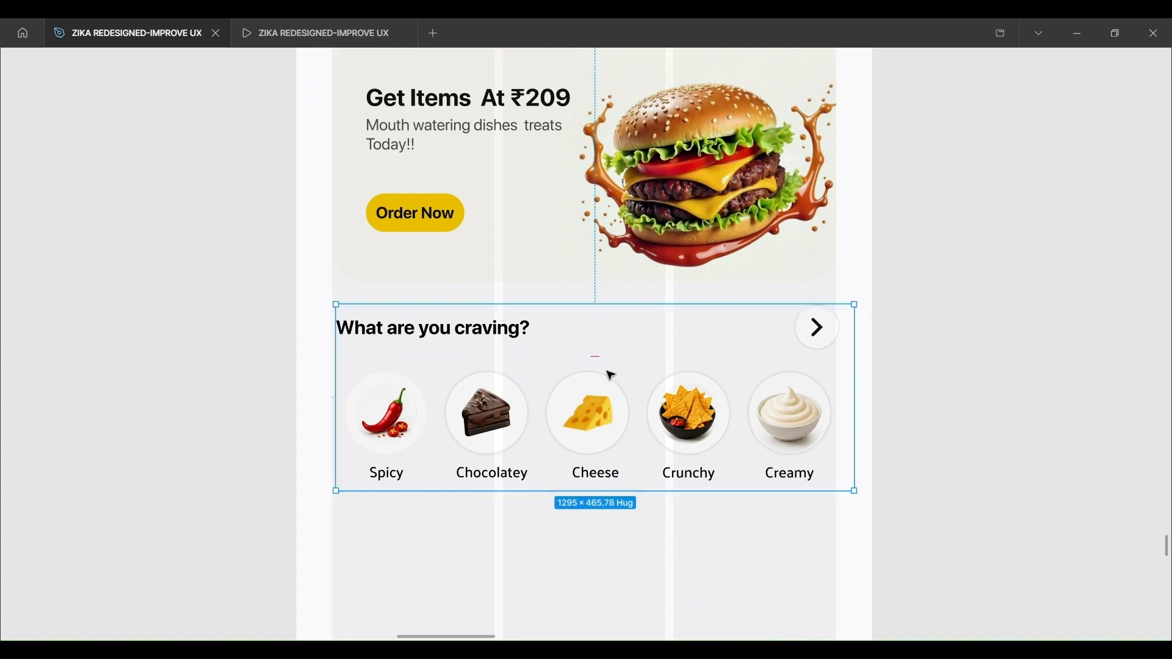
key("ctrl+backslash")
key("shift+backslash")
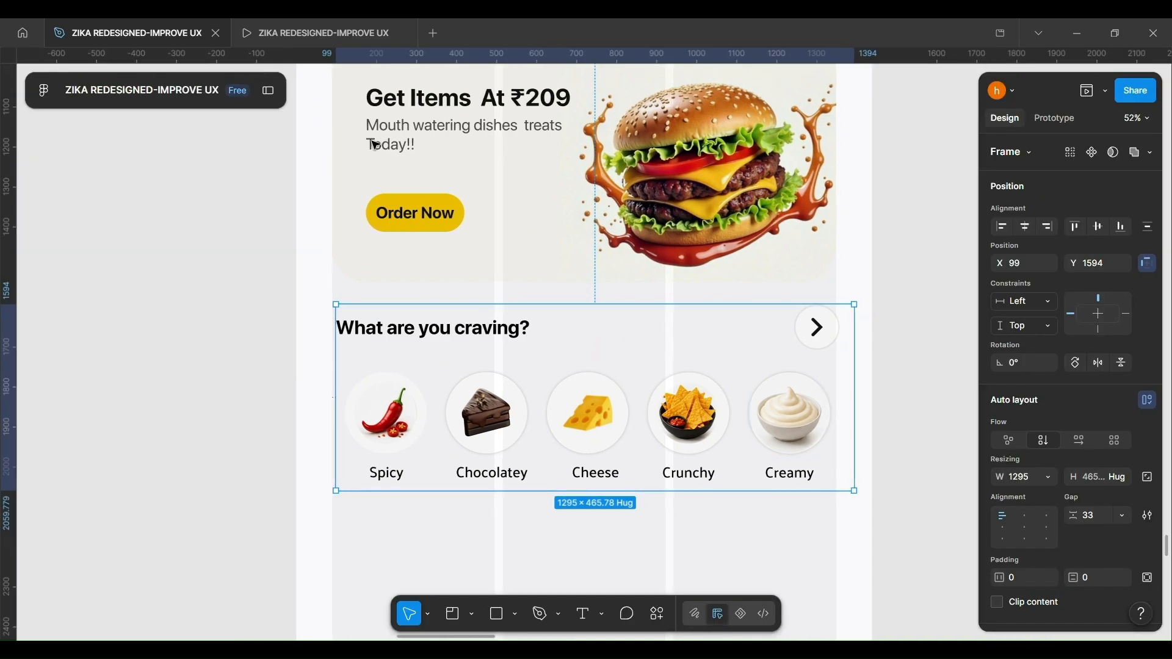
- Set the craving section's vertical gap to Auto and reduce its height to 443
scroll(1054, 530, "down", 4)
scroll(1117, 267, "up", 1)
left_click(1122, 247)
left_click(1103, 271)
scroll(573, 474, "right", 1)
scroll(573, 473, "down", 1)
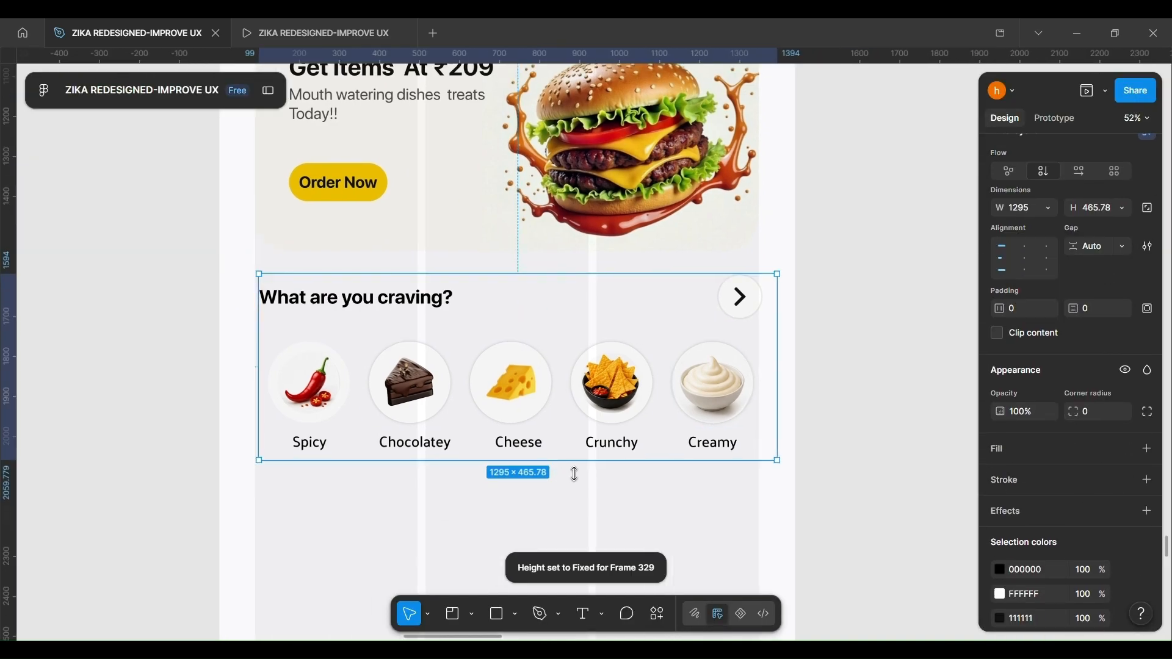
left_click_drag(572, 466, 572, 459)
scroll(537, 448, "down", 5)
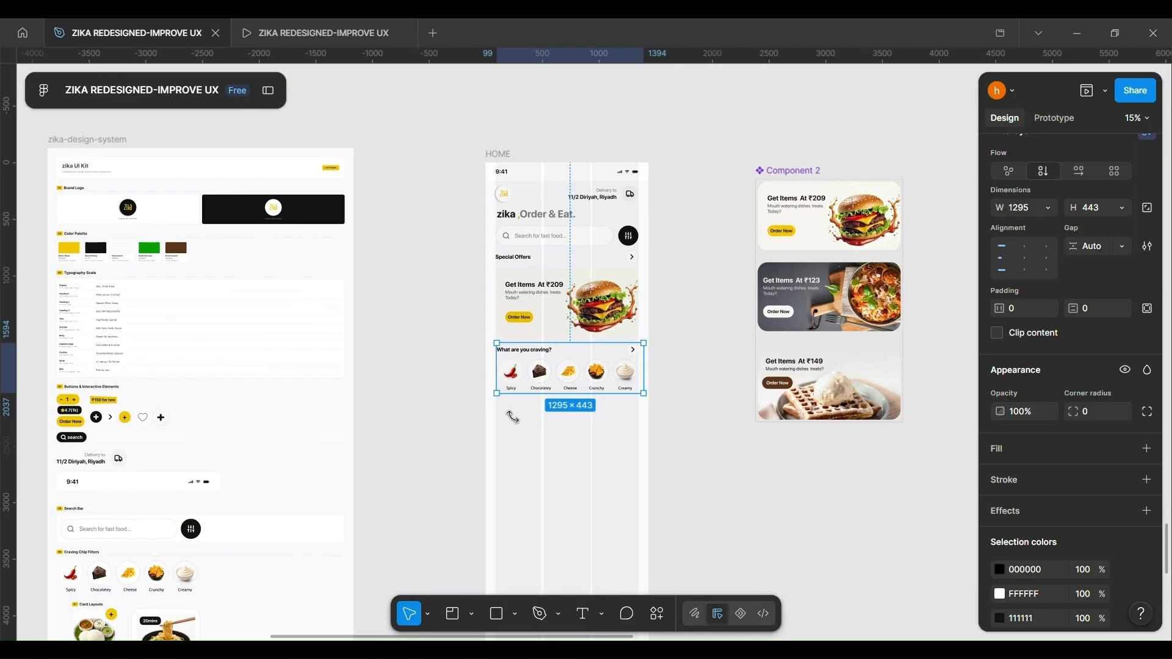
- Duplicate the "What are you craving?" header row below the craving chips in the HOME frame
left_click(435, 415)
scroll(374, 445, "down", 4)
scroll(402, 409, "up", 1)
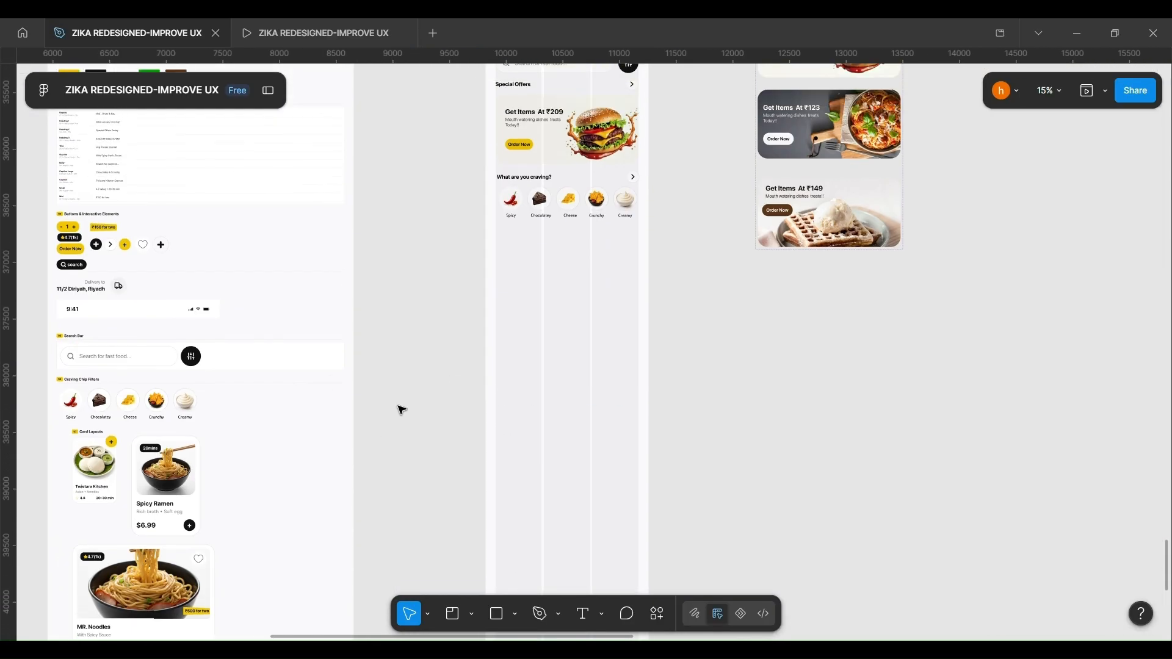
scroll(502, 277, "up", 1)
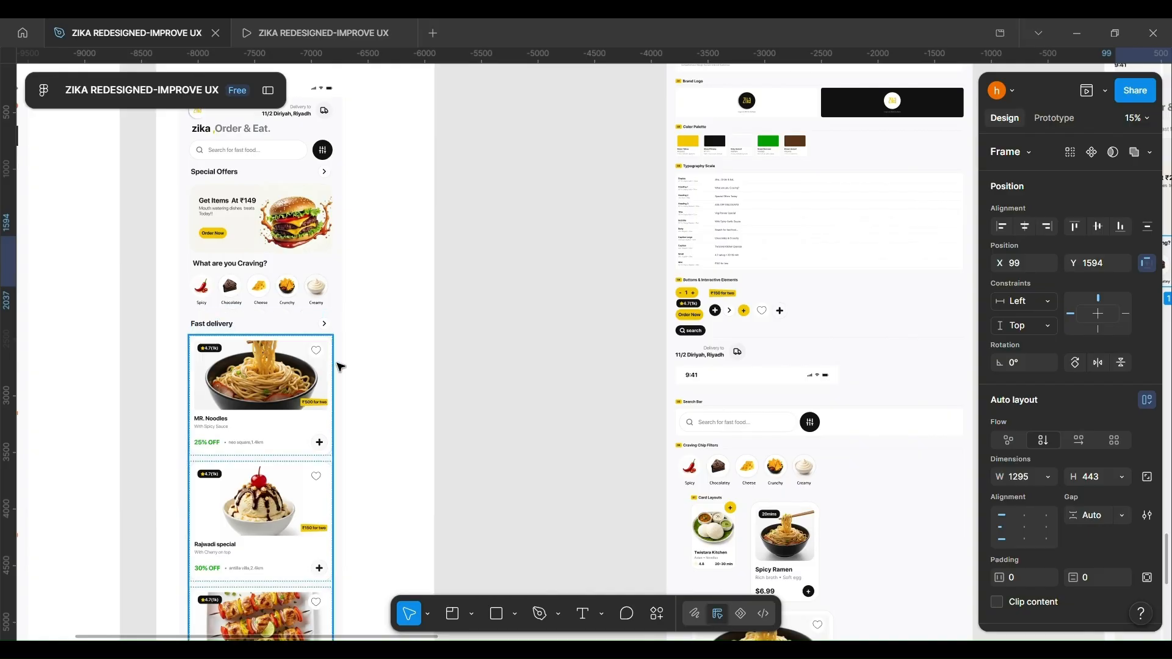
scroll(409, 355, "right", 2)
scroll(410, 355, "right", 6)
scroll(702, 275, "up", 3)
double_click(613, 235)
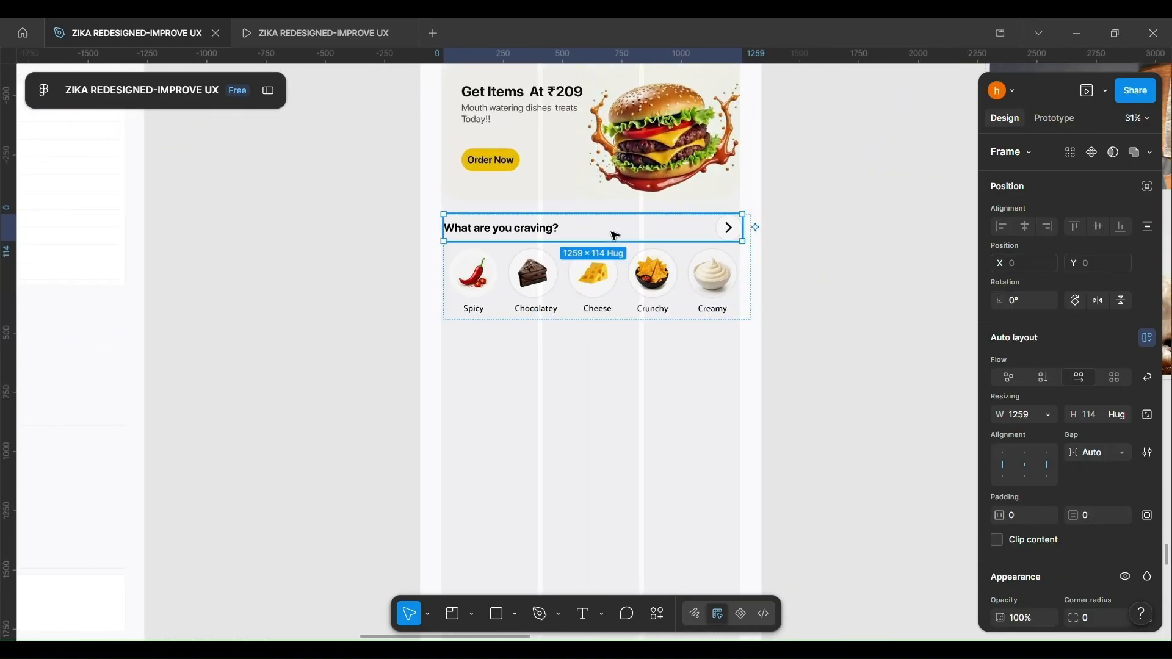
left_click_drag(613, 235, 618, 365)
- Select the HOME frame and open its prototype preview
scroll(619, 367, "up", 4)
scroll(621, 367, "down", 2)
left_click(510, 151)
key("shift+space")
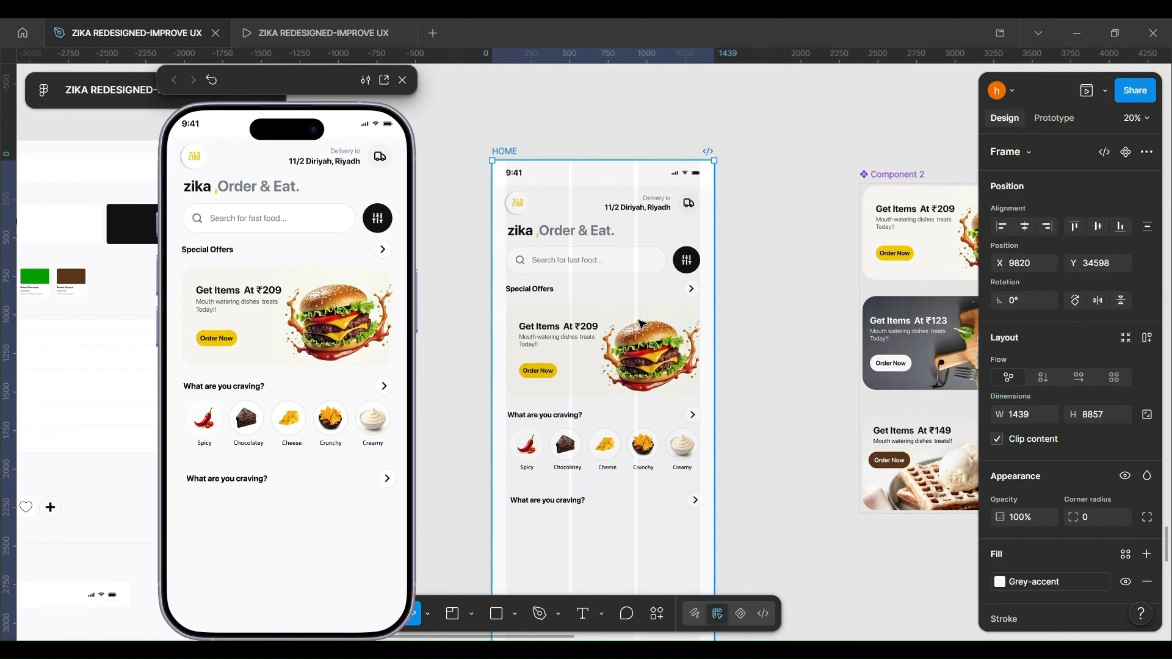
- Set the font size of the Special Offers heading in HOME to 64
double_click(539, 296)
scroll(539, 296, "up", 3)
left_click(1101, 519)
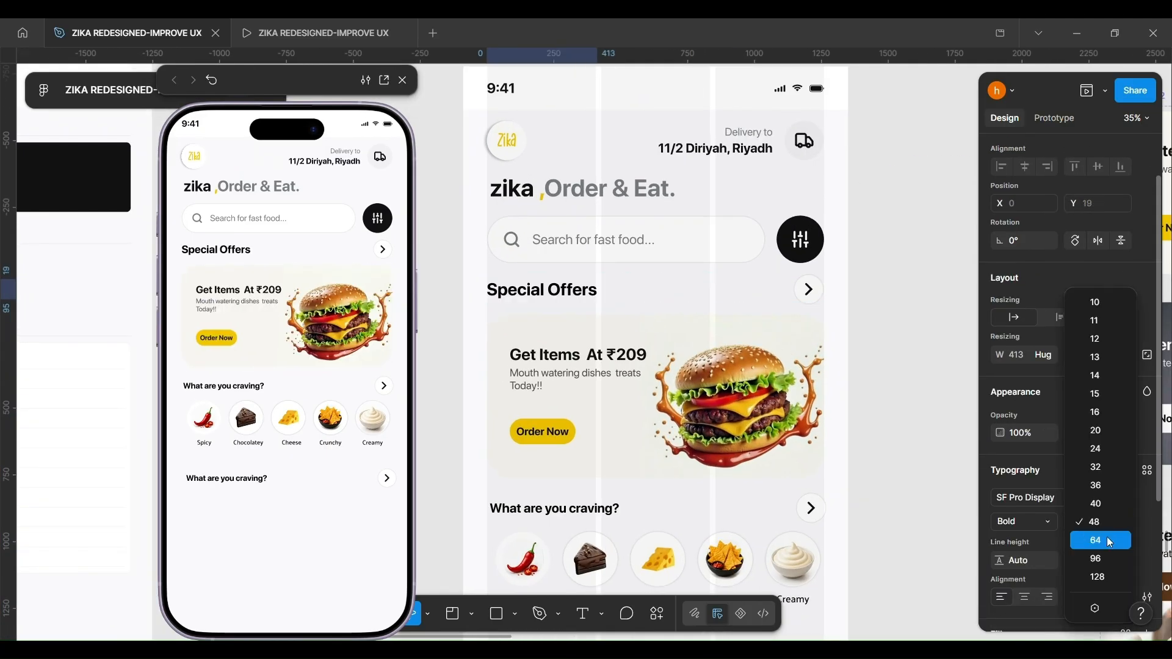
left_click(1102, 535)
- Insert leading space before the Special Offers heading text in HOME to indent it from the row's left edge
scroll(537, 308, "up", 3)
left_click(721, 285)
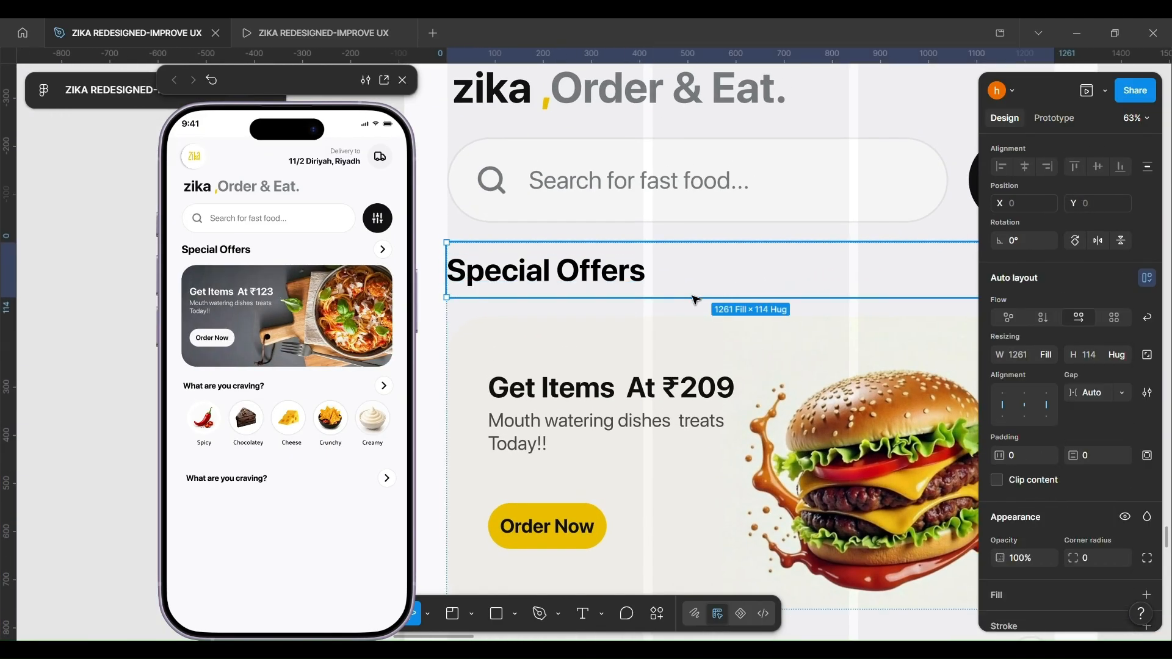
scroll(670, 325, "right", 1)
scroll(673, 329, "down", 2)
scroll(488, 290, "up", 5)
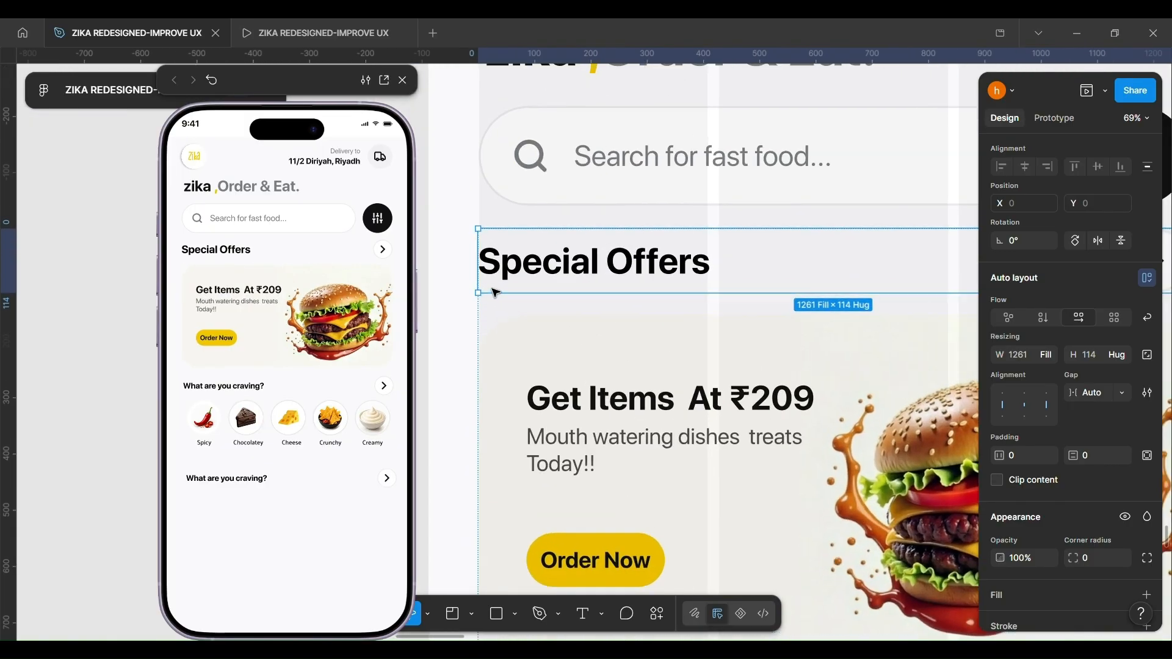
scroll(488, 288, "down", 1)
scroll(489, 281, "up", 2)
double_click(490, 267)
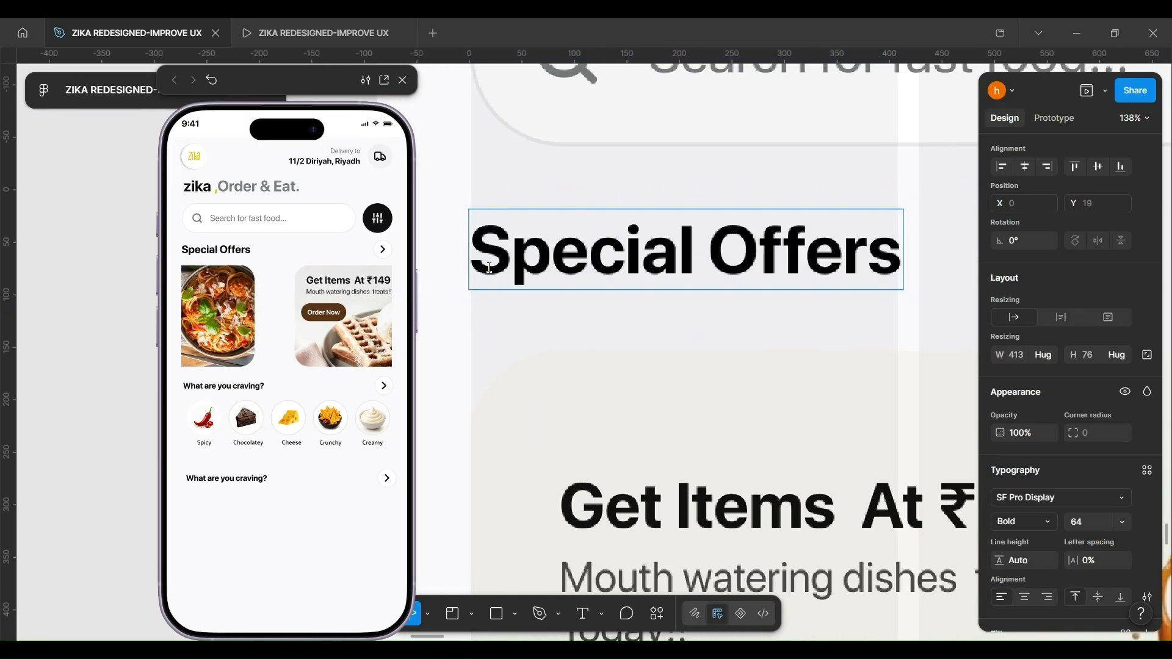
scroll(490, 266, "down", 5)
key("Escape")
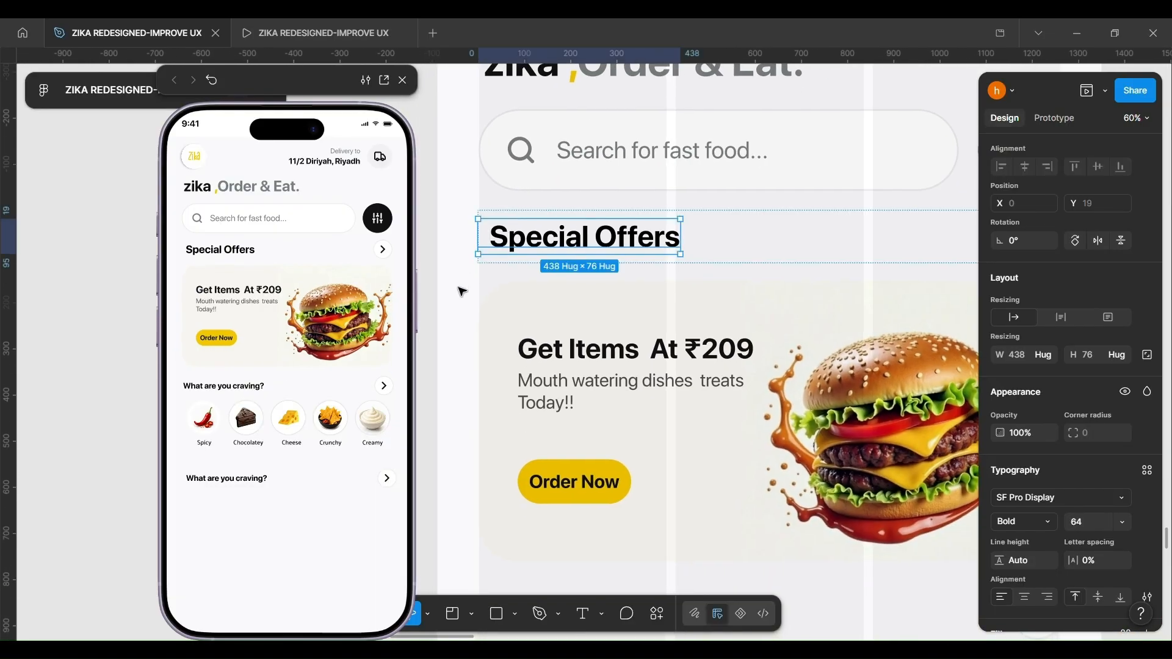
- Reduce the Special Offers heading's font size to 54
scroll(1043, 480, "down", 1)
left_click(1112, 480)
left_click(1091, 498)
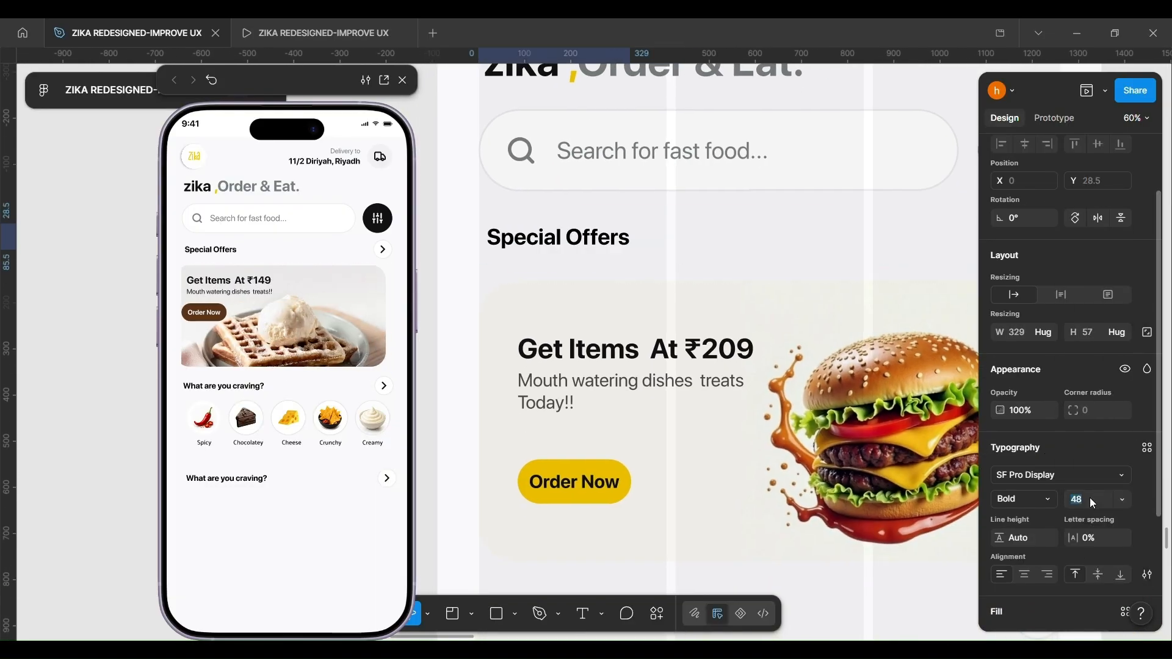
type("54")
key("Return")
- Check the Special Offers heading in AFTER SCREENS and set the matching HOME heading's font size to 64
scroll(631, 358, "down", 4)
scroll(631, 358, "left", 8)
scroll(631, 359, "left", 10)
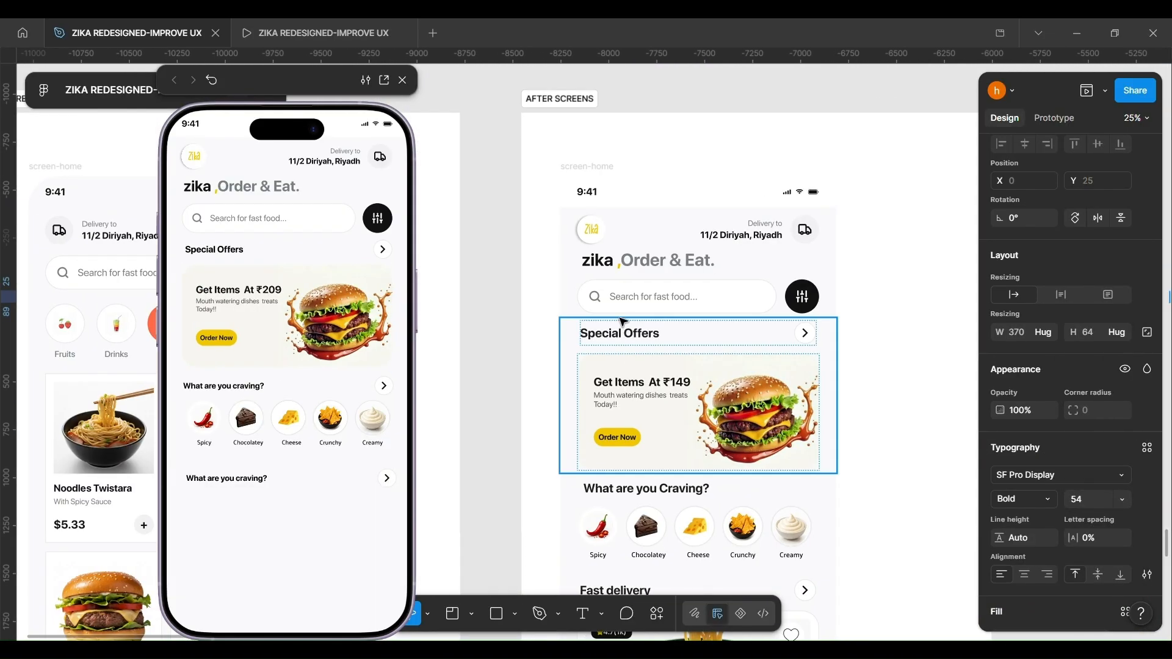
double_click(624, 330)
scroll(793, 457, "right", 2)
scroll(480, 377, "up", 5)
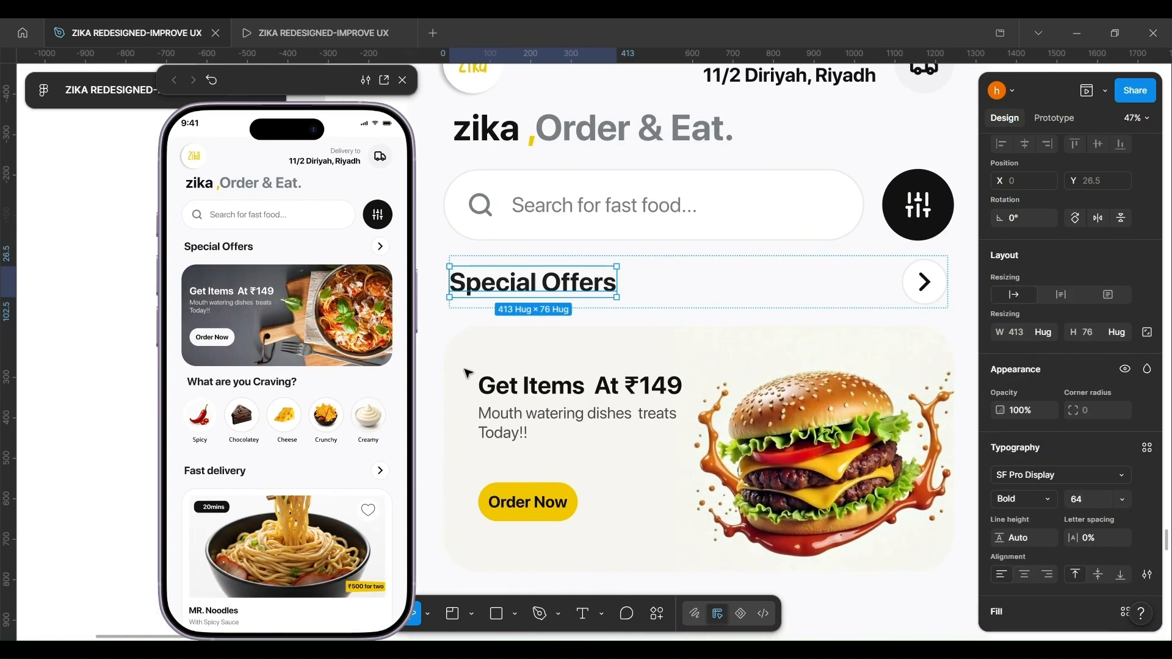
left_click(452, 294)
scroll(456, 347, "down", 5)
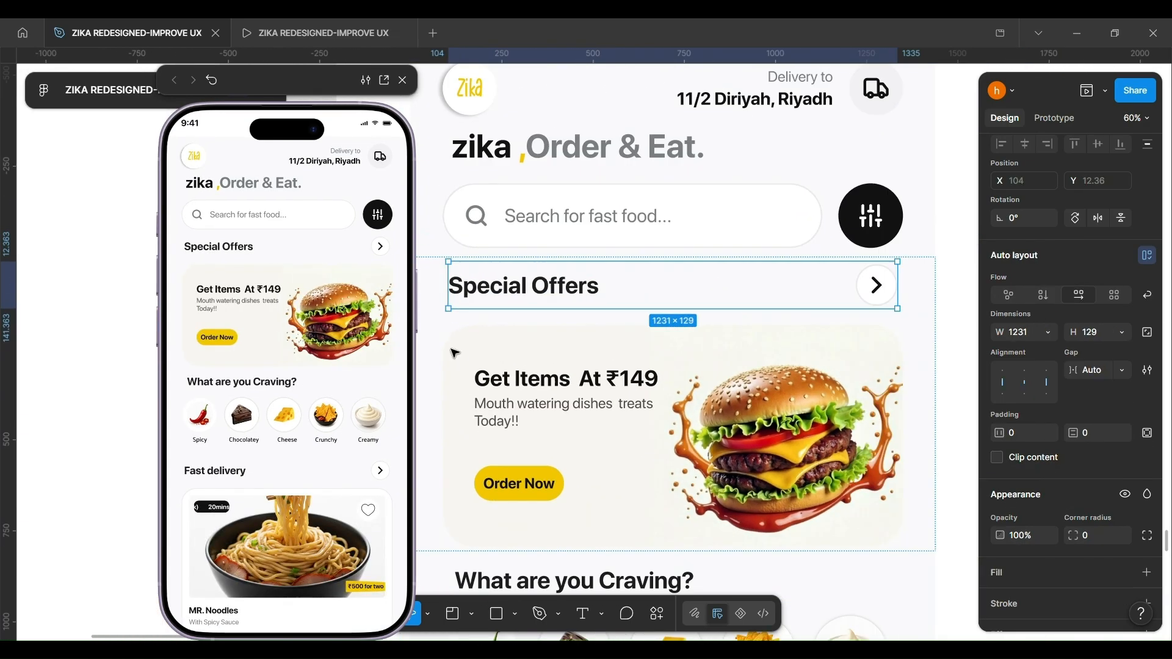
scroll(532, 288, "right", 10)
scroll(536, 294, "up", 2)
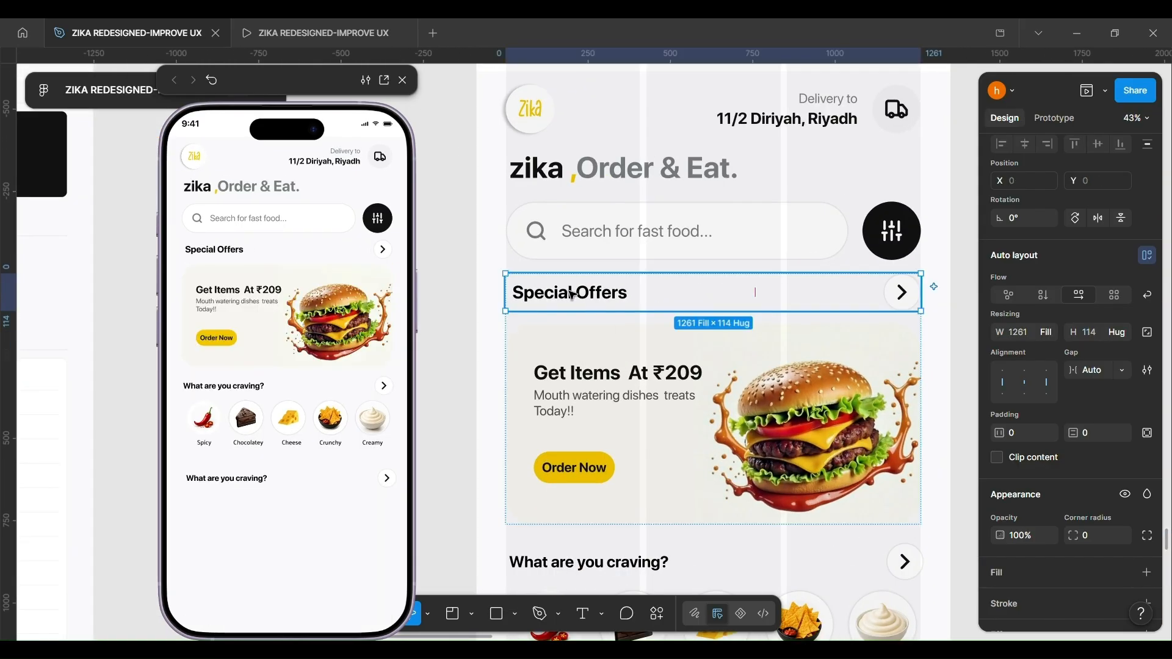
left_click(574, 294)
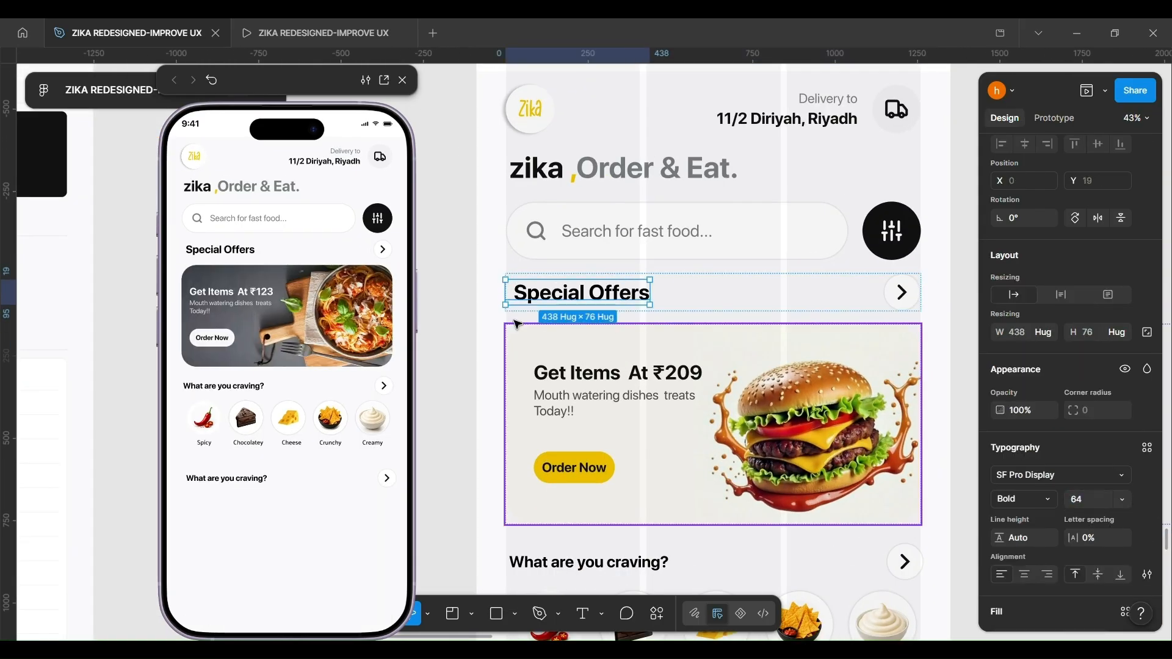
- Move the left edge of the Special Offers header row inward to X 27, narrowing the row to 1234
left_click(497, 287)
scroll(522, 290, "up", 1)
double_click(529, 292)
left_click_drag(504, 306, 527, 316)
scroll(535, 328, "right", 2)
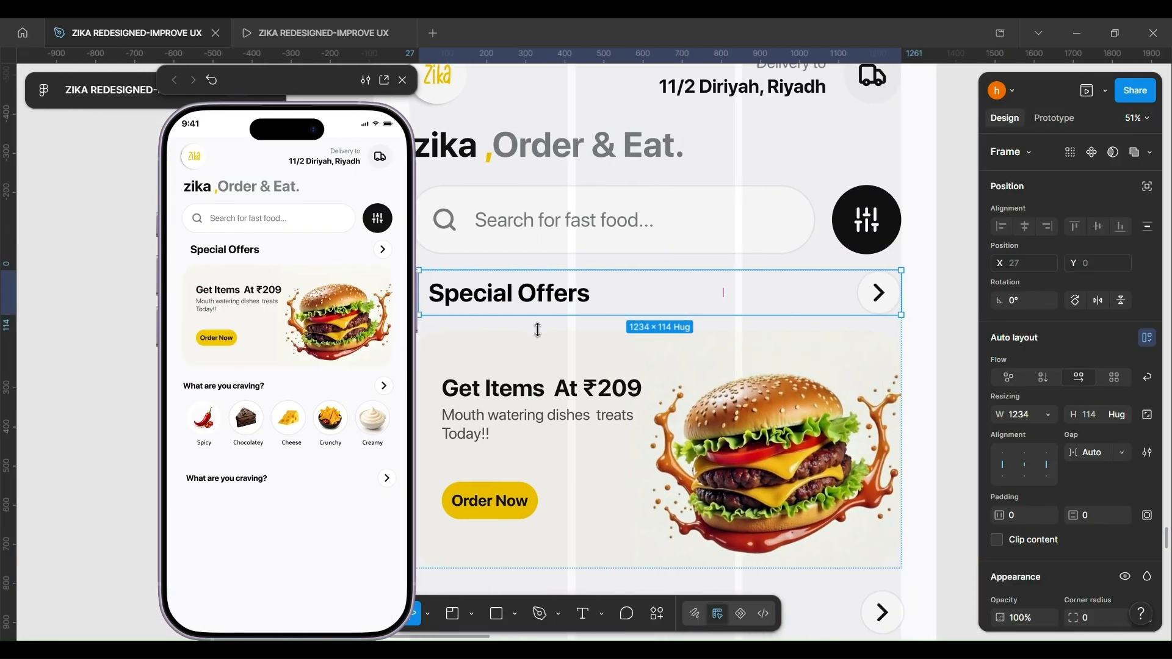
scroll(540, 328, "left", 1)
scroll(518, 353, "down", 2)
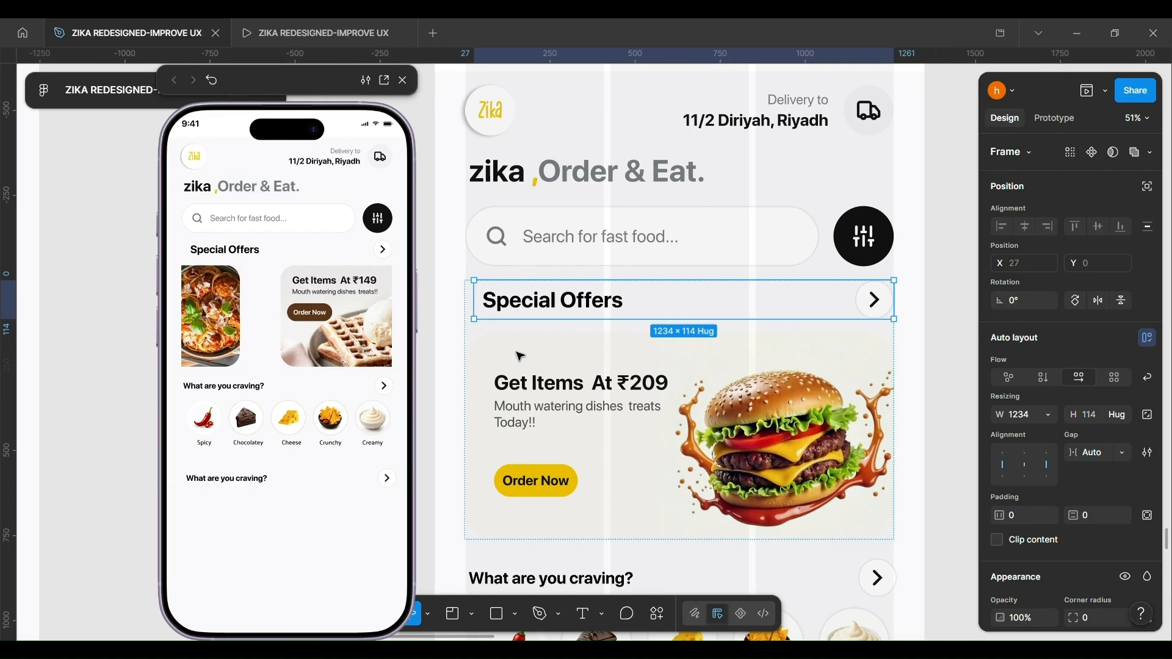
- Set the font size of the "What are you craving?" heading above the chips to 54
scroll(588, 446, "down", 3)
double_click(590, 387)
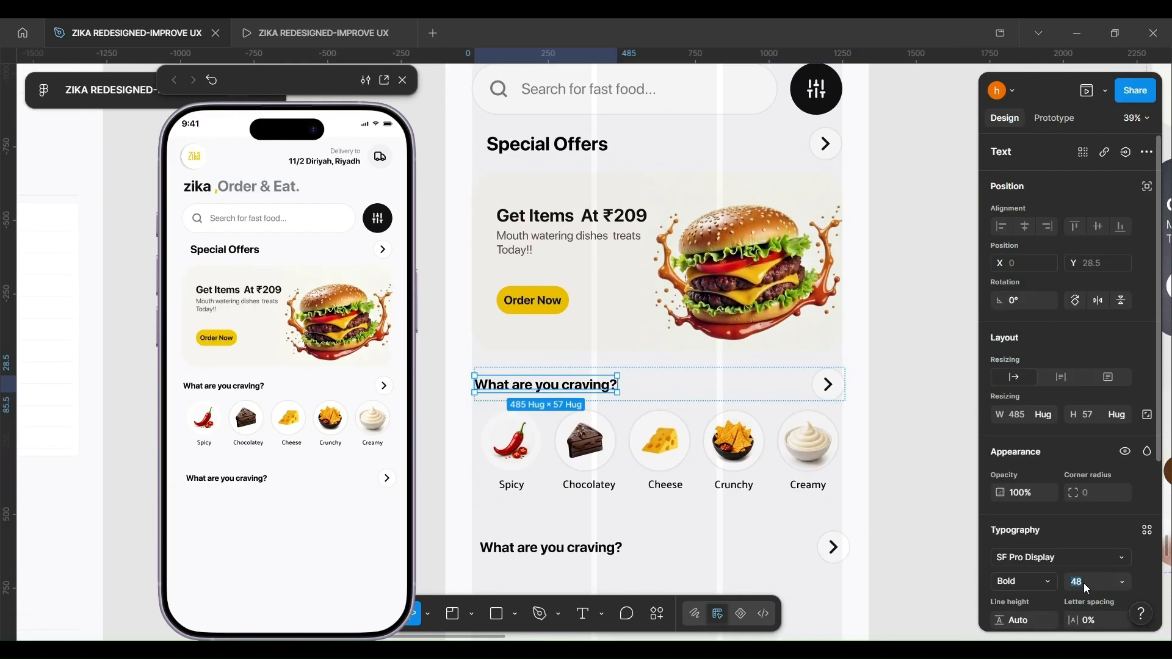
type("64")
key("Return")
scroll(560, 416, "down", 2)
key("shift+Down")
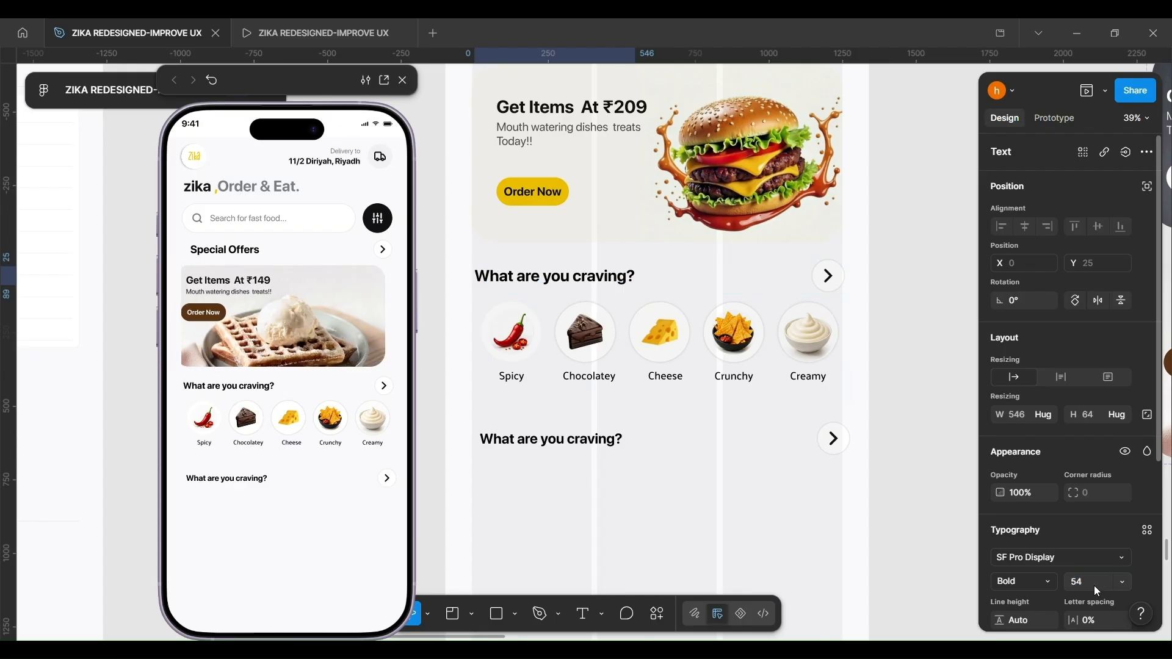
- Set the Special Offers heading in HOME to font size 54
scroll(566, 201, "up", 2)
double_click(567, 192)
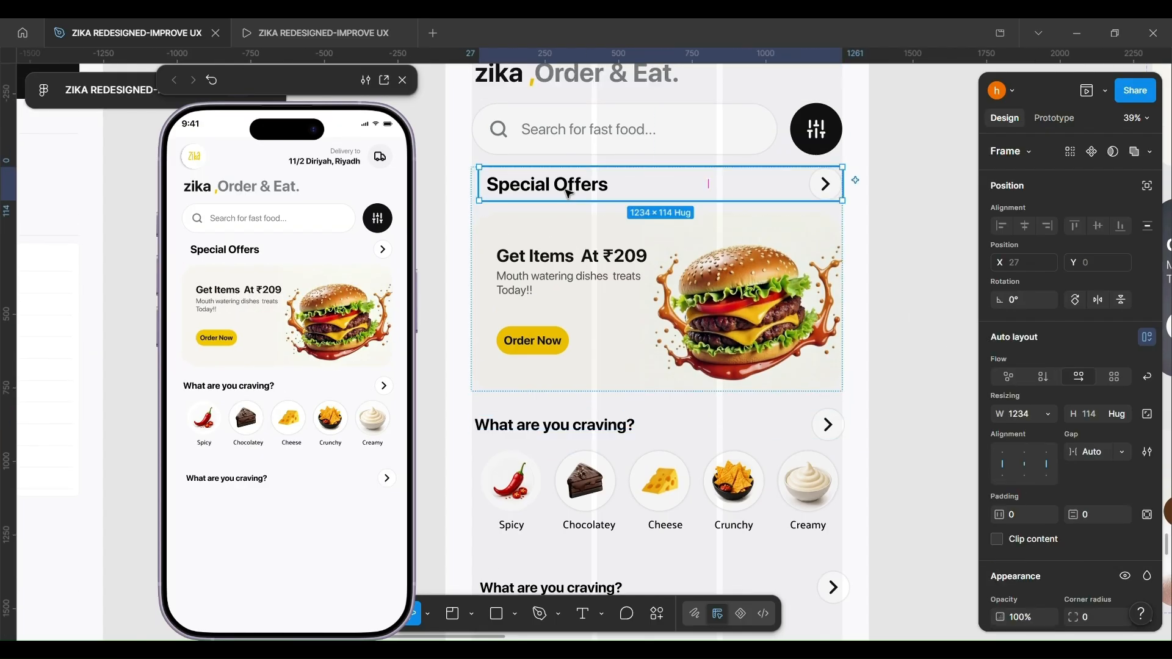
double_click(568, 189)
left_click(1089, 579)
type("54")
key("Return")
- Set the duplicated heading below the chips to font size 54 and change its text to Fast Delivery
scroll(401, 390, "down", 3)
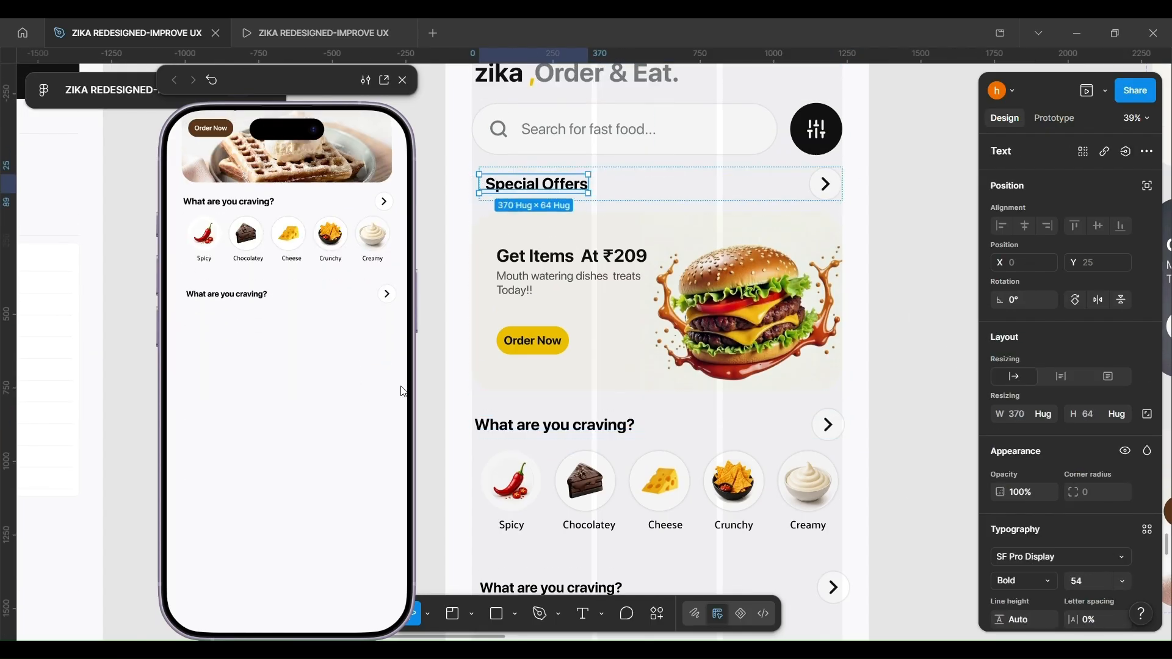
scroll(677, 509, "down", 3)
double_click(581, 379)
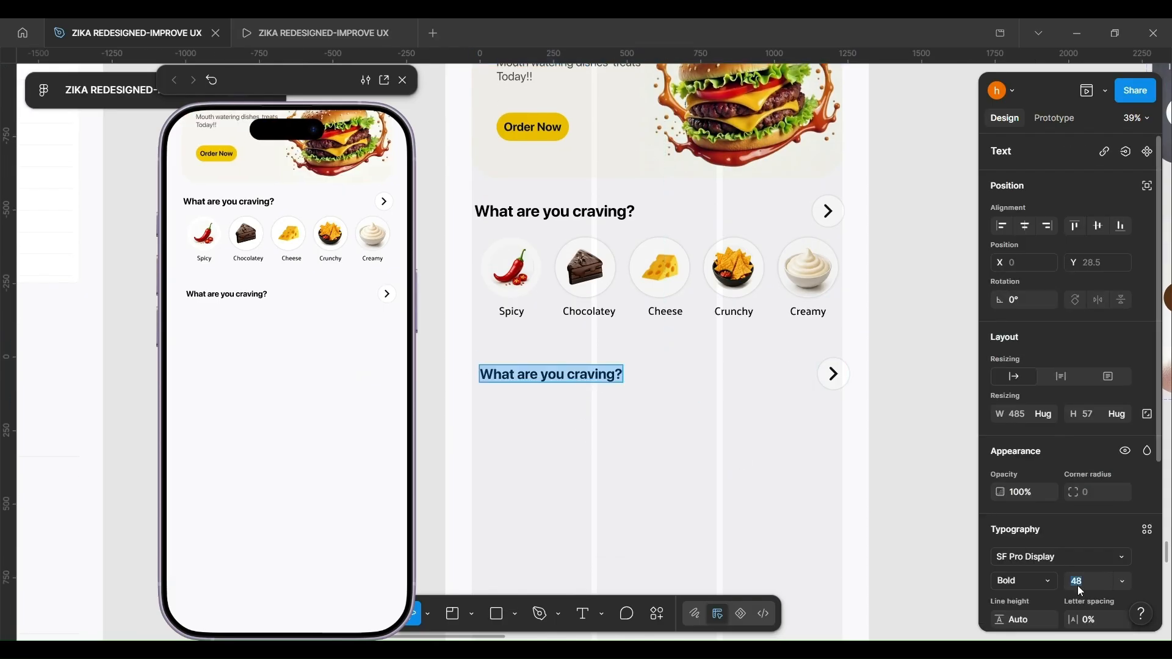
type("54")
key("Return")
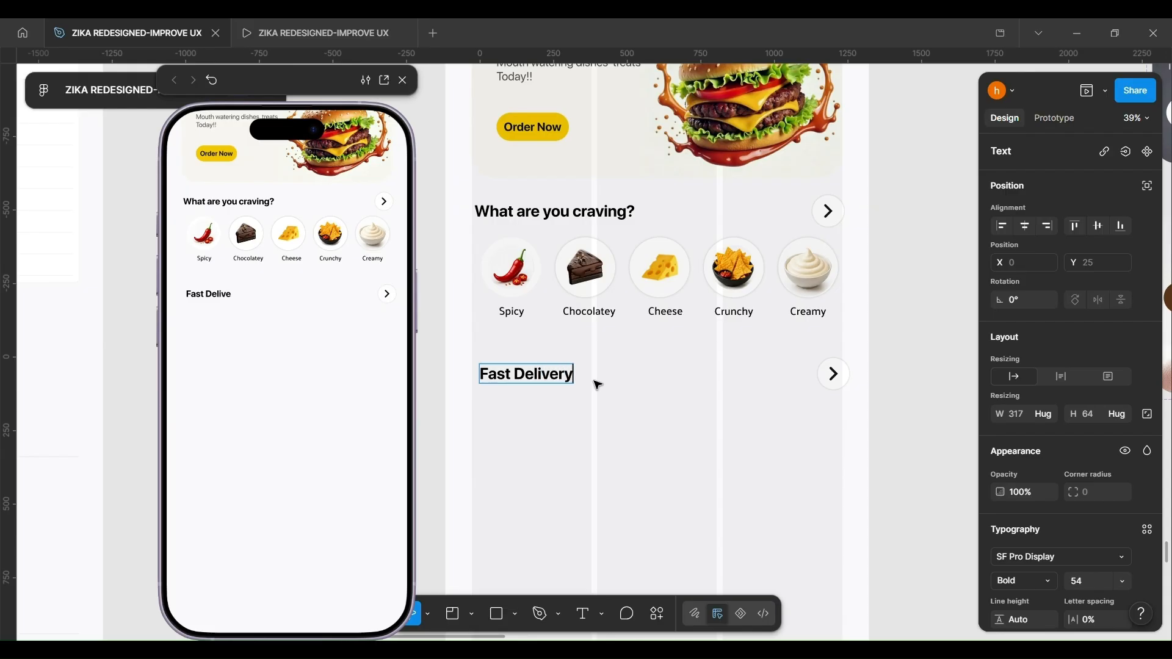
- Try to narrow the "What are you craving?" header row by moving its edge inward
scroll(552, 401, "left", 1)
left_click(502, 417)
left_click(489, 406)
scroll(465, 382, "right", 1)
scroll(465, 380, "down", 1)
double_click(539, 241)
scroll(530, 244, "up", 1)
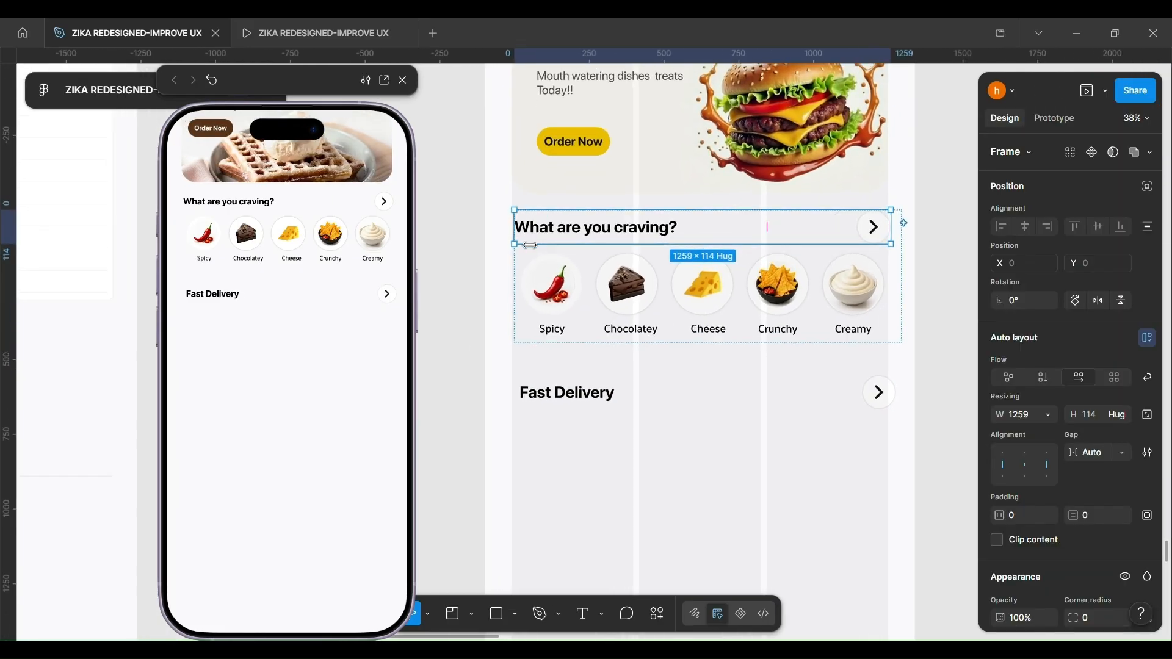
scroll(530, 244, "up", 1)
left_click_drag(530, 244, 540, 251)
- Center-align the craving chips within their row
left_click(804, 312)
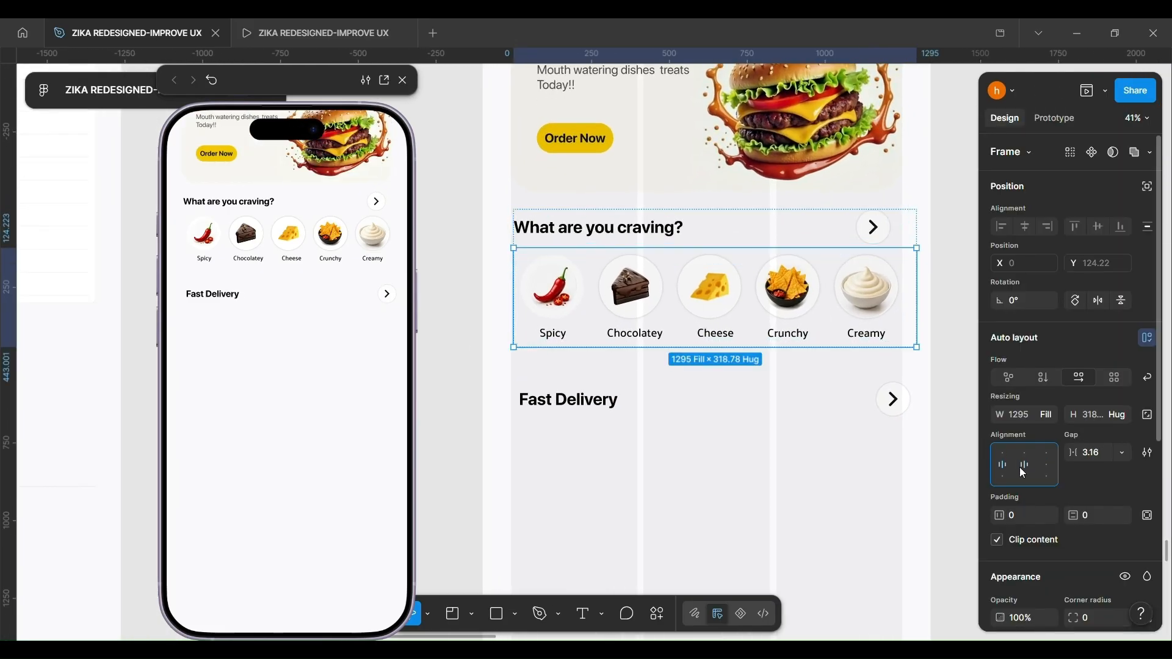
left_click(1023, 472)
- Set the "What are you craving?" header row to width 1254 with left padding 31 and right padding 2
left_click(510, 243)
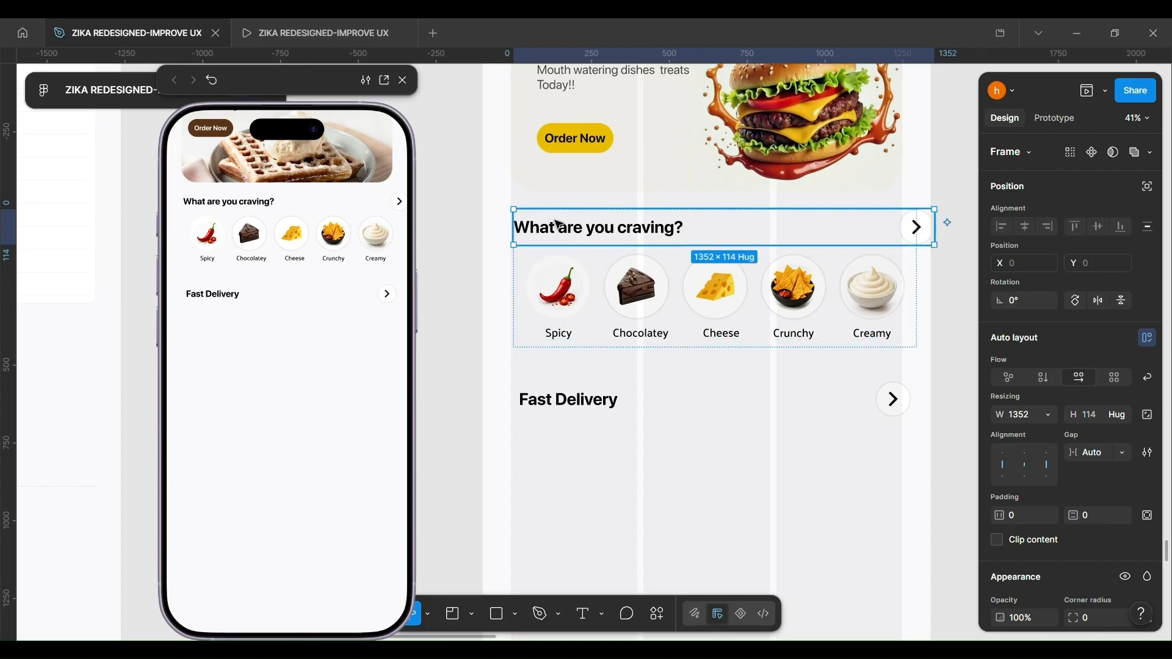
scroll(620, 274, "up", 1)
left_click(522, 297)
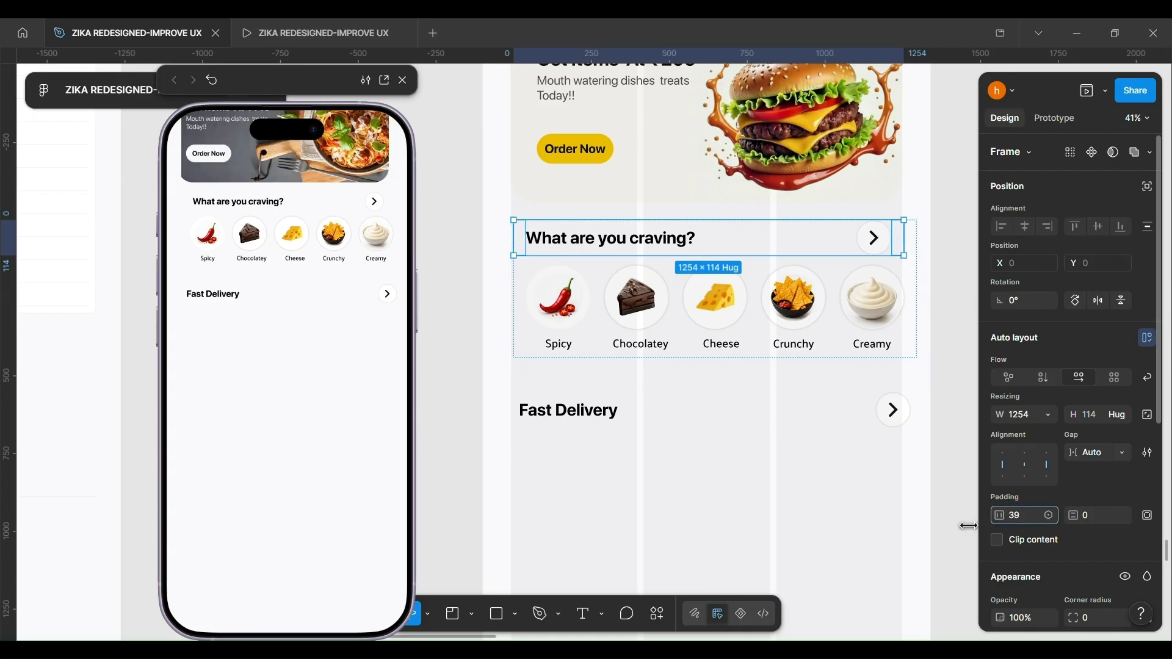
left_click(1147, 516)
scroll(928, 226, "up", 5)
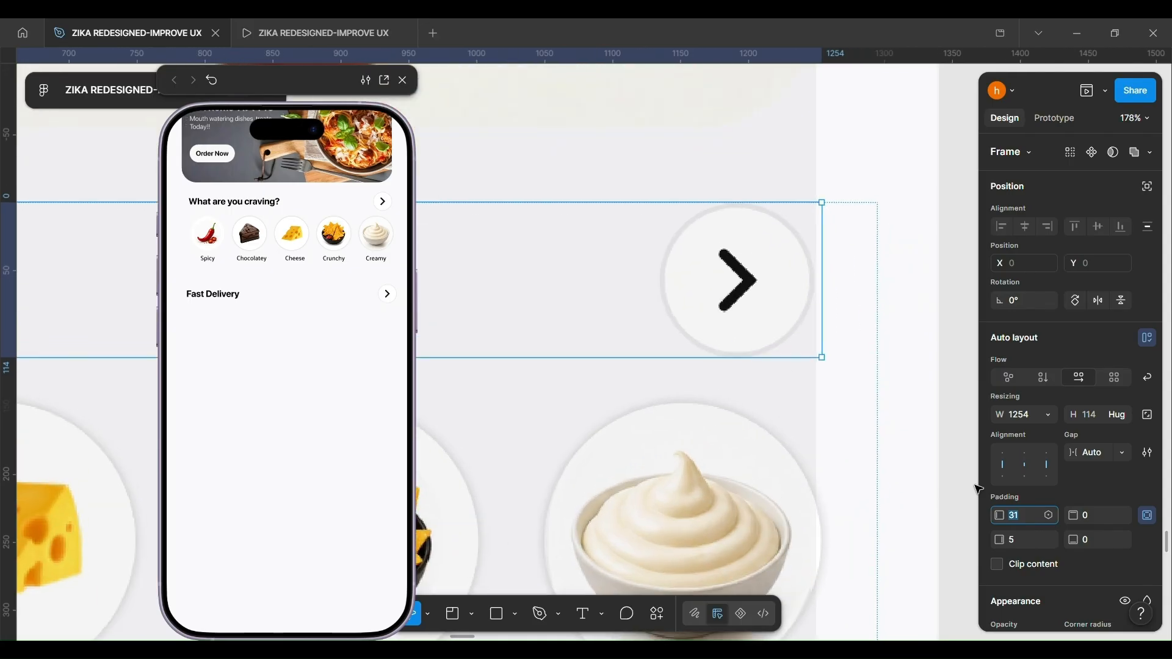
left_click_drag(989, 542, 990, 543)
scroll(763, 396, "down", 5)
scroll(641, 394, "down", 4)
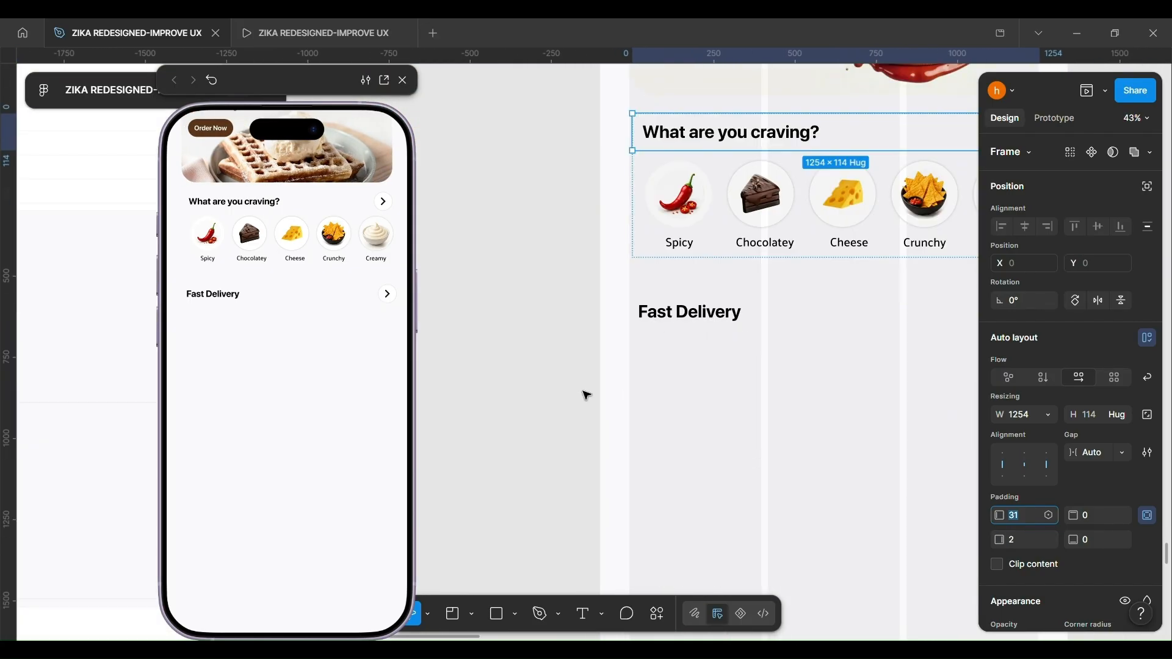
- Examine the Fast delivery food cards on the AFTER SCREENS home screen and the card layouts in the design system
left_click(584, 393)
scroll(566, 354, "down", 4)
scroll(566, 350, "down", 2)
scroll(565, 346, "left", 10)
scroll(659, 370, "up", 4)
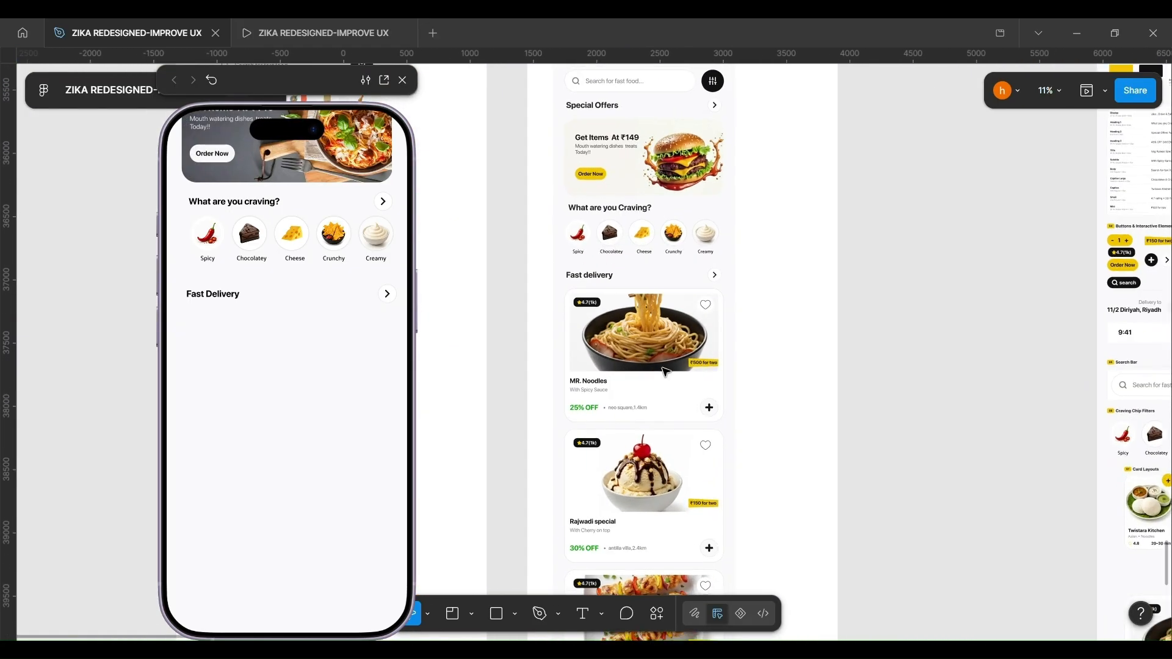
scroll(628, 402, "down", 3)
scroll(629, 401, "down", 4)
scroll(624, 395, "right", 5)
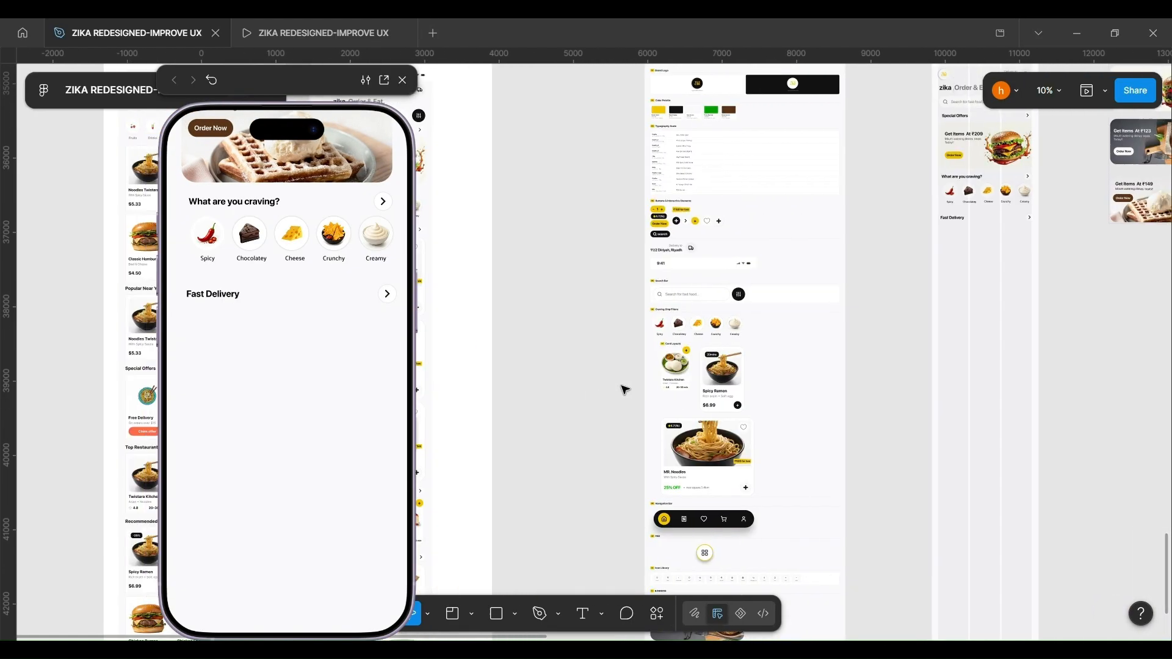
- Close the prototype preview and copy the MR. Noodles food card from the design system's card layouts onto the canvas
left_click(402, 81)
scroll(573, 397, "right", 3)
scroll(581, 441, "up", 3)
left_click(525, 422)
scroll(488, 409, "down", 2)
scroll(439, 415, "right", 3)
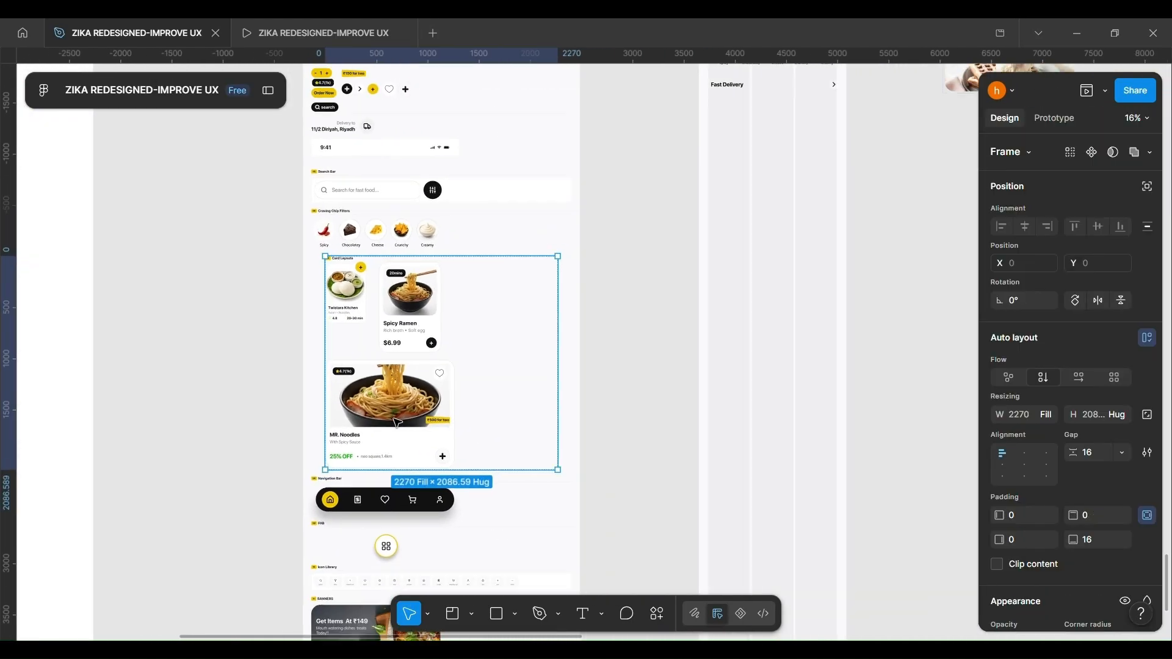
double_click(397, 422)
double_click(396, 423)
left_click_drag(397, 422, 611, 192)
- Position the copied MR. Noodles card between the design system and the HOME frame at X 8158, Y 36465
scroll(622, 281, "up", 1)
scroll(611, 192, "up", 2)
scroll(583, 241, "down", 2)
scroll(582, 241, "up", 2)
left_click_drag(336, 192, 270, 192)
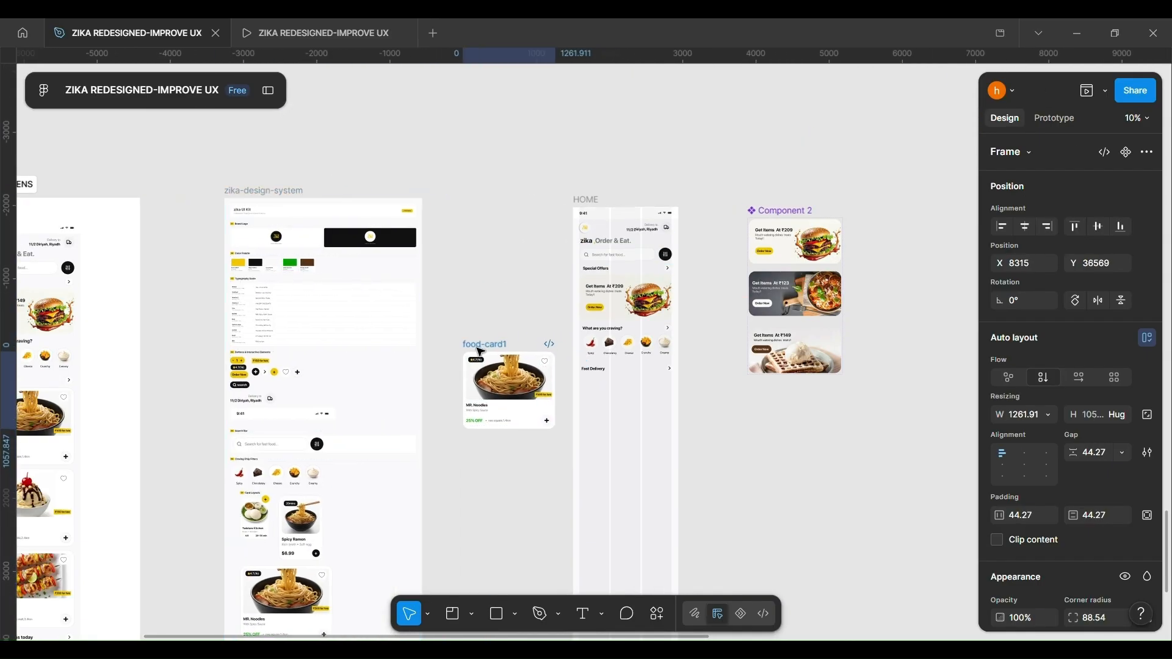
left_click_drag(480, 351, 468, 344)
scroll(468, 344, "down", 1)
scroll(468, 344, "up", 4, "ctrl")
scroll(570, 256, "down", 1)
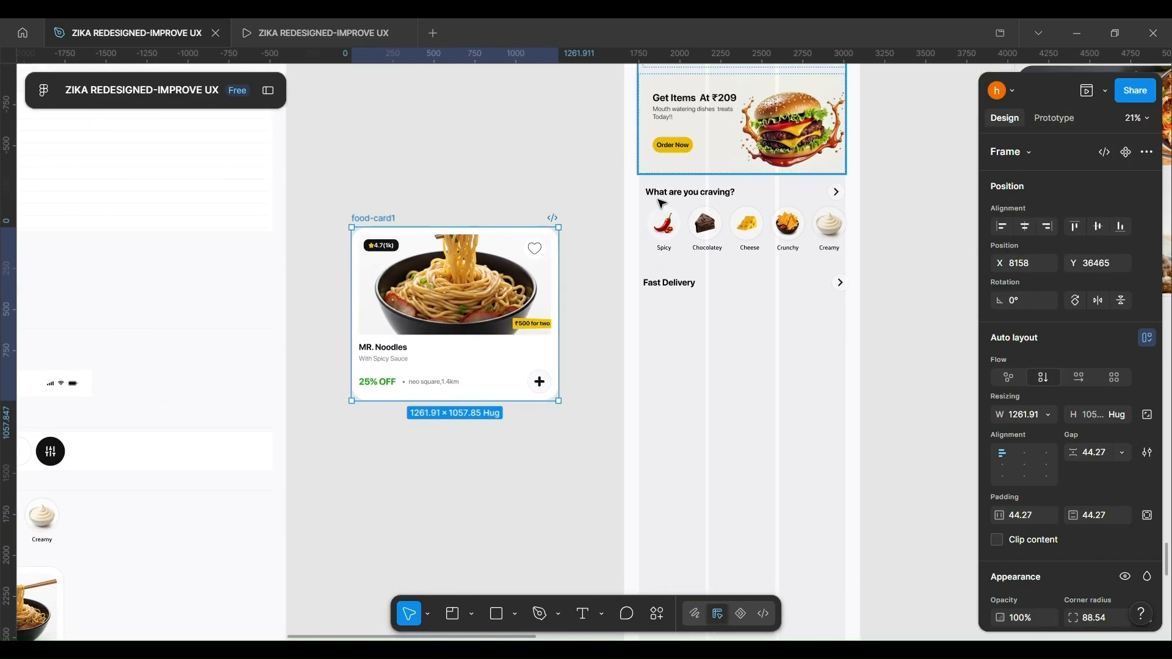
- Duplicate the MR. Noodles card directly below itself at X 8158, Y 37619
scroll(640, 206, "down", 1)
scroll(545, 221, "down", 2, "ctrl")
left_click_drag(444, 186, 443, 324, "alt")
scroll(442, 293, "down", 1)
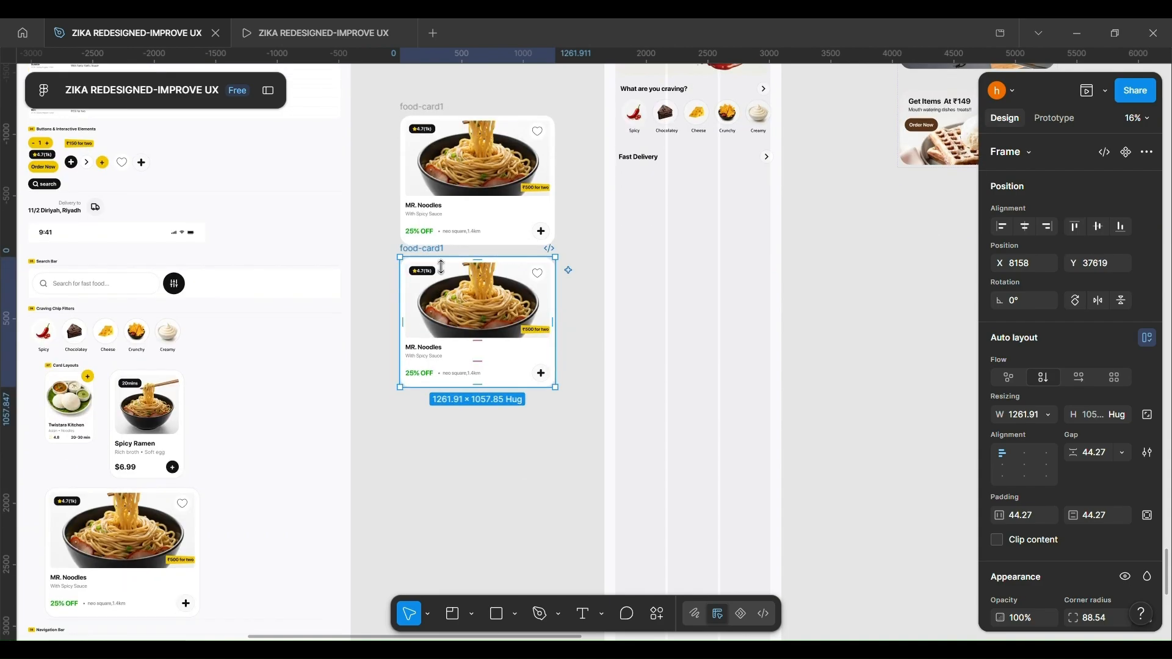
- Duplicate the second MR. Noodles card directly below itself at X 8158, Y 38816
left_click_drag(441, 267, 440, 399)
scroll(402, 344, "down", 4, "ctrl")
scroll(403, 345, "left", 6)
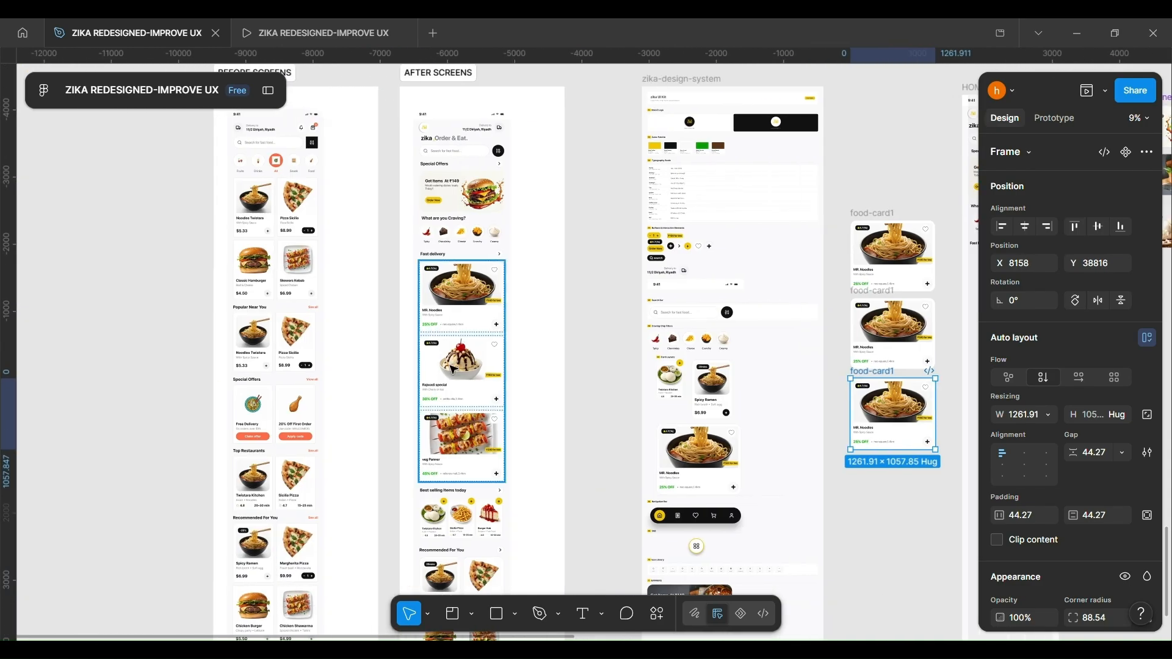
- Check the Rajwadi special card's picture on the AFTER SCREENS home screen and copy the matching ice cream sundae picture from the imges collection
scroll(479, 361, "up", 3, "ctrl")
double_click(482, 358)
double_click(482, 358)
scroll(485, 362, "up", 3)
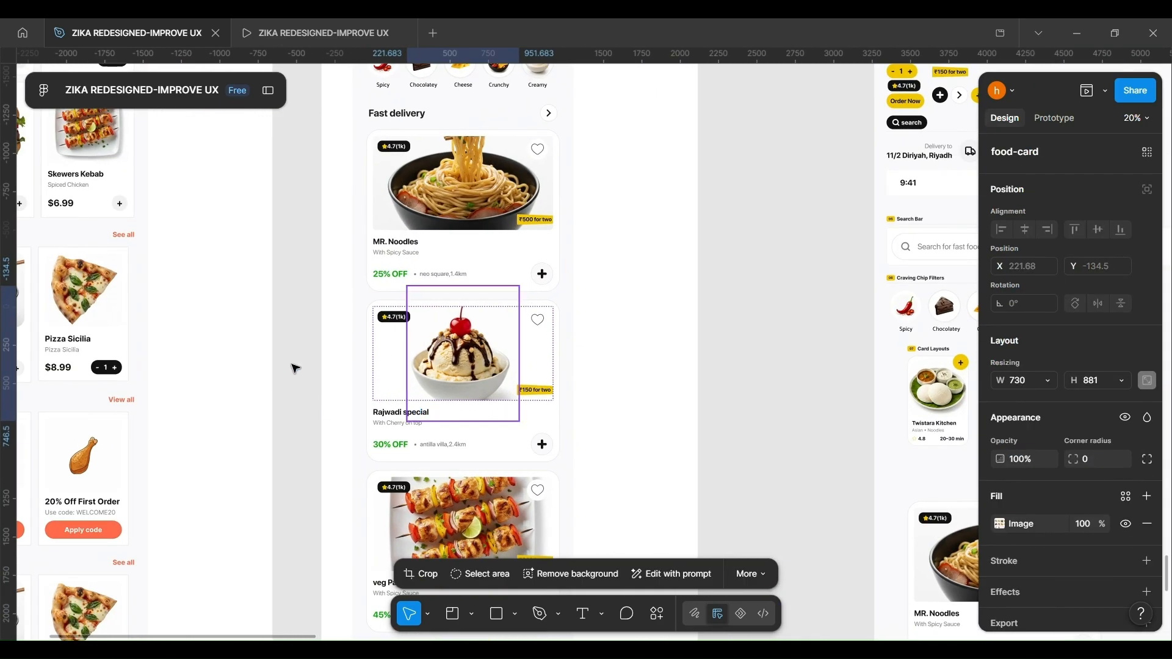
key("Escape")
scroll(295, 368, "down", 2)
scroll(296, 366, "down", 6)
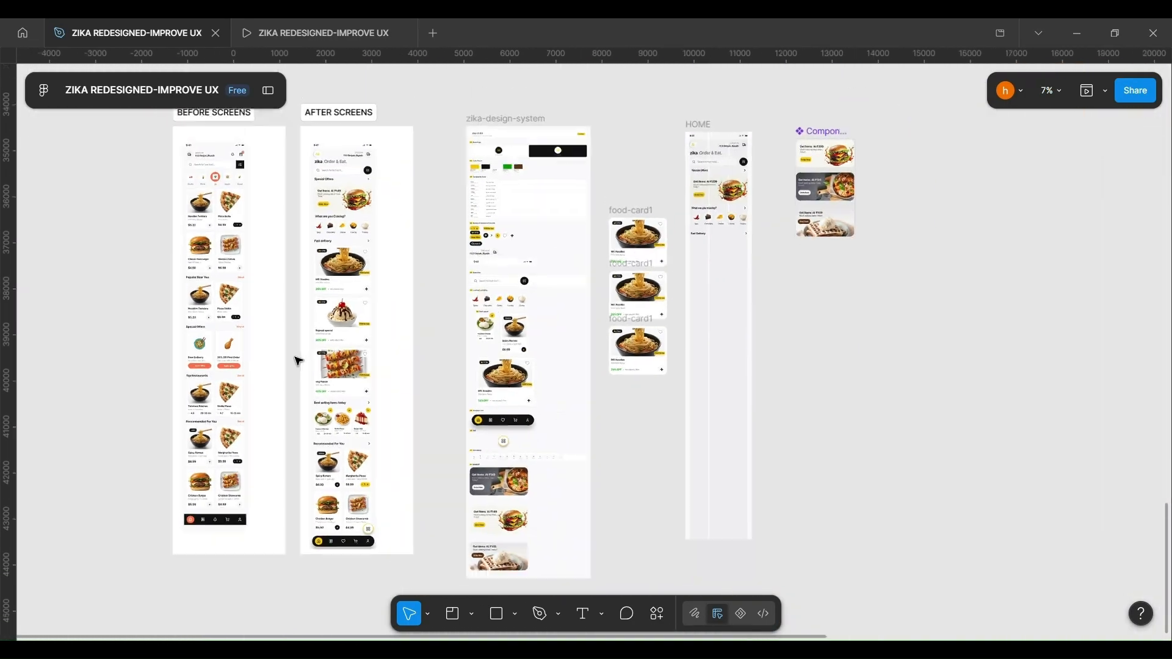
scroll(296, 360, "down", 2)
scroll(517, 283, "up", 15)
scroll(621, 273, "up", 3)
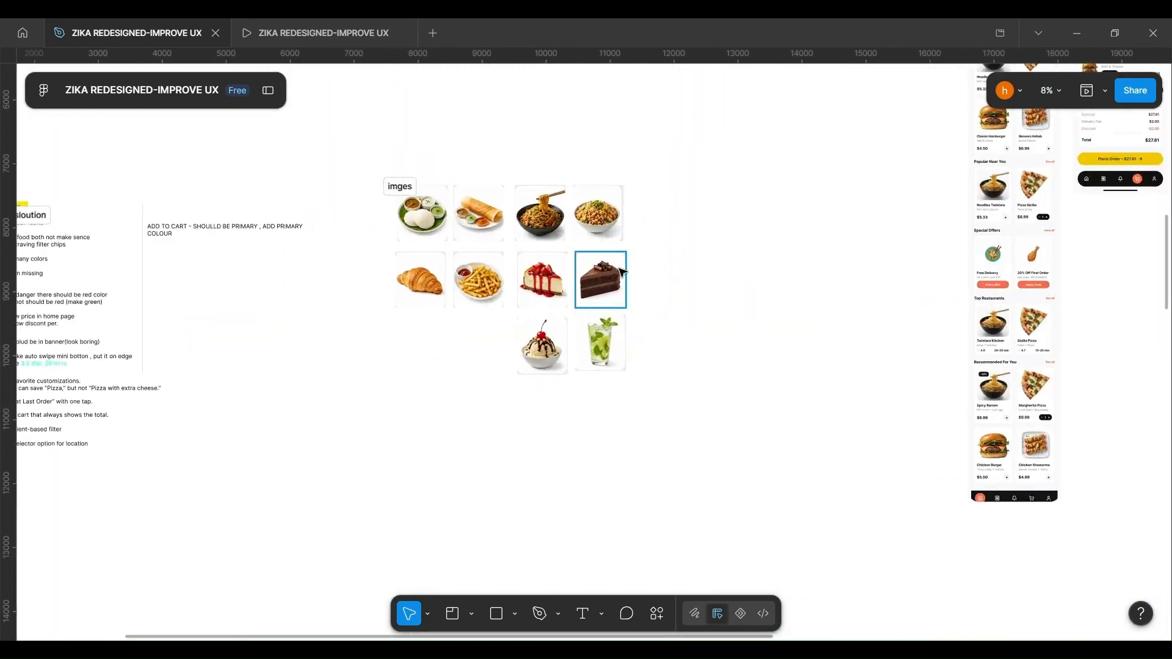
scroll(546, 342, "up", 3)
right_click(526, 350)
left_click(549, 126)
- Paste the ice cream sundae image above the stacked food cards at X 8288, Y 35034
scroll(530, 286, "down", 5)
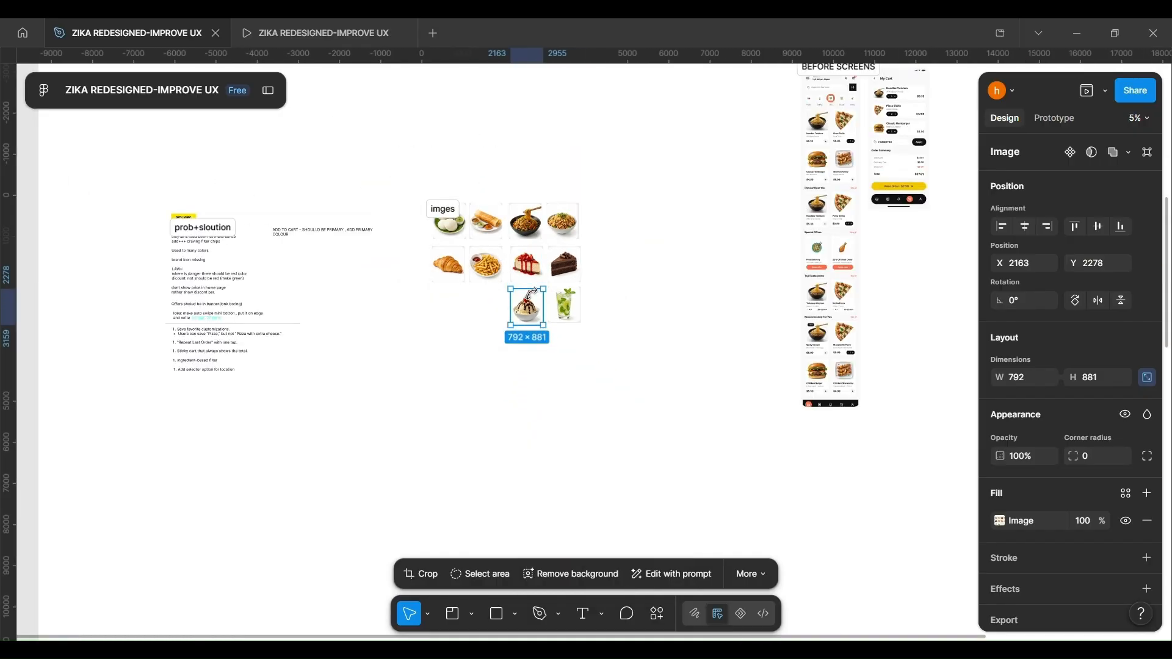
scroll(540, 311, "down", 10)
scroll(557, 353, "up", 3)
scroll(528, 183, "down", 5)
scroll(525, 146, "up", 5)
scroll(573, 318, "up", 5)
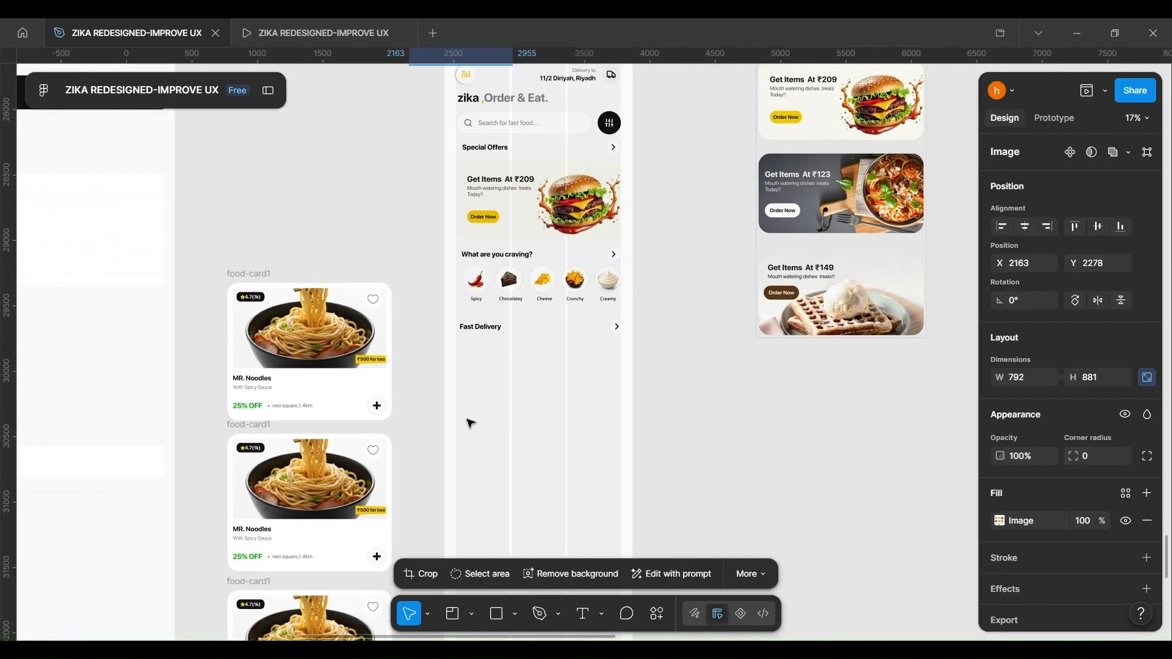
scroll(470, 422, "left", 2)
left_click(387, 168)
key("ctrl+v")
left_click_drag(580, 345, 404, 153)
- Duplicate the veg Panner card from AFTER SCREENS onto the empty canvas beside it, detach the copy and select its skewers image
scroll(419, 235, "down", 5)
scroll(422, 305, "left", 1)
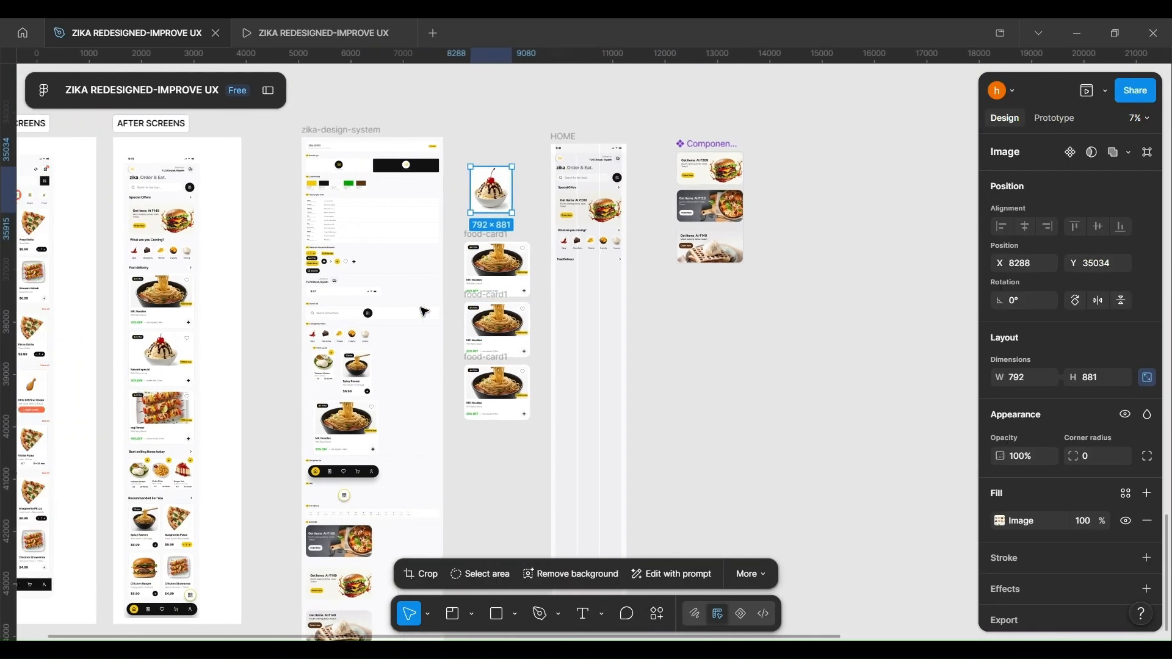
left_click(162, 415)
scroll(159, 418, "up", 5)
left_click_drag(238, 412, 485, 317)
right_click(419, 341)
left_click(467, 479)
double_click(421, 341)
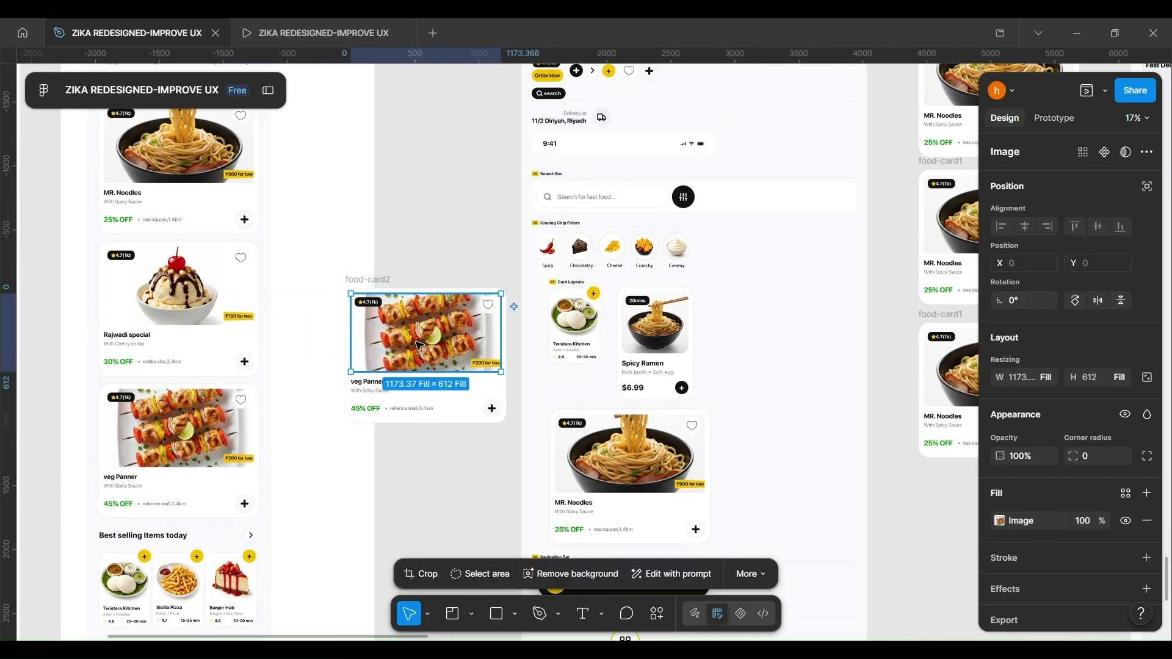
- Copy the skewers image to X 8288, Y 35609 above the food cards and delete the temporary veg Panner card copy
left_click_drag(421, 340, 785, 75, "alt")
left_click(379, 283)
key("Delete")
scroll(436, 215, "down", 3)
scroll(790, 122, "up", 2)
scroll(791, 147, "right", 1)
scroll(791, 148, "up", 3)
left_click_drag(700, 194, 685, 182)
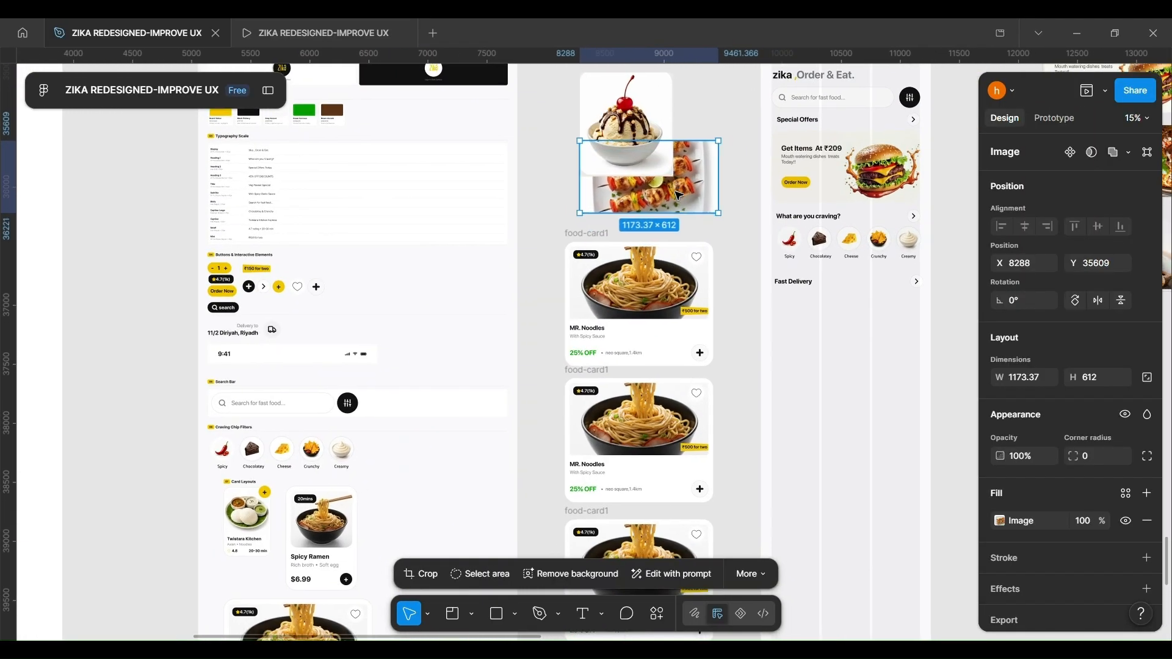
- Replace the noodle image in the second food card with the copied ice cream sundae image
scroll(625, 114, "down", 1)
right_click(625, 119)
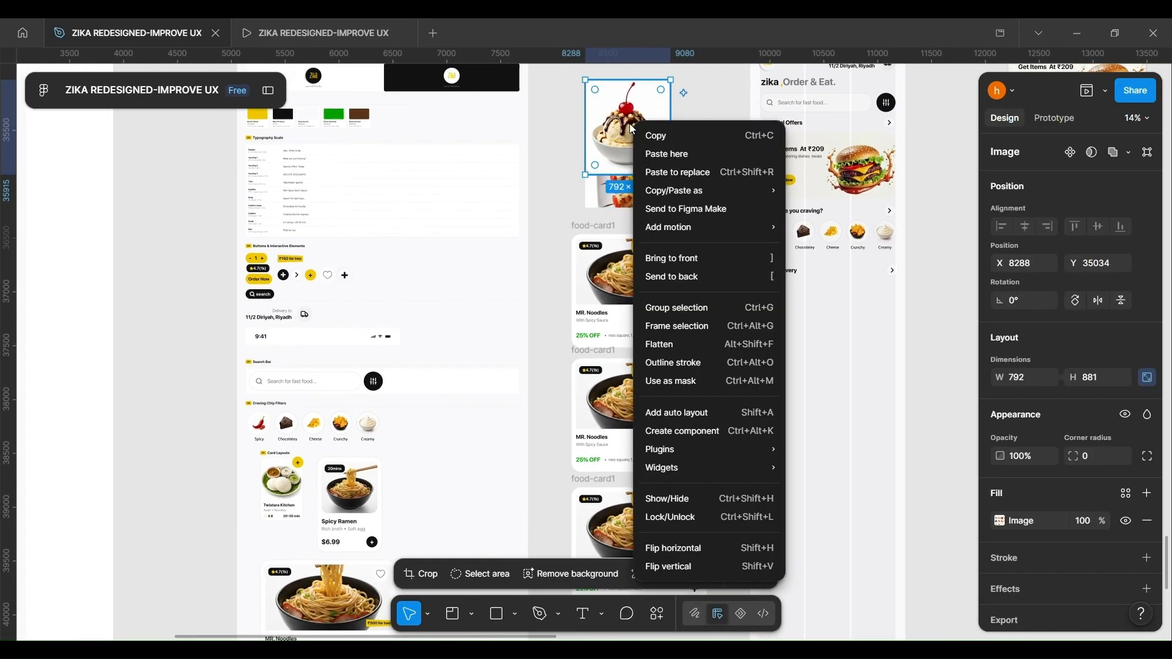
left_click(641, 396)
right_click(646, 393)
left_click(717, 161)
scroll(662, 367, "up", 3)
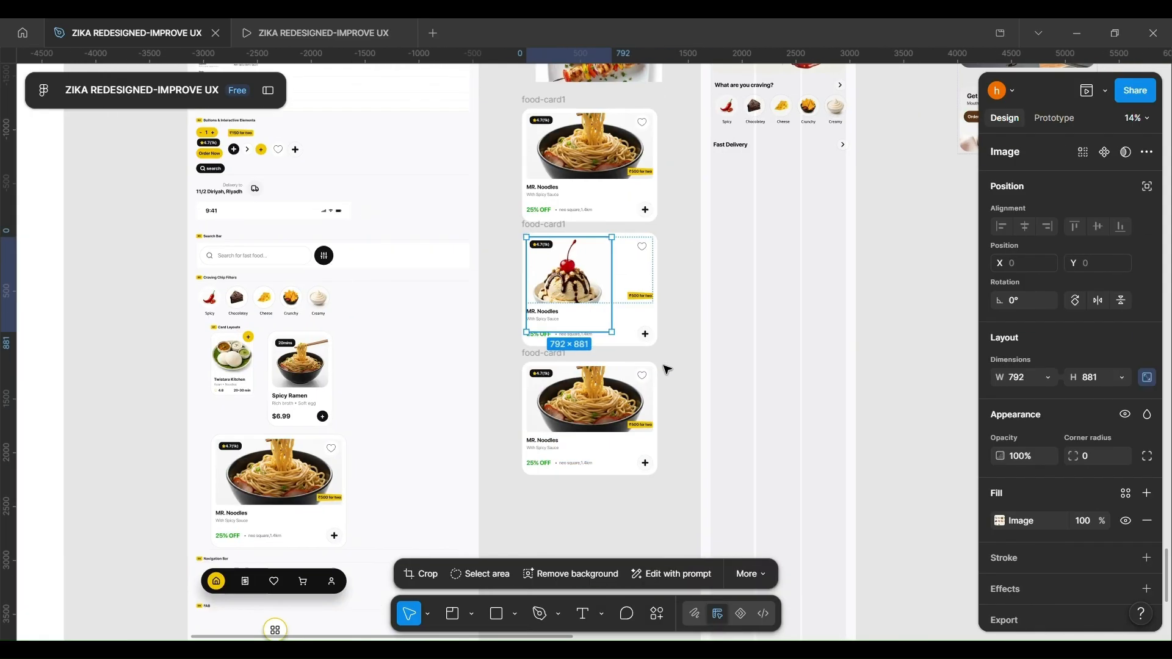
- Center the sundae image within the second card's image frame and crop its width to 758
left_click(1017, 465)
double_click(586, 263)
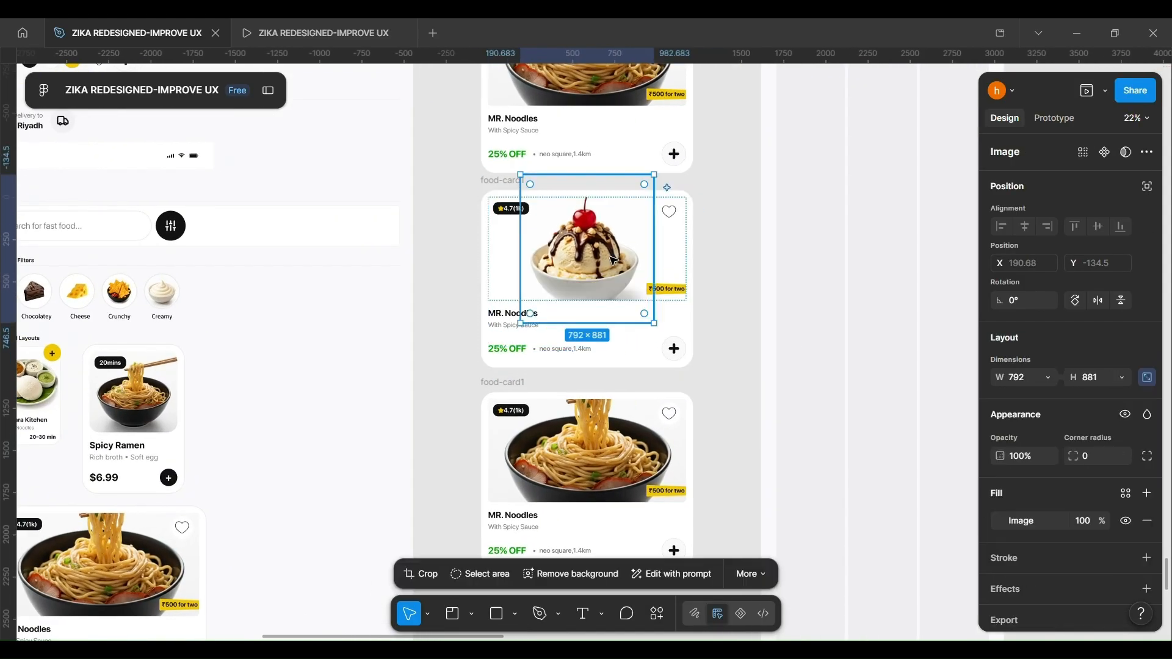
double_click(586, 262)
scroll(663, 256, "up", 6)
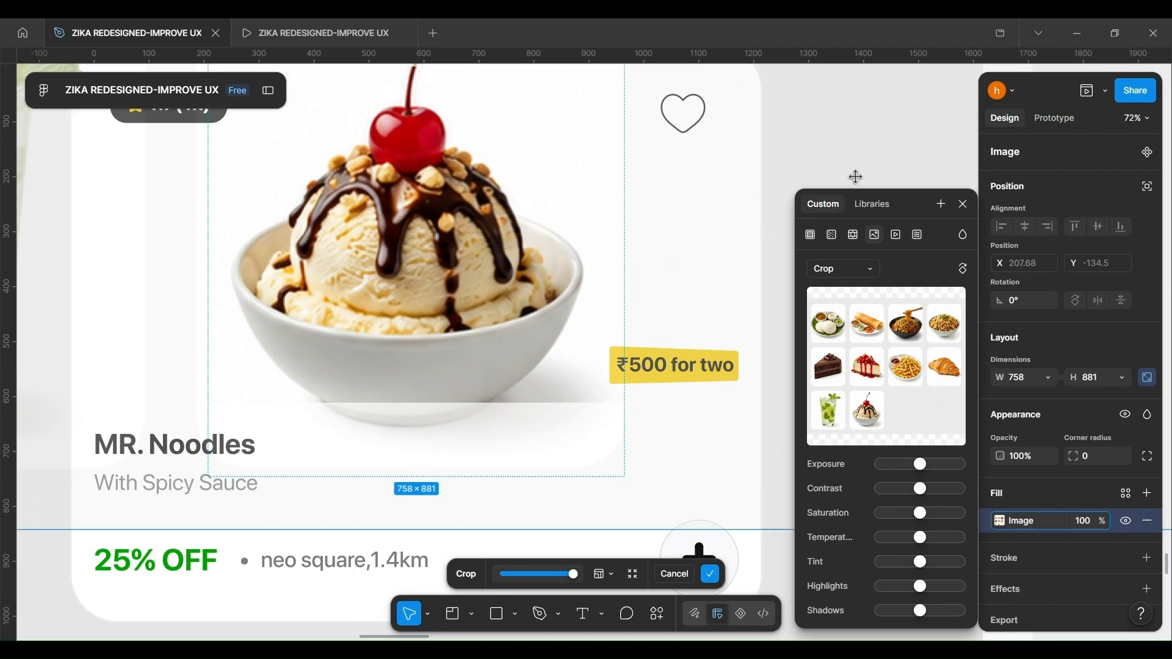
left_click(604, 546)
scroll(604, 545, "down", 4)
left_click(693, 330)
scroll(693, 330, "down", 1)
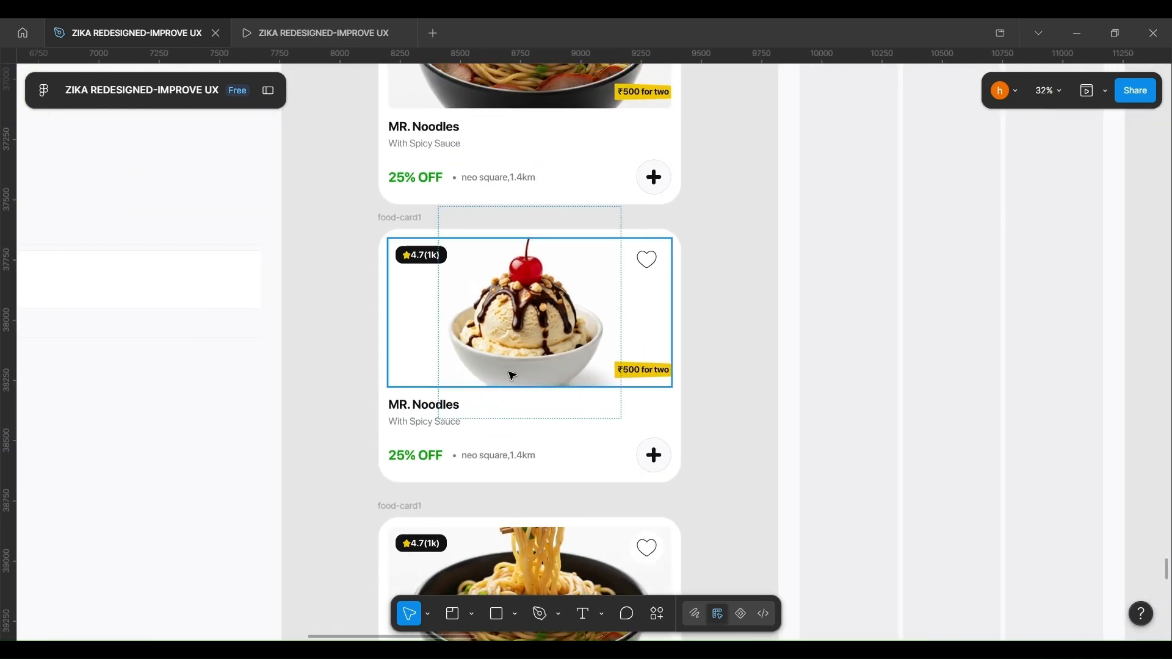
- Copy the loose skewers image and use it to replace the noodle image in the third food card
scroll(537, 366, "up", 2)
scroll(558, 361, "down", 2)
scroll(558, 357, "up", 2)
right_click(591, 188)
left_click(620, 144)
scroll(560, 318, "down", 6)
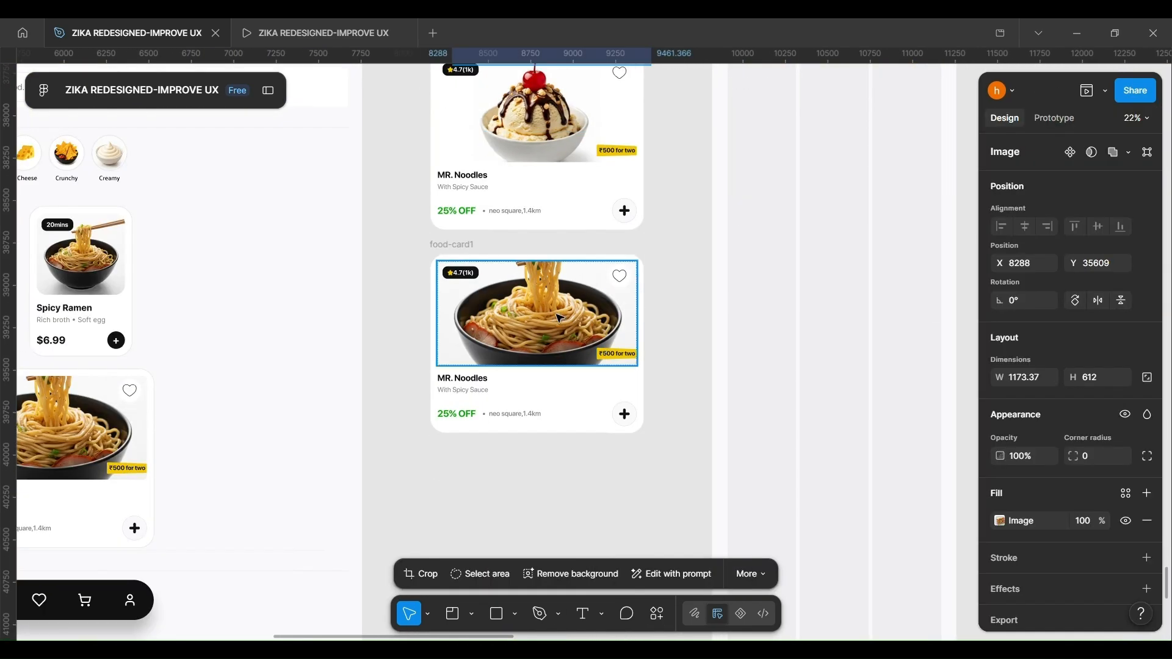
right_click(557, 305)
left_click(621, 162)
scroll(669, 314, "up", 2)
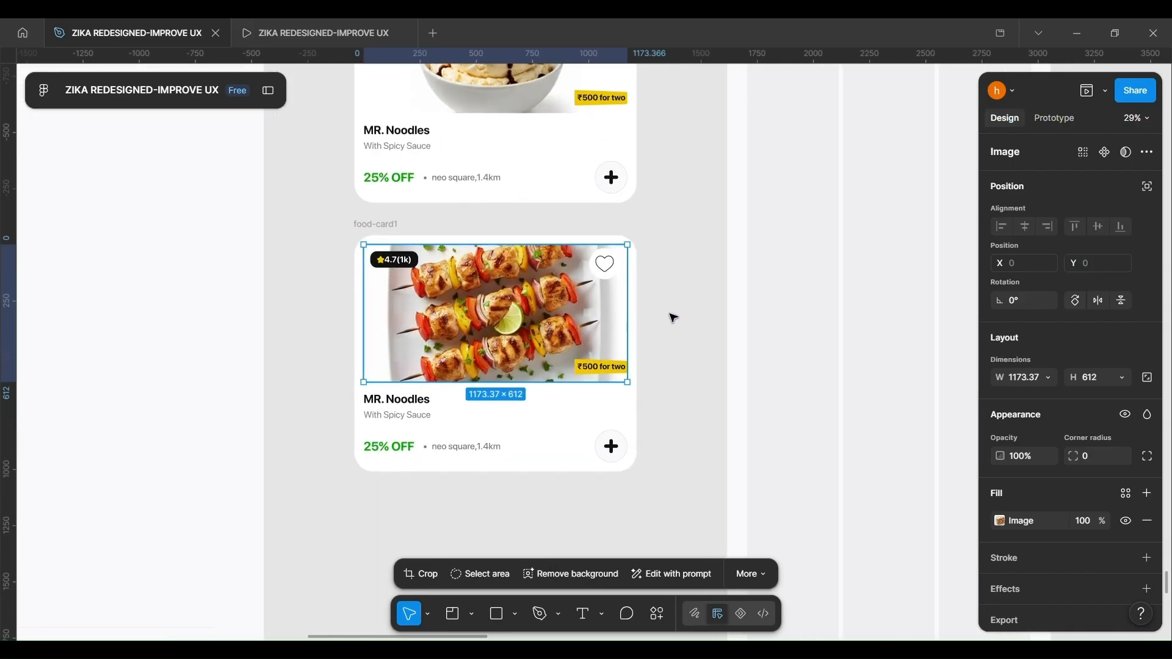
- Delete the loose sundae and skewers images above the food cards
scroll(671, 314, "up", 6)
scroll(672, 311, "down", 2)
scroll(673, 311, "up", 2)
left_click(566, 243)
left_click(632, 282, "shift")
key("Delete")
scroll(643, 292, "down", 4)
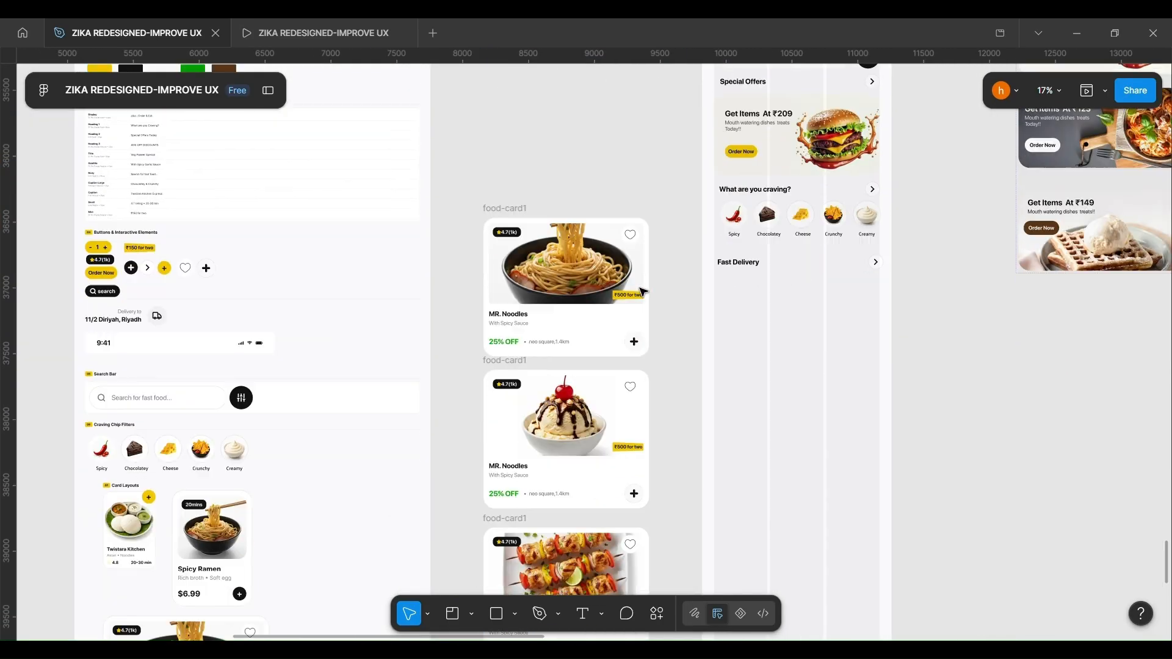
scroll(633, 302, "down", 2)
scroll(578, 342, "up", 3)
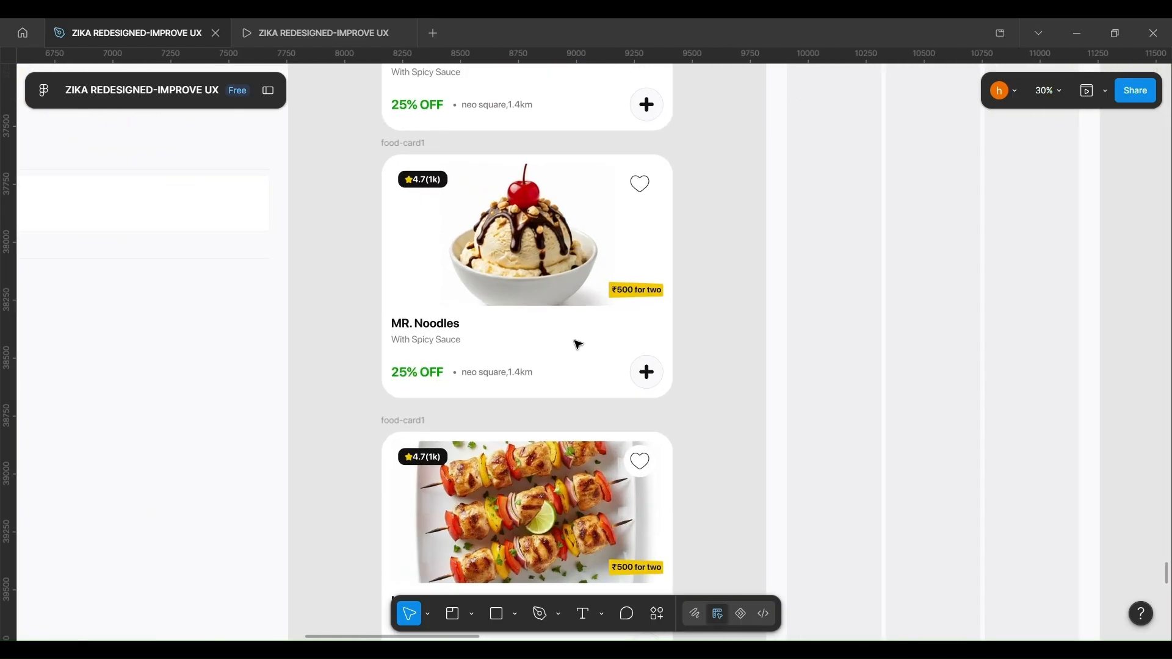
- Place a copy of the first card's 4.7(1k) rating badge above the card and delete the badge inside it
scroll(578, 345, "up", 4)
scroll(578, 345, "up", 2)
left_click(392, 370)
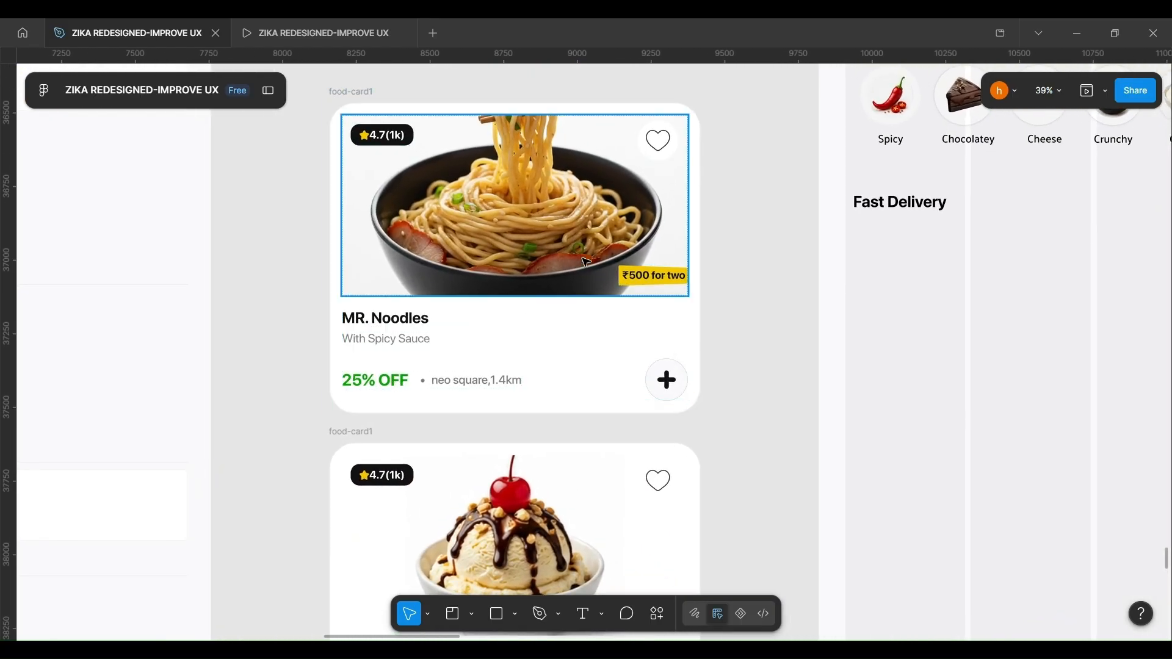
scroll(582, 258, "up", 1)
scroll(579, 256, "up", 2)
left_click(343, 153)
scroll(413, 262, "up", 2)
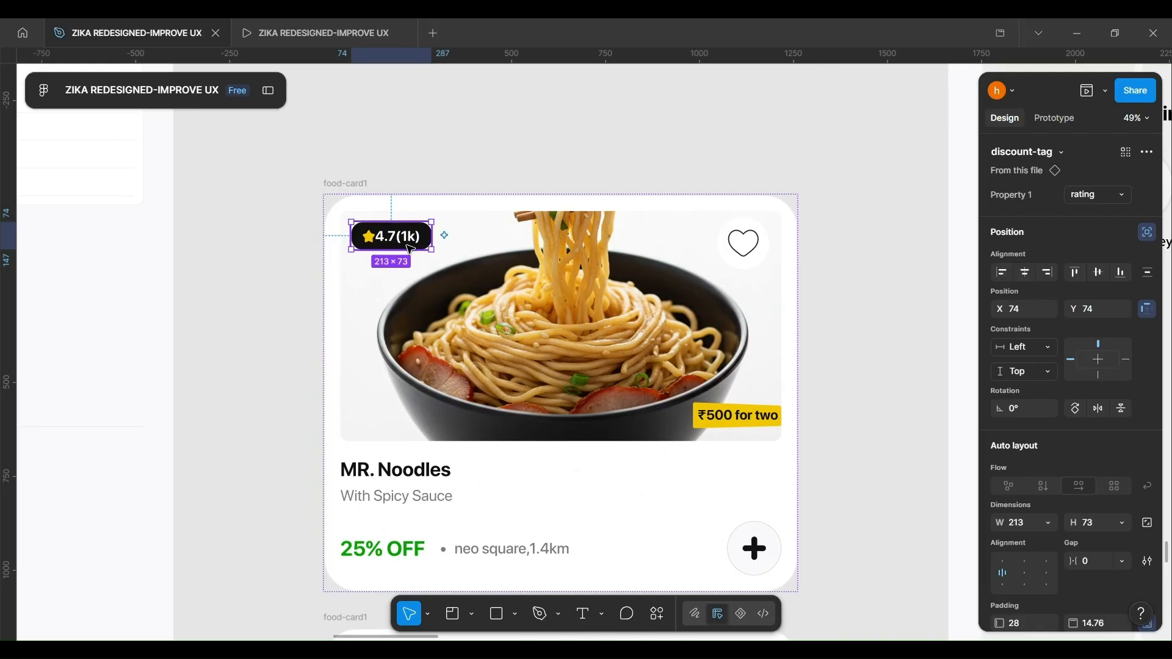
scroll(417, 255, "down", 1)
left_click_drag(415, 239, 420, 125)
left_click(407, 243)
key("Delete")
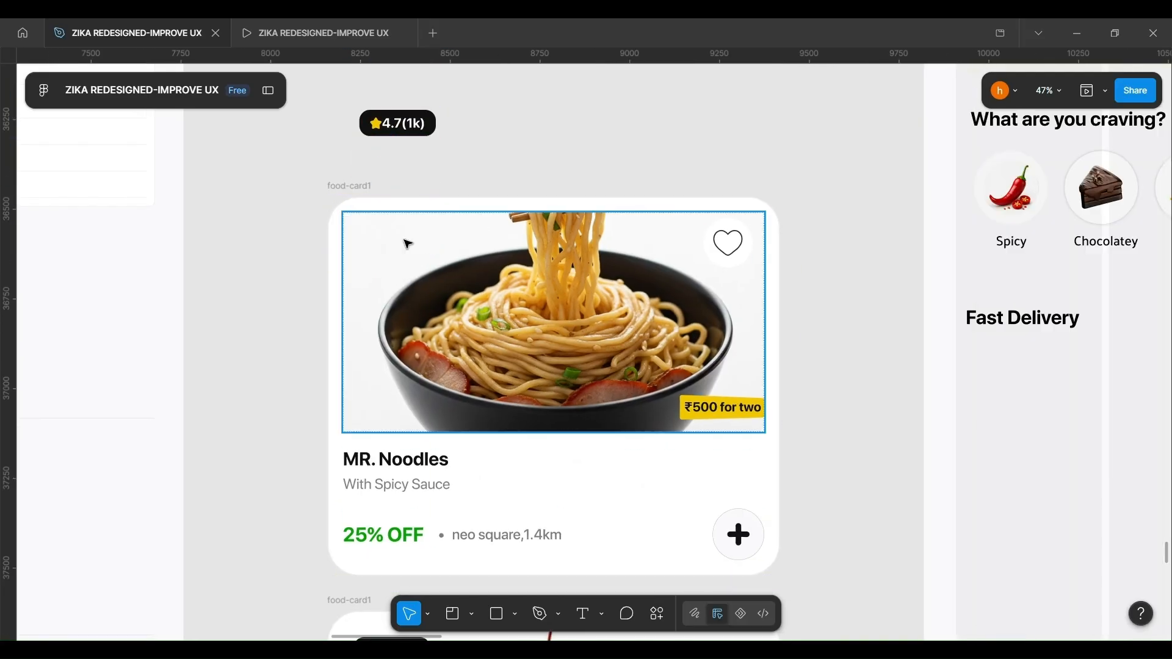
- Position the rating badge at X 8158, Y 36188, detach it from its component and widen it to 403 to expose the 20mins text
scroll(408, 245, "up", 1)
left_click(409, 167)
right_click(374, 154)
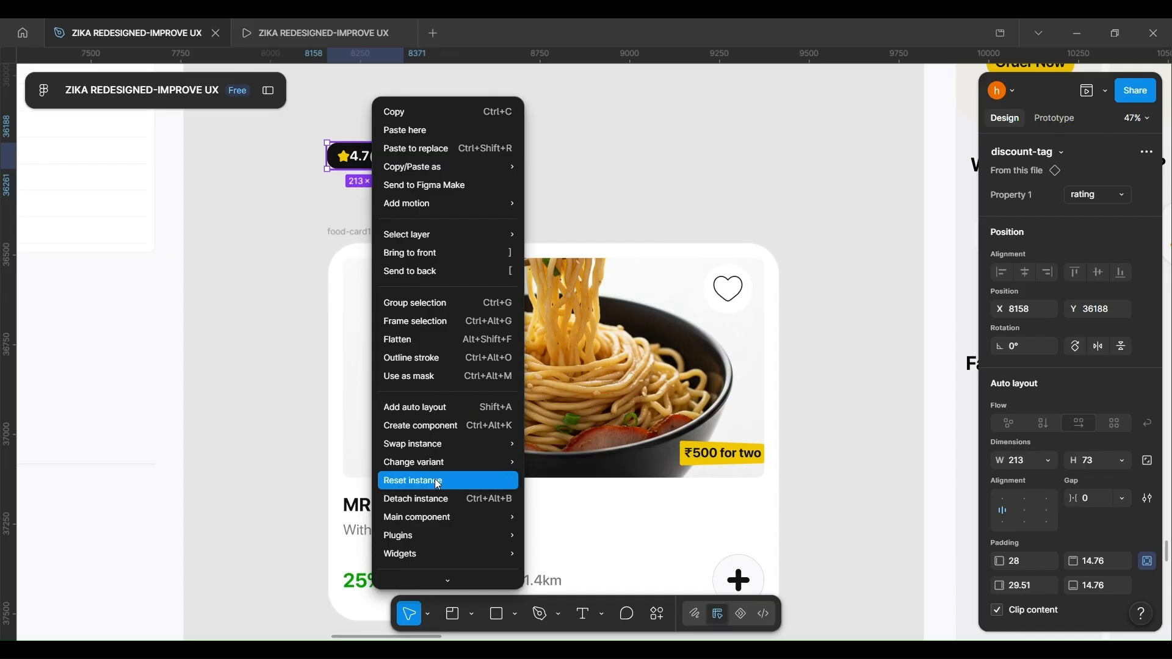
left_click(426, 500)
scroll(382, 202, "up", 5)
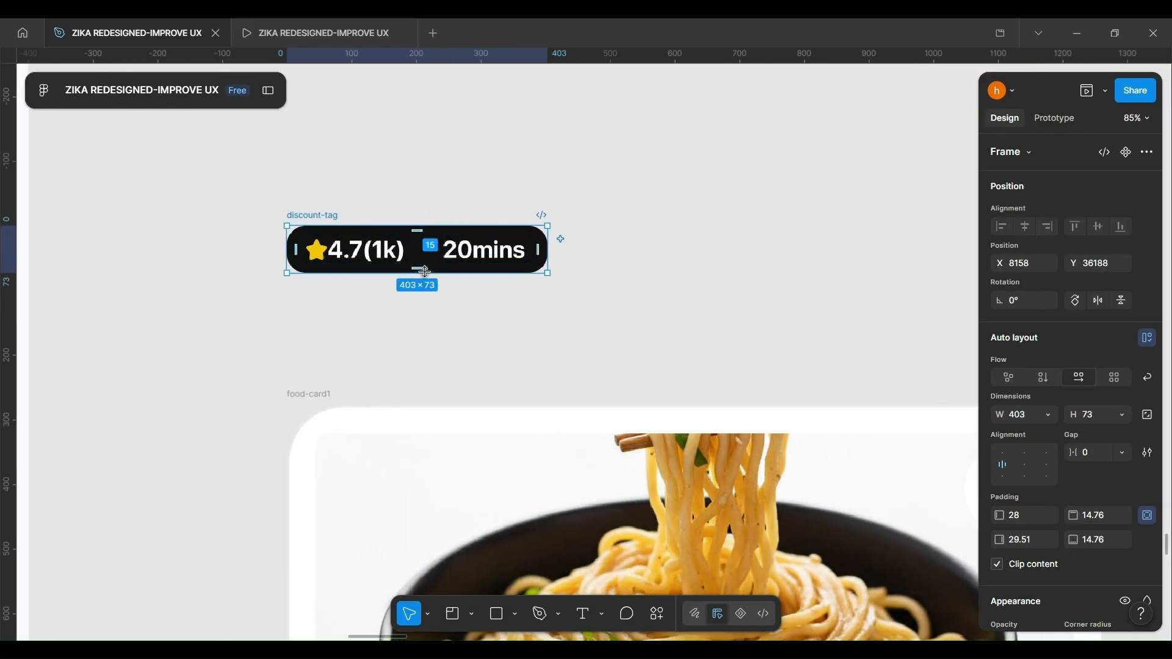
- Build a 20mins badge, 192 wide with right-aligned content, below a 213-wide rating badge, placed at X 8154, Y 36182
scroll(426, 271, "up", 5)
scroll(431, 324, "down", 5)
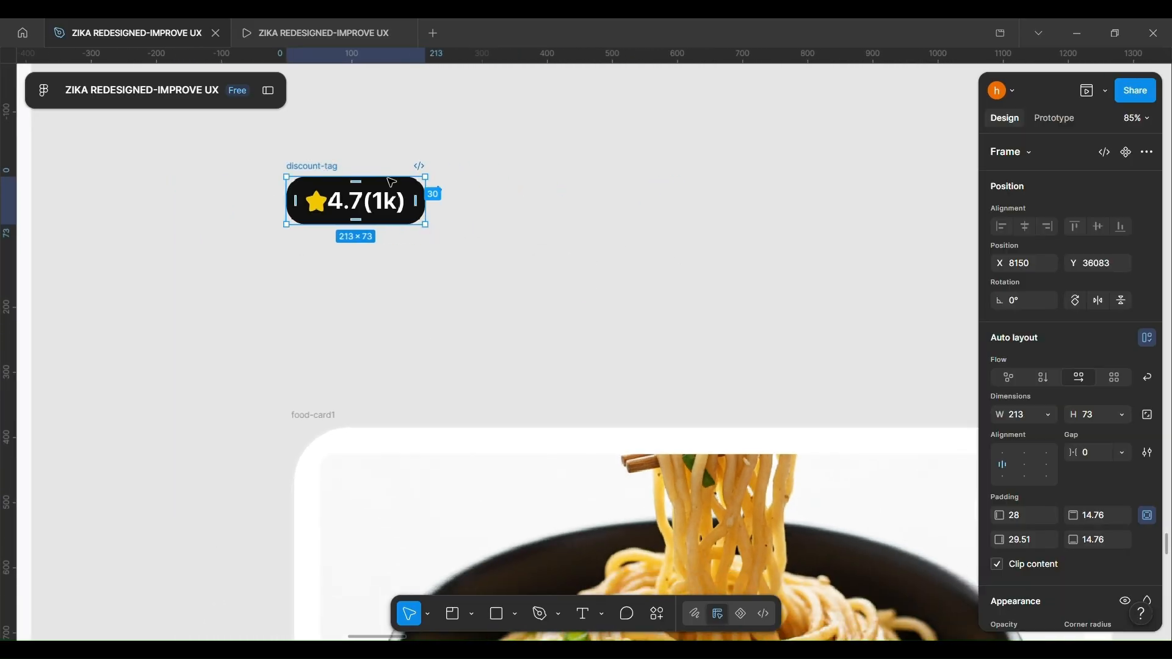
scroll(337, 237, "up", 3)
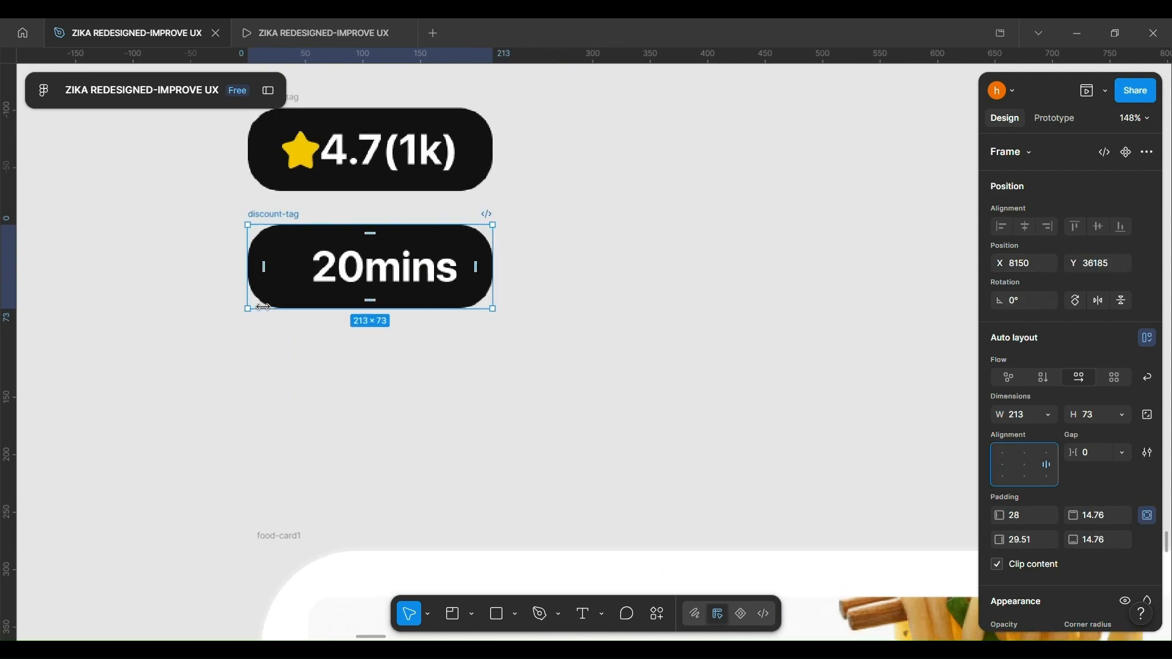
scroll(281, 302, "up", 1)
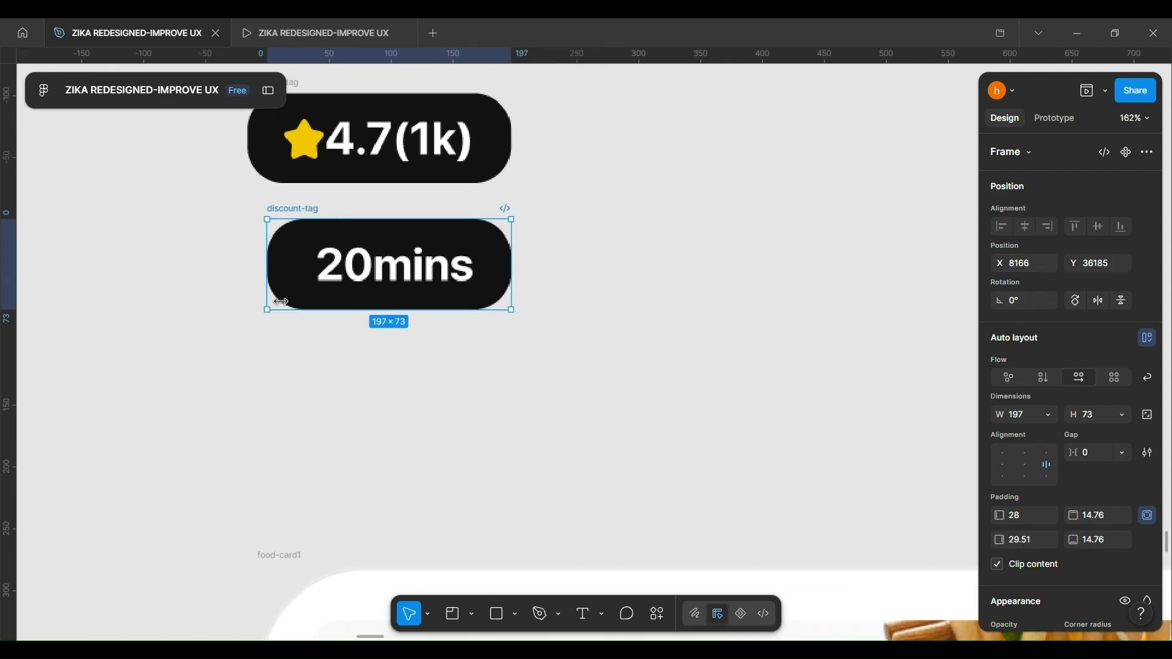
scroll(283, 264, "down", 1)
left_click_drag(306, 212, 287, 215)
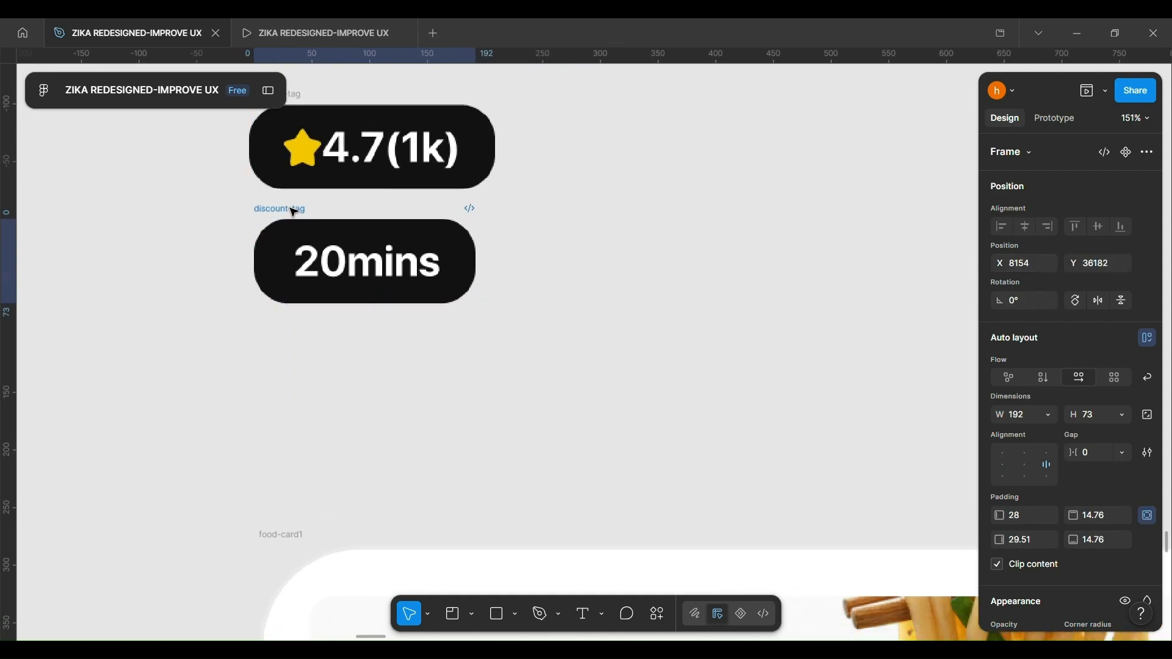
- Combine the 4.7(1k) rating badge and the 20mins badge into one component set
scroll(541, 274, "down", 3)
left_click_drag(327, 122, 553, 367)
left_click(1108, 153)
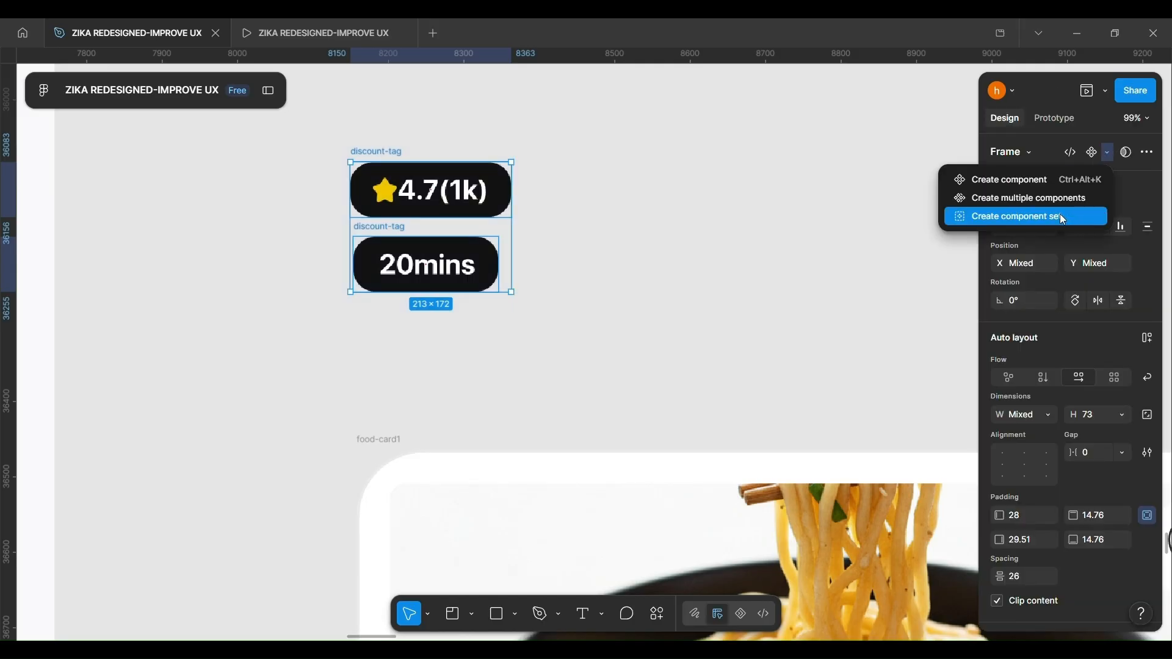
left_click(1065, 219)
- Link the rating variant to the 20mins variant with a Change to interaction triggered after a 2000 ms delay, using Smart animate
left_click(1055, 119)
scroll(437, 228, "up", 2)
left_click(437, 216)
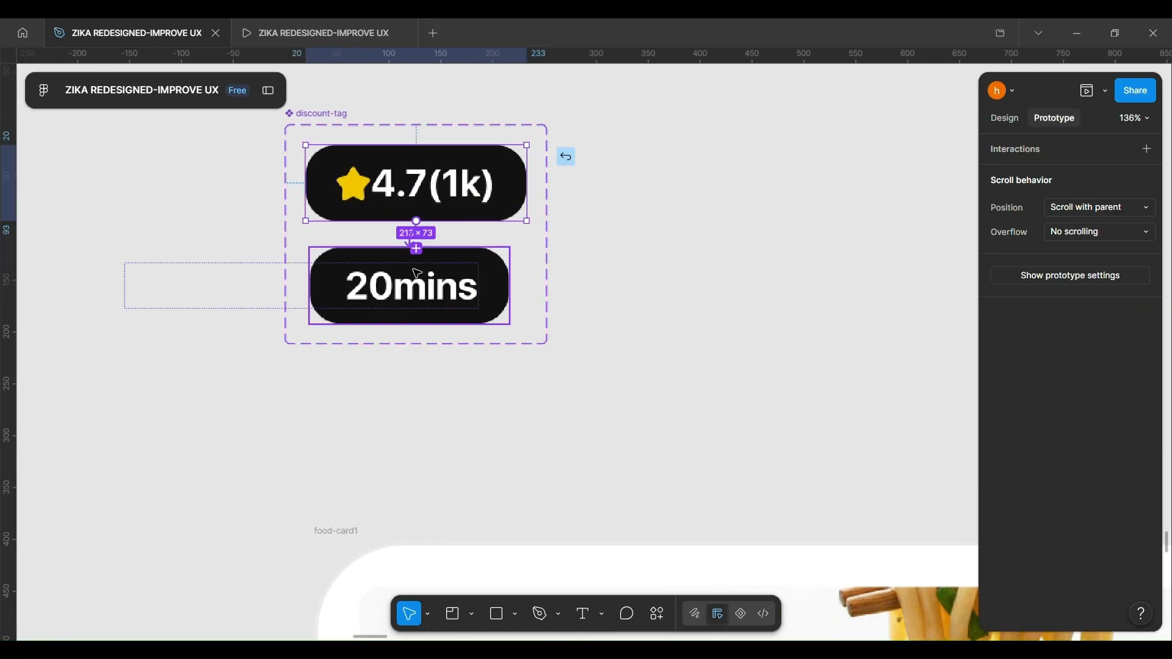
left_click_drag(418, 273, 419, 276)
left_click(453, 316)
left_click(467, 505)
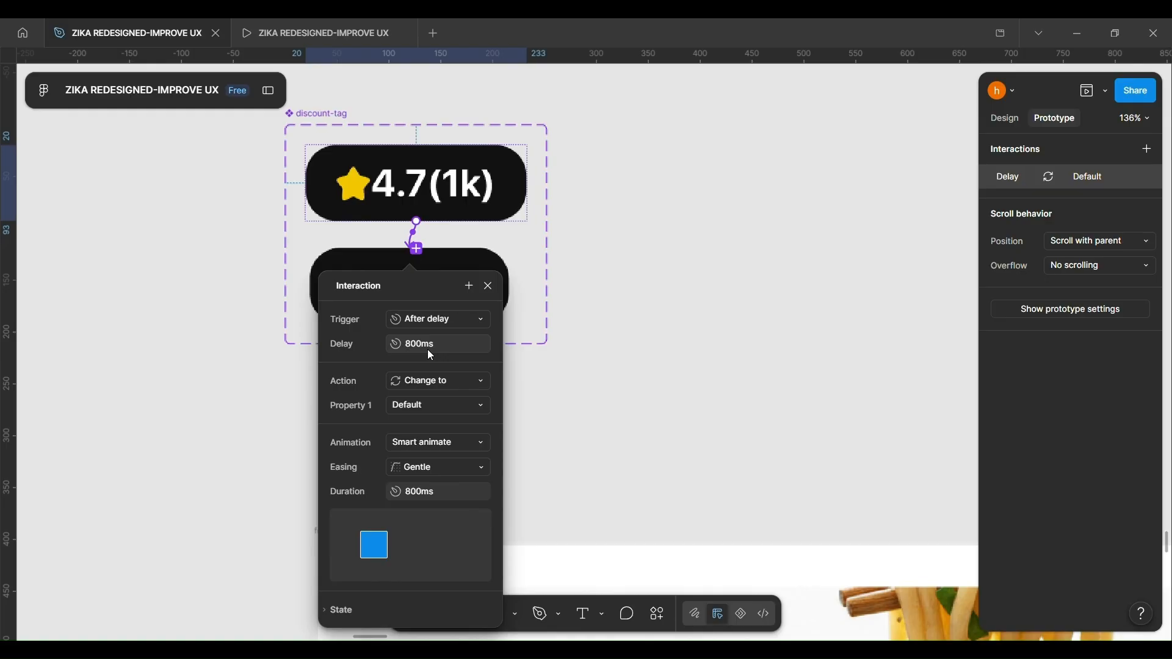
type("2000")
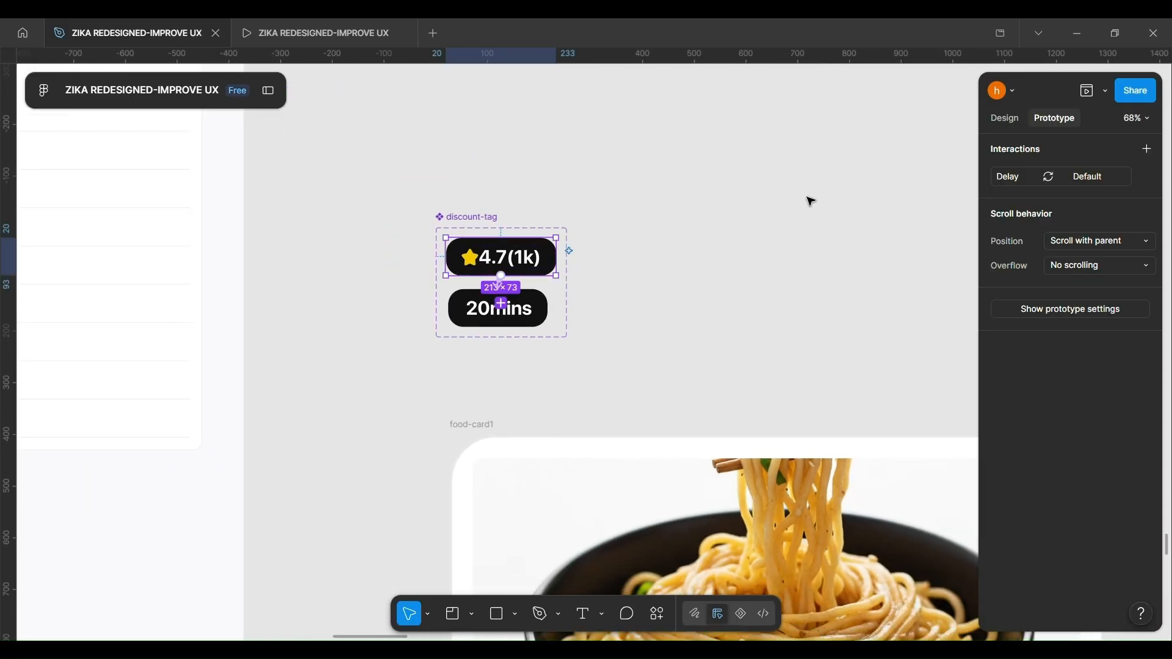
- Set the 4.7(1k) variant's Property 1 value to rating in the discount-tag component set
left_click(1005, 118)
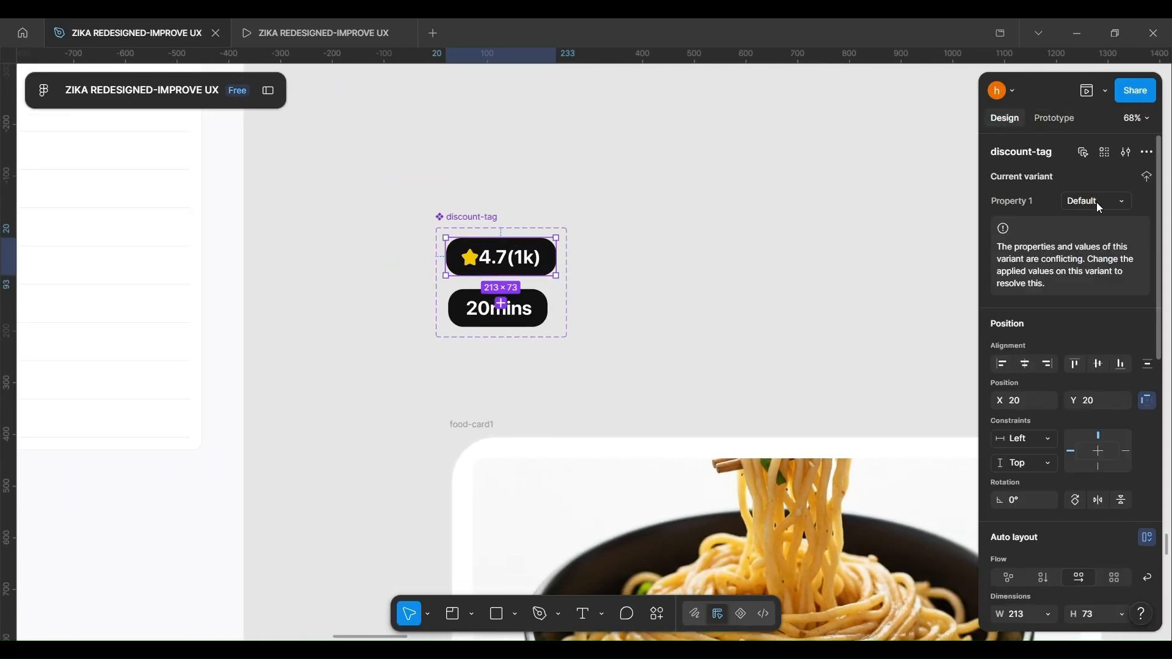
left_click(1096, 204)
type("rating")
left_click(498, 314)
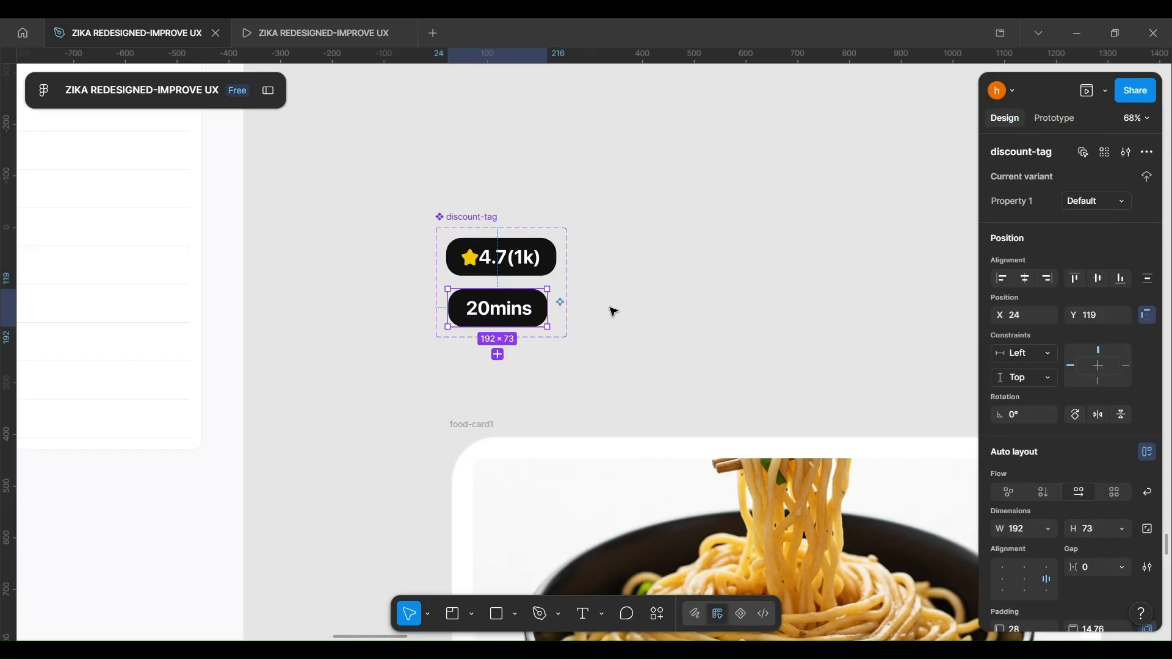
left_click(346, 422)
scroll(332, 305, "right", 1)
scroll(332, 305, "down", 1)
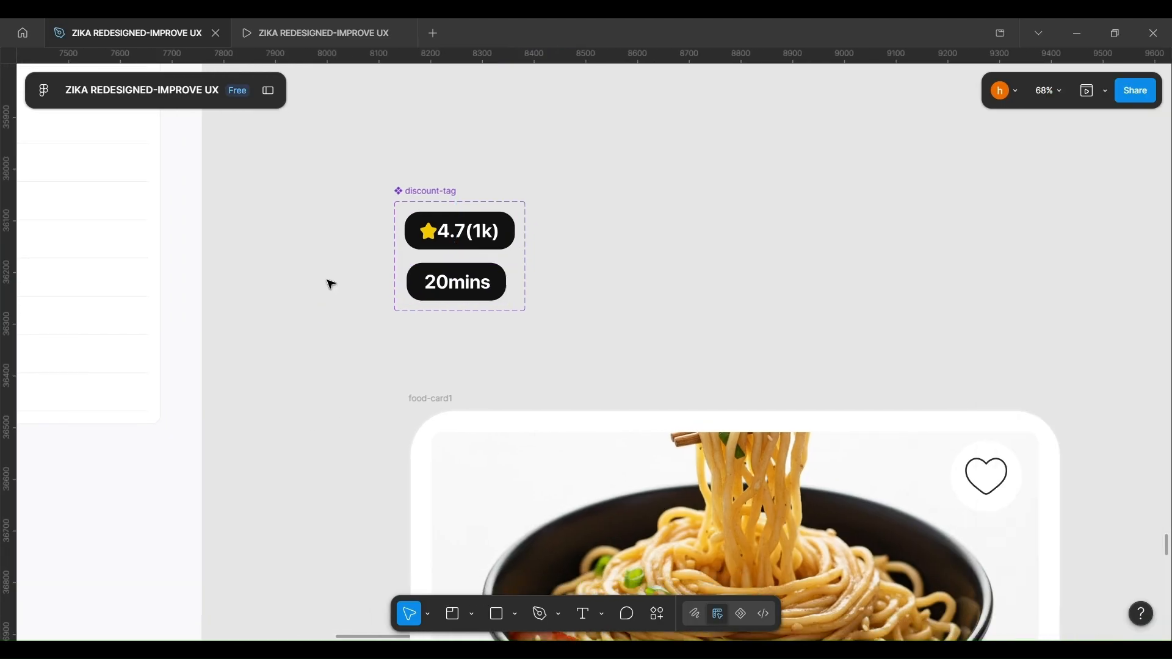
- Place a copy of the 4.7(1k) rating variant over the noodles card's image, at X 8224, Y 36538
right_click(443, 236)
left_click(518, 186)
scroll(488, 367, "down", 1)
left_click(470, 435)
right_click(468, 433)
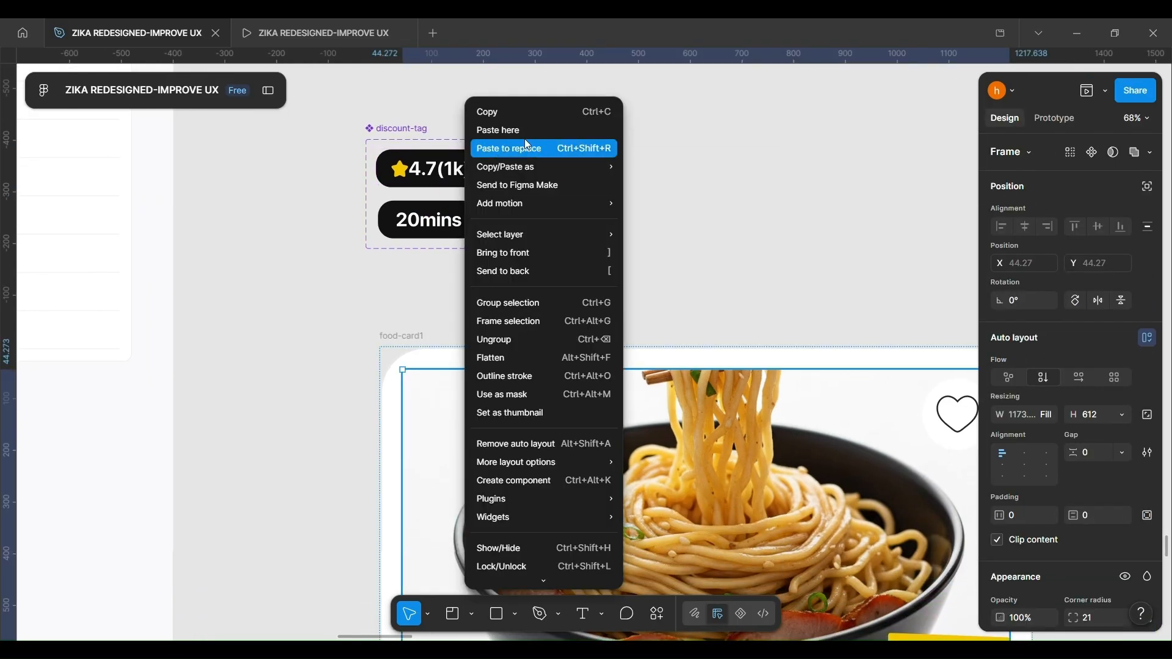
left_click(522, 130)
scroll(390, 269, "down", 3)
scroll(390, 269, "right", 2)
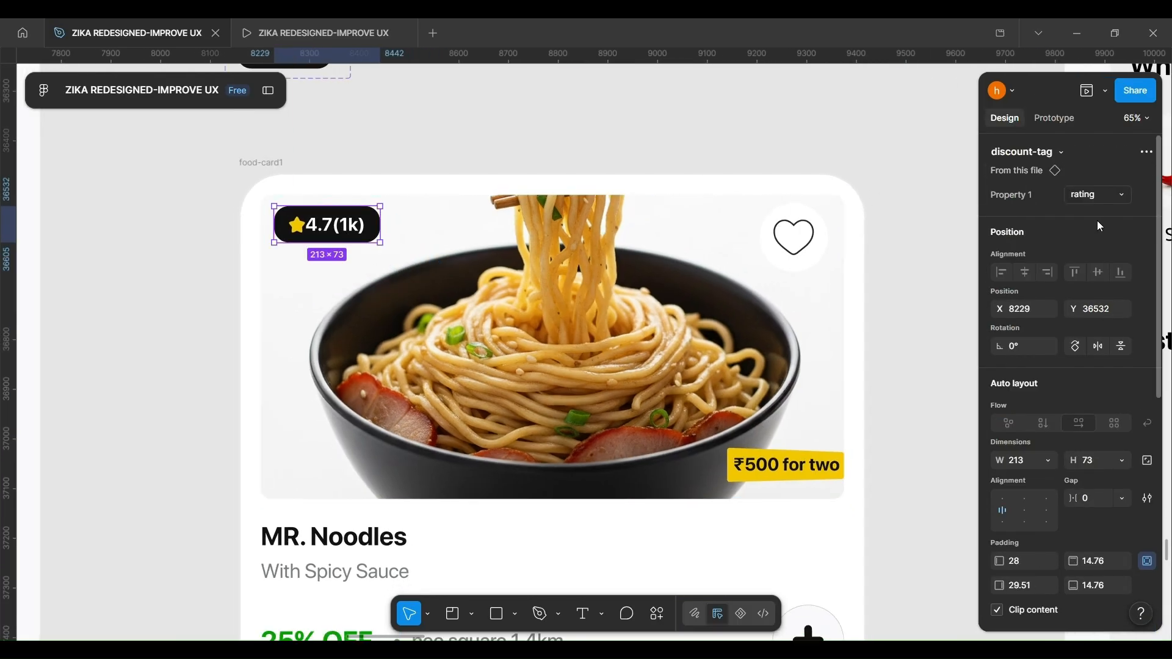
scroll(341, 231, "down", 1)
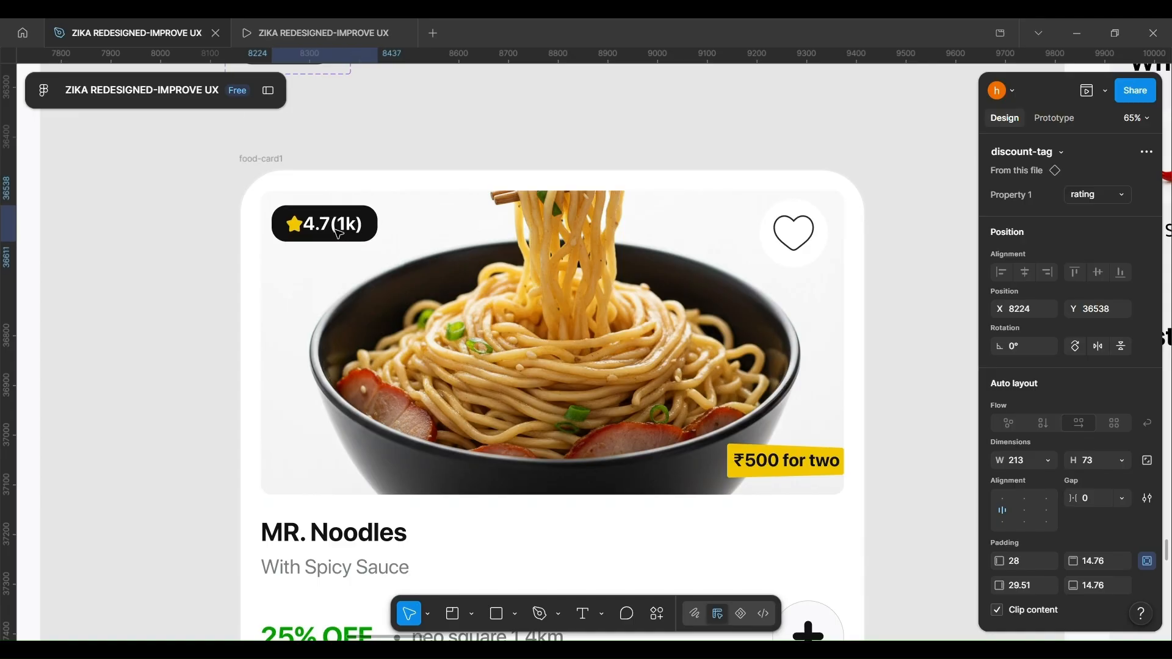
- Preview the noodles food card in the phone prototype view
left_click(272, 160)
scroll(272, 160, "down", 6)
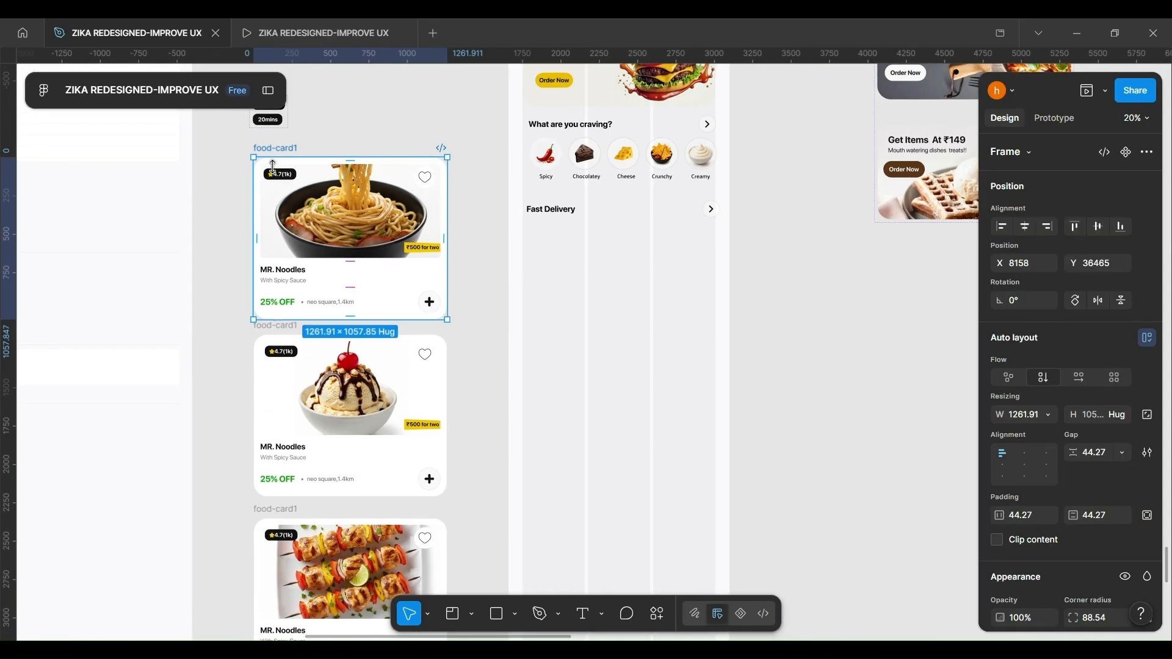
scroll(813, 168, "up", 1)
scroll(813, 168, "left", 1)
left_click(1086, 90)
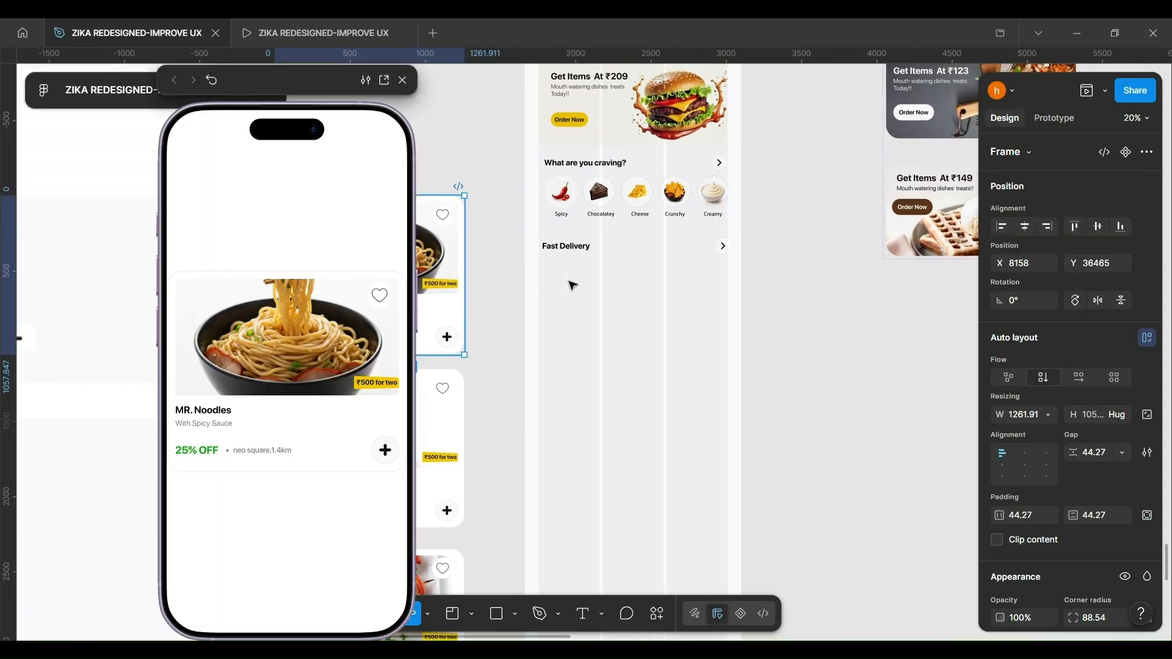
- Move the 4.7(1k) rating badge into the noodles food card's auto layout, above the food image
scroll(572, 285, "left", 3)
scroll(503, 191, "up", 3)
left_click(517, 200)
scroll(515, 201, "up", 2)
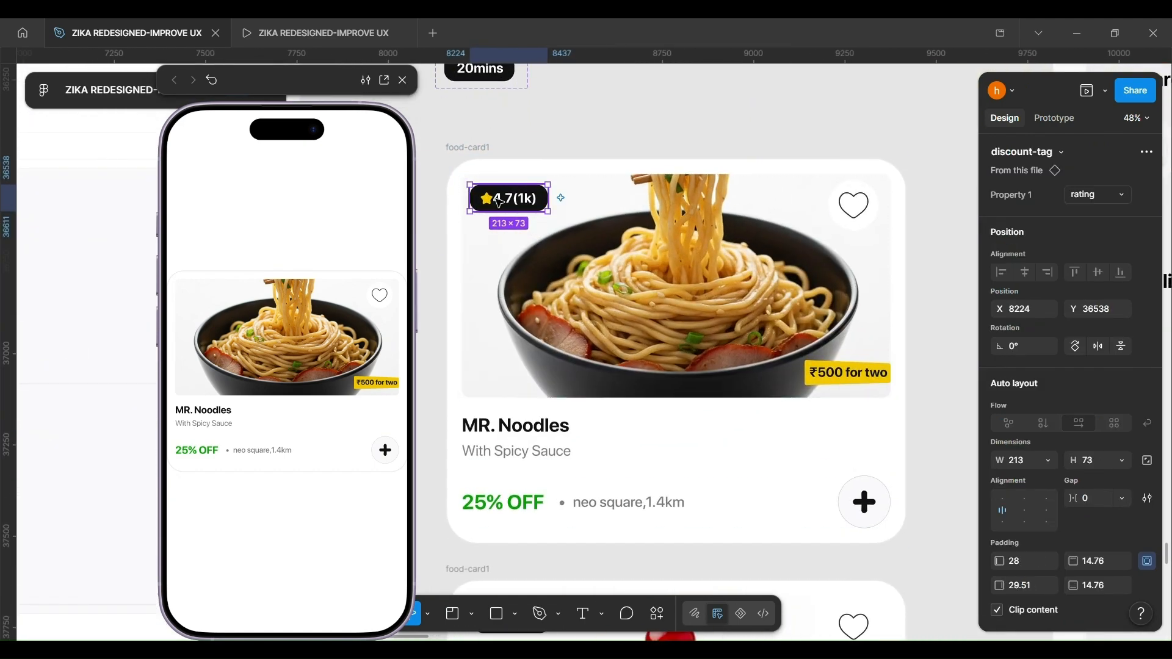
left_click_drag(573, 124, 502, 201)
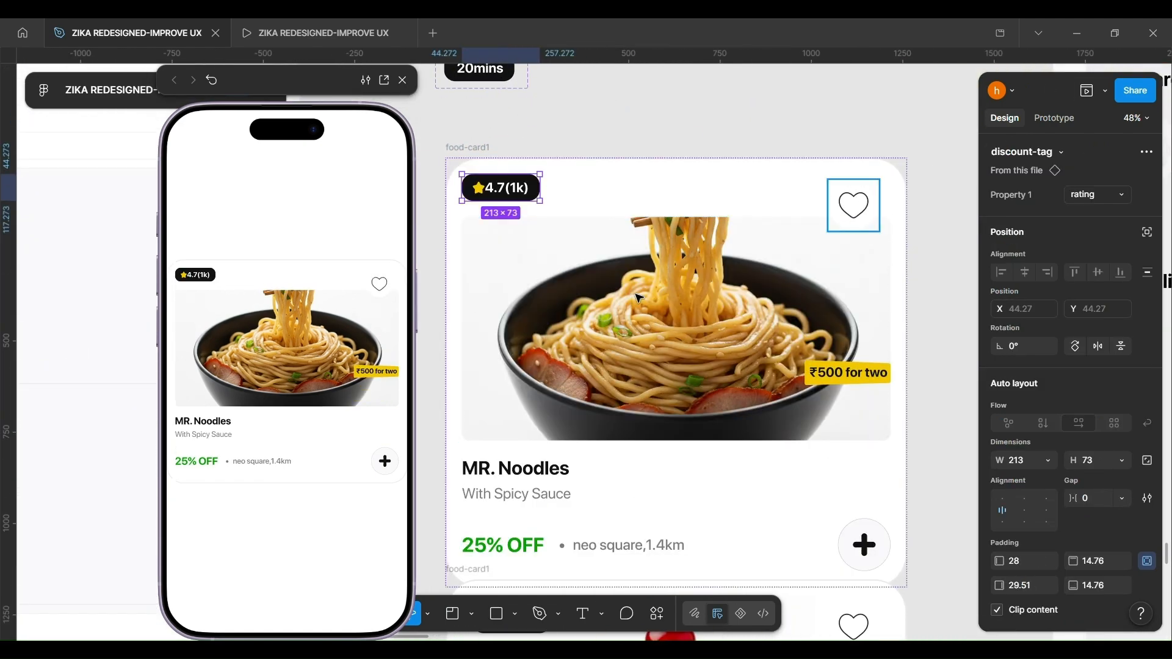
scroll(632, 257, "up", 1)
left_click(535, 223)
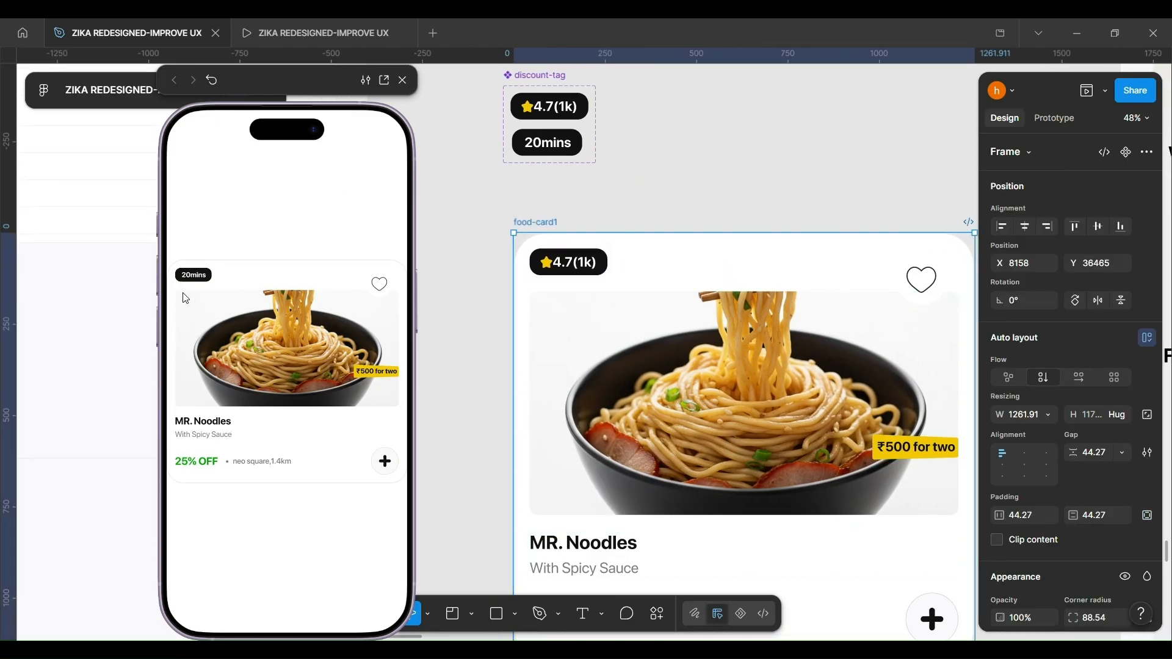
- Set the delay of the rating variant's Change to time interaction to 2000 ms
left_click(550, 115)
scroll(548, 116, "up", 3)
scroll(574, 136, "up", 2)
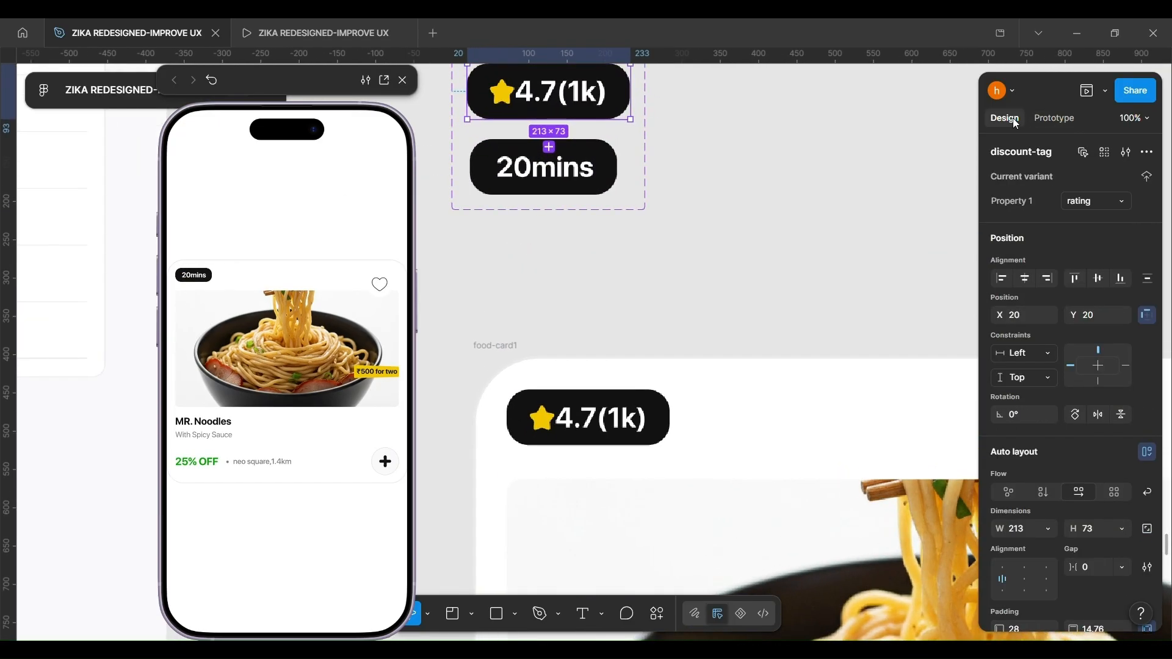
left_click(1048, 120)
left_click(546, 131)
left_click(583, 224)
type("2000")
key("Return")
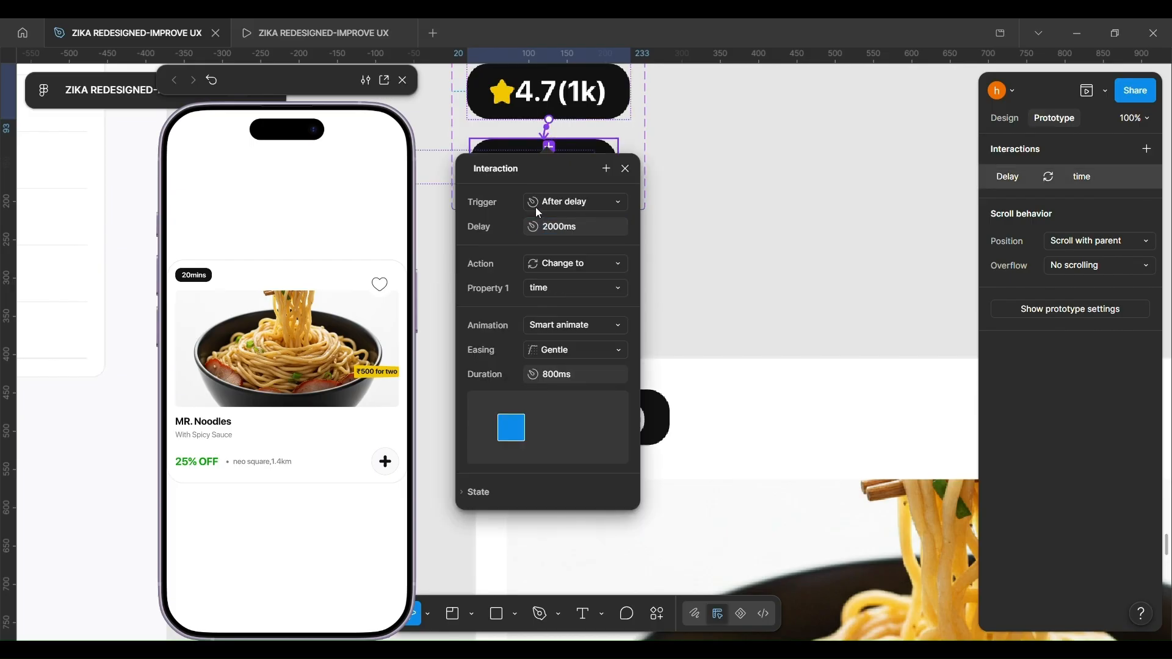
left_click(676, 175)
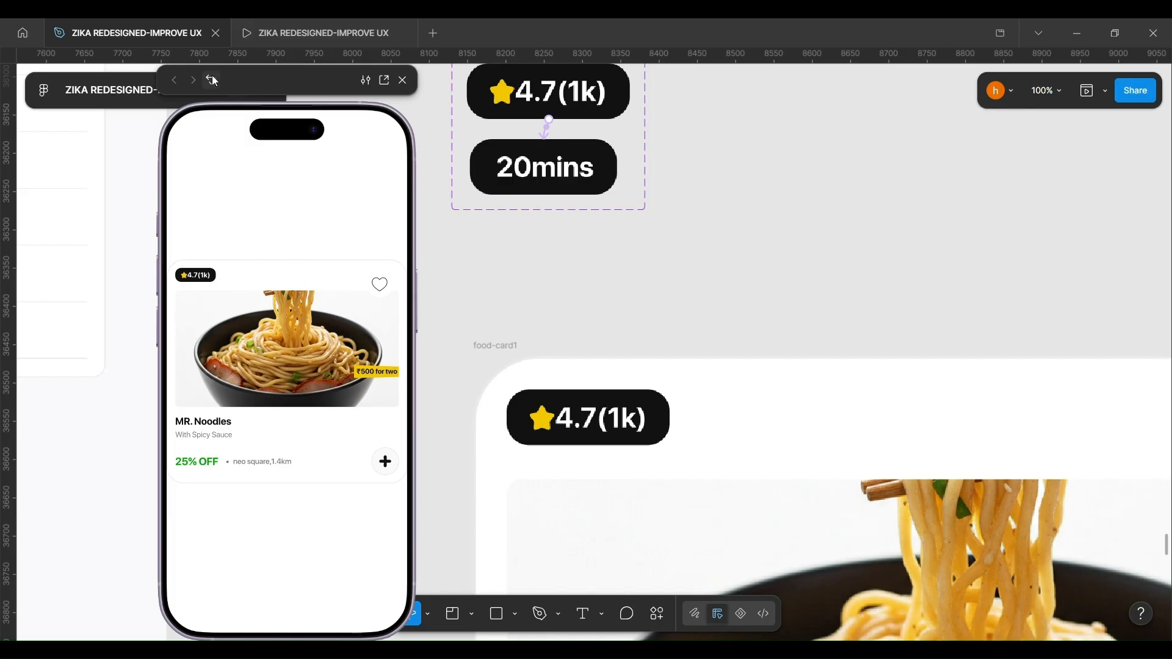
- Look over the After screens, the design system, the food cards and the HOME frame, including the existing rating badges
scroll(643, 310, "down", 5)
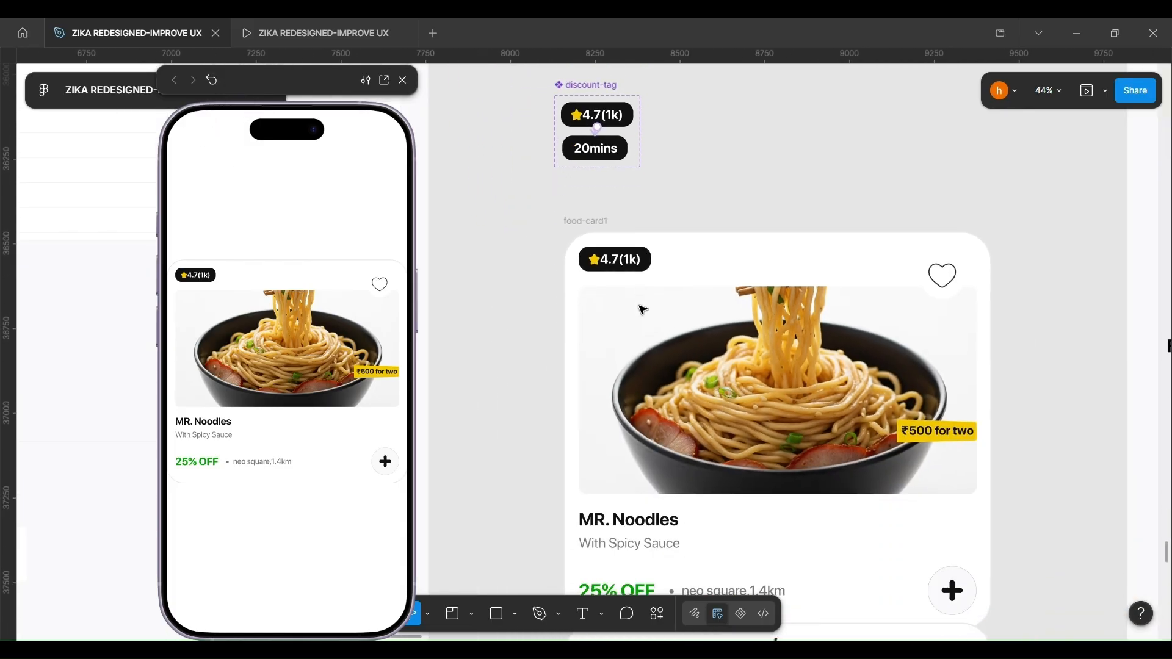
scroll(750, 310, "down", 9)
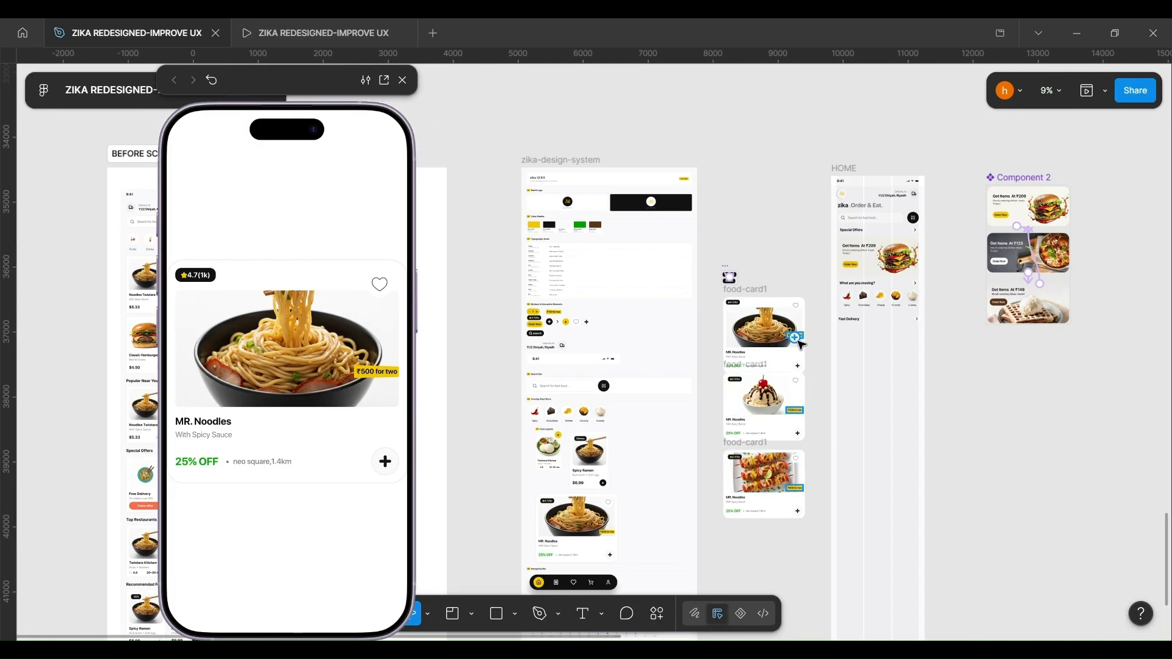
scroll(671, 330, "left", 4)
scroll(586, 340, "up", 5)
scroll(586, 340, "down", 5)
scroll(634, 337, "right", 8)
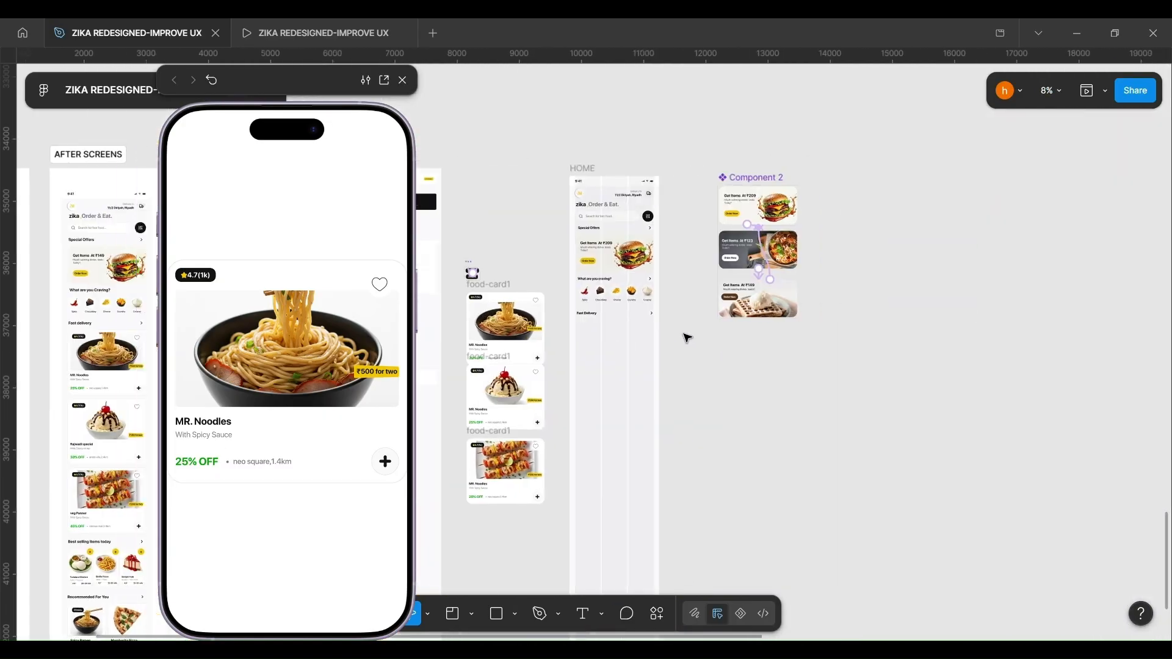
scroll(659, 334, "left", 3)
scroll(490, 424, "up", 3)
scroll(497, 415, "down", 5)
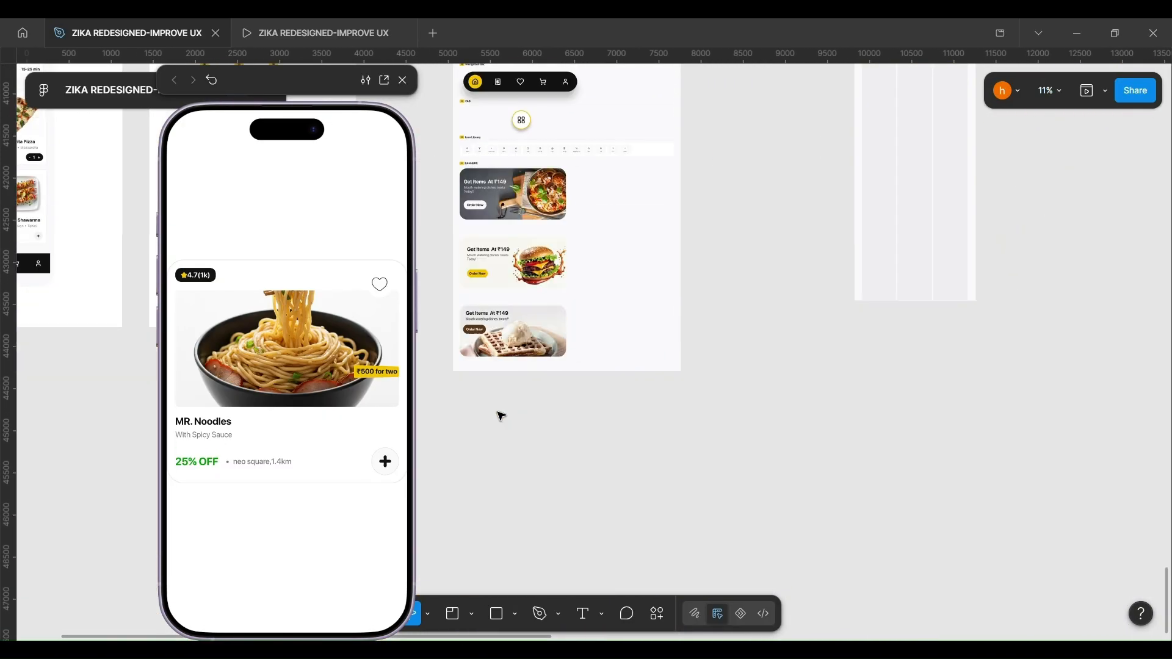
scroll(497, 413, "up", 5)
scroll(489, 411, "up", 2)
scroll(485, 406, "up", 3)
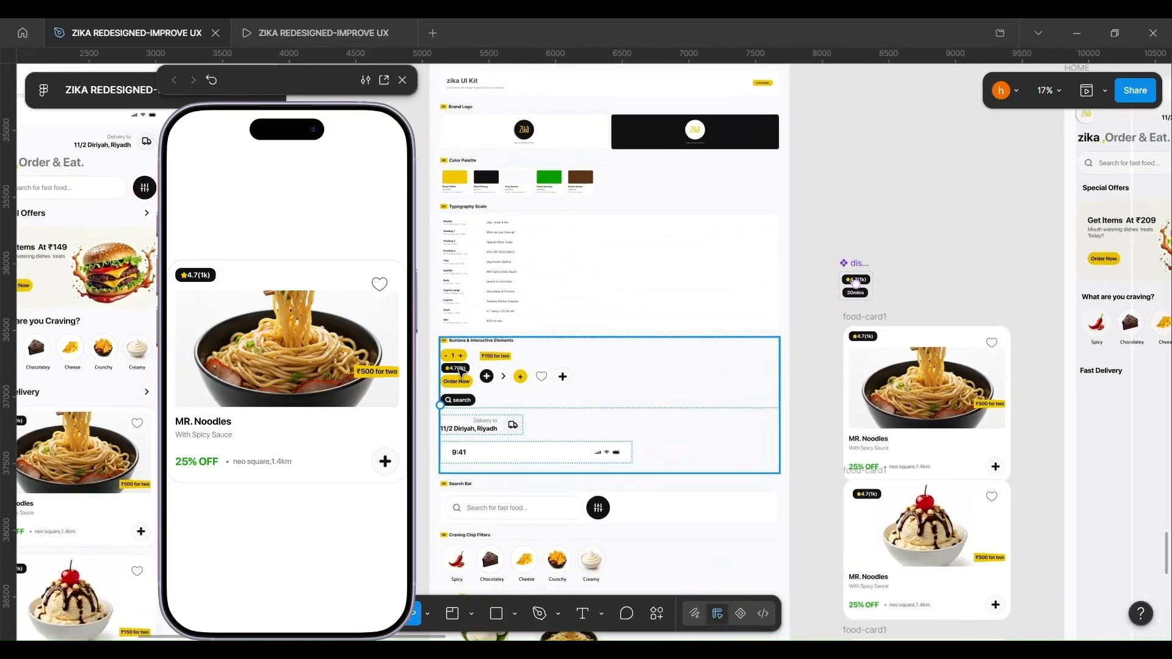
scroll(465, 376, "down", 5)
scroll(549, 366, "right", 2)
scroll(656, 348, "up", 2)
scroll(658, 348, "up", 5)
scroll(550, 340, "up", 6)
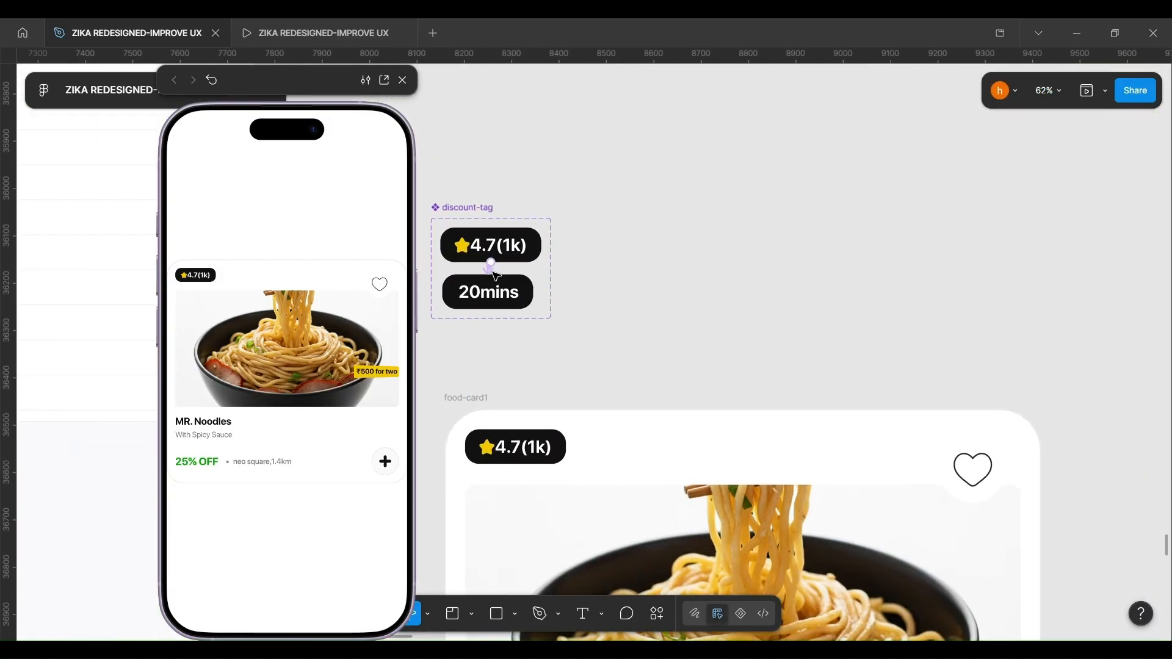
- Check the trigger, delay and animation settings of the rating variant's interaction
scroll(496, 275, "up", 4)
left_click(493, 268)
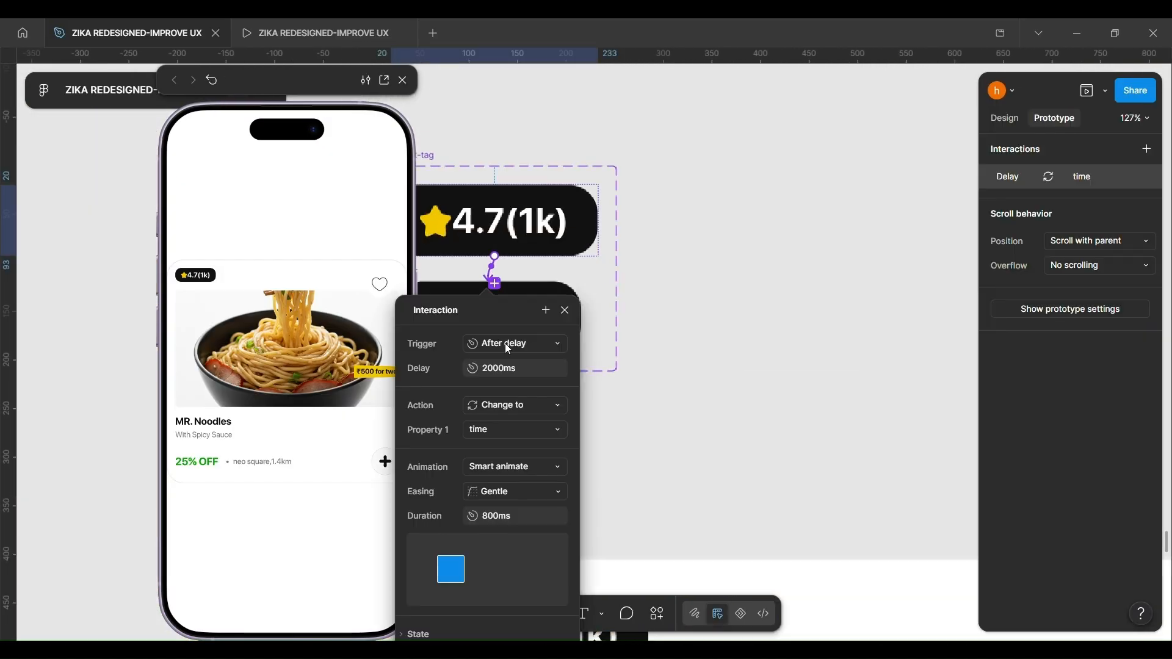
left_click(787, 364)
scroll(790, 364, "down", 4)
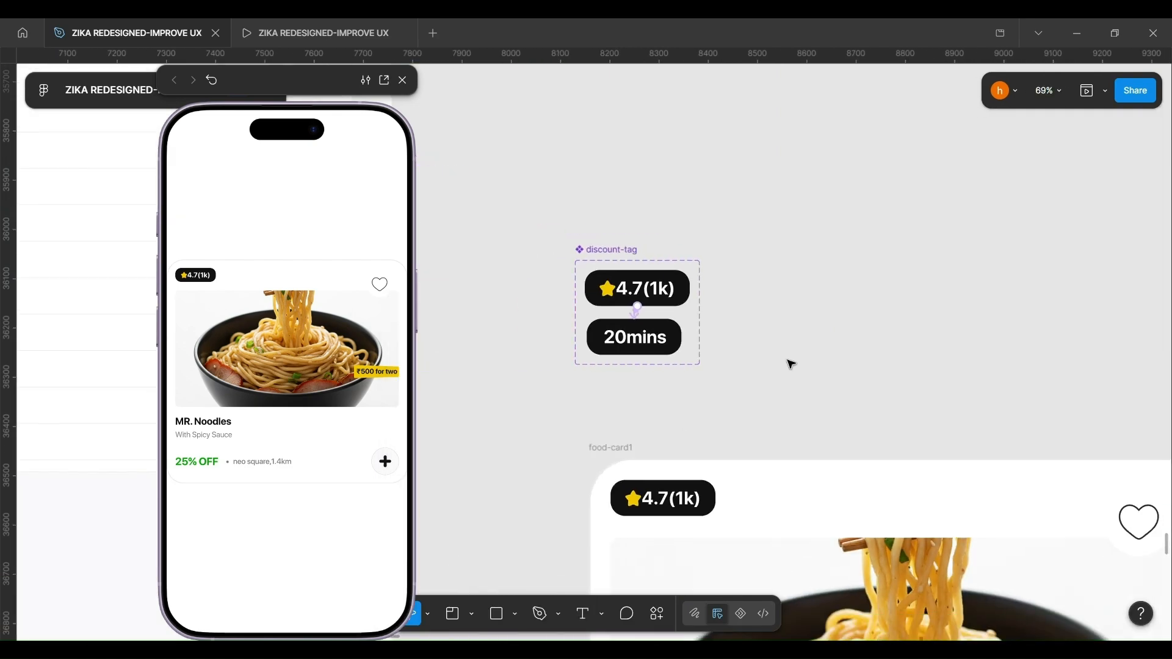
- Place a copy of the noodles food card below Fast Delivery in the HOME frame and preview HOME
scroll(620, 348, "down", 2)
scroll(579, 330, "down", 5)
left_click_drag(526, 272, 822, 360)
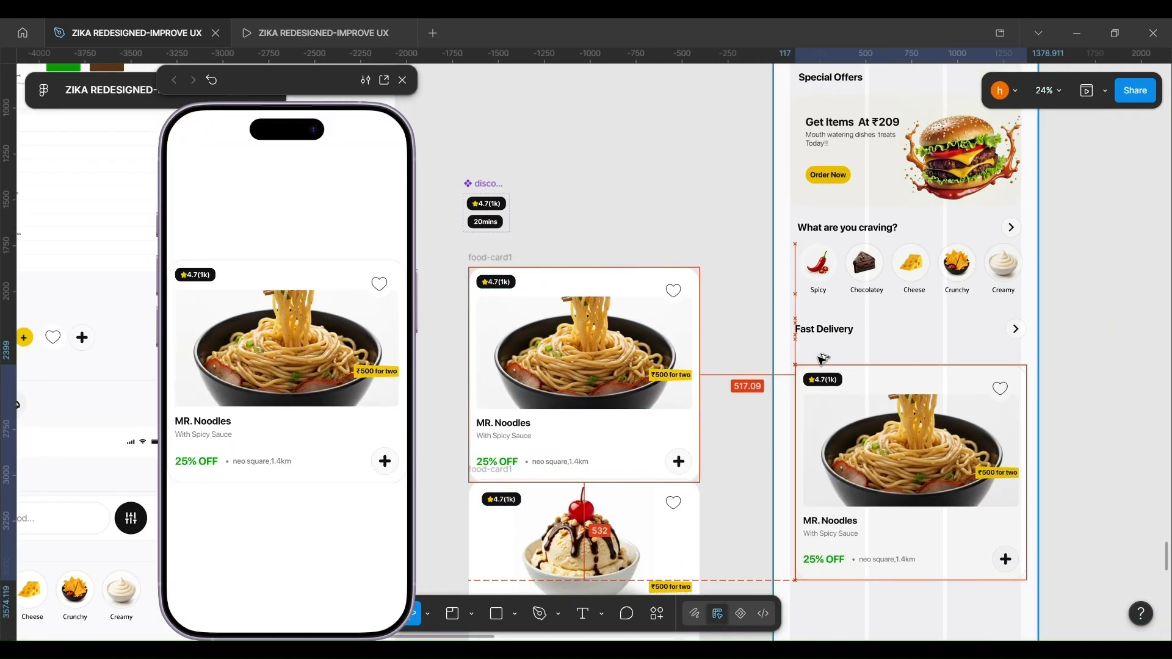
scroll(820, 357, "up", 5)
left_click(793, 202)
scroll(350, 426, "down", 3)
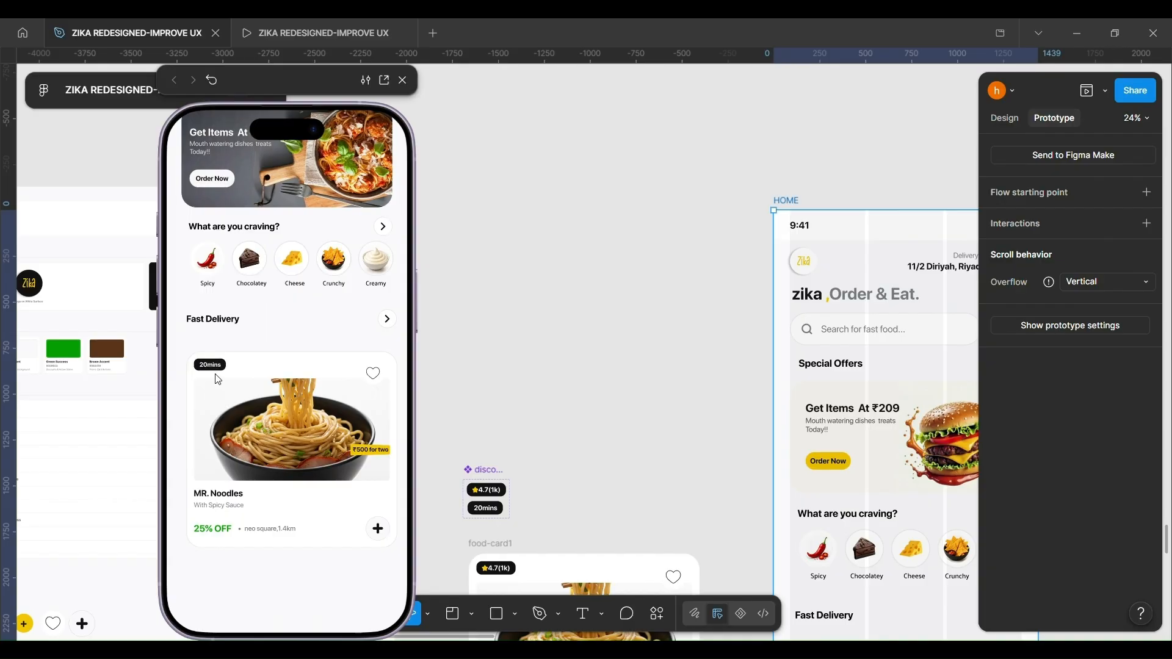
- Delete the noodles food card copy from the HOME frame
scroll(594, 405, "down", 3)
scroll(594, 405, "down", 3)
scroll(595, 400, "up", 3)
left_click(919, 504)
key("Delete")
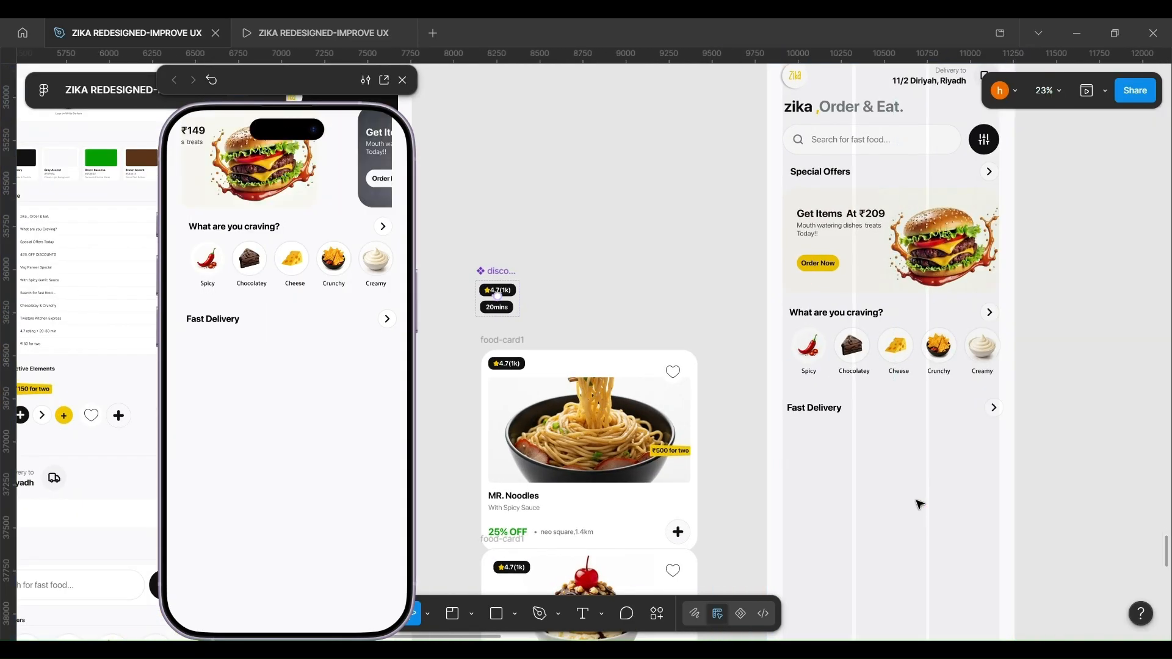
- Make the noodles card's rating badge ignore auto layout and place it over the image at X 82, Y 75
scroll(534, 329, "up", 3)
left_click(537, 307)
scroll(555, 305, "up", 2)
left_click(1005, 117)
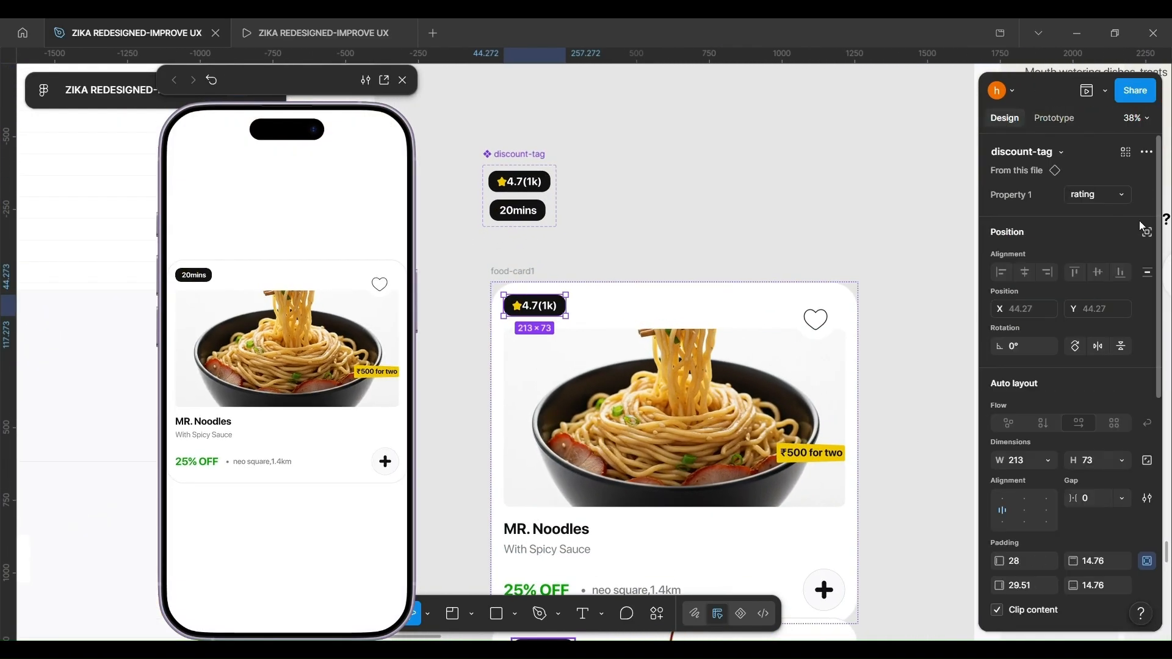
left_click(1146, 234)
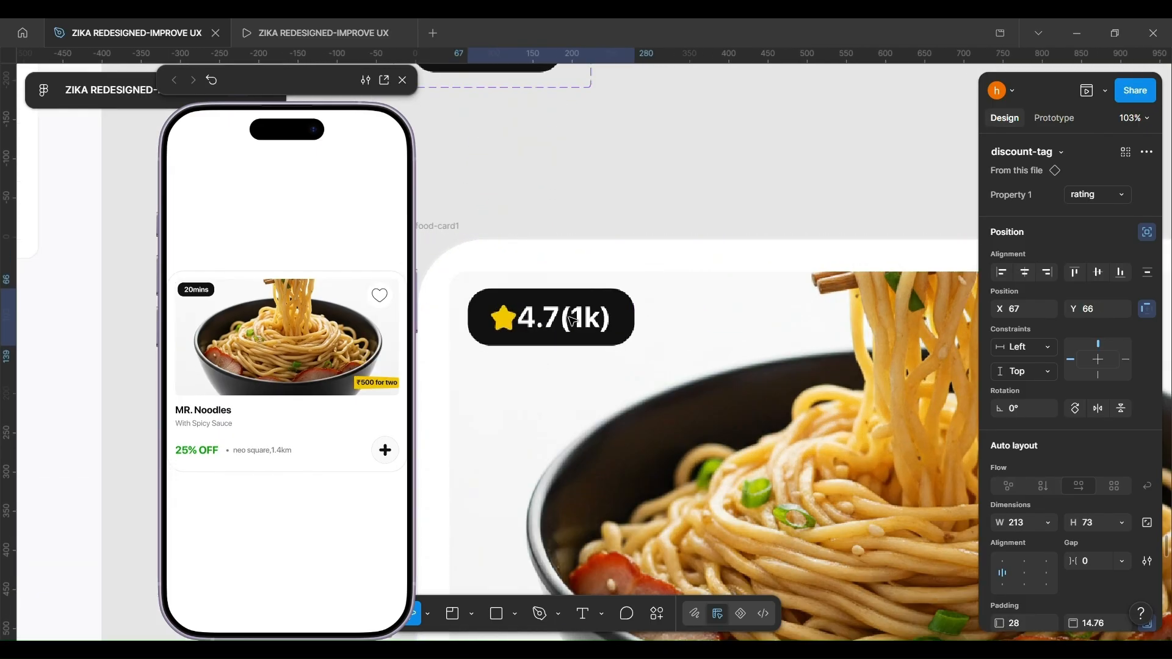
scroll(584, 328, "down", 10)
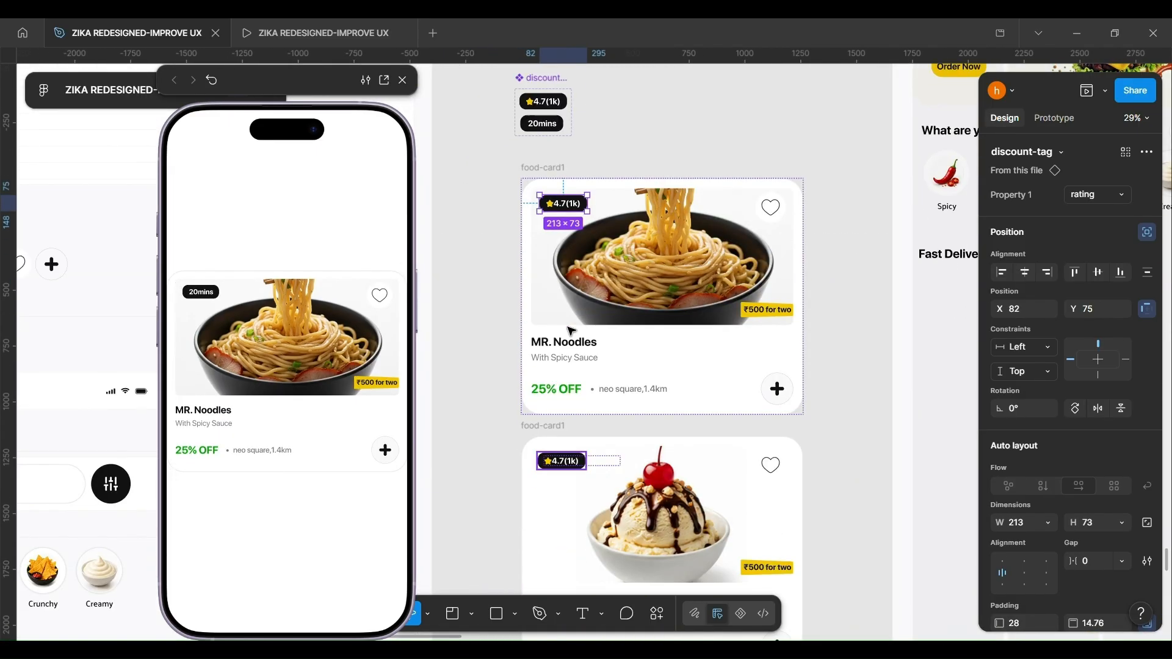
- Link the 20mins variant back to rating with an 800 ms After delay, Change to interaction, using Smart animate, Gentle easing and 692 ms duration
key("shift+2")
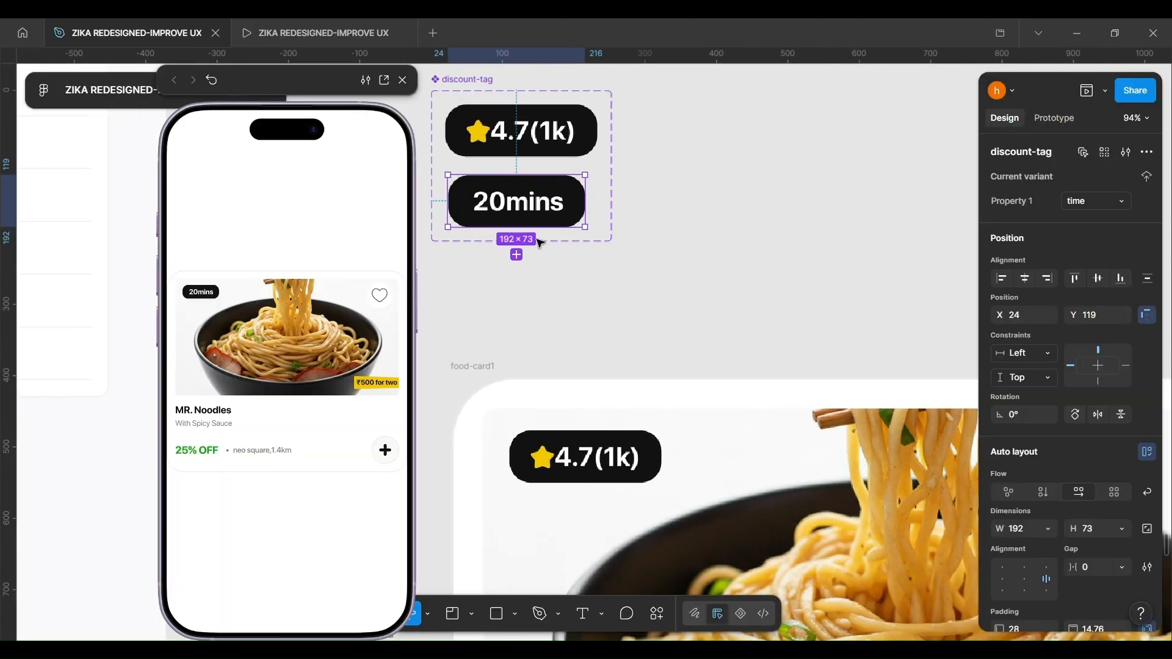
key("shift+e")
left_click_drag(546, 146, 546, 147)
left_click(550, 227)
left_click(543, 413)
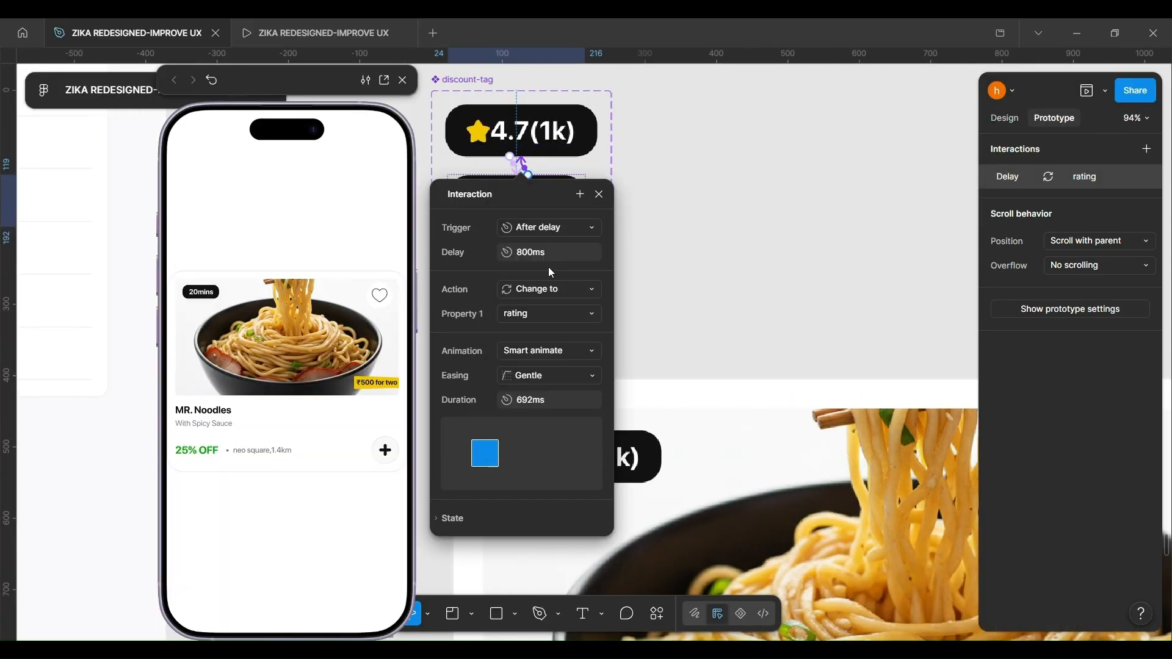
left_click(771, 259)
- Replace the ice cream card's rating badge with a copy of the noodles card's animated badge
scroll(763, 257, "down", 5)
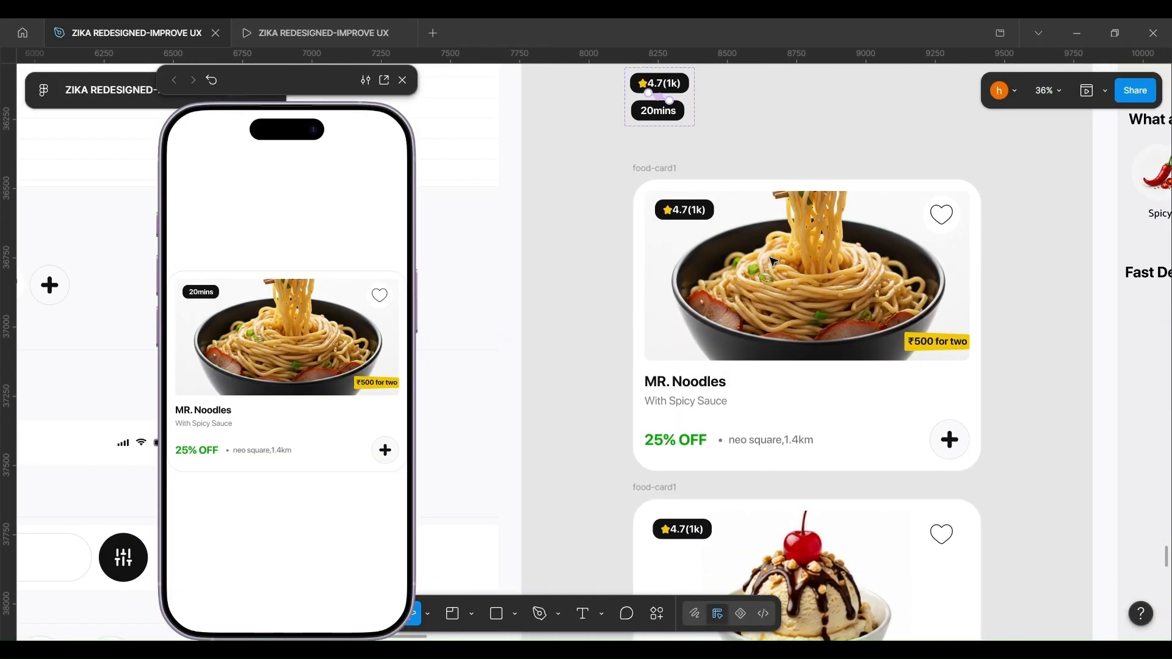
scroll(741, 253, "right", 2)
scroll(557, 122, "up", 1)
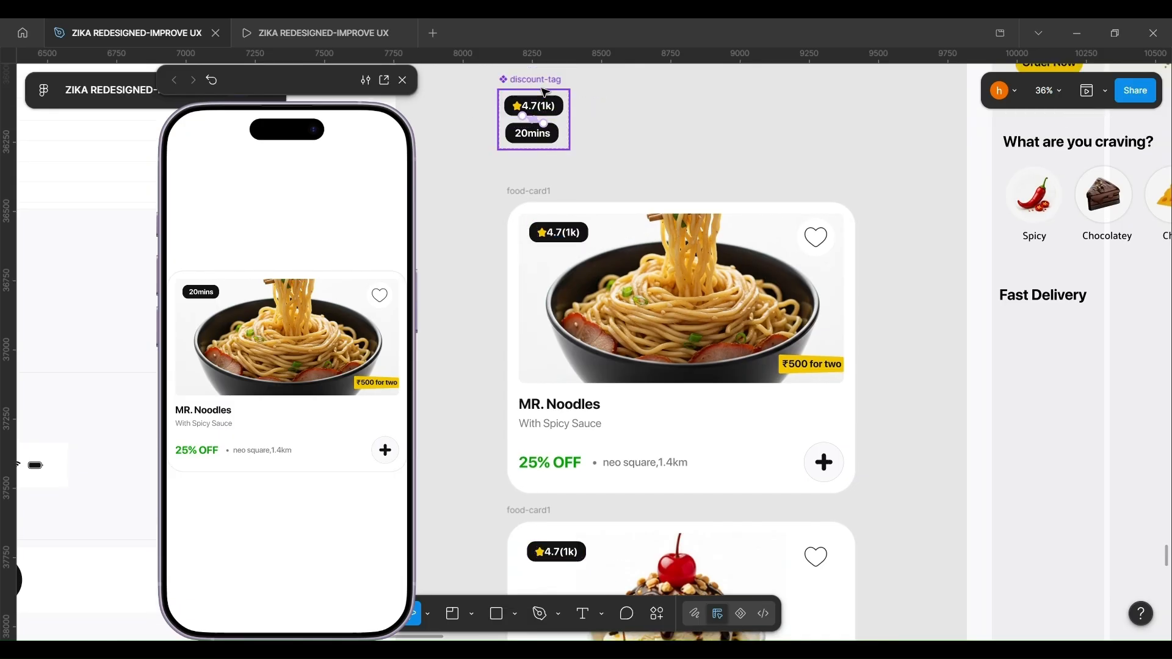
left_click(557, 233)
right_click(553, 234)
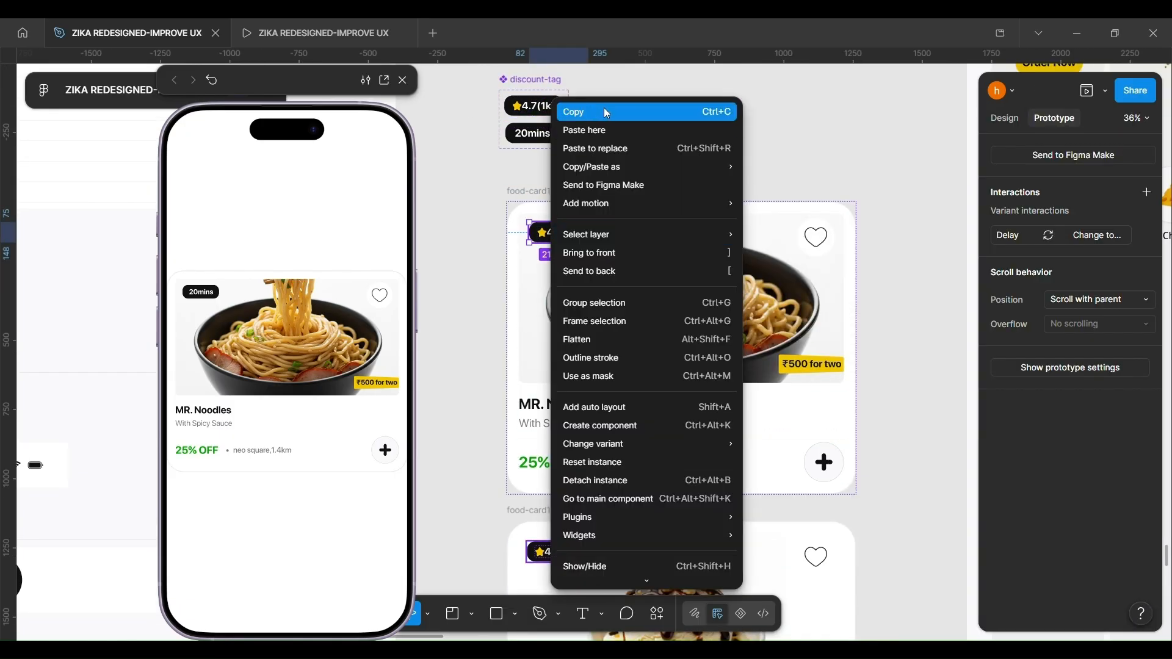
left_click(604, 112)
scroll(566, 348, "down", 3)
right_click(565, 356)
left_click(628, 147)
- Replace the skewers card's rating badge with the copied animated badge
scroll(659, 413, "down", 3)
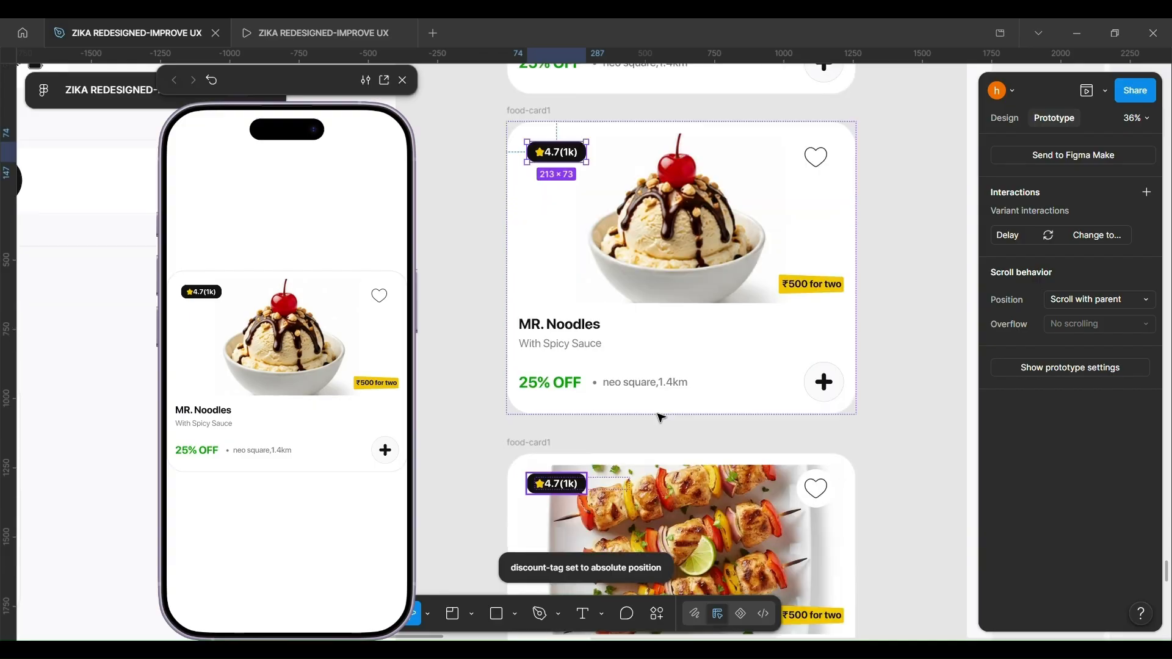
right_click(573, 465)
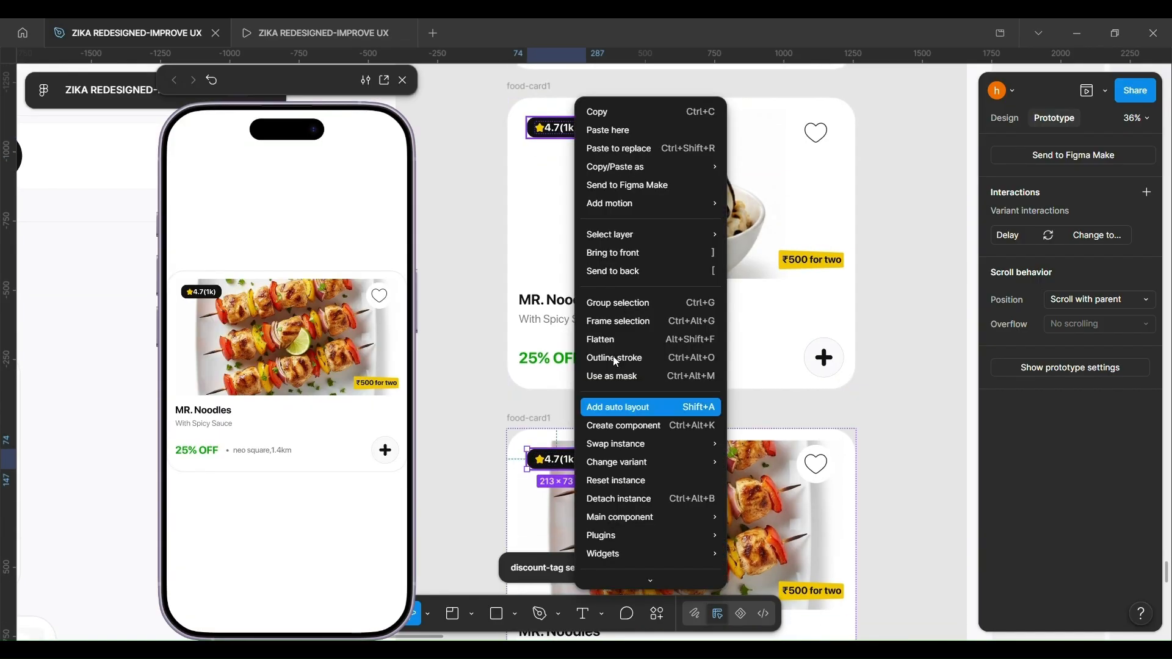
left_click(616, 147)
- Change the ice cream card's rating text to 4.7(2k)
scroll(560, 330, "up", 3)
scroll(560, 329, "up", 10, "ctrl")
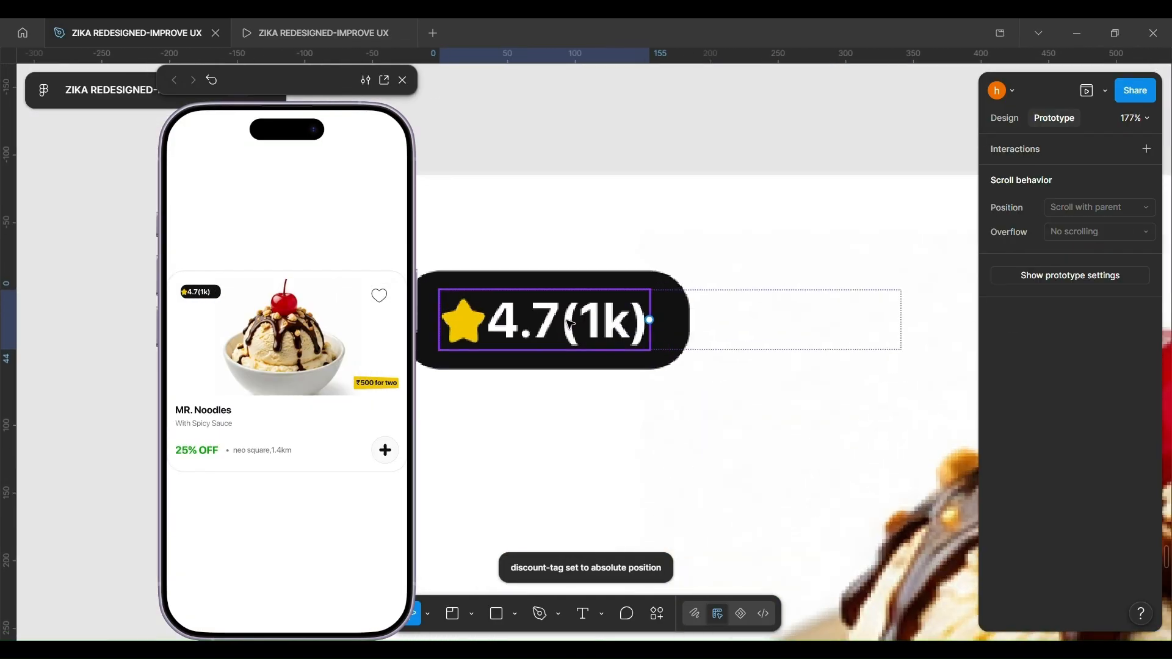
double_click(611, 334)
left_click(610, 334)
key("BackSpace")
type("2")
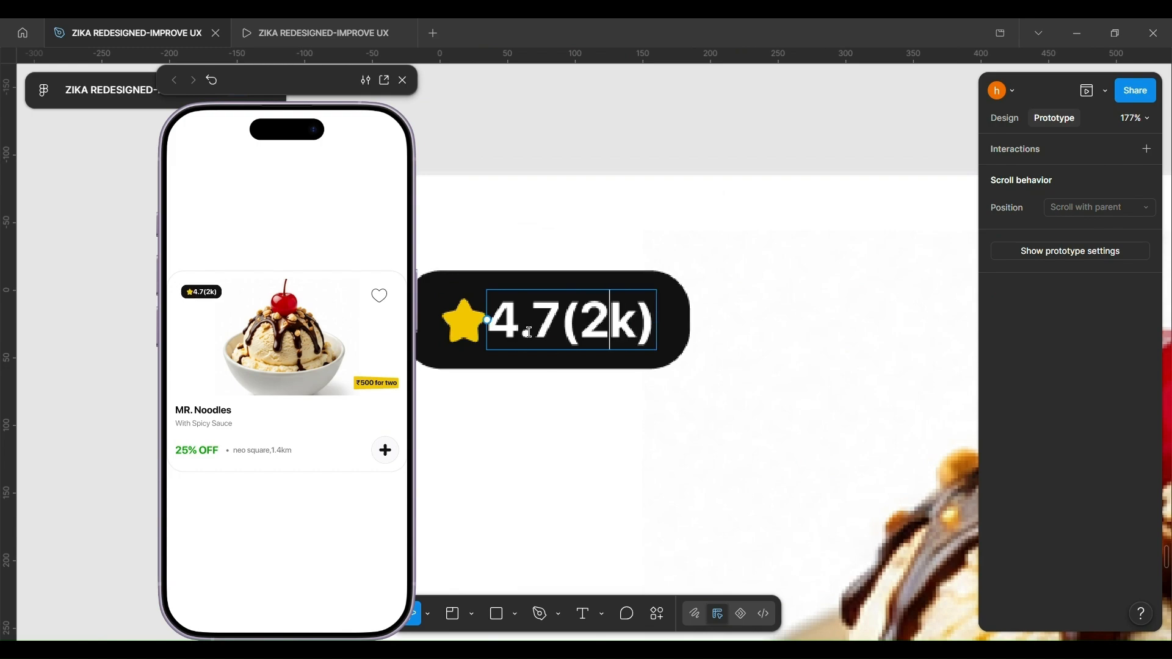
- Change the skewers card's rating text to 4.9(23)
scroll(528, 331, "down", 6, "ctrl")
scroll(523, 330, "down", 6)
left_click(529, 569)
key("BackSpace")
key("BackSpace")
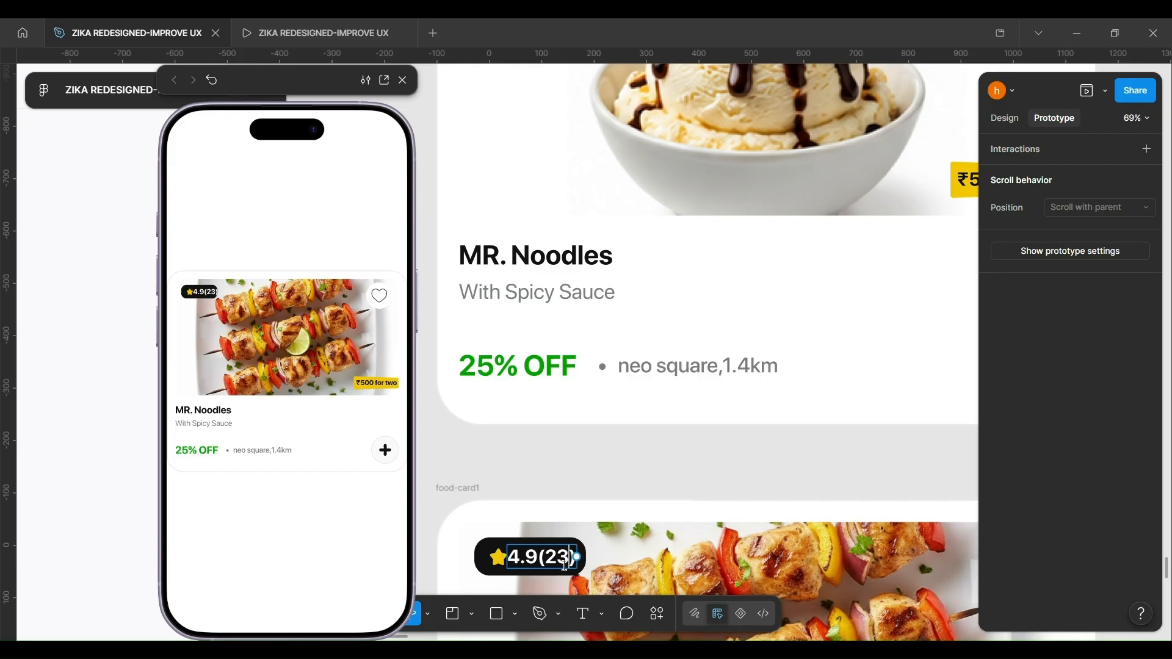
- Finish editing the skewers card's rating badge so that it reads 4.9(23), and leave the text
type("9")
scroll(557, 557, "up", 3, "ctrl")
left_click(480, 369)
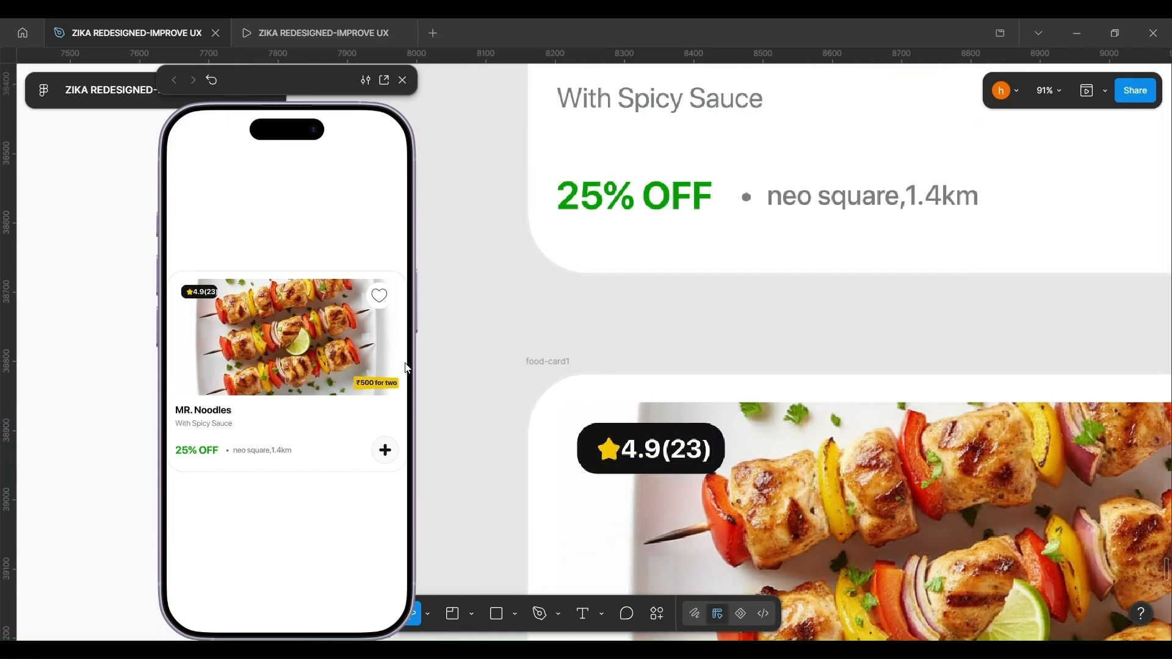
- Copy the noodles card's heart icon and place the copy on the canvas above the card
scroll(519, 343, "down", 8, "ctrl")
scroll(518, 342, "up", 6)
scroll(534, 244, "up", 1)
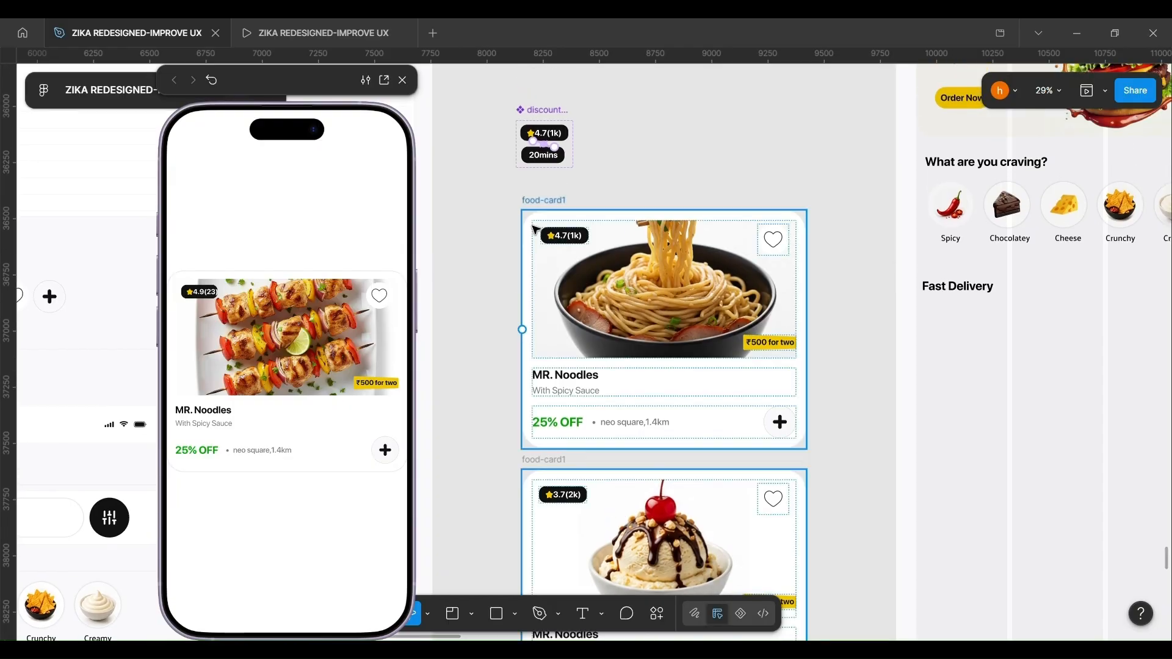
scroll(540, 233, "down", 3, "ctrl")
scroll(610, 250, "down", 1)
scroll(687, 272, "up", 2, "ctrl")
scroll(678, 229, "up", 1, "ctrl")
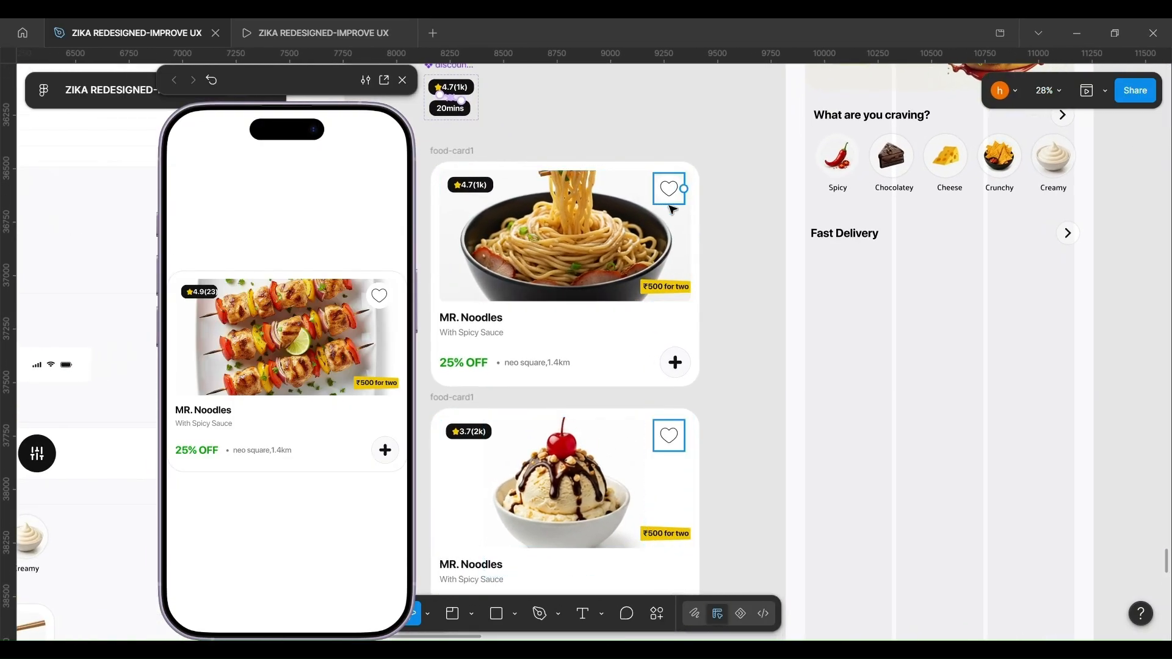
left_click(670, 195, "ctrl")
scroll(676, 201, "up", 1)
key("ctrl+c")
key("ctrl+v")
scroll(573, 153, "up", 1)
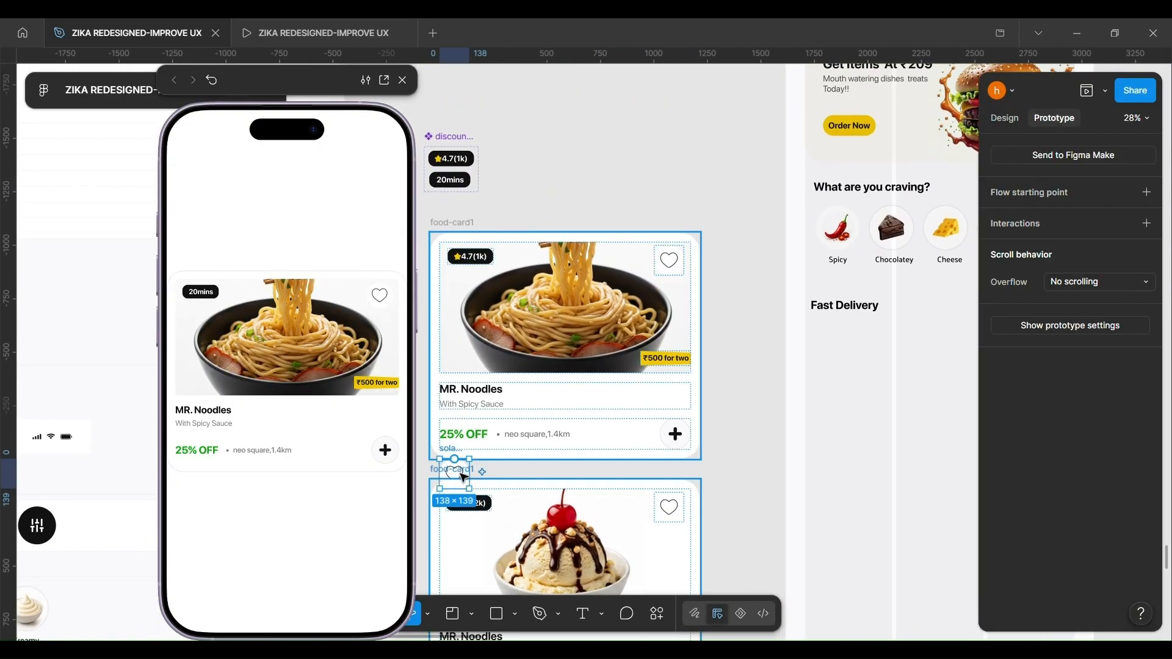
left_click_drag(461, 474, 542, 149)
- Duplicate the loose heart icon beside itself and move the prototype preview window out of the way
scroll(547, 141, "up", 3, "ctrl")
key("ctrl+d")
left_click_drag(416, 82, 63, 88)
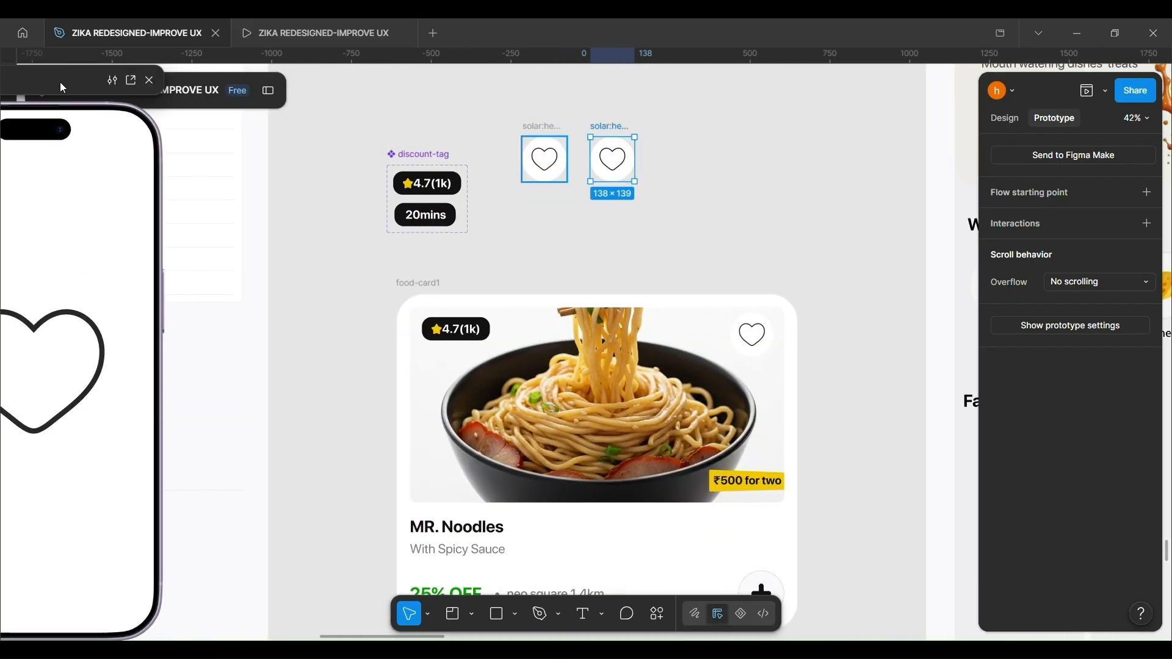
scroll(845, 181, "left", 1)
- Fill the second loose heart shape with red FE0404 at 100% opacity
left_click(1005, 119)
scroll(702, 154, "up", 5, "ctrl")
left_click(692, 191)
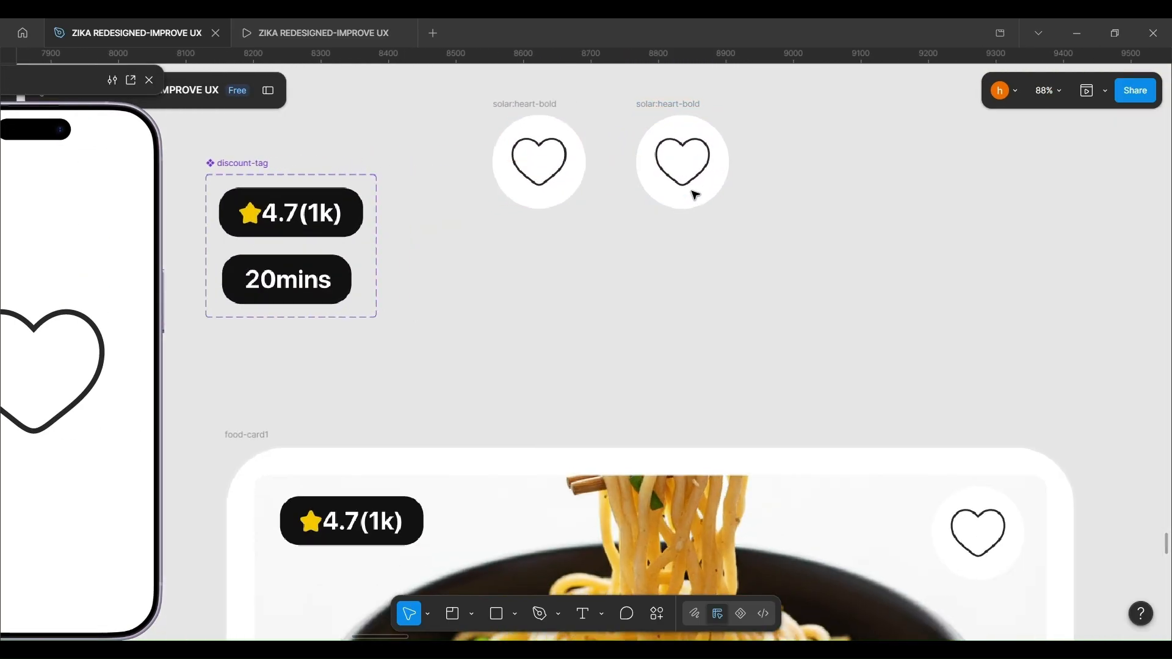
double_click(690, 182)
key("Escape")
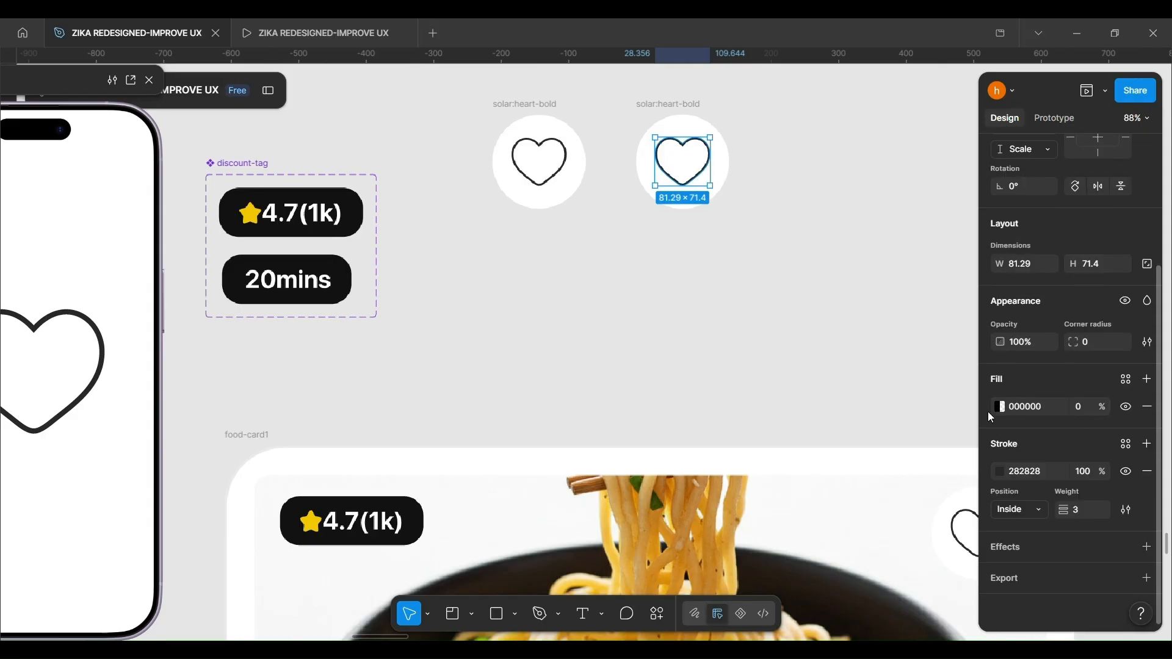
left_click(999, 407)
left_click(883, 355)
left_click_drag(1114, 408, 659, 399)
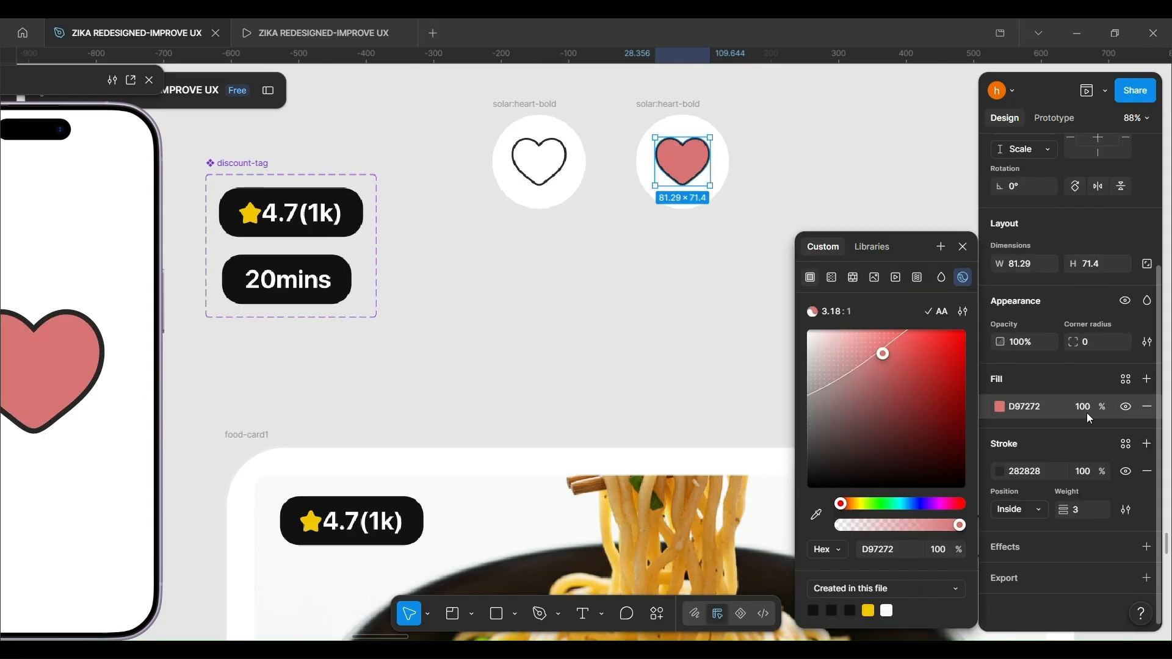
left_click_drag(883, 354, 963, 331)
scroll(675, 340, "right", 2)
scroll(598, 324, "down", 1)
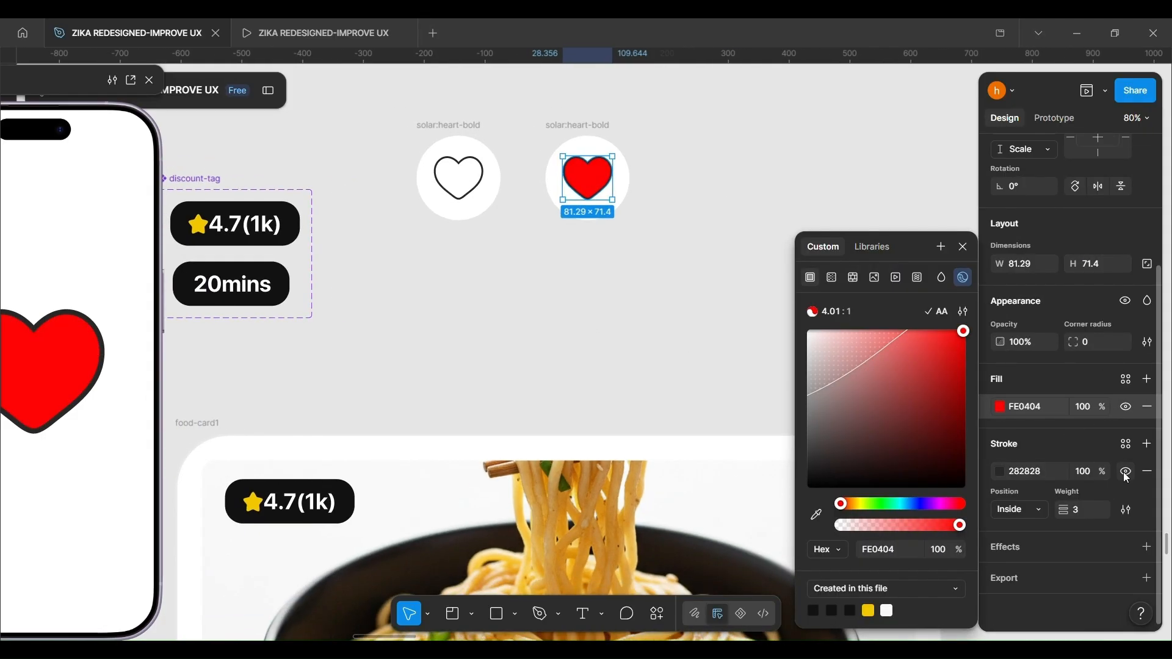
- Remove the red heart's stroke and adjust its fill colour to FF2525
left_click(1147, 471)
scroll(701, 261, "down", 5)
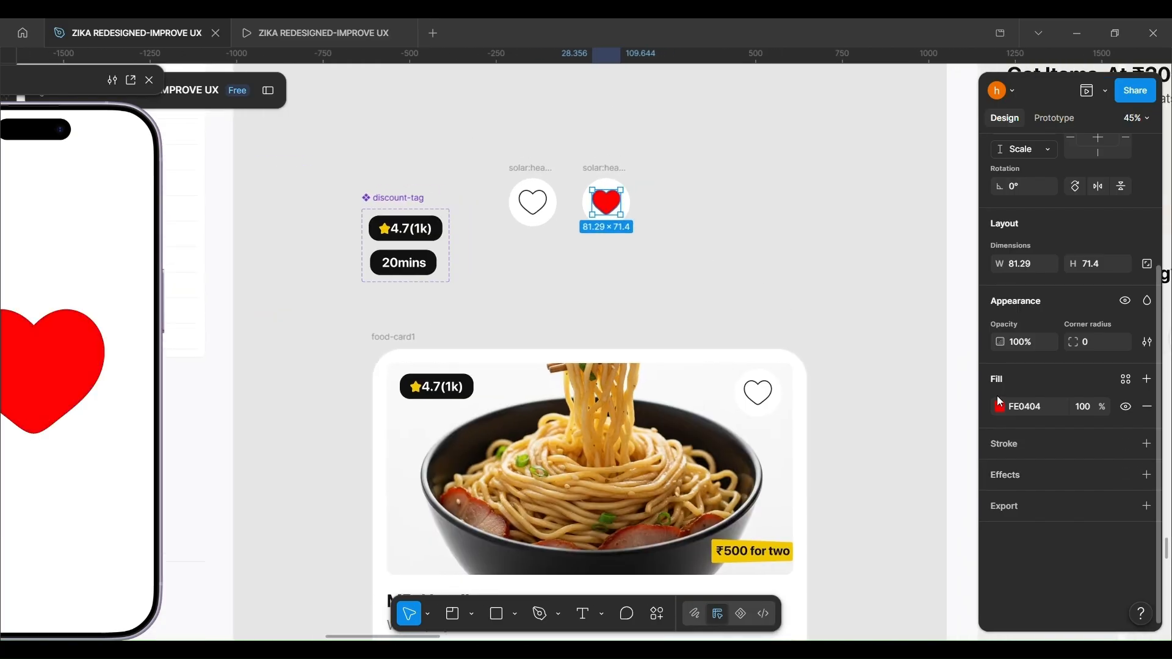
left_click(999, 405)
mouse_move(953, 332)
left_mouse_down()
mouse_move(916, 332)
mouse_move(961, 391)
mouse_move(947, 334)
left_mouse_up()
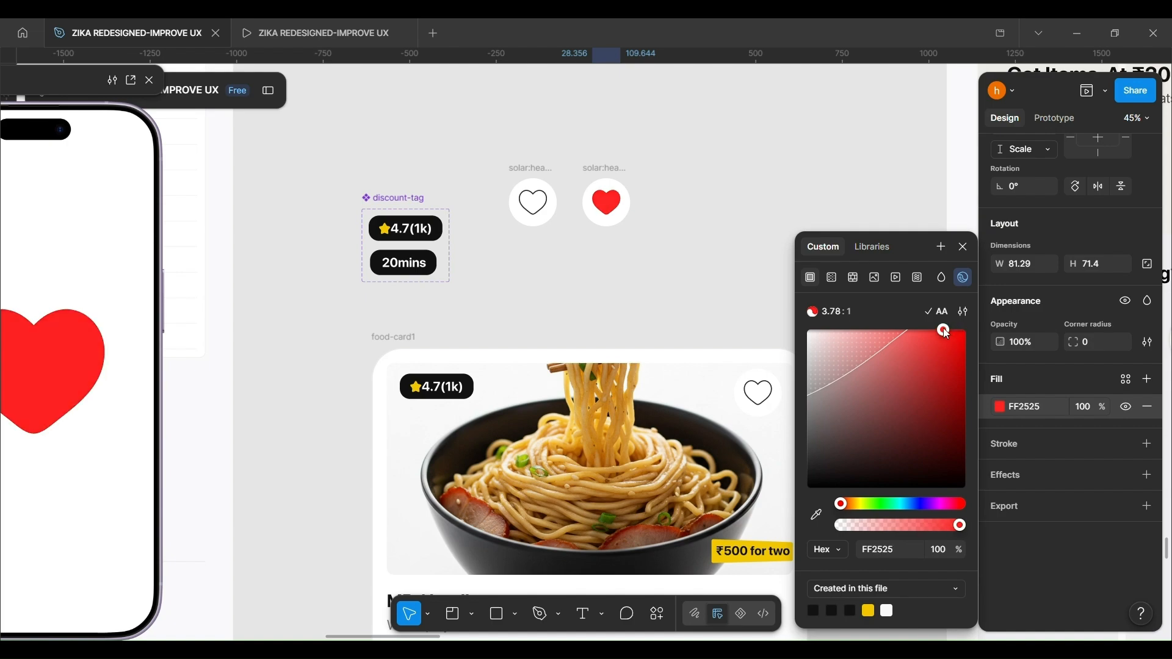
scroll(477, 188, "right", 2)
left_click(620, 157)
- Combine the outline heart and the red heart into one component set
scroll(549, 198, "up", 3)
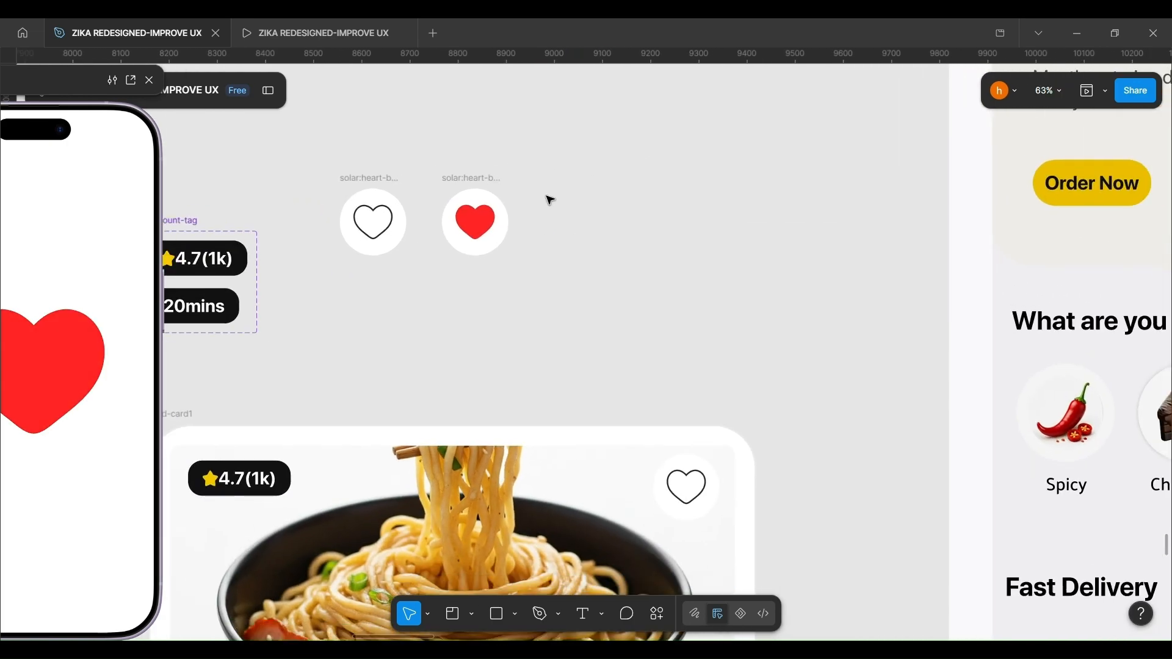
scroll(549, 200, "left", 1)
left_click_drag(335, 144, 593, 287)
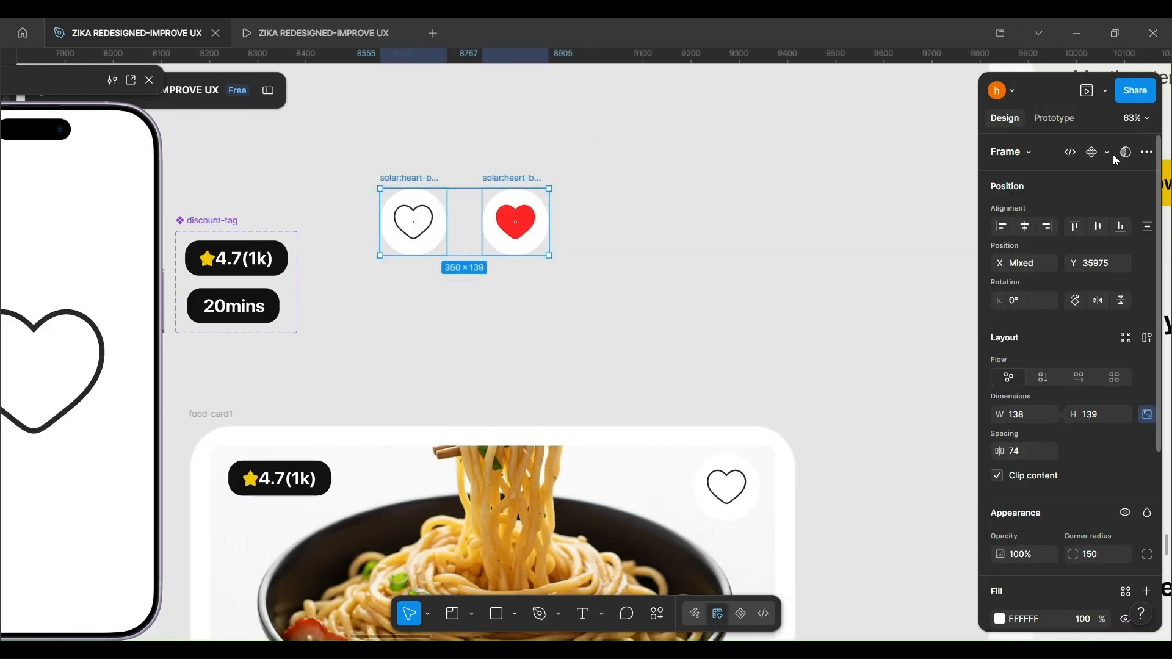
left_click(1107, 153)
left_click(1058, 215)
scroll(453, 230, "up", 2)
- Connect the outline heart variant to the red heart variant with an On tap, Change to interaction
left_click(431, 233)
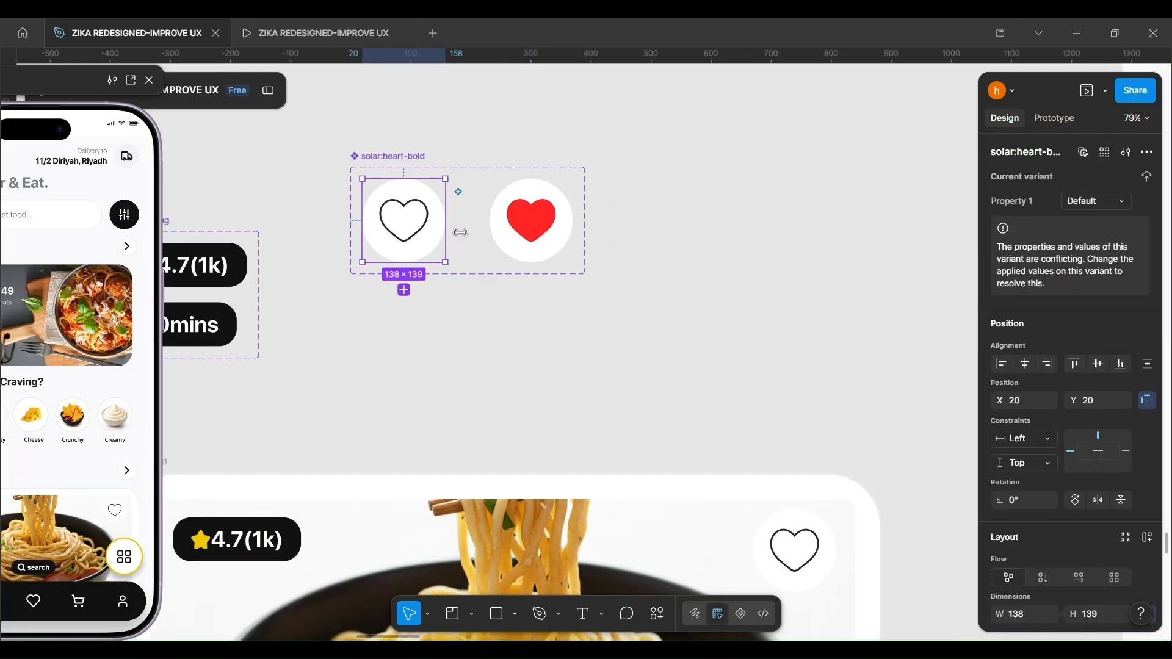
key("shift+e")
left_click_drag(505, 226, 506, 227)
left_click(532, 290)
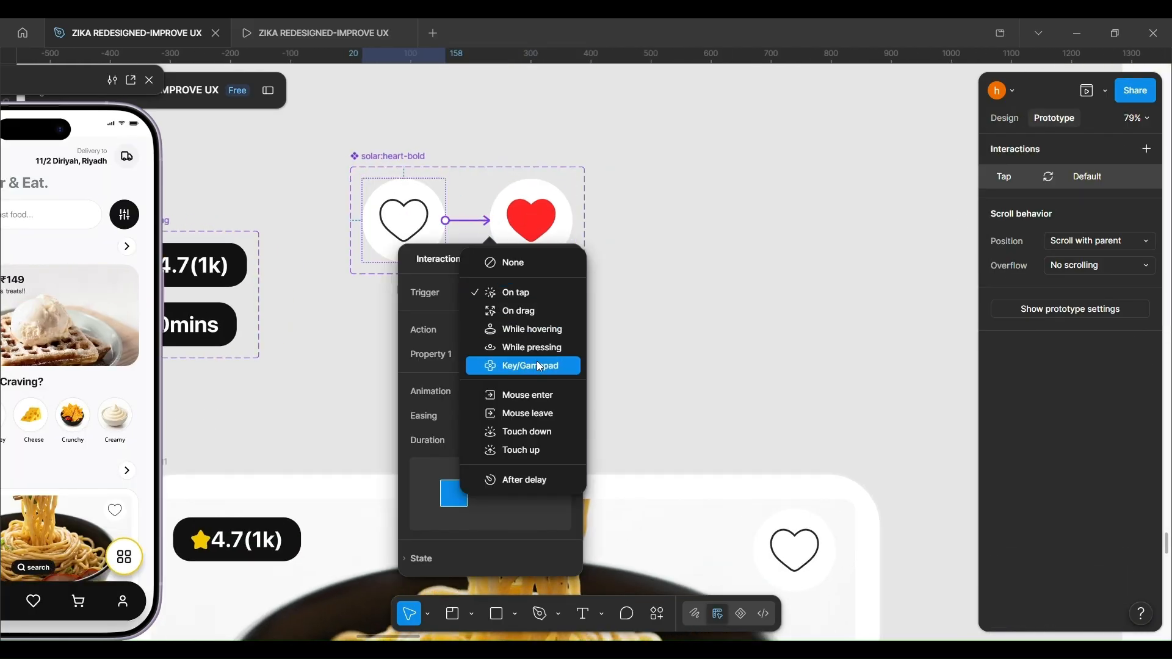
left_click(535, 298)
- Set the heart interaction's smart animate easing to Bouncy with a duration of 1000 ms
left_click(523, 417)
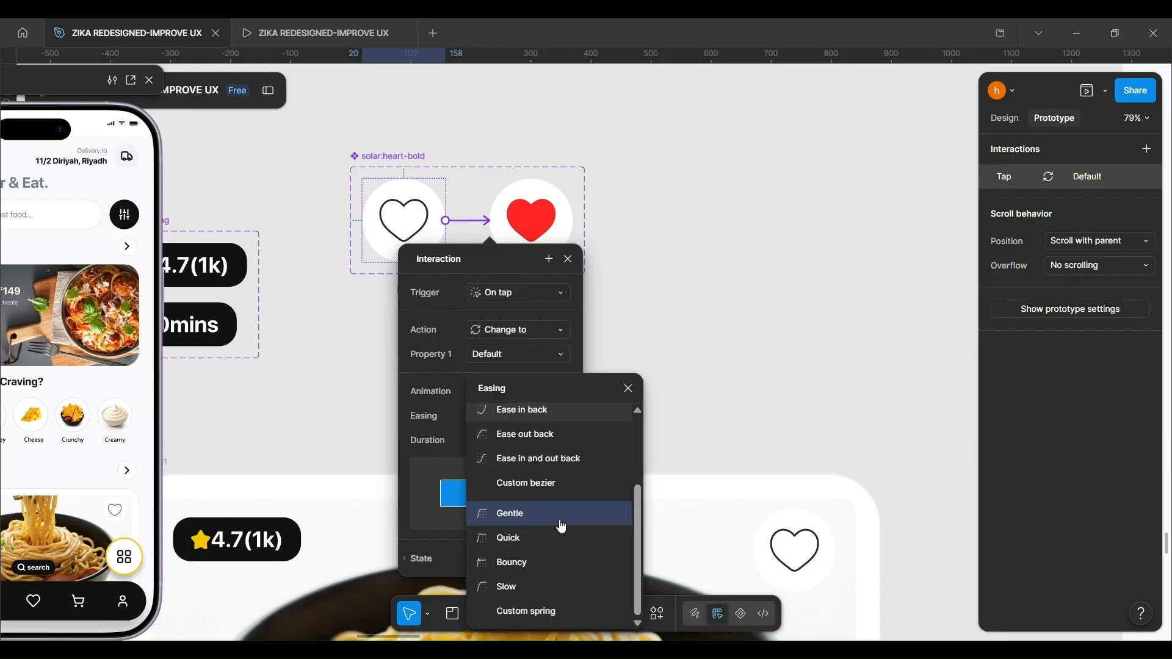
left_click(545, 564)
left_click_drag(537, 438, 502, 452)
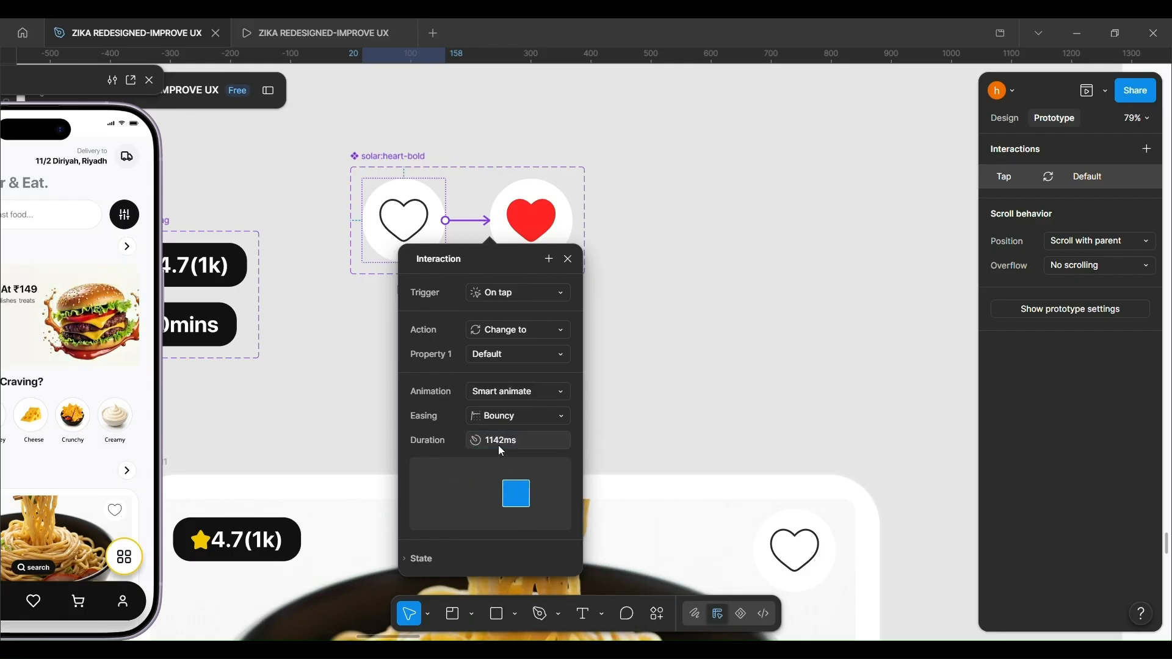
left_click_drag(382, 441, 333, 426)
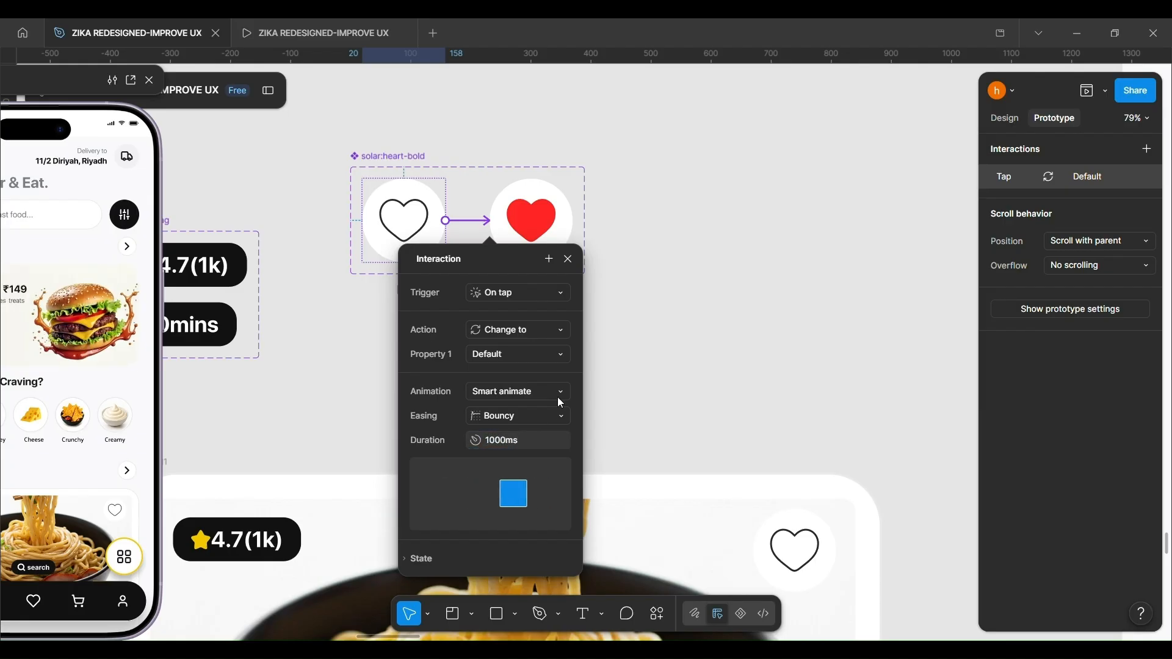
- Set the outline heart variant's Property 1 value to in-active
left_click(660, 280)
scroll(657, 277, "down", 3)
left_click(503, 245)
left_click(997, 116)
left_click(1095, 200)
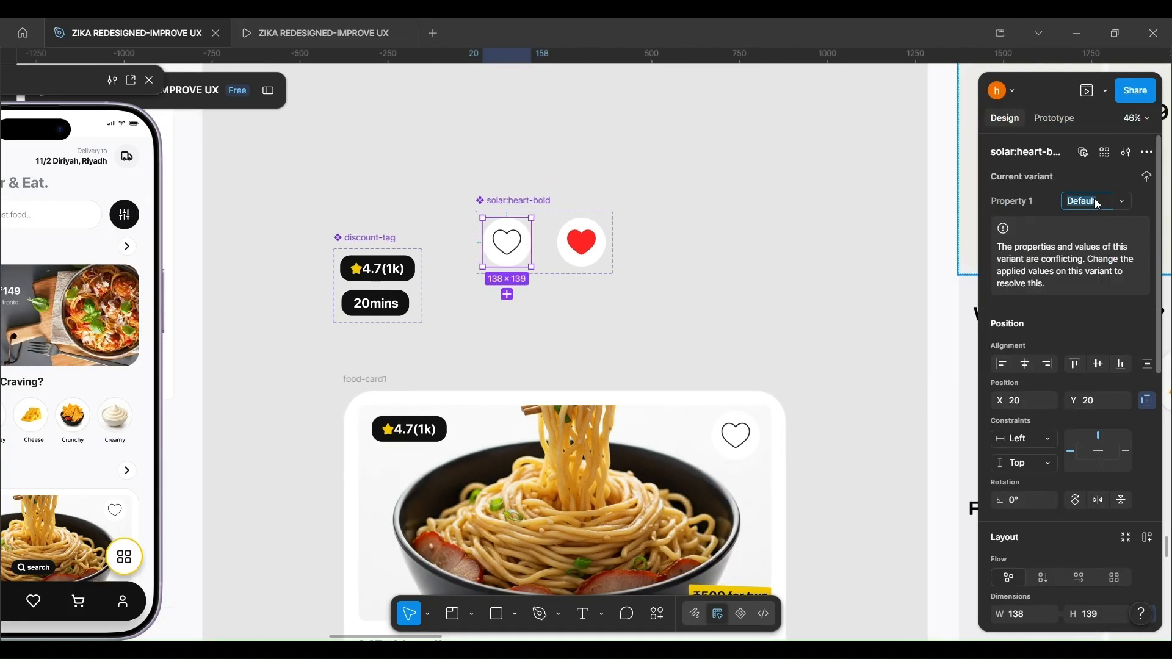
type("in-active")
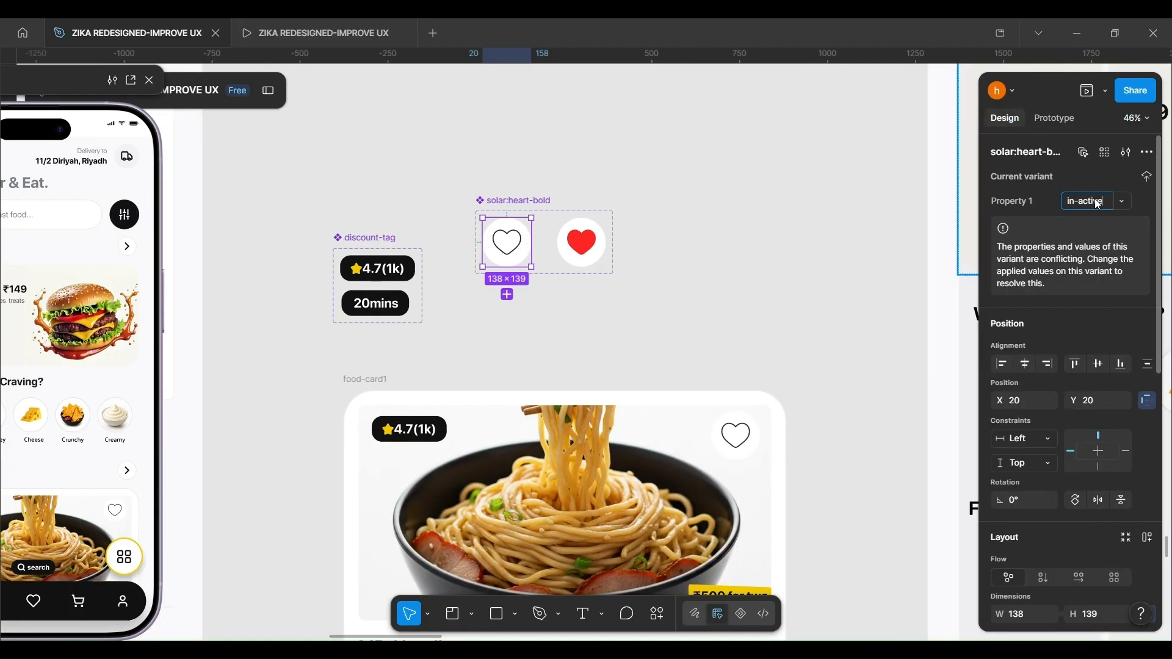
- Set the red heart variant's Property 1 value to active
left_click(596, 252)
left_click(1087, 203)
type("active")
key("Return")
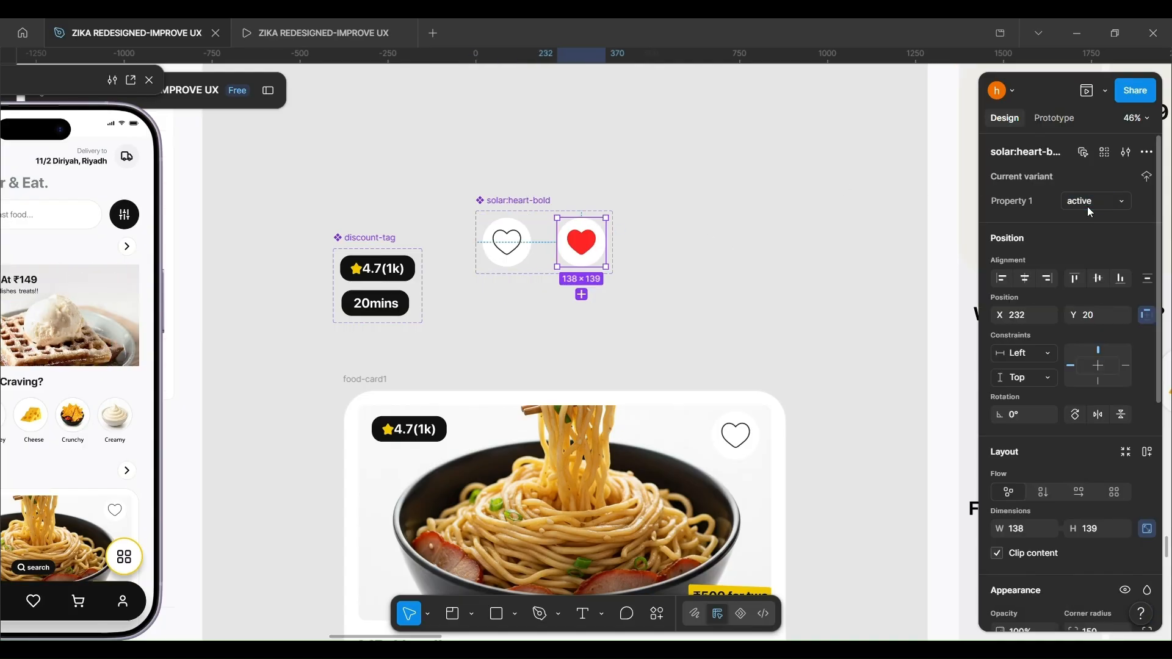
- Copy the in-active heart variant and replace the noodles card's heart icon with it
scroll(738, 390, "down", 1)
left_click(740, 382)
right_click(510, 186)
left_click(538, 180)
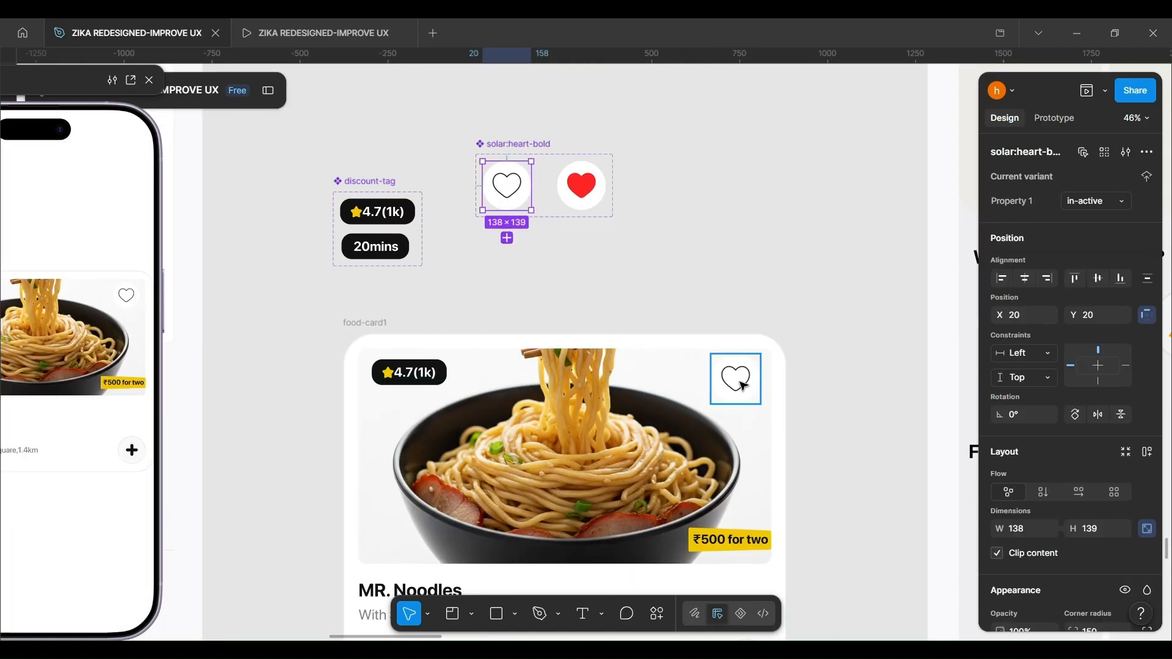
left_click(740, 383)
key("ctrl+shift+r")
- Replace the heart icons on the ice cream and skewers cards with the copied in-active heart variant
scroll(740, 385, "down", 3)
scroll(752, 431, "down", 2)
left_click(744, 411)
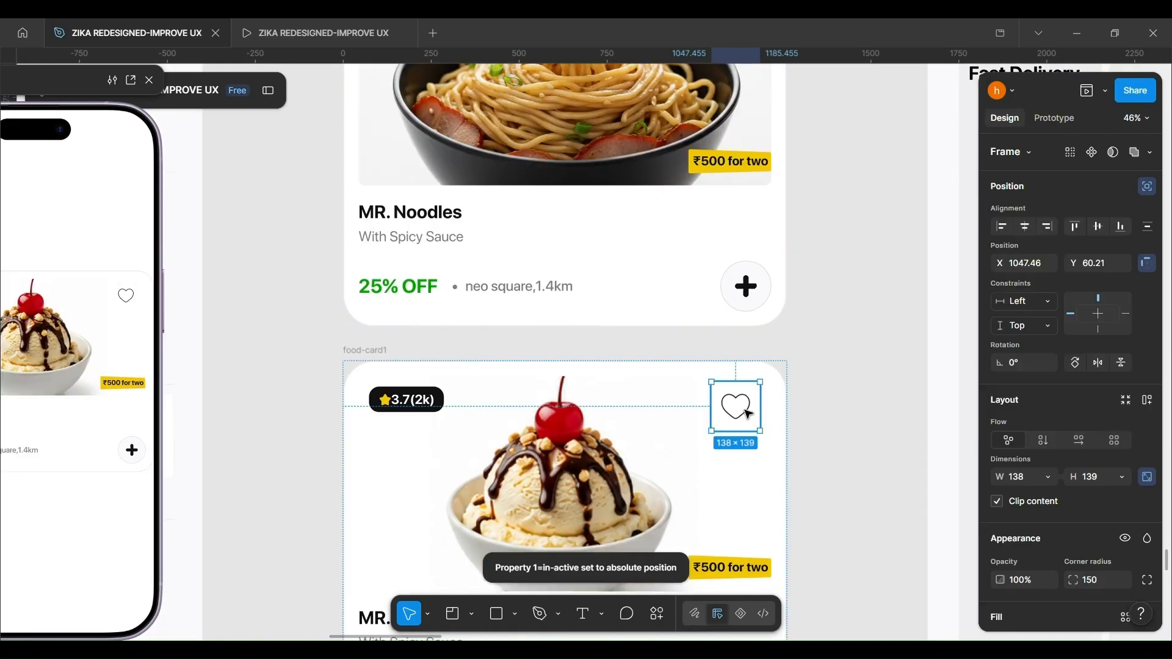
key("ctrl+shift+r")
scroll(744, 410, "down", 6)
left_click(738, 354)
key("ctrl+shift+r")
scroll(738, 354, "down", 1)
scroll(741, 357, "down", 4)
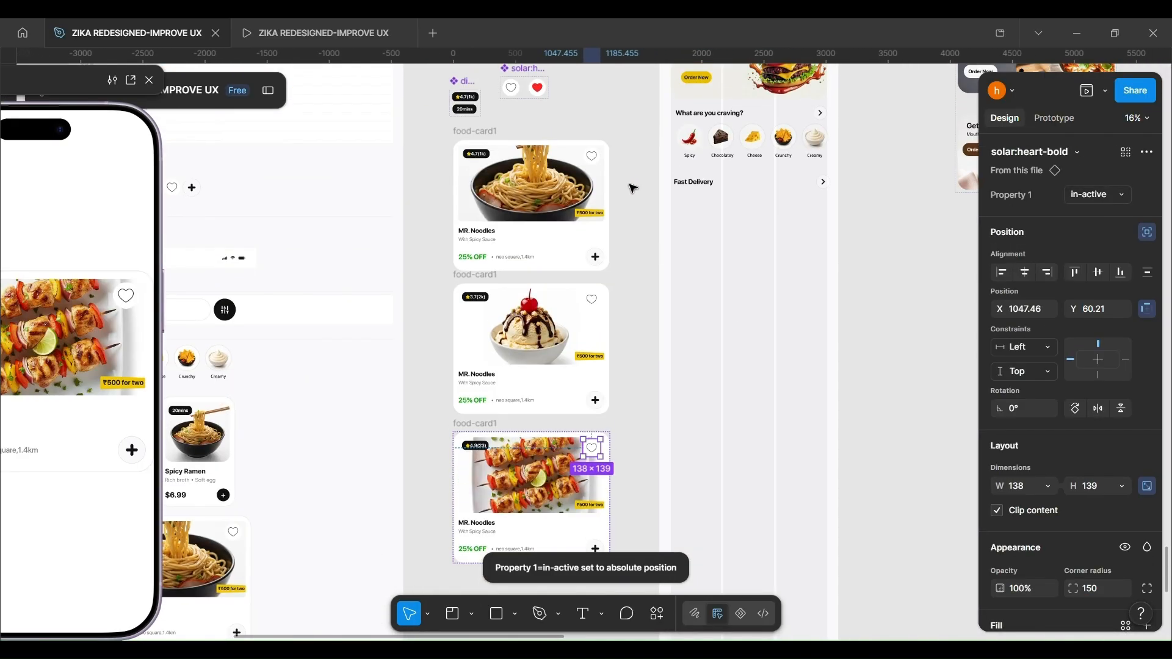
left_click(623, 206)
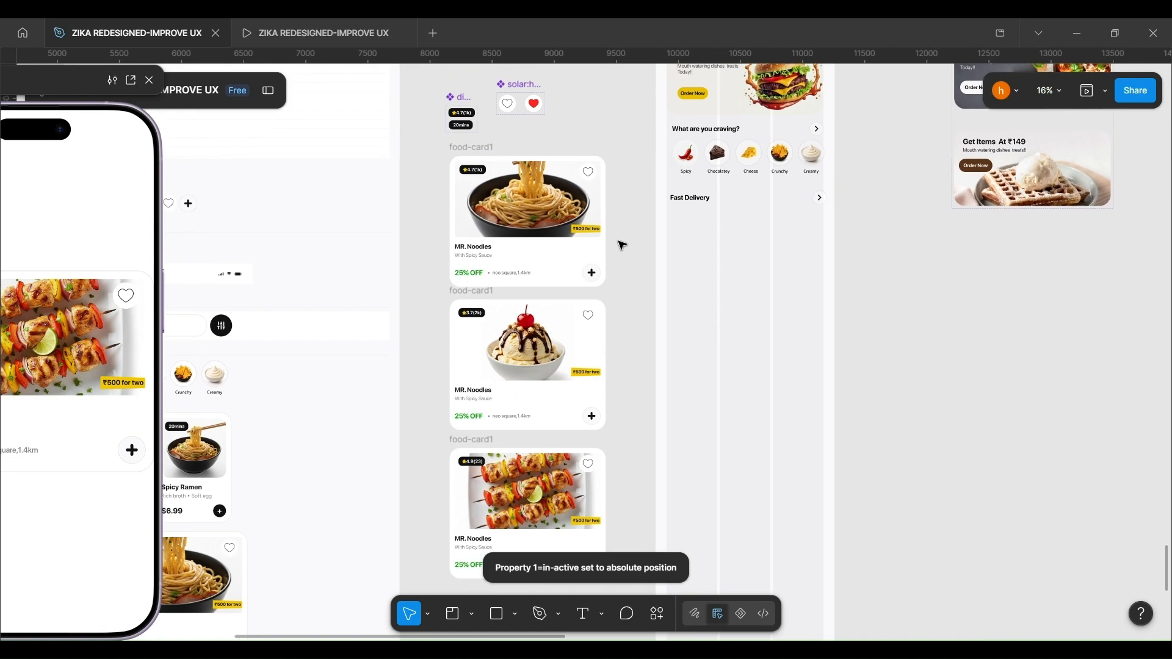
- Place a copy of the noodles card's add button above the card and duplicate it alongside
scroll(620, 243, "up", 3)
left_click(615, 385)
left_click_drag(615, 385, 556, 139)
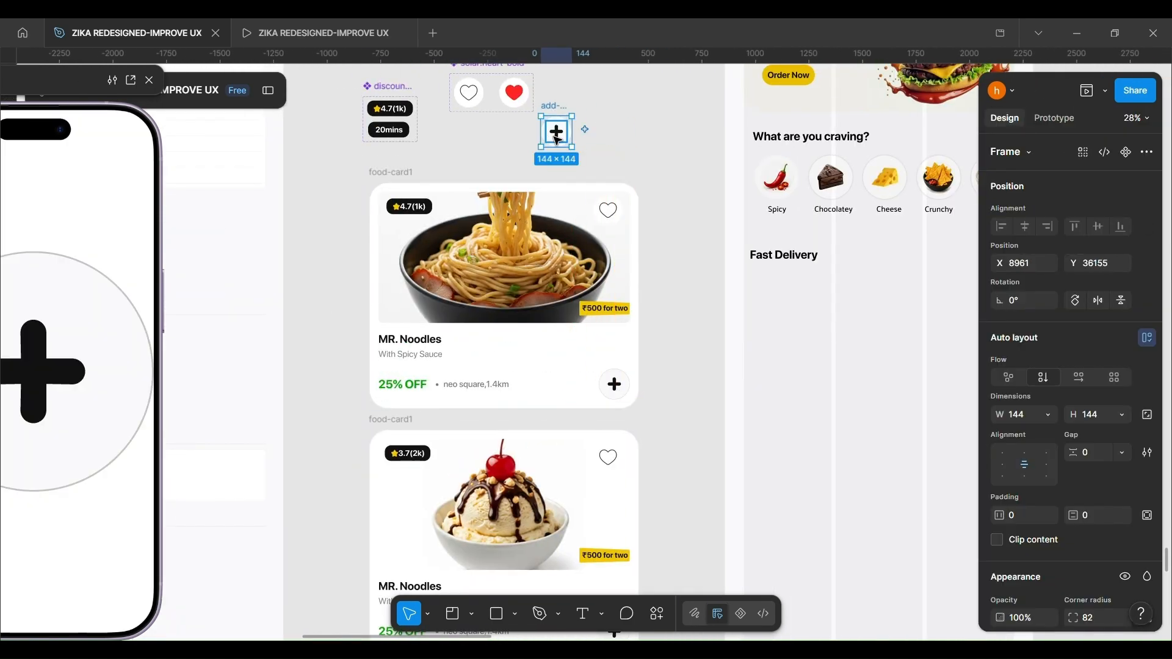
scroll(603, 159, "up", 4)
left_click_drag(527, 201, 611, 200)
scroll(612, 227, "up", 3)
double_click(611, 228)
left_click(712, 261)
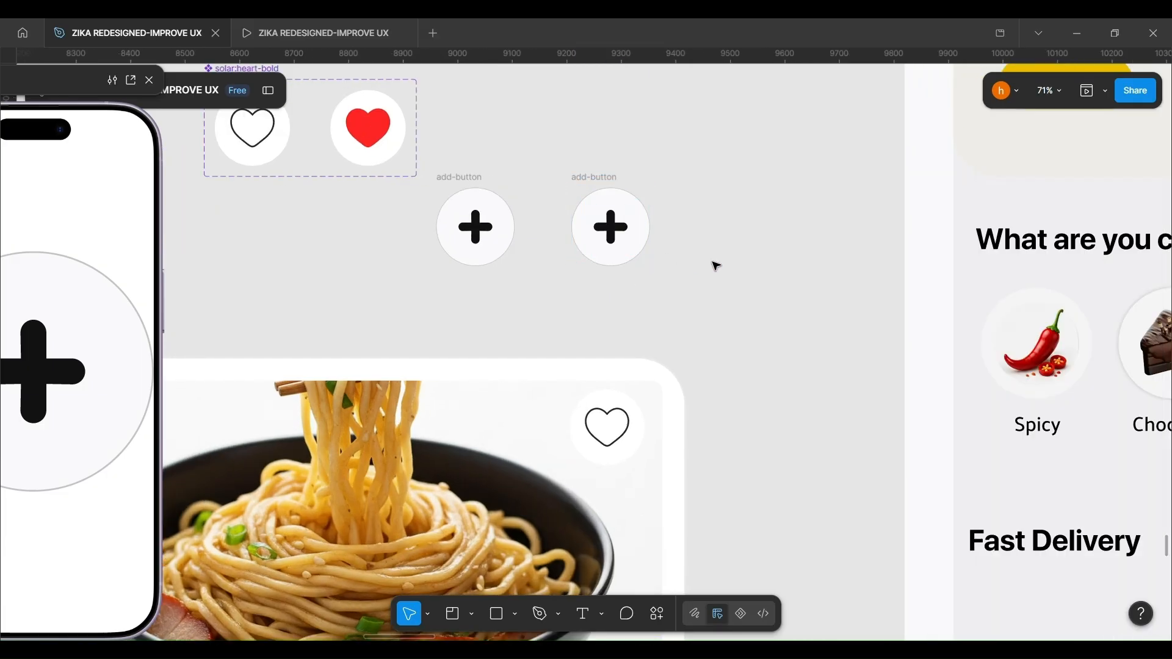
- Widen the second add button to about 398 px and arrange two plus icons horizontally inside it
scroll(711, 262, "down", 2)
left_click(611, 197)
left_click_drag(676, 261, 783, 261)
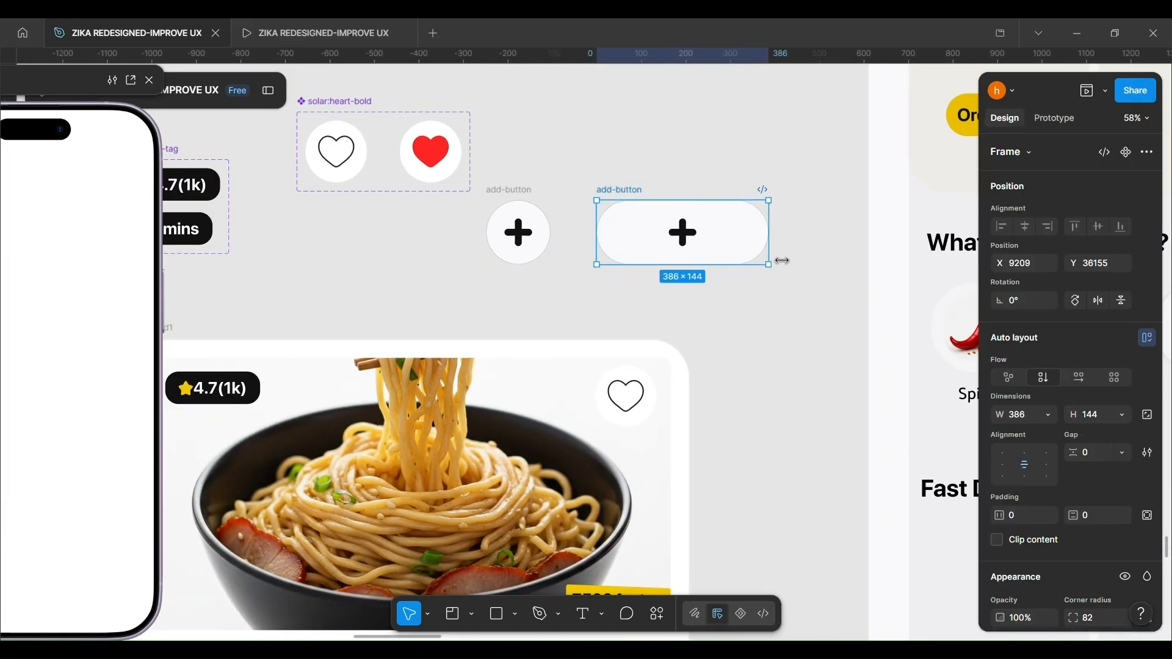
double_click(684, 233)
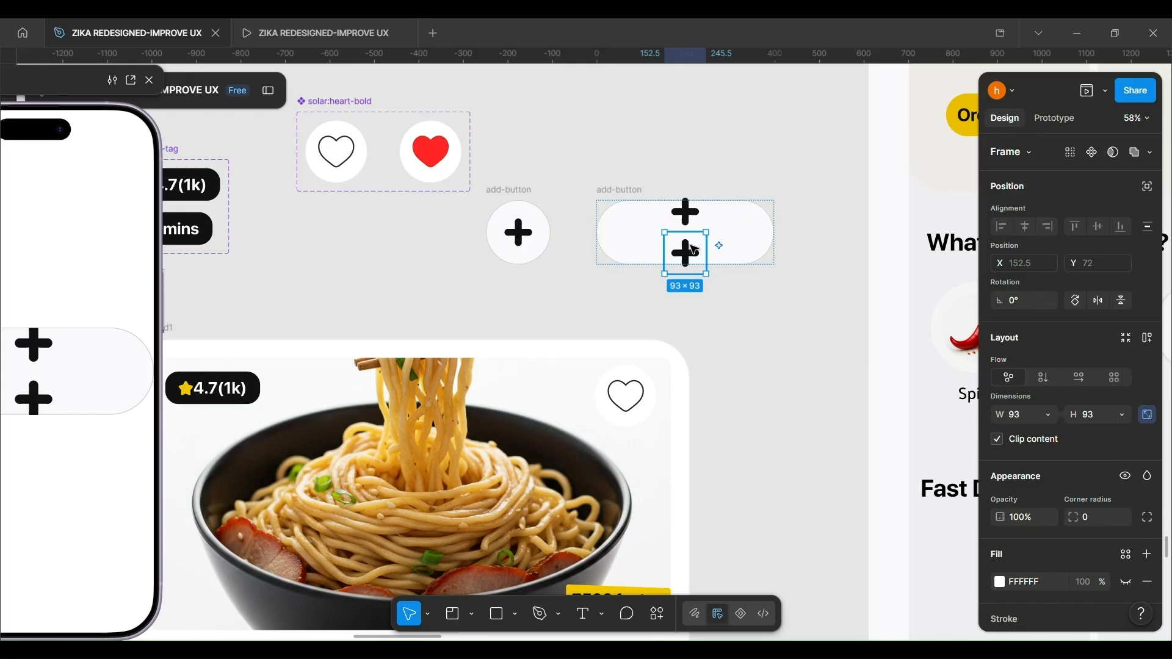
left_click(714, 228)
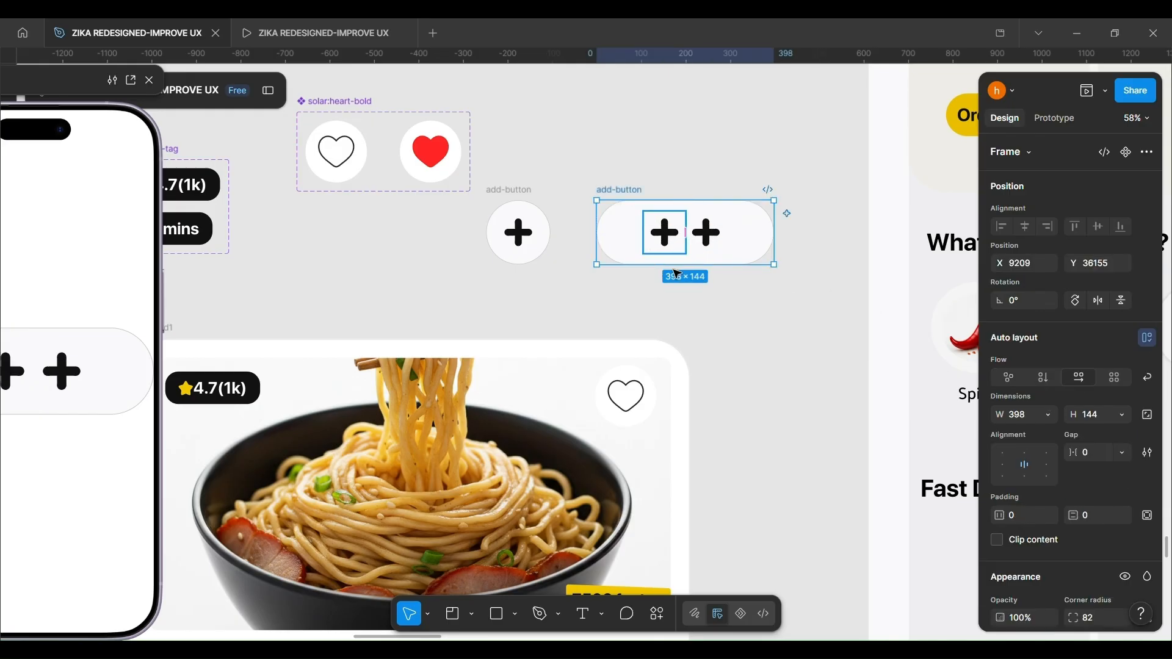
- Add a bold number 1 at font size 96 between the two plus icons in the wide add button
left_click(700, 243)
key("Escape")
scroll(710, 271, "up", 3)
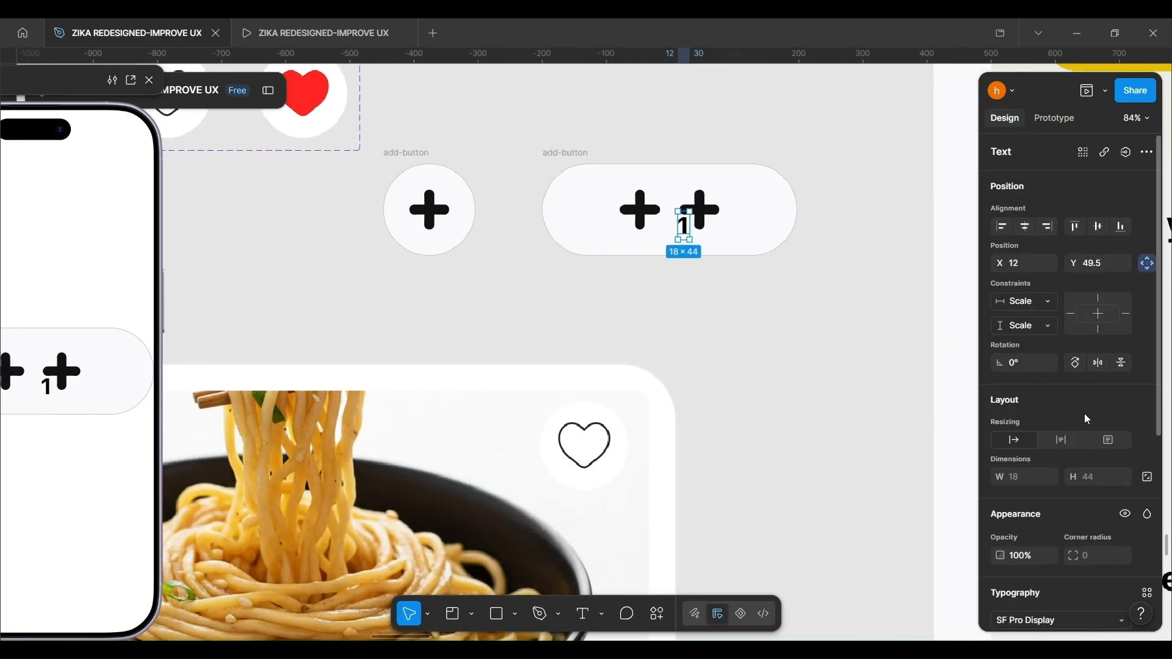
scroll(1080, 415, "down", 3)
left_click_drag(691, 246, 722, 353)
left_click(1112, 479)
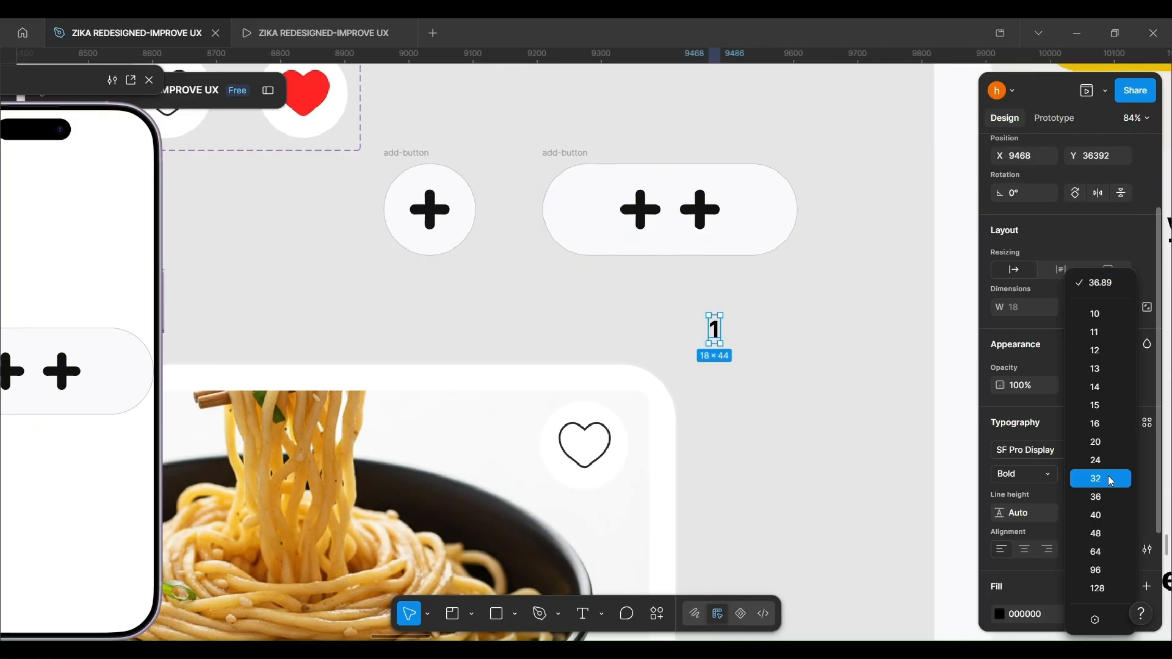
left_click(1098, 570)
left_click_drag(665, 237, 667, 236)
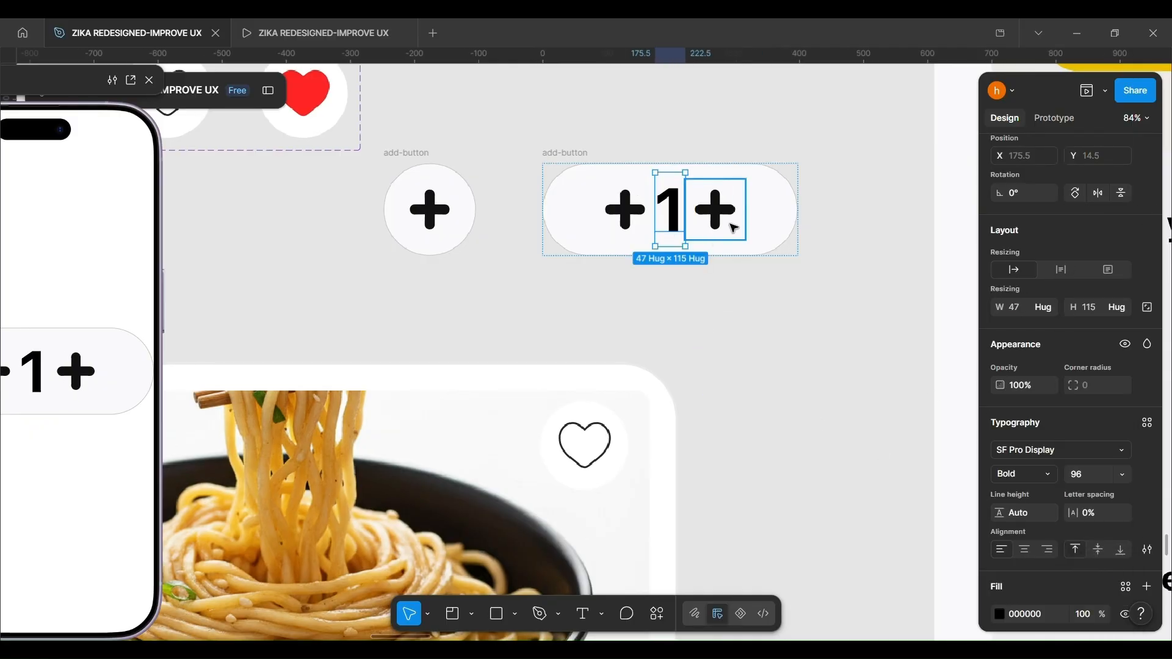
- Set the font size of the number 1 in the wide add button to 100
left_click(635, 225)
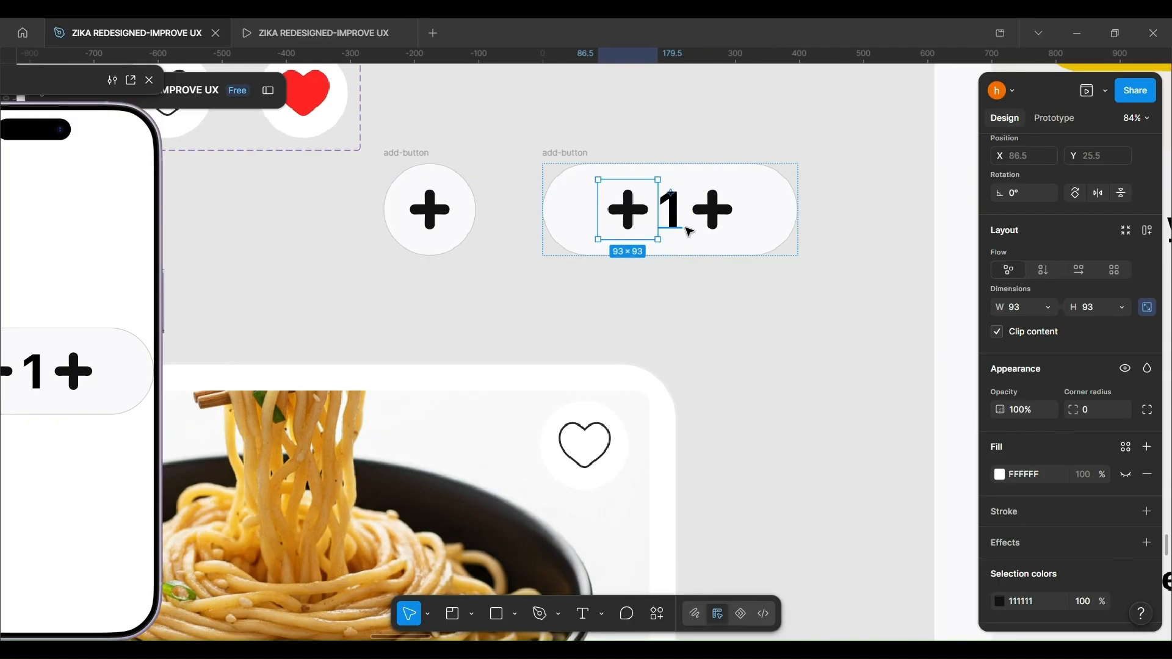
scroll(695, 227, "right", 1)
left_click(663, 226)
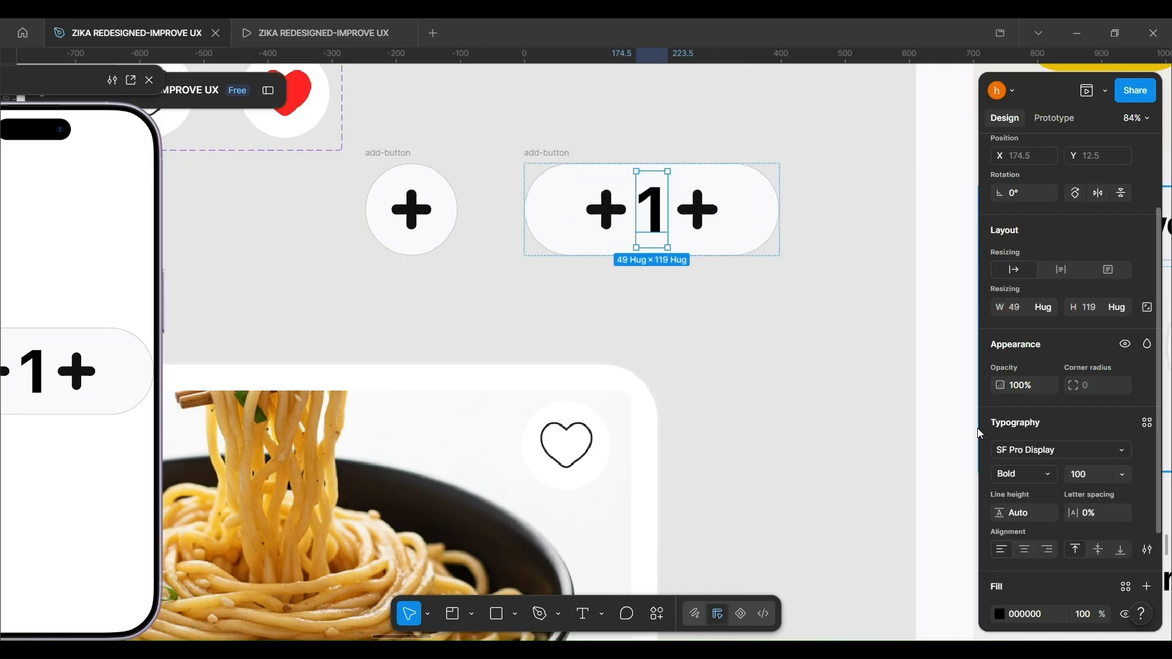
- Space the items in the wide add button with a gap of 38 and open the plus after the number 1 for vector editing
left_click(565, 223)
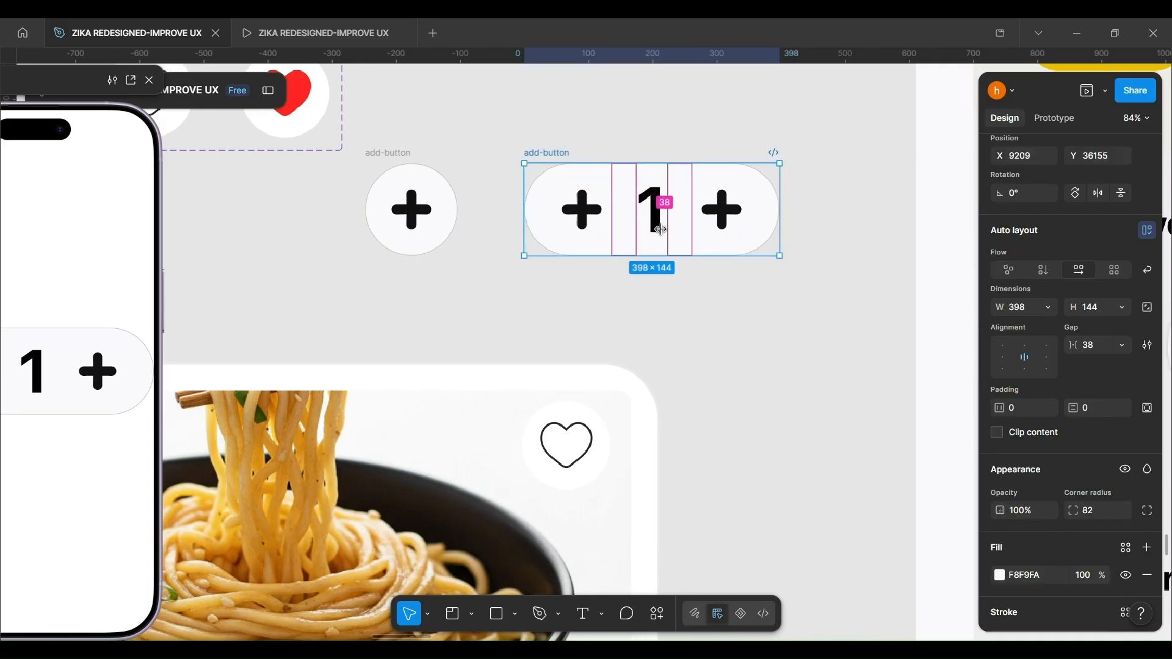
double_click(732, 222)
scroll(729, 210, "up", 3)
double_click(727, 204)
scroll(724, 189, "up", 6)
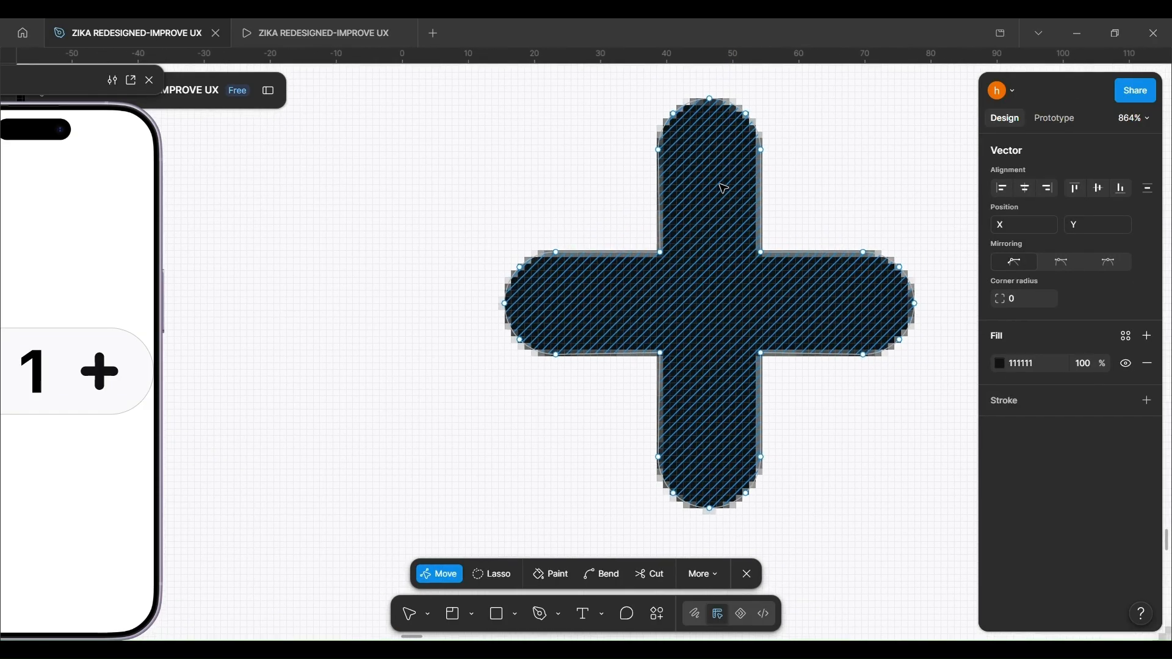
- Cut off and remove the upper arm of this plus vector, levelling the leftover stub with the horizontal bar
scroll(723, 189, "right", 2)
left_click(649, 574)
scroll(559, 284, "up", 3)
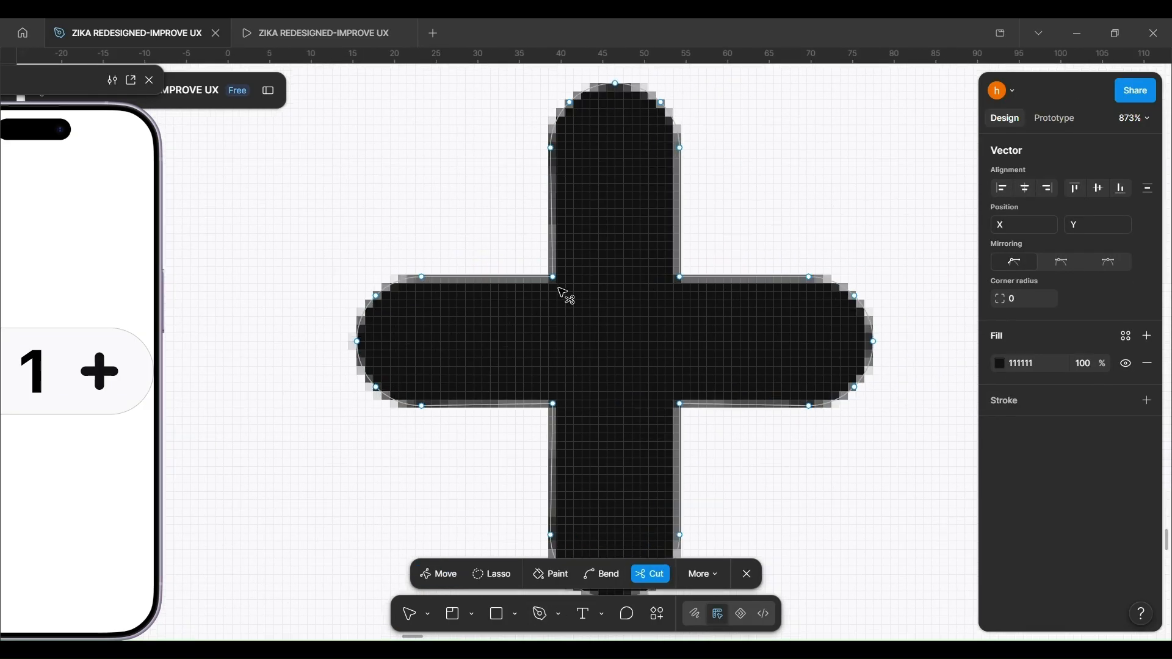
left_click_drag(532, 251, 749, 251)
left_click_drag(684, 216, 675, 173)
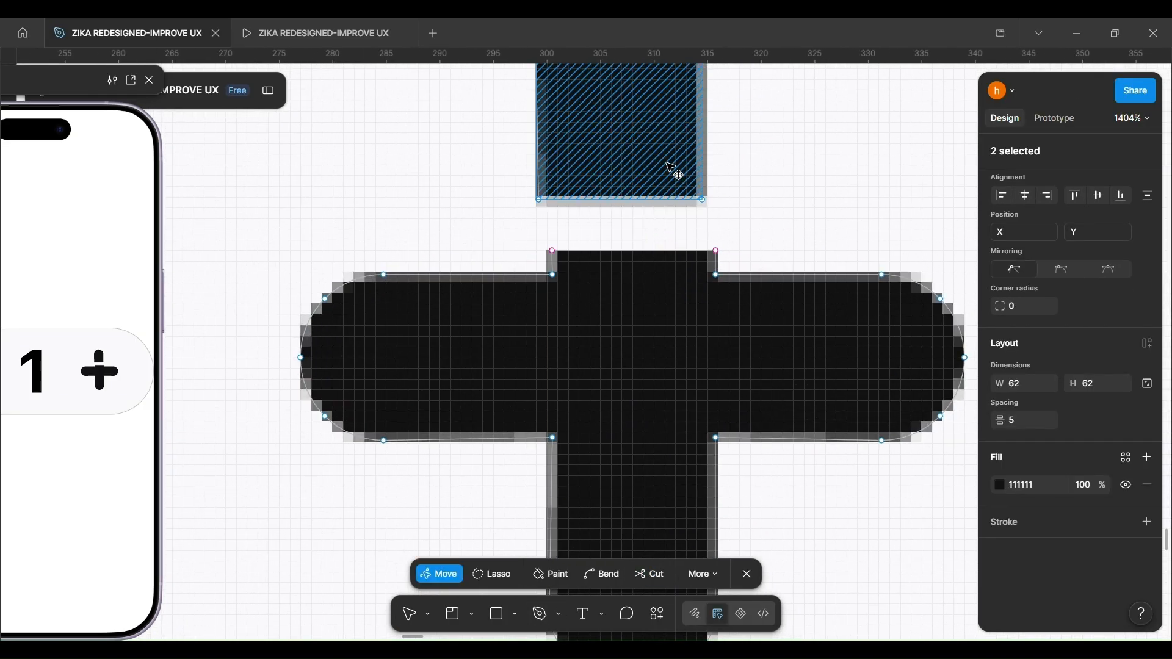
scroll(641, 199, "down", 3)
scroll(636, 199, "up", 10)
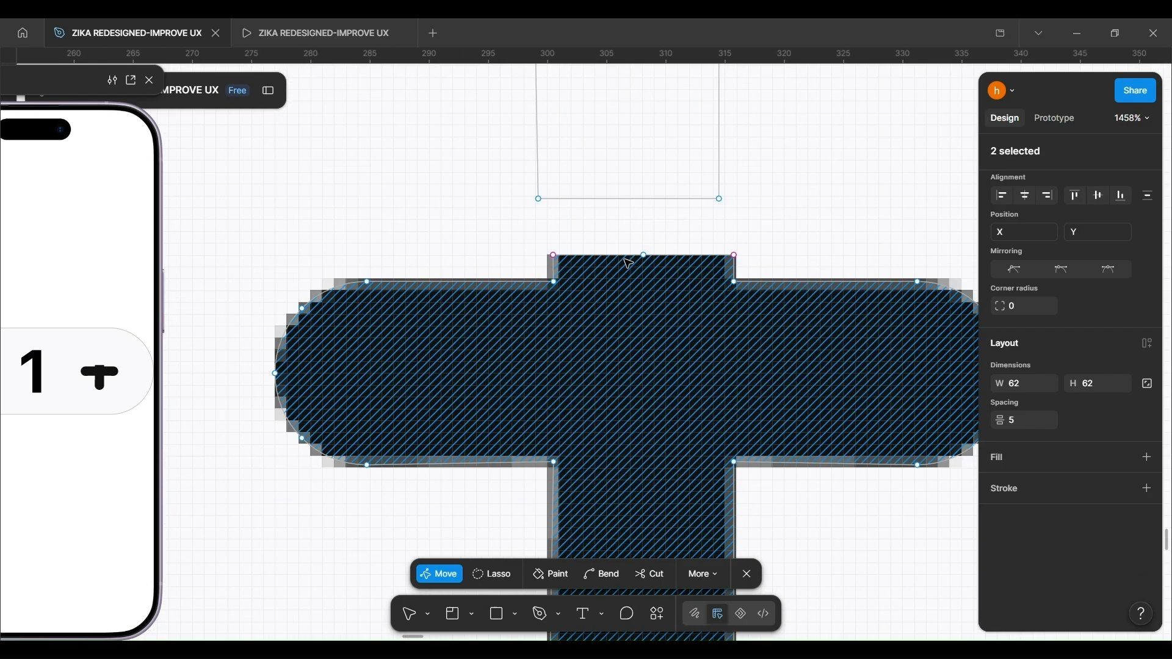
key("ctrl+z")
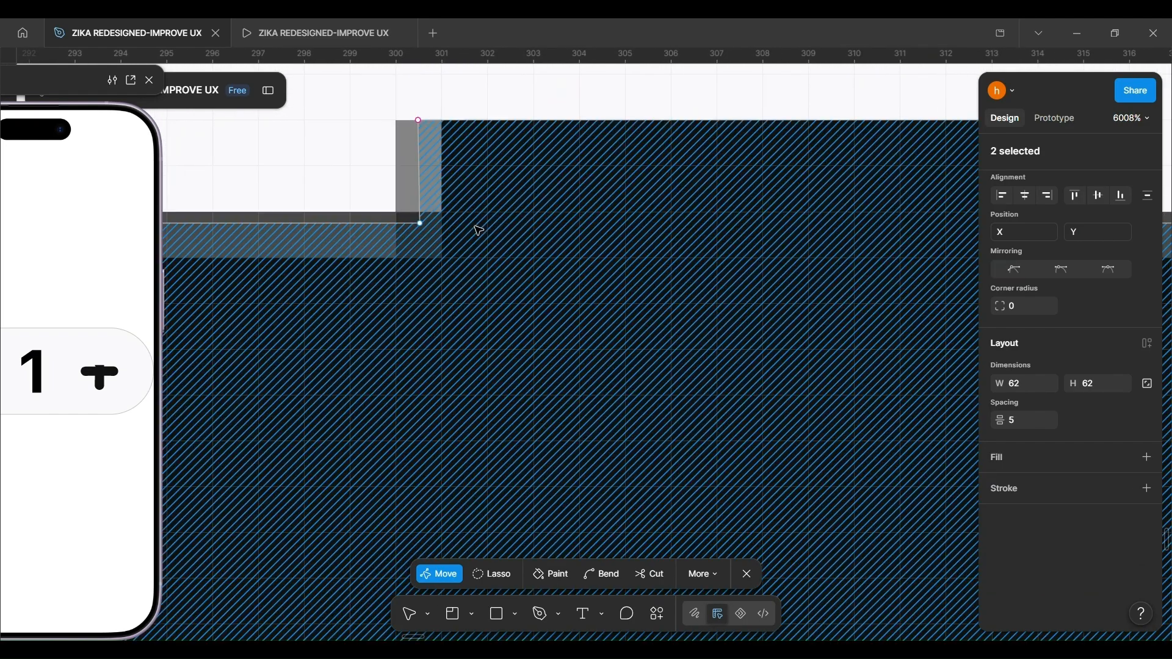
scroll(479, 227, "down", 2)
left_click_drag(368, 103, 681, 183)
scroll(671, 177, "down", 10)
- Cut off and delete the lower arm of the same vector and tidy its cut edge to form a minus sign
scroll(612, 282, "up", 6)
left_click(649, 574)
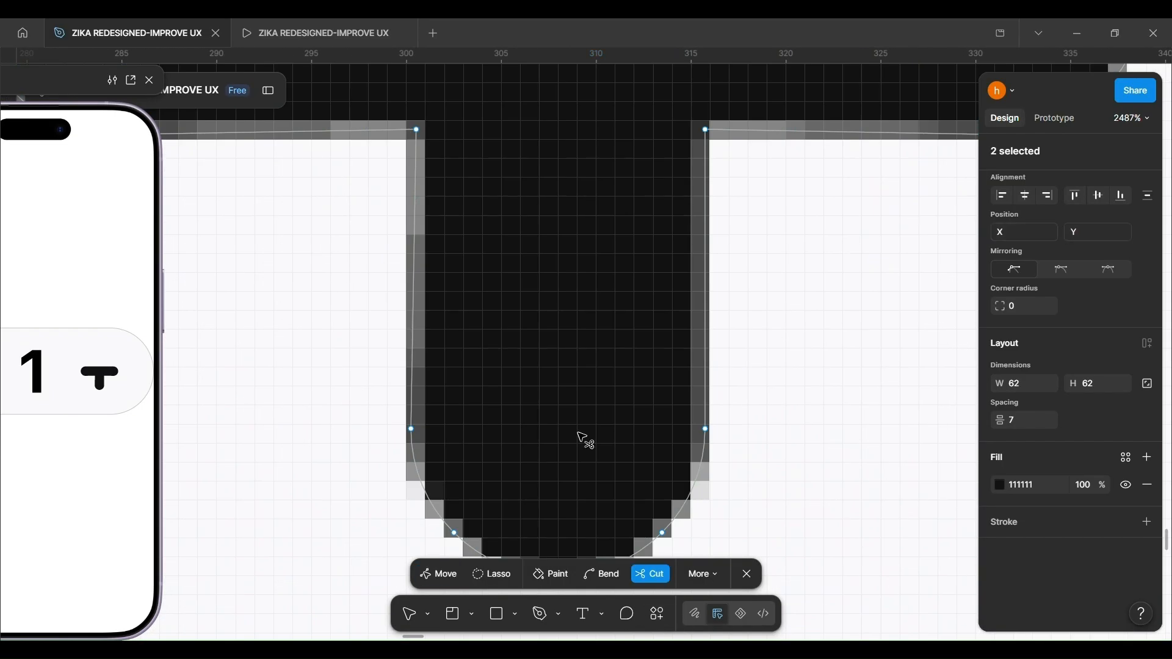
scroll(401, 233, "up", 4)
left_click_drag(899, 229, 898, 229)
left_click_drag(573, 341, 595, 385)
key("Delete")
scroll(594, 384, "up", 1)
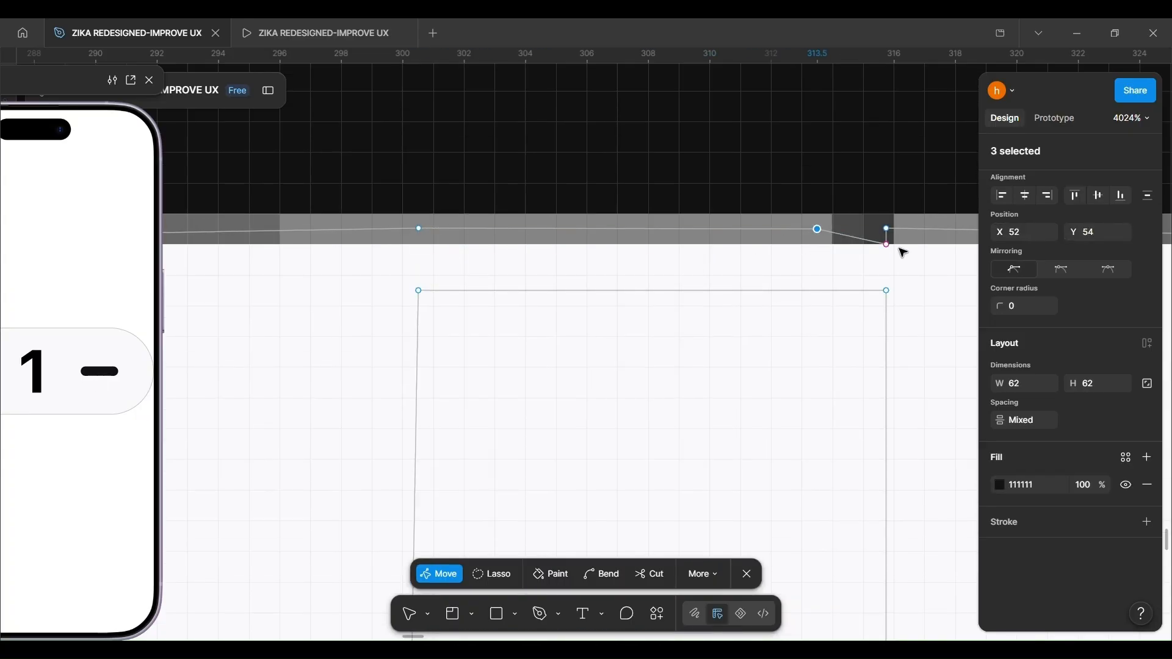
left_click_drag(835, 244, 818, 230)
scroll(624, 282, "down", 7)
double_click(366, 359)
scroll(350, 367, "down", 10)
scroll(378, 397, "left", 5)
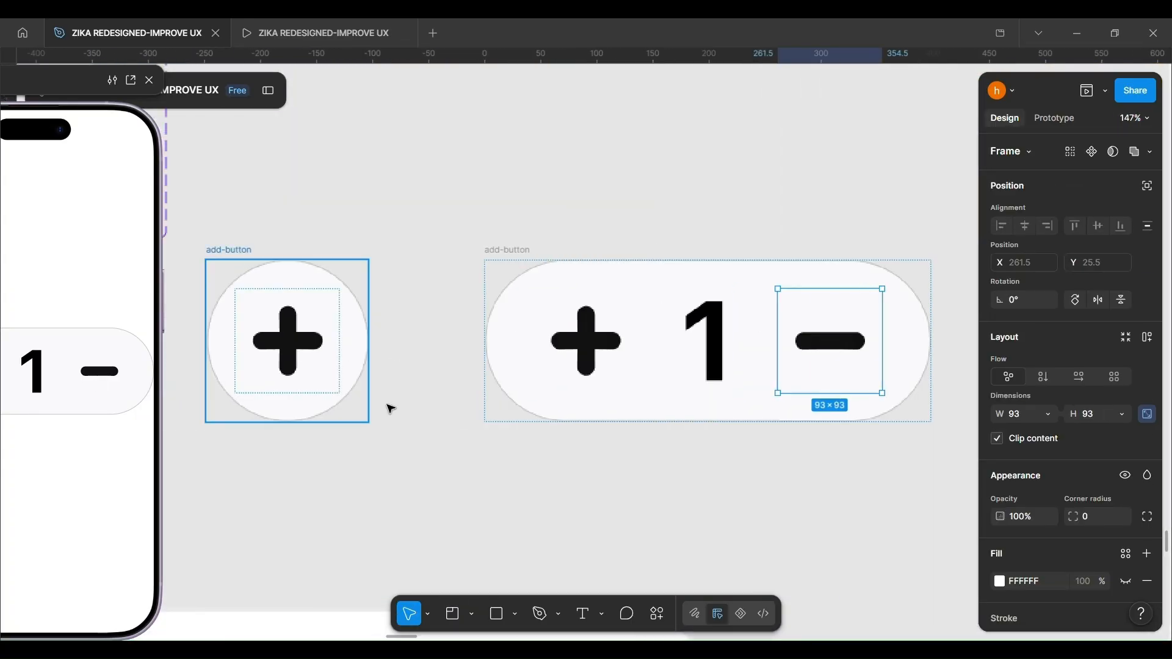
- Move the remaining plus icon in the wide add button past the minus sign to the opposite end
scroll(415, 406, "right", 2)
left_click(482, 402)
left_click(478, 272)
left_click_drag(477, 272, 763, 280)
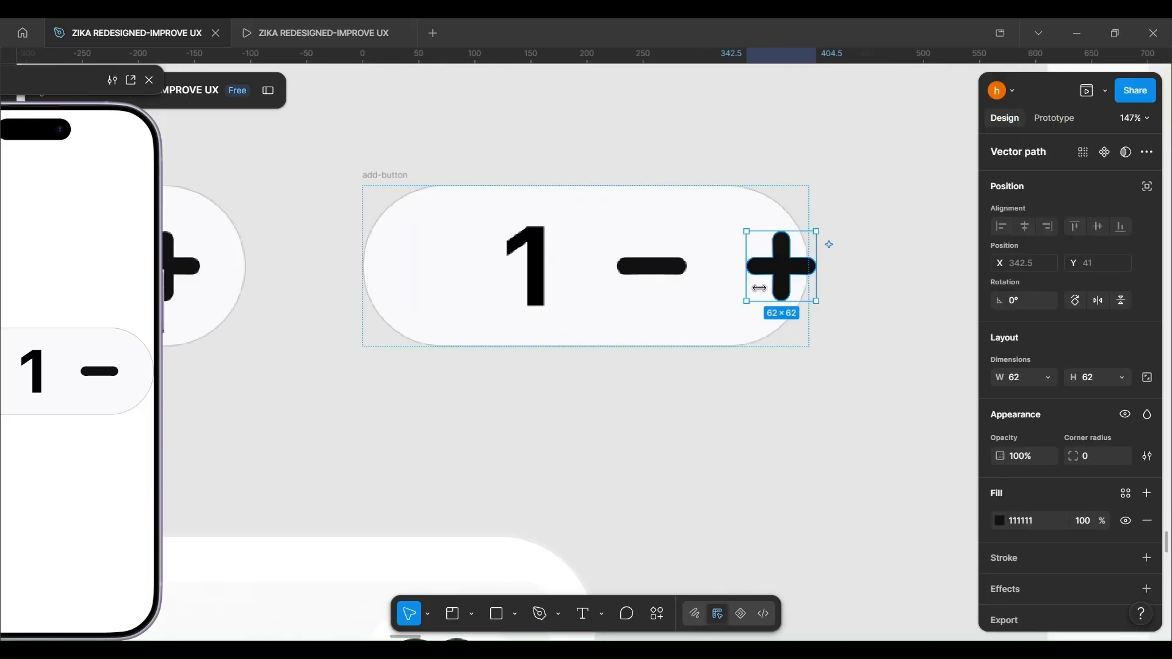
left_click_drag(654, 269, 459, 266)
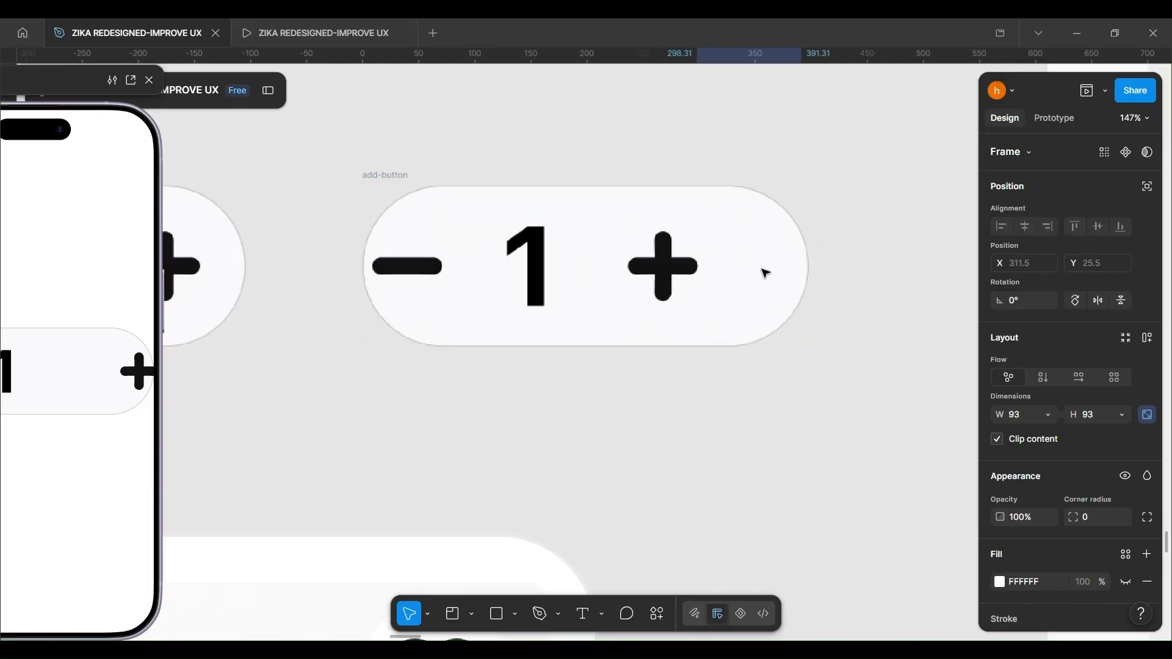
left_click_drag(763, 271, 764, 270)
key("ctrl+z")
key("ctrl+z")
key("ctrl+z")
key("Escape")
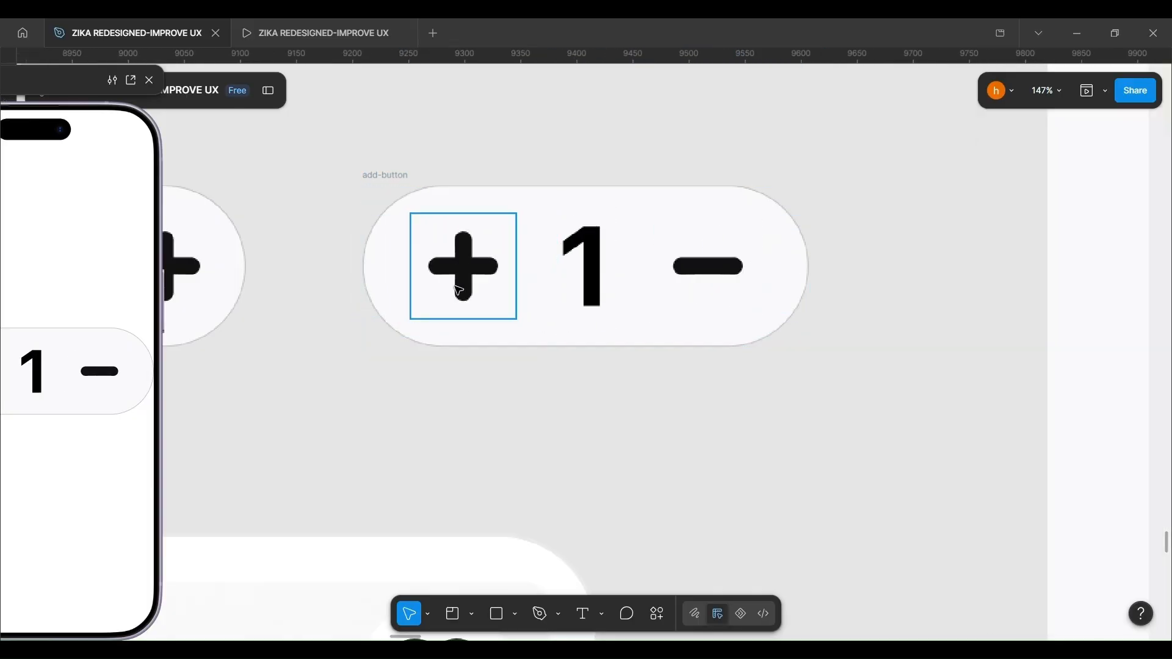
- Rearrange the items in the wide add-button so their order is minus, 1, plus
left_click_drag(466, 283, 721, 280)
left_click(572, 271)
left_click_drag(571, 271, 441, 254)
key("ctrl+z")
key("ctrl+z")
scroll(628, 275, "down", 5)
left_click(665, 348)
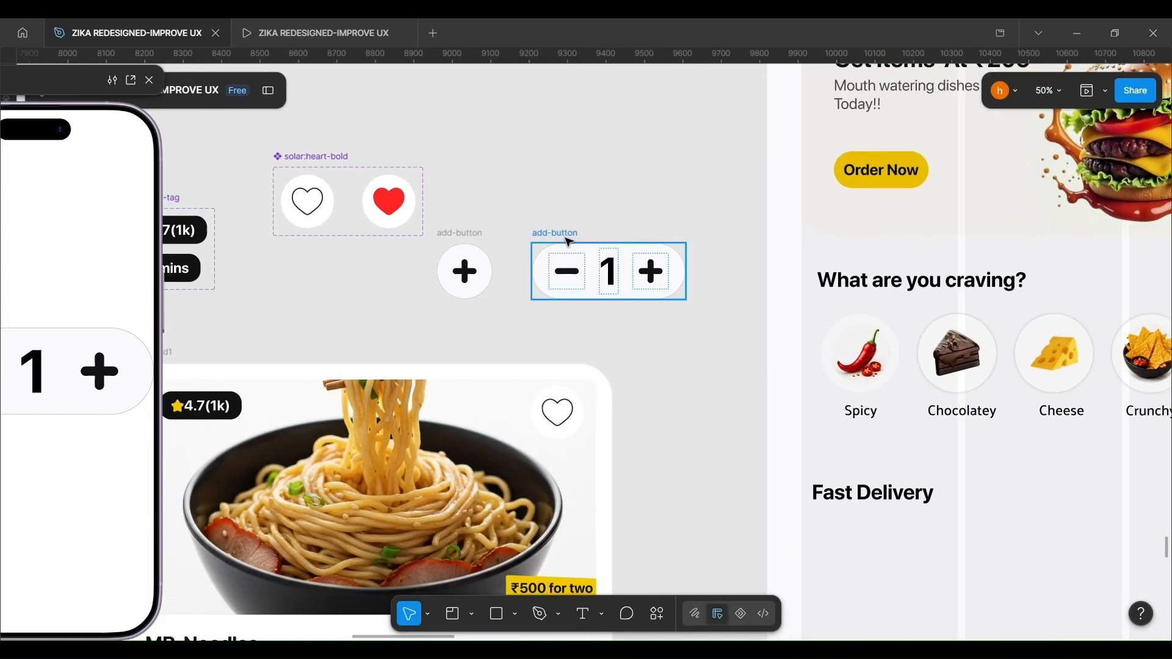
- Set the fill of the wide minus-1-plus add-button frame to the yellow F2C600
left_click(565, 237)
scroll(1051, 500, "down", 3)
left_click(998, 380)
left_click(867, 611)
scroll(672, 410, "right", 1)
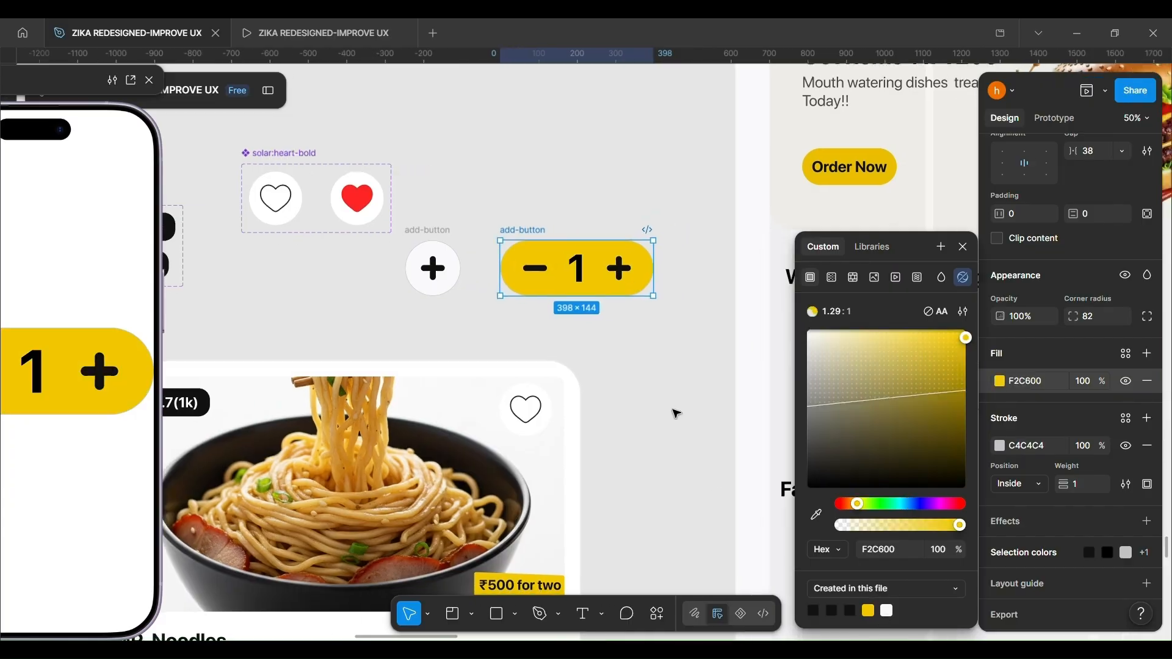
- Combine the round plus add-button and the yellow add-button into one component set
scroll(676, 414, "down", 3)
scroll(635, 378, "up", 2)
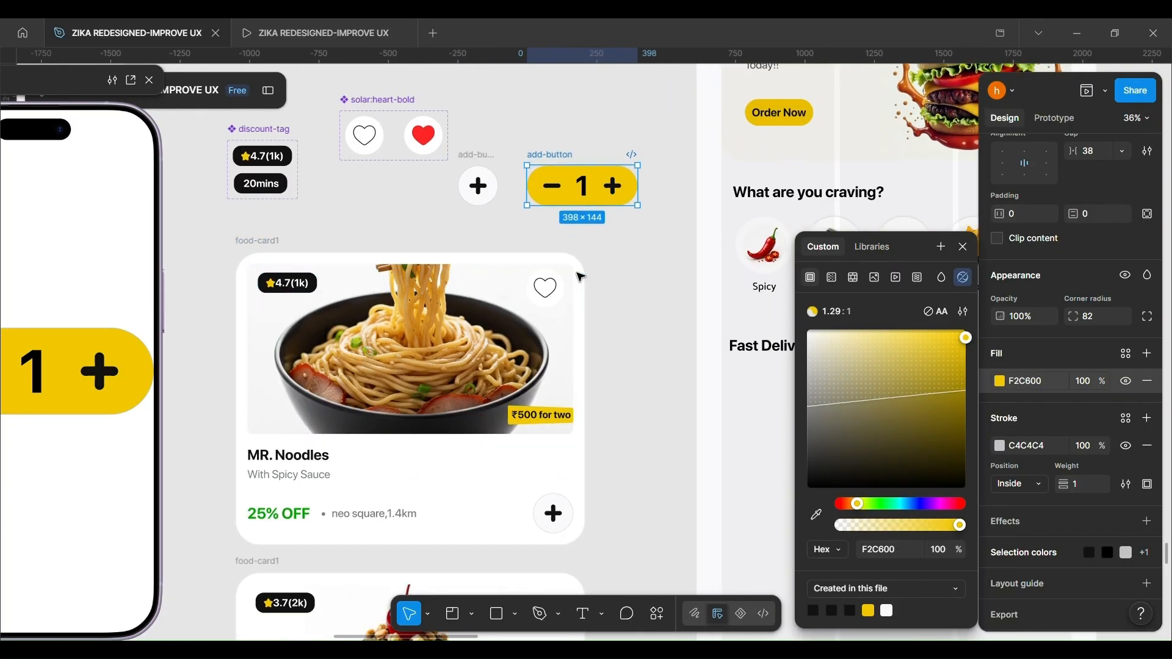
left_click(479, 186, "shift")
left_click(1107, 152)
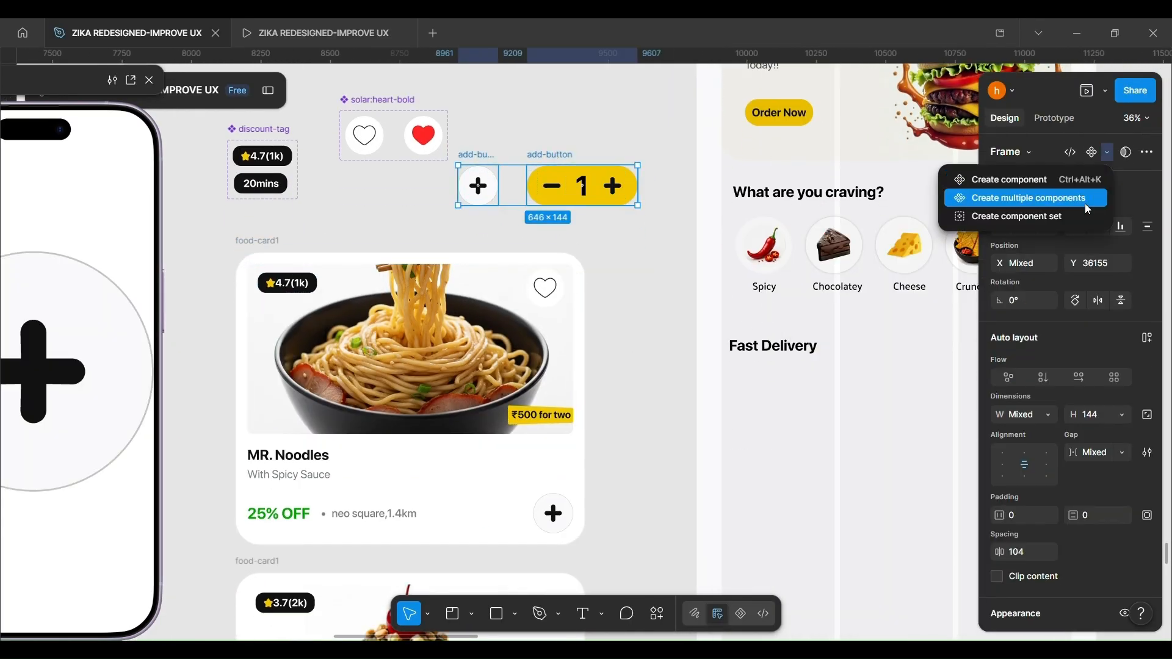
left_click(1086, 216)
- Set the yellow add-button variant's Property 1 value to 2
left_click(478, 186)
left_click(622, 200)
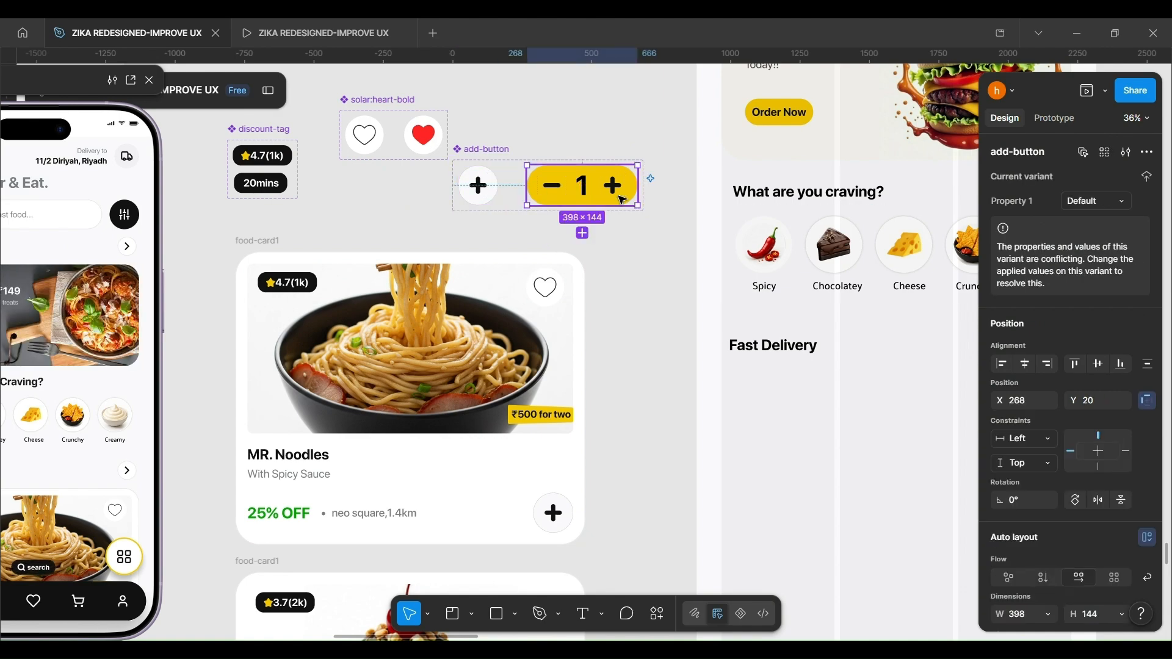
left_click(612, 309)
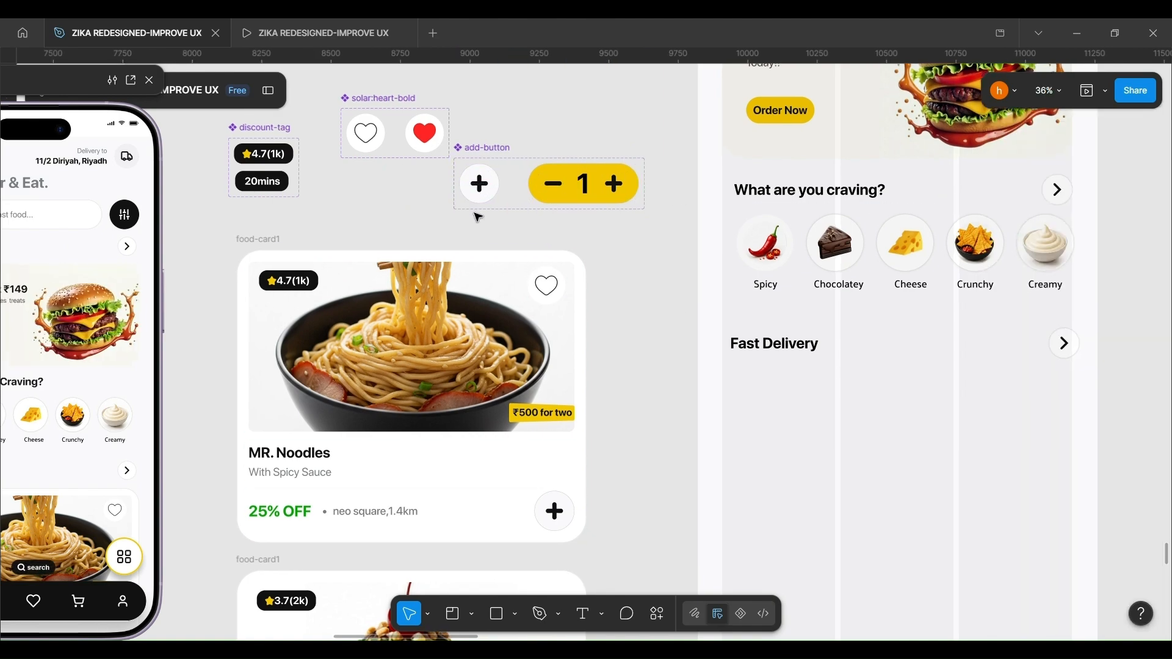
- Replace the plus icon in the MR. Noodles card with the default add-button component and switch that instance's Property 1 to 2
left_click(484, 184)
key("ctrl+c")
left_click(549, 515, "ctrl")
key("ctrl+shift+r")
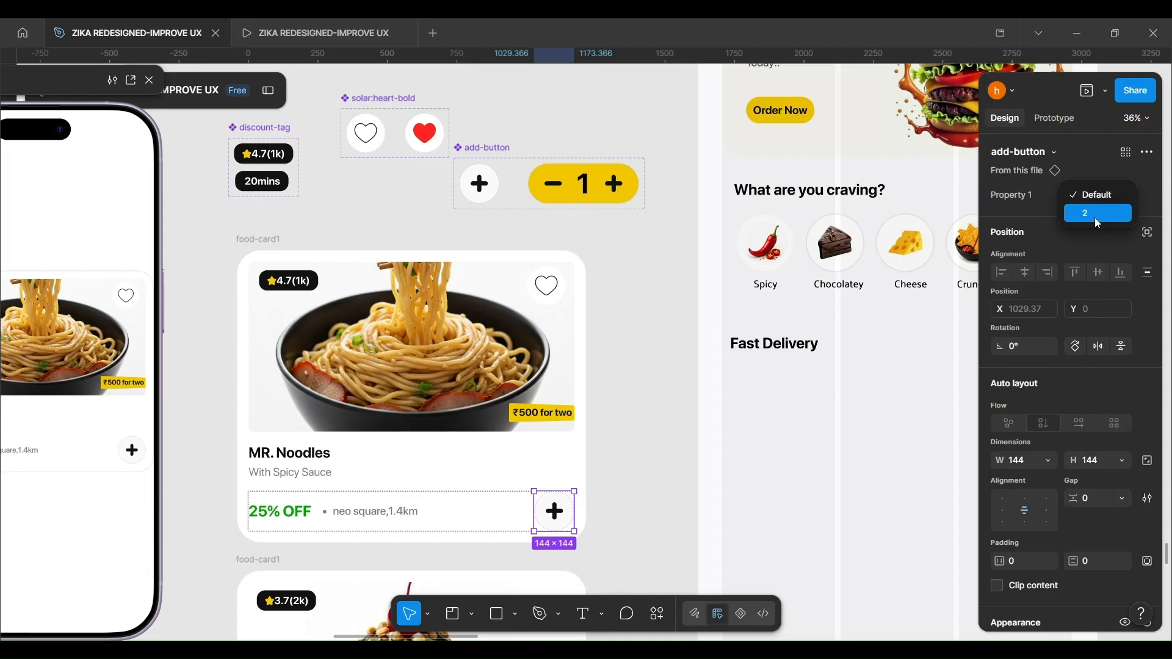
left_click(1098, 213)
- Scale the yellow add-button variant down to about 285 × 103
scroll(602, 452, "down", 3)
left_click(591, 117)
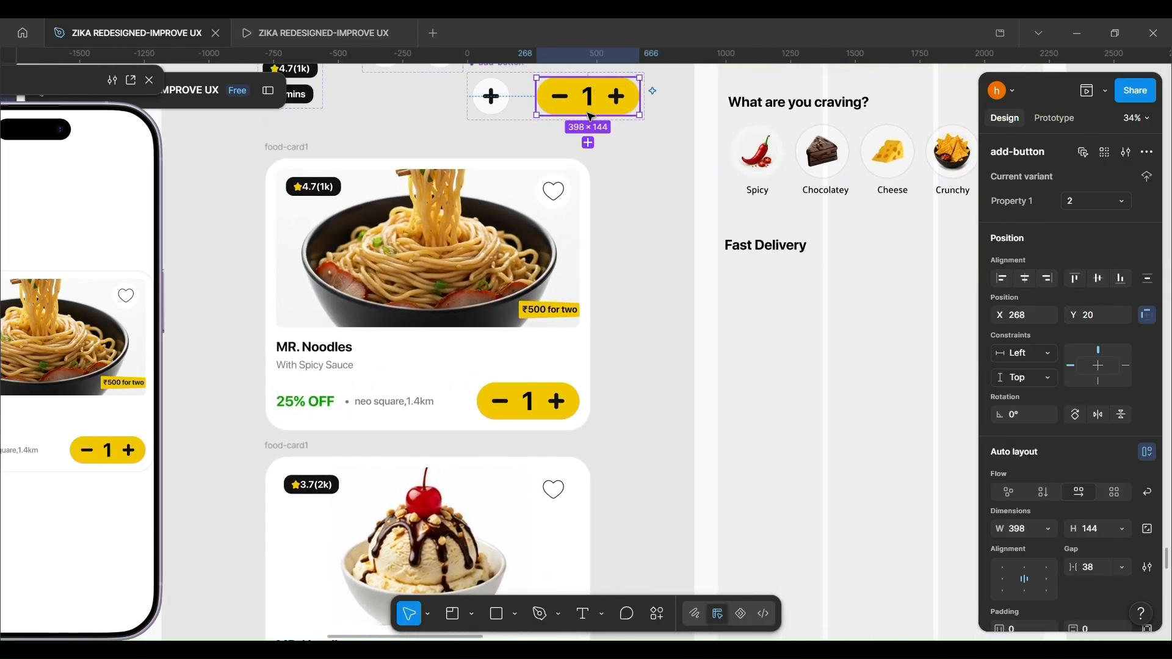
scroll(610, 140, "up", 1)
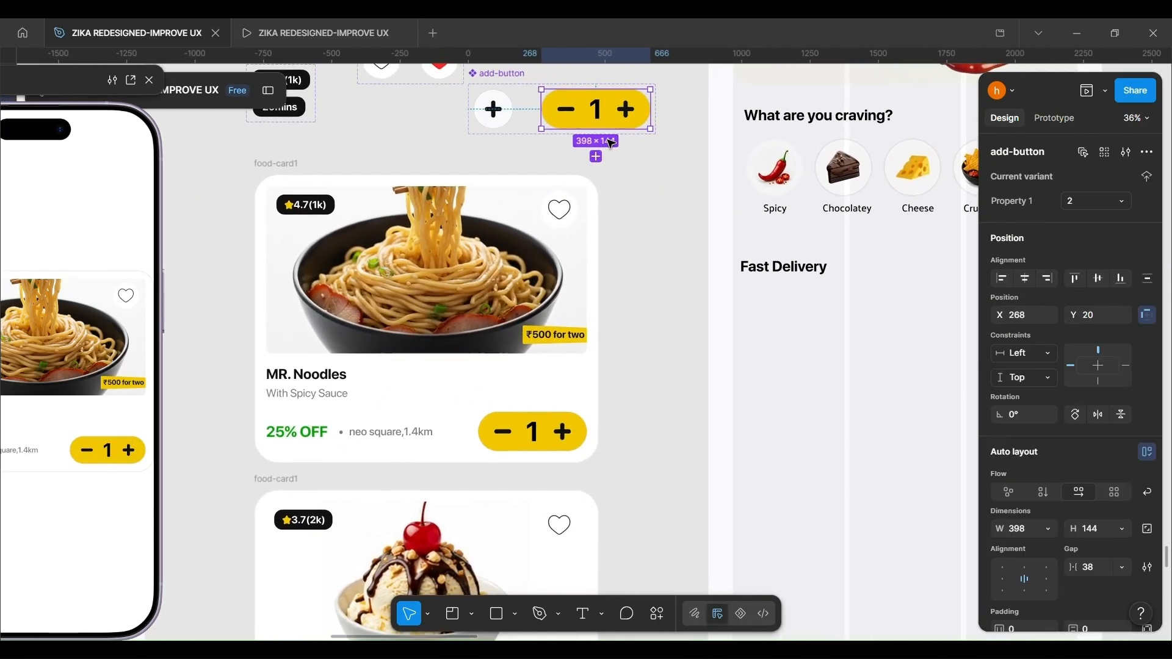
key("k")
left_click_drag(612, 143, 623, 132)
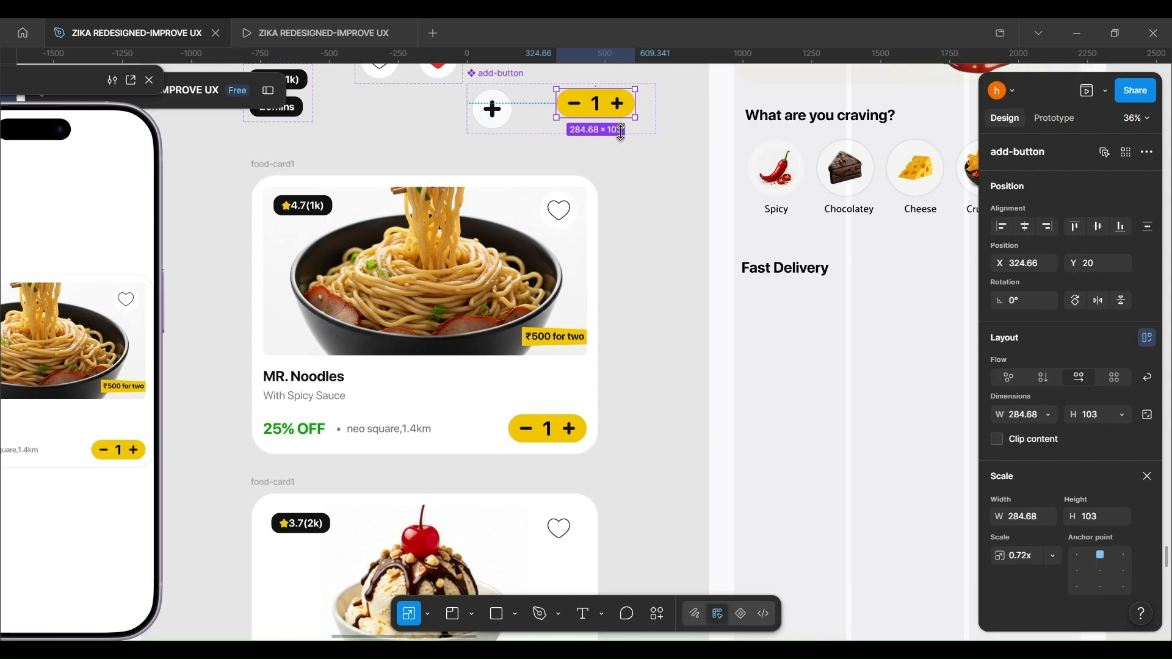
scroll(657, 212, "down", 2)
left_click(657, 212)
scroll(656, 212, "down", 3)
scroll(682, 309, "up", 1)
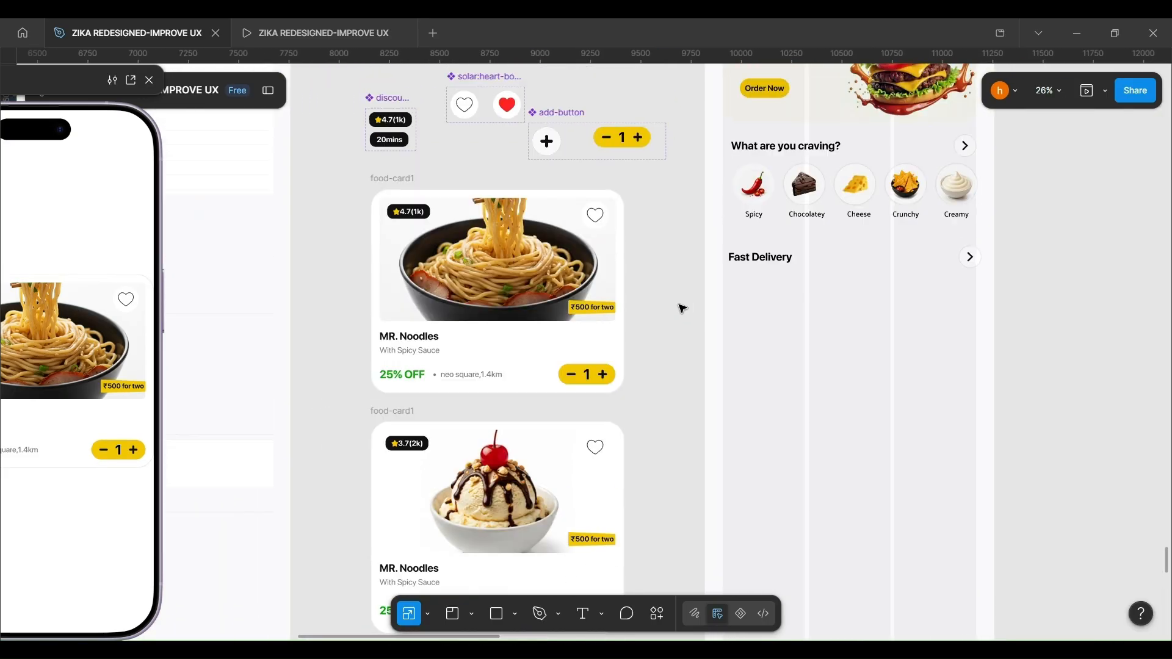
- Scale the minus, 1 and plus elements inside the yellow add-button variant down together to about 187 × 67
scroll(682, 309, "up", 2)
scroll(640, 227, "up", 4)
double_click(575, 222)
left_click(605, 226, "shift")
left_click(644, 223, "shift")
scroll(617, 236, "up", 4)
left_click_drag(620, 250, 621, 243)
scroll(614, 259, "down", 4)
scroll(612, 264, "down", 2)
scroll(612, 265, "up", 7)
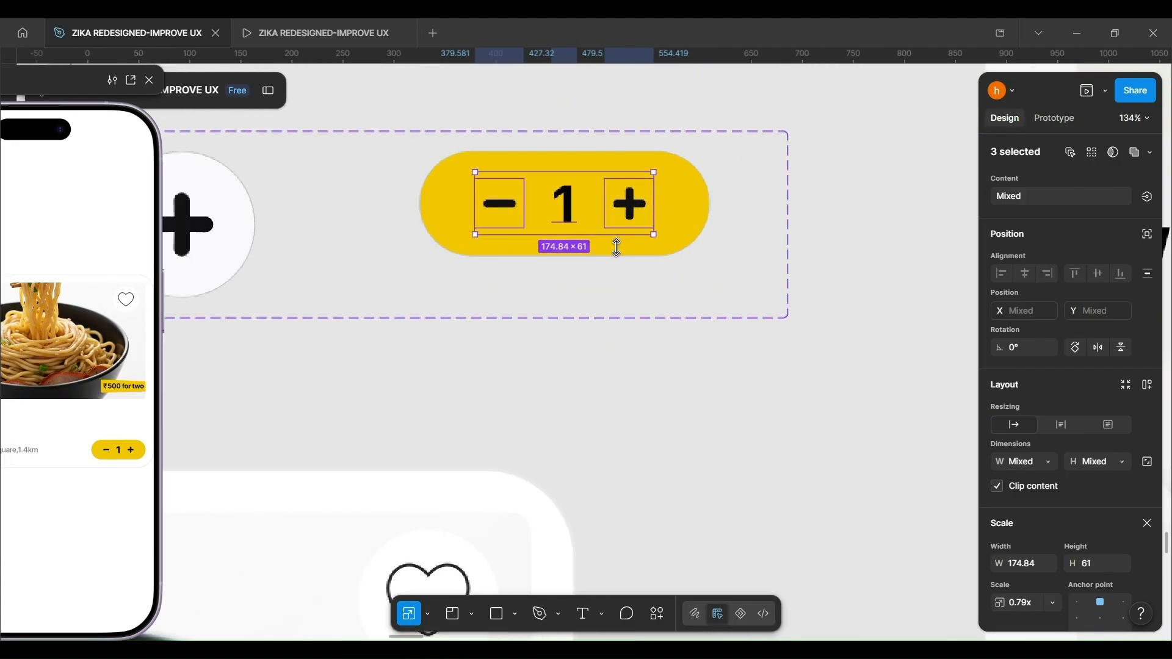
scroll(618, 254, "down", 6)
scroll(605, 366, "down", 5)
scroll(610, 436, "up", 6)
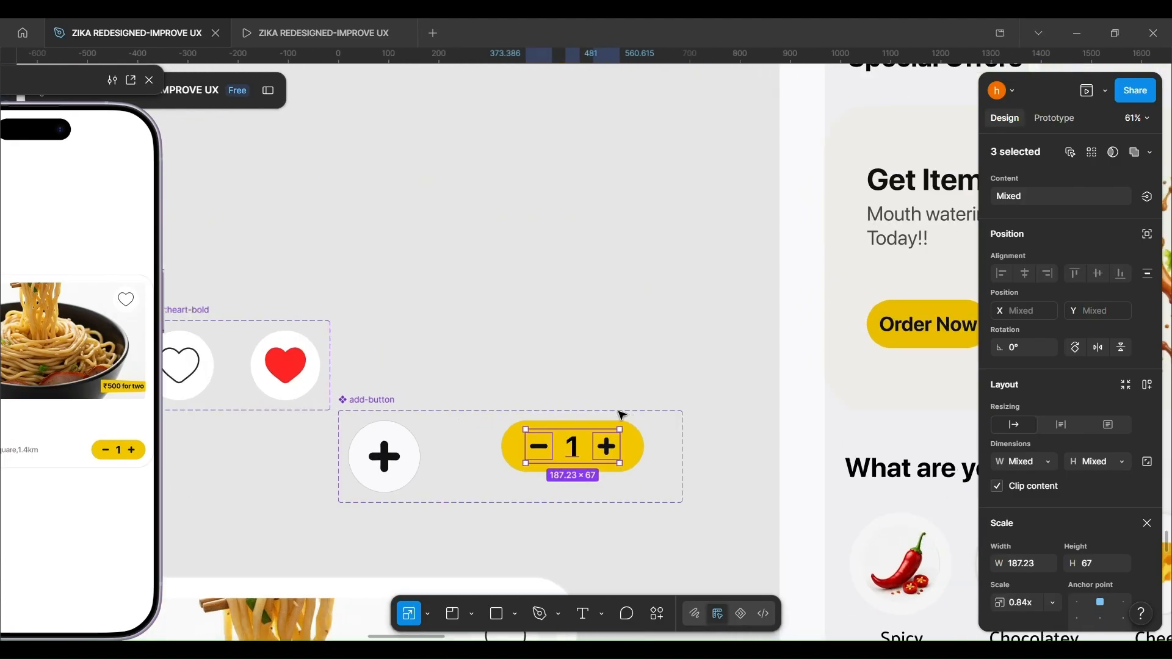
scroll(620, 415, "up", 3)
left_click(615, 458)
scroll(1067, 523, "down", 1)
key("Escape")
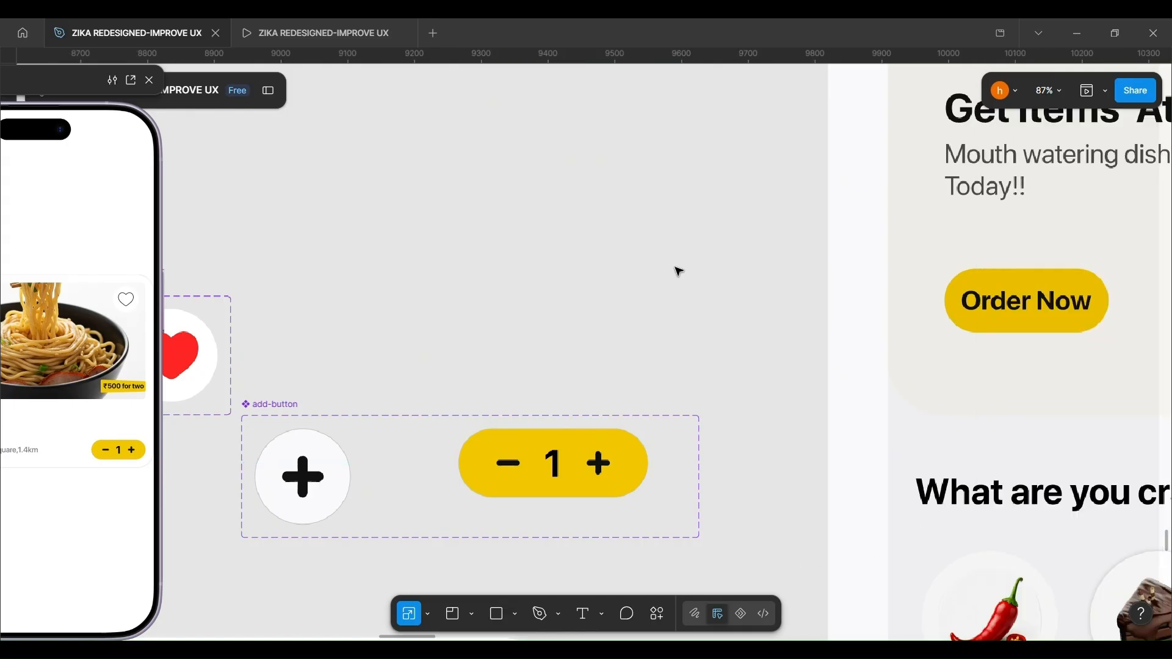
- Widen the auto layout gap of the yellow add-button variant to 47
left_click(555, 482)
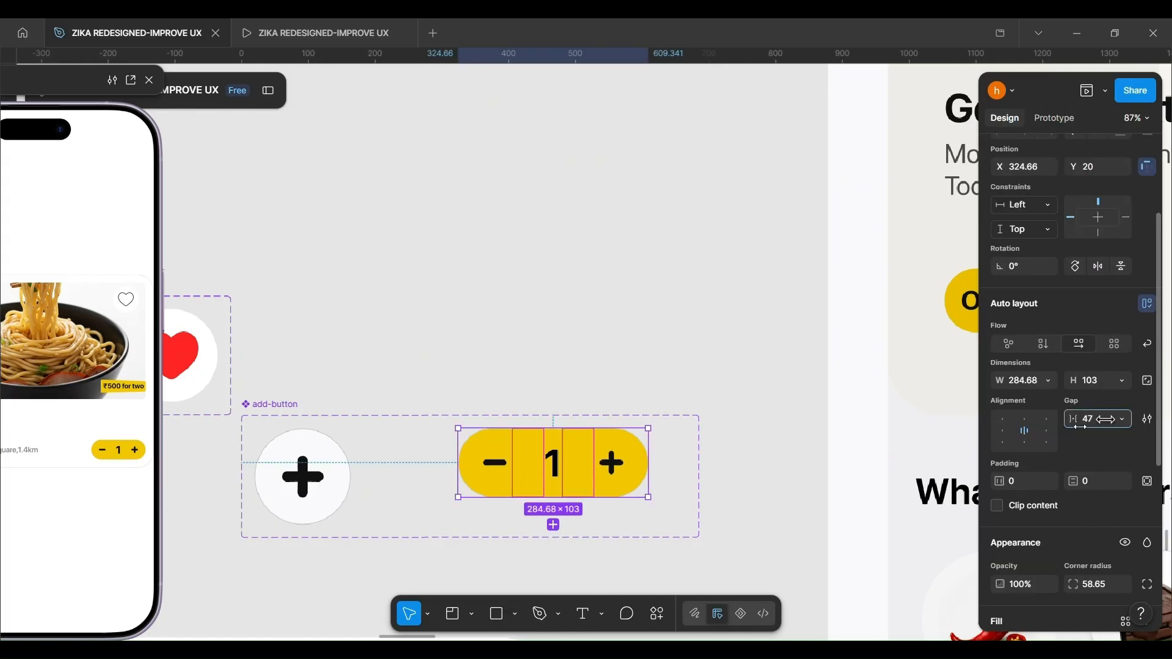
scroll(628, 345, "down", 10)
scroll(627, 344, "left", 1)
left_click(661, 325)
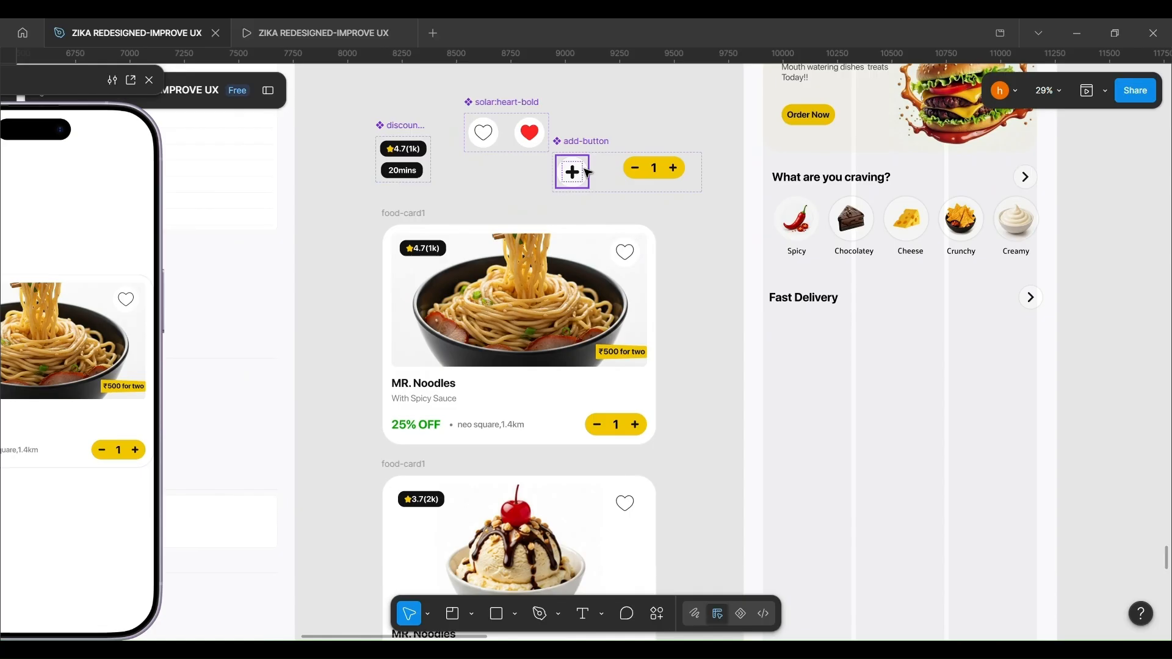
- Add an on-tap prototype interaction from the plus variant that changes it to variant 2 with Smart animate
left_click(584, 170)
left_click(1054, 118)
scroll(574, 187, "up", 4)
left_click_drag(596, 161, 702, 171)
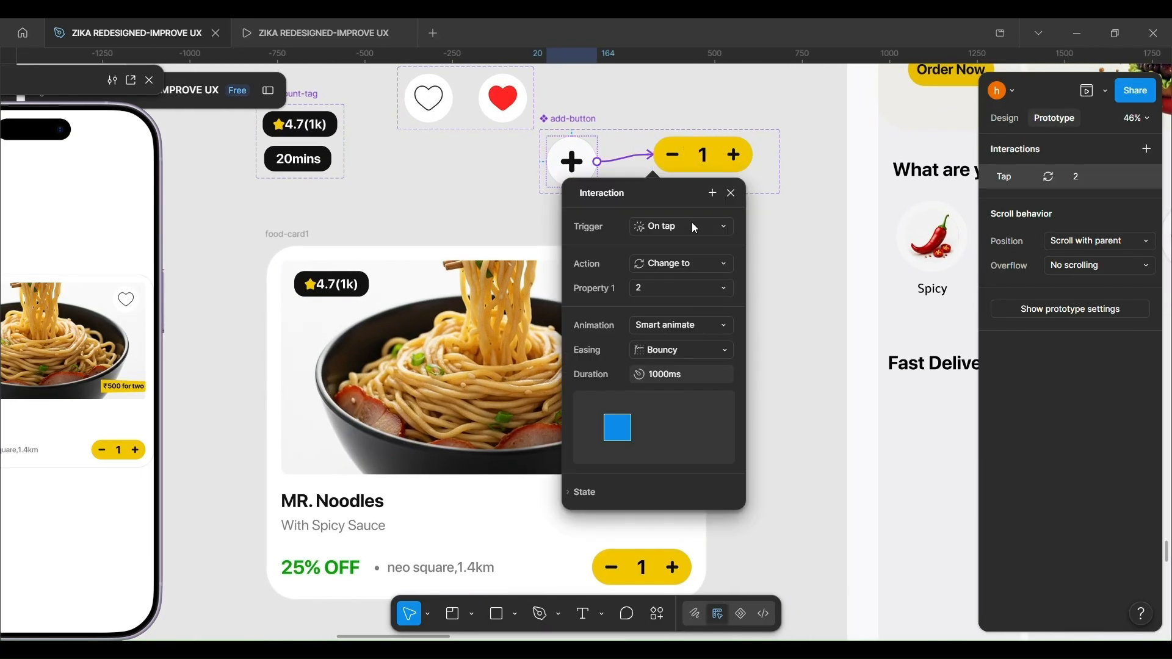
- Replace the Bouncy easing of the add-button's tap interaction with another easing curve
left_click(687, 357)
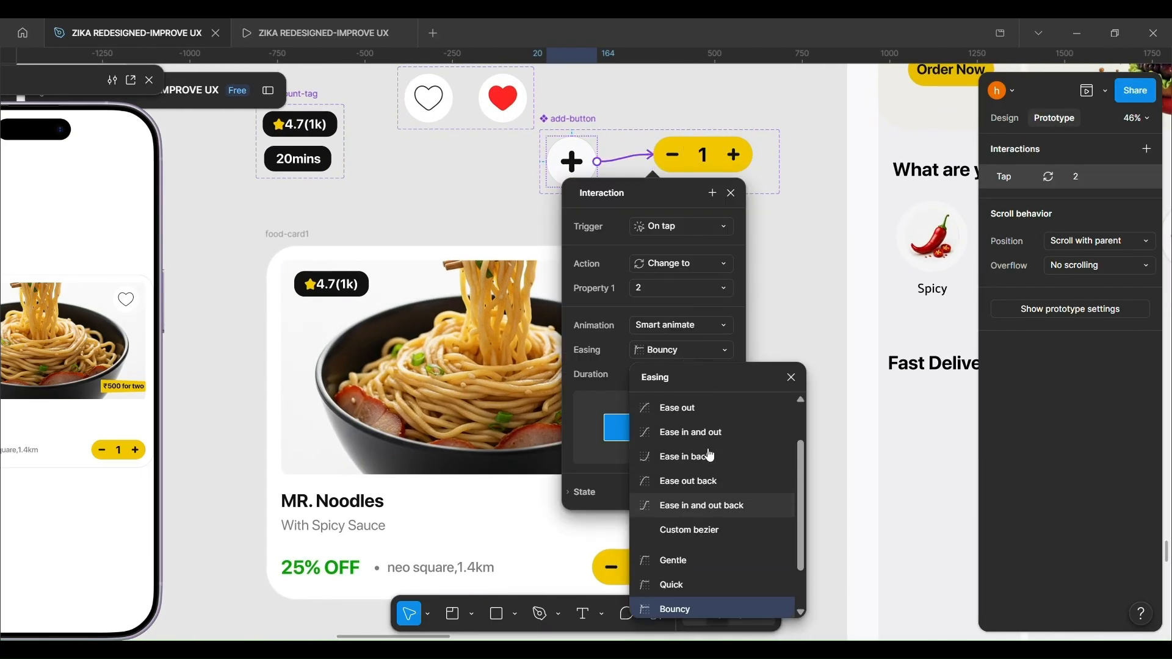
scroll(714, 450, "up", 3)
left_click(708, 425)
left_click(811, 343)
- Switch the add-button instance in the noodles card to the Default variant
scroll(685, 455, "down", 5)
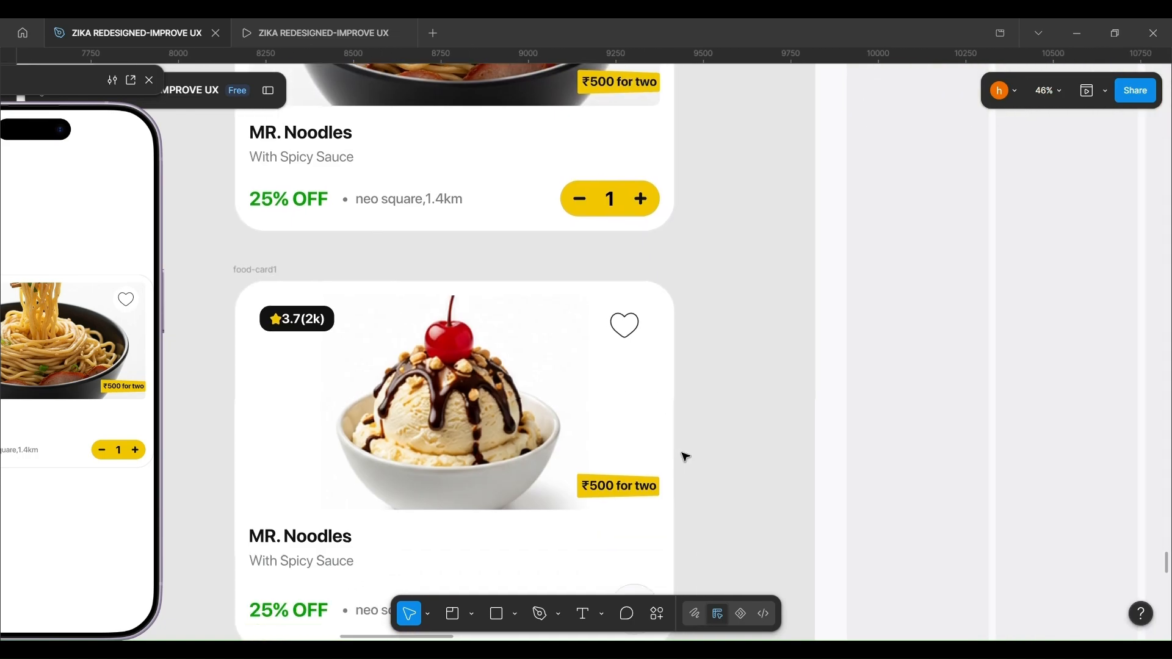
scroll(669, 374, "down", 3, "ctrl")
left_click(650, 388)
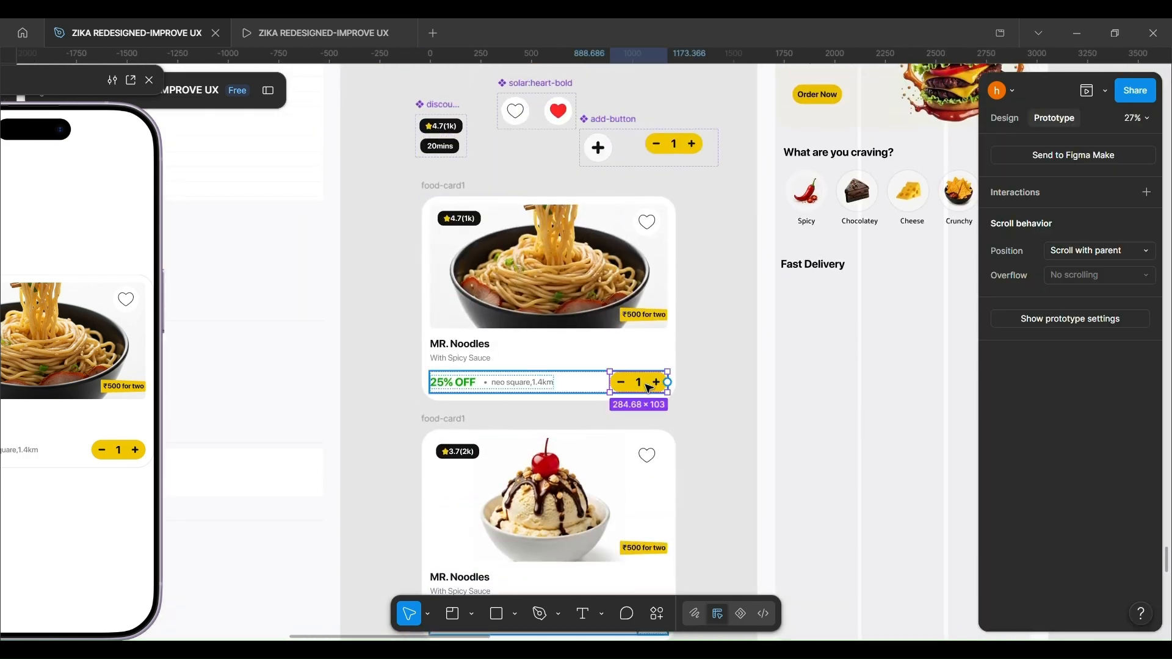
left_click(1004, 122)
left_click(1090, 194)
left_click(1092, 176)
- Replace the plus icons in the ice-cream and skewer cards with the default add-button component
left_click(596, 155)
scroll(686, 459, "down", 3)
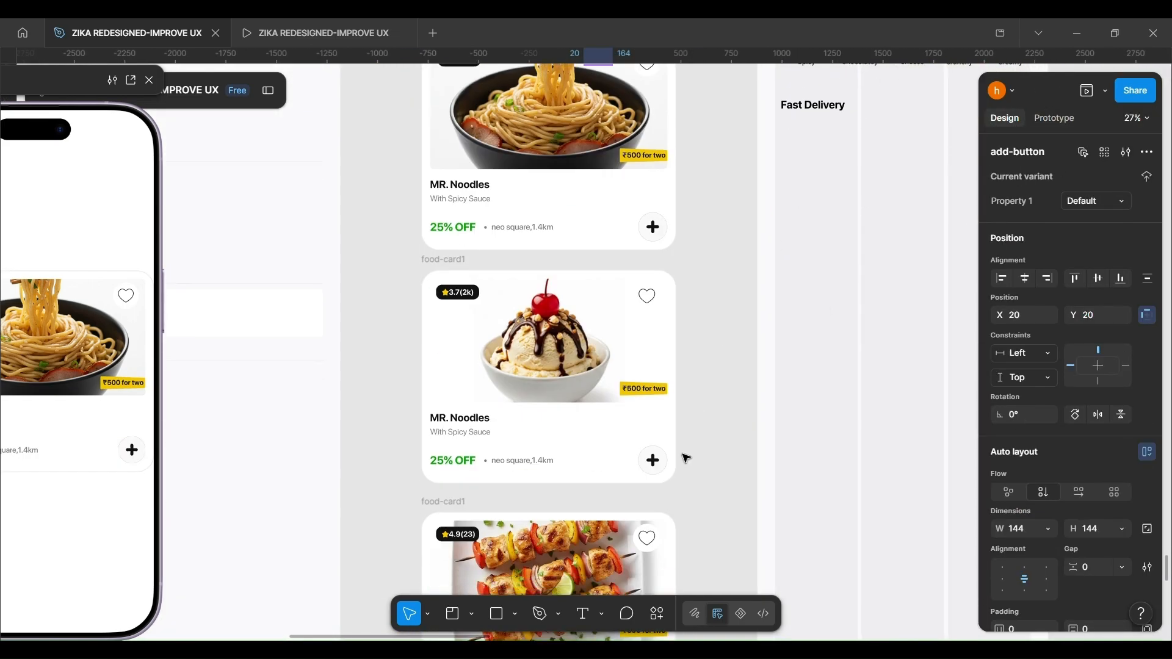
left_click(652, 460)
scroll(649, 449, "down", 3)
left_click(607, 424)
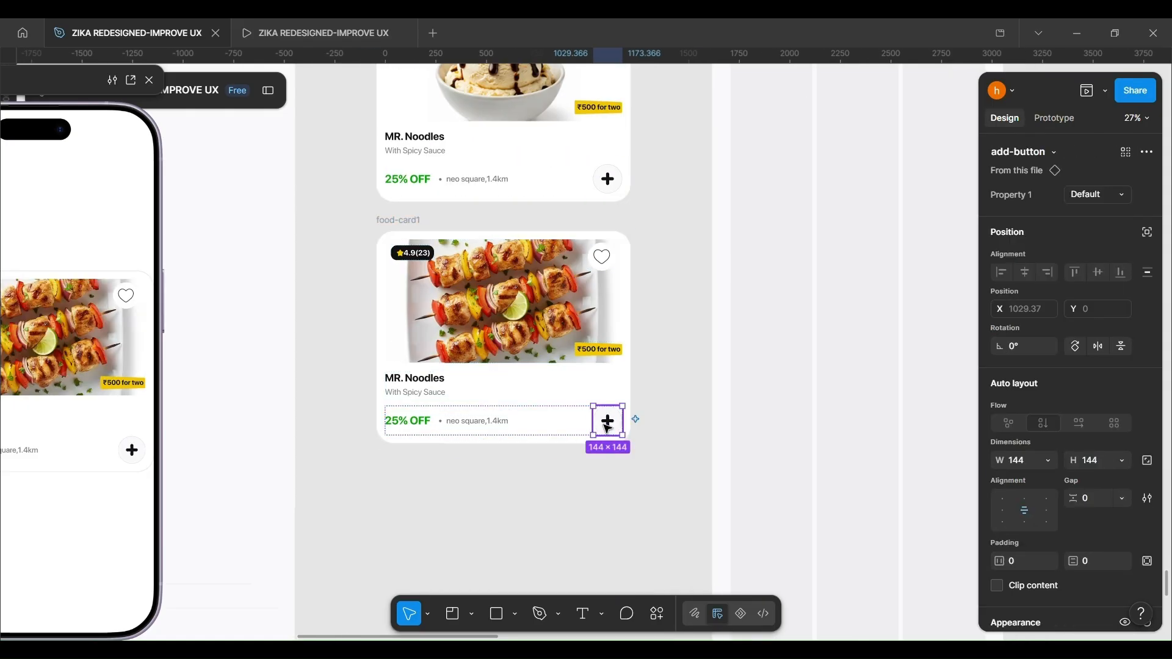
- Change the skewer card's title to "Veg Panner"
scroll(607, 427, "left", 1)
left_click(452, 382)
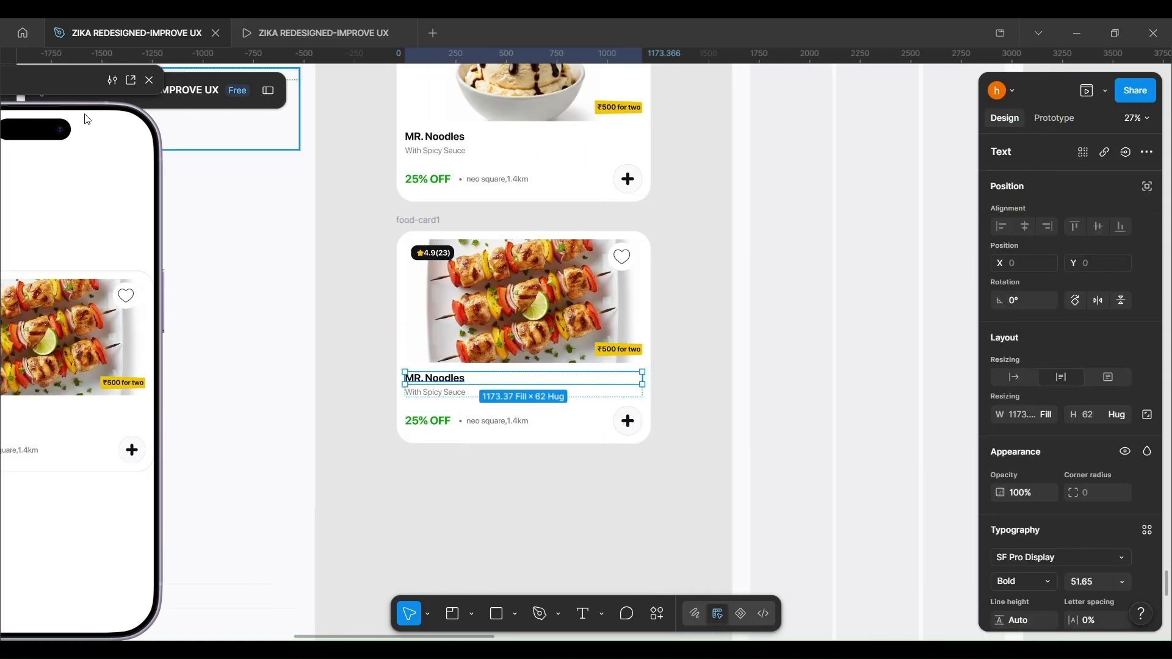
double_click(454, 382)
scroll(457, 385, "up", 3)
type("Veg Panner")
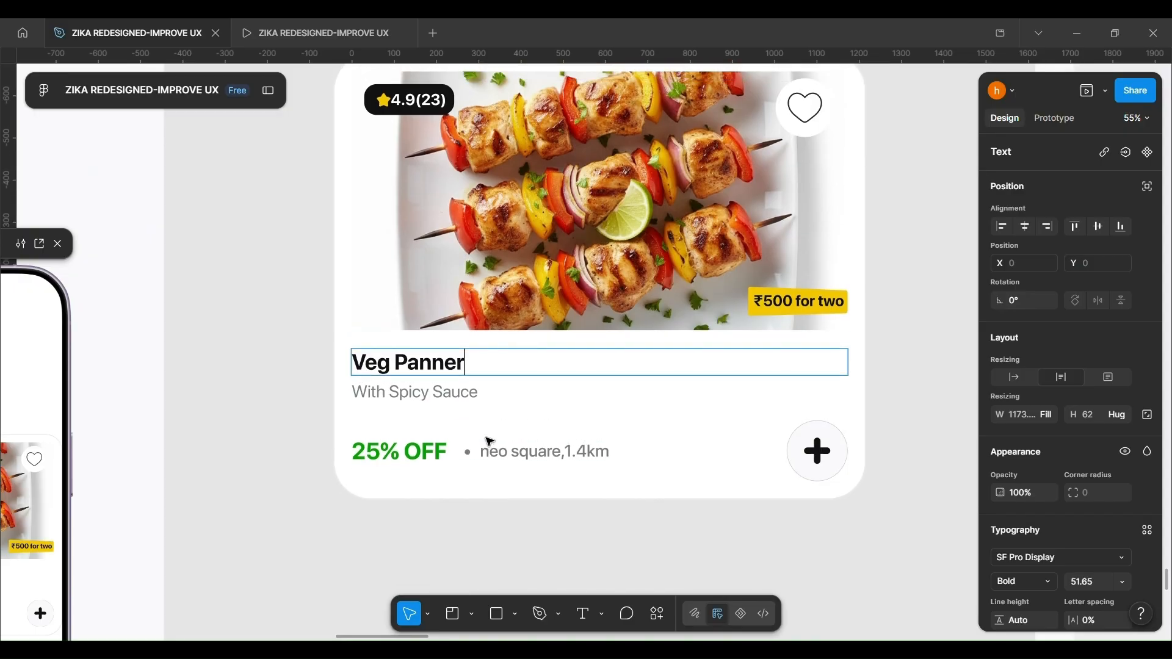
- Change the ice-cream card's texts to "Rajwadi ice-cream", "With Cherry on top", "45% OFF" and "antilla willa ,2.4km"
scroll(484, 464, "up", 8)
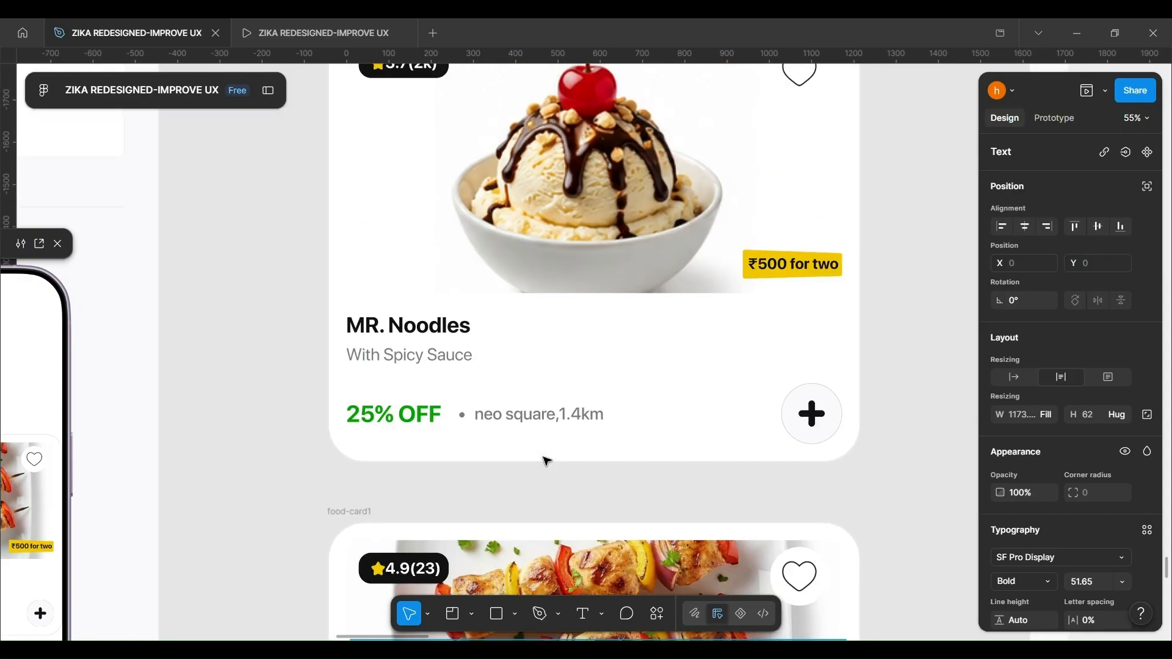
double_click(475, 442)
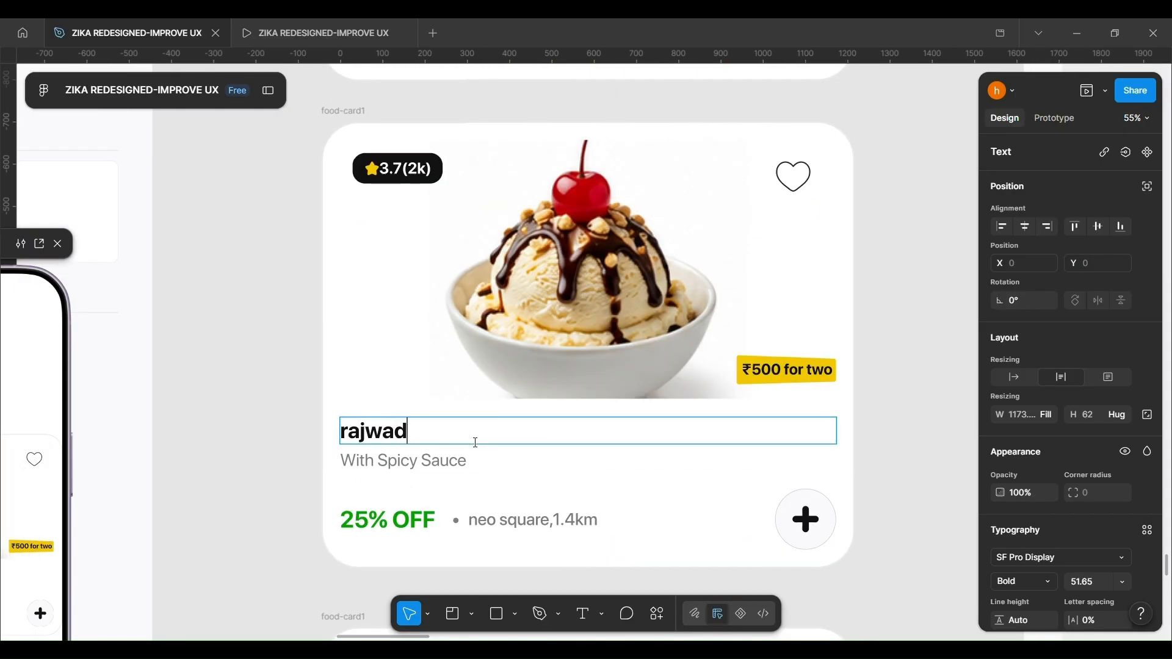
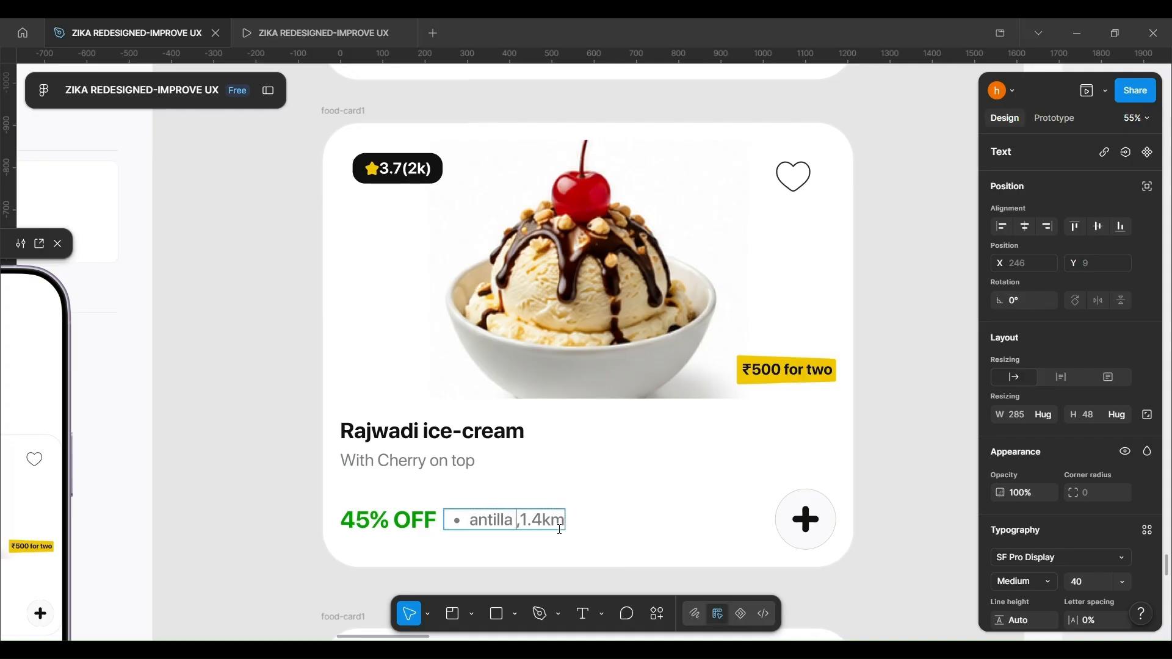
scroll(559, 530, "up", 2)
scroll(573, 440, "down", 4)
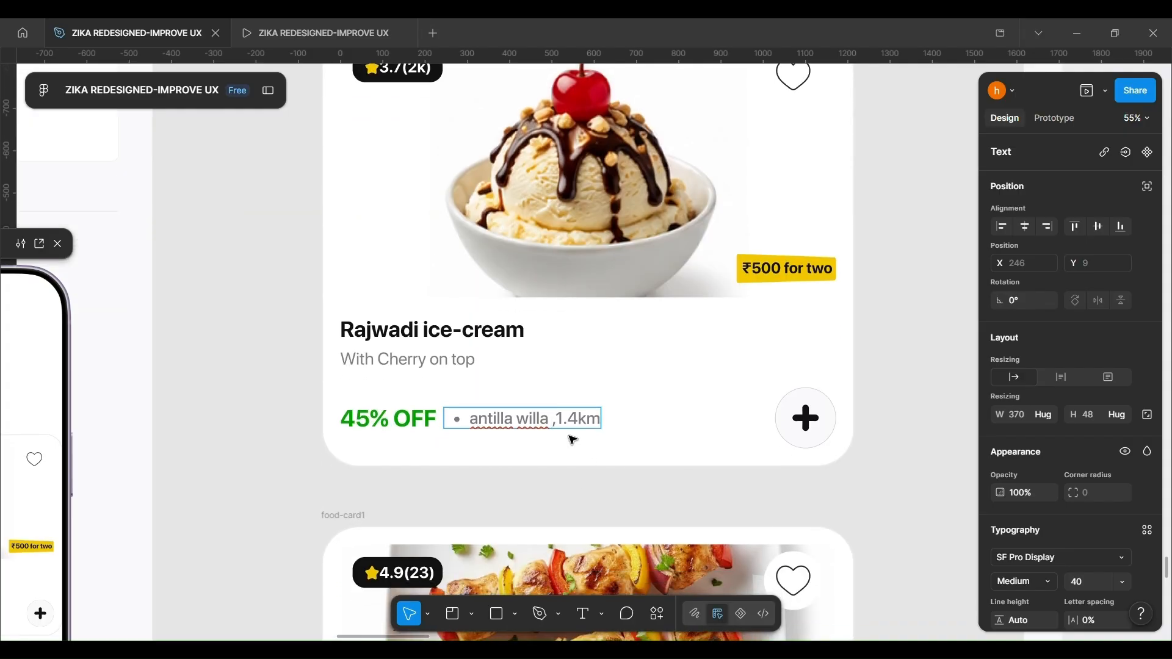
type("2")
scroll(572, 431, "up", 5)
scroll(301, 313, "down", 3)
scroll(287, 309, "down", 3)
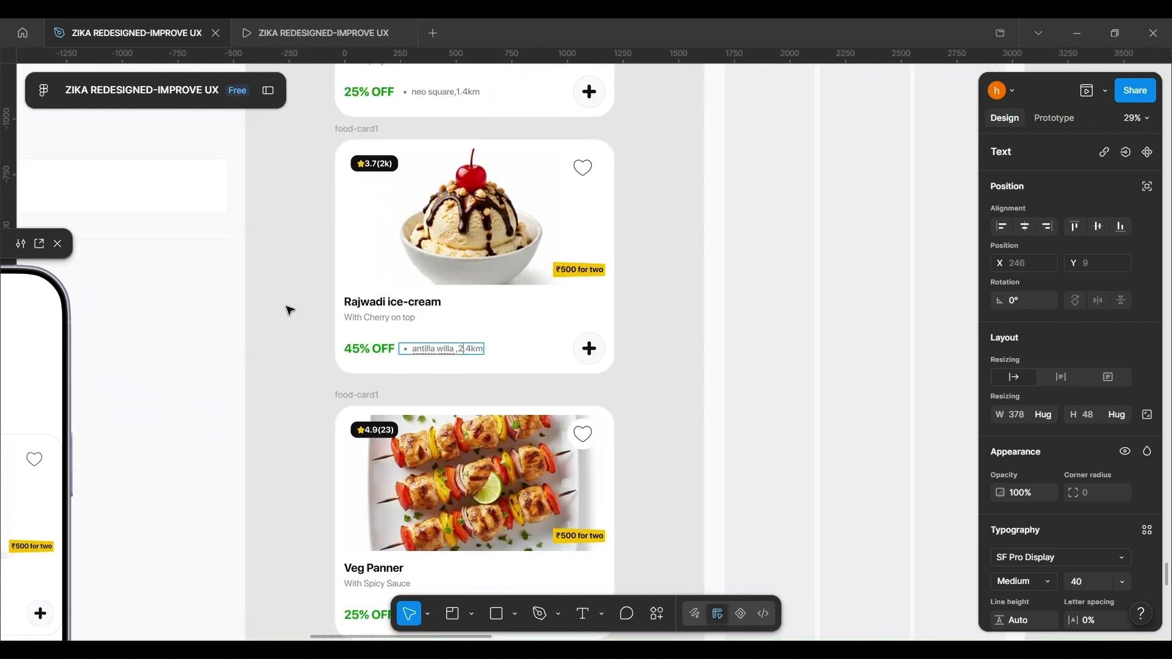
scroll(298, 330, "down", 3)
left_click(299, 330)
- Turn the noodles, ice-cream and skewer food cards into components with multi-object creation as a single component set
scroll(450, 358, "down", 3)
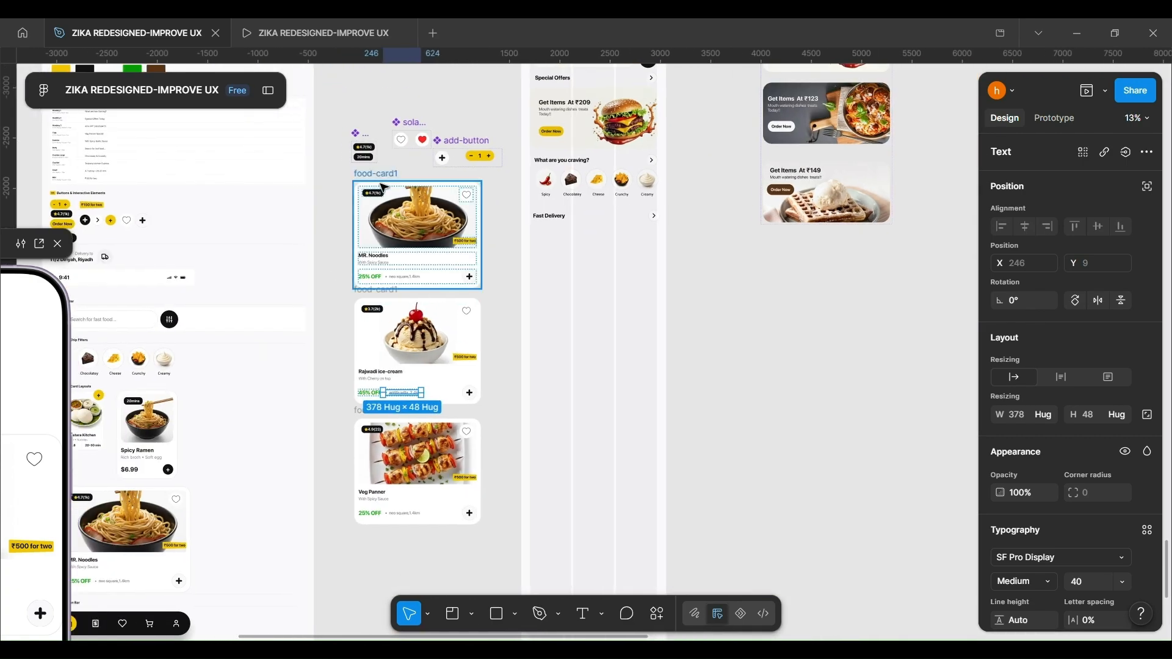
left_click(389, 178)
scroll(385, 256, "up", 2)
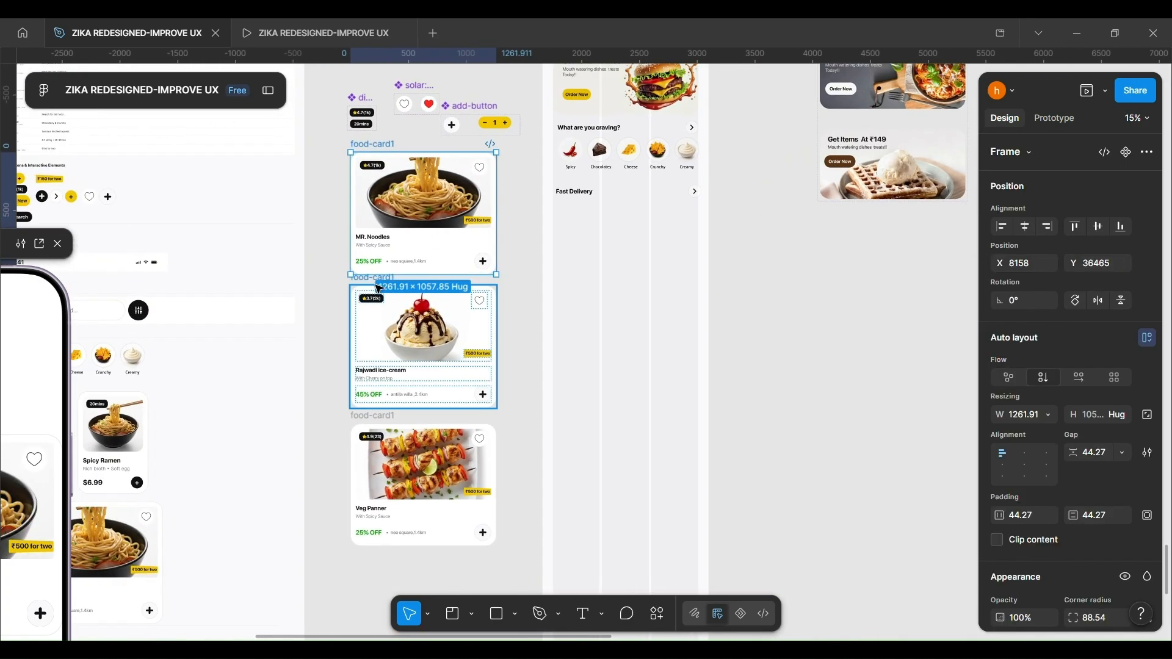
scroll(390, 289, "up", 1)
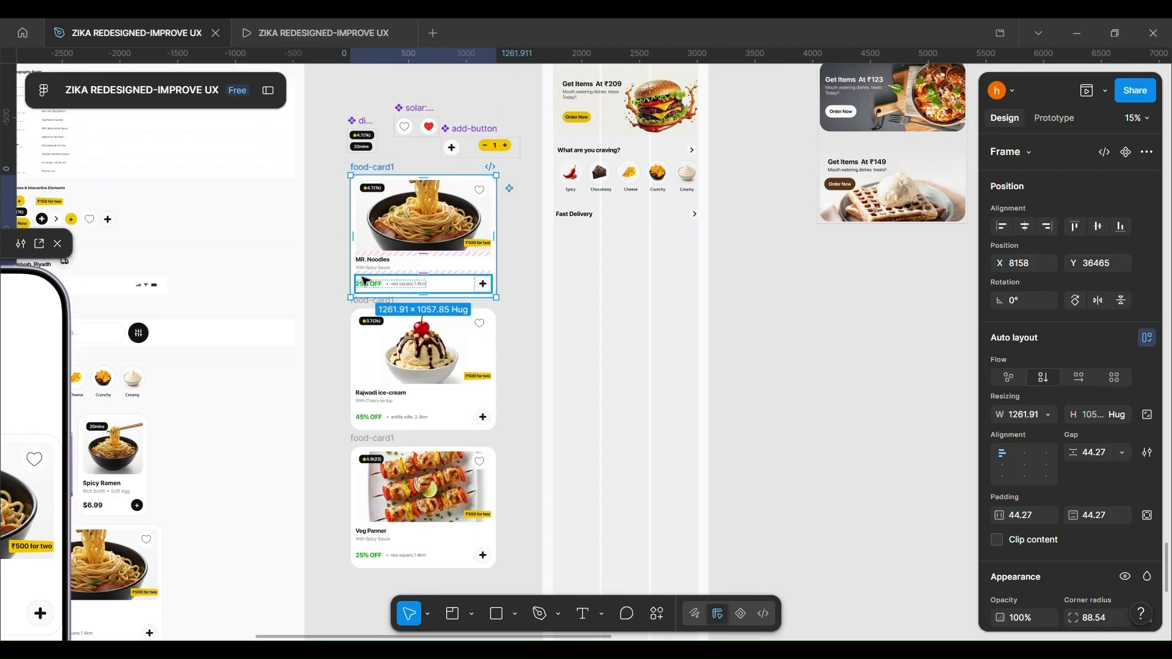
left_click(374, 312, "shift")
scroll(374, 311, "up", 3)
scroll(396, 379, "down", 2)
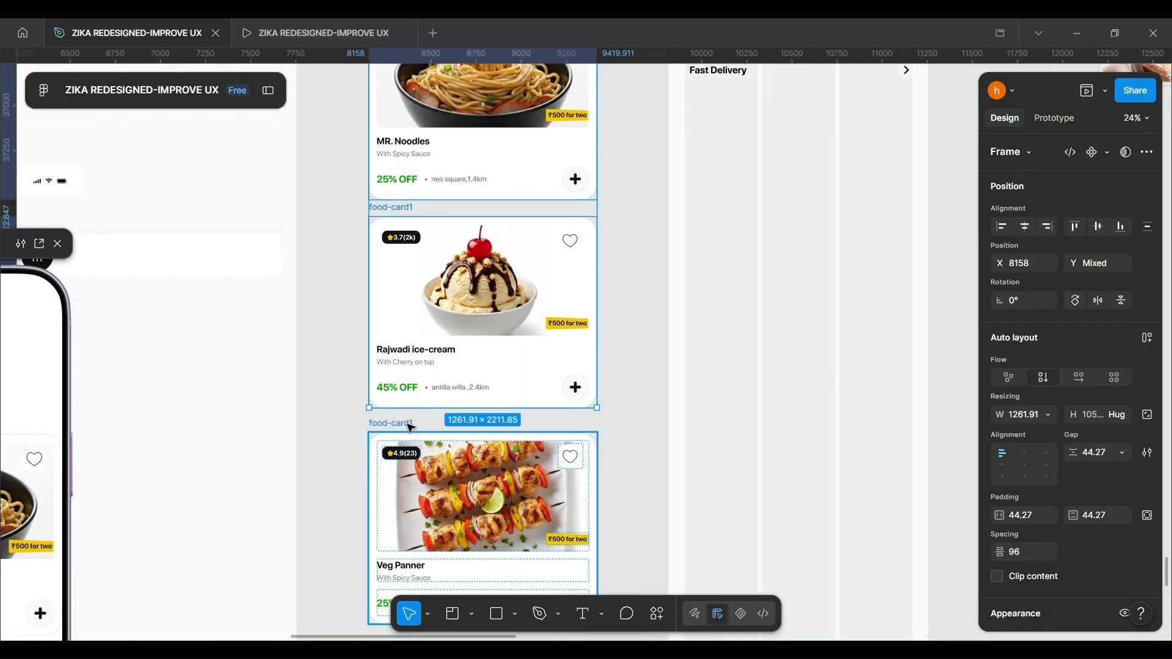
left_click(1106, 154)
left_click(1013, 230)
- Copy all three food-card1 variants as instances into the HOME frame, stacked below the craving section
scroll(519, 241, "down", 3)
left_click(538, 194)
left_click(532, 278, "shift")
left_click(528, 385, "shift")
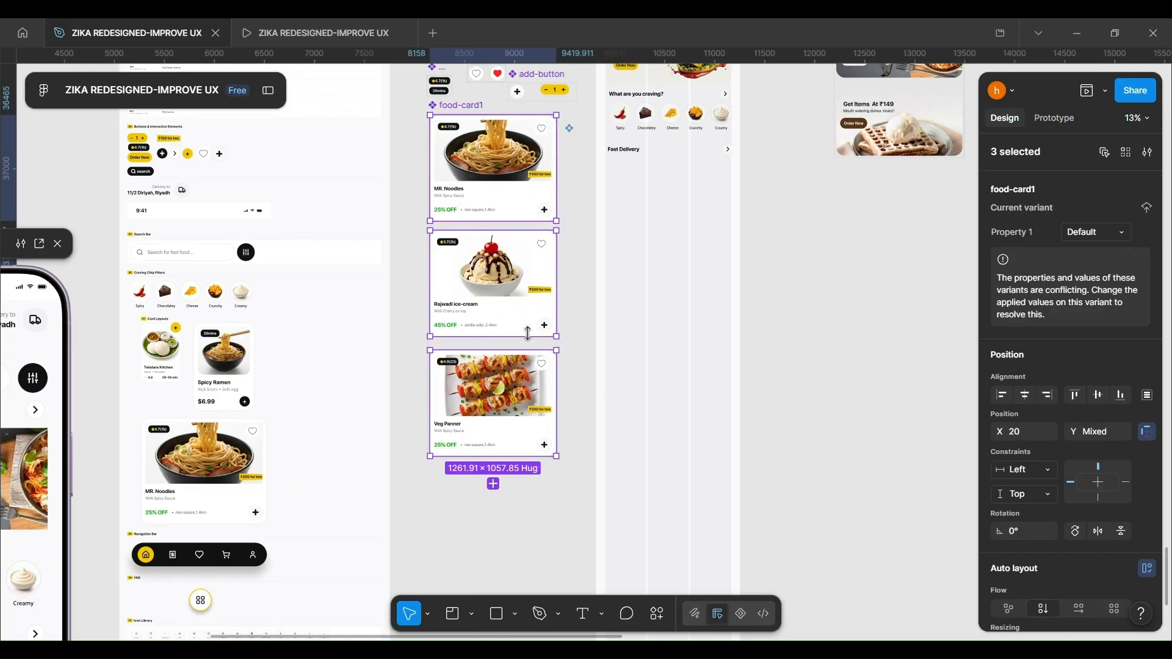
left_click_drag(521, 278, 701, 301)
scroll(702, 302, "up", 5)
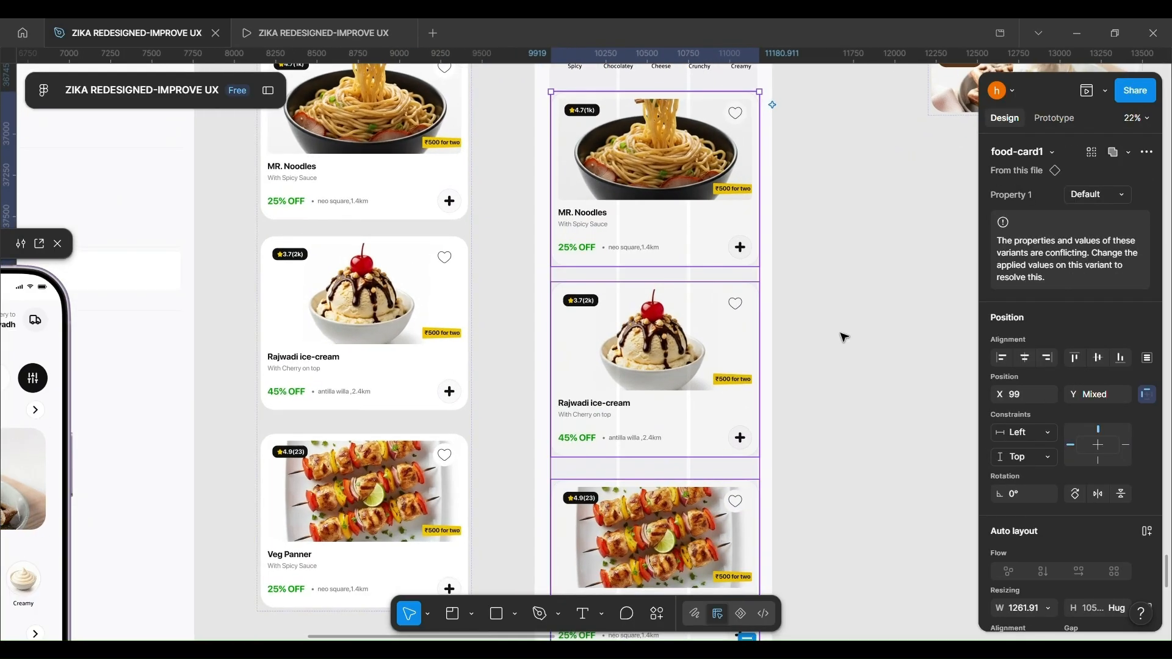
- Wrap the three card instances in an auto layout frame and make the Fast Delivery heading row its first item
right_click(626, 385)
left_click(689, 407)
scroll(647, 354, "up", 1)
scroll(627, 318, "down", 3)
double_click(626, 289)
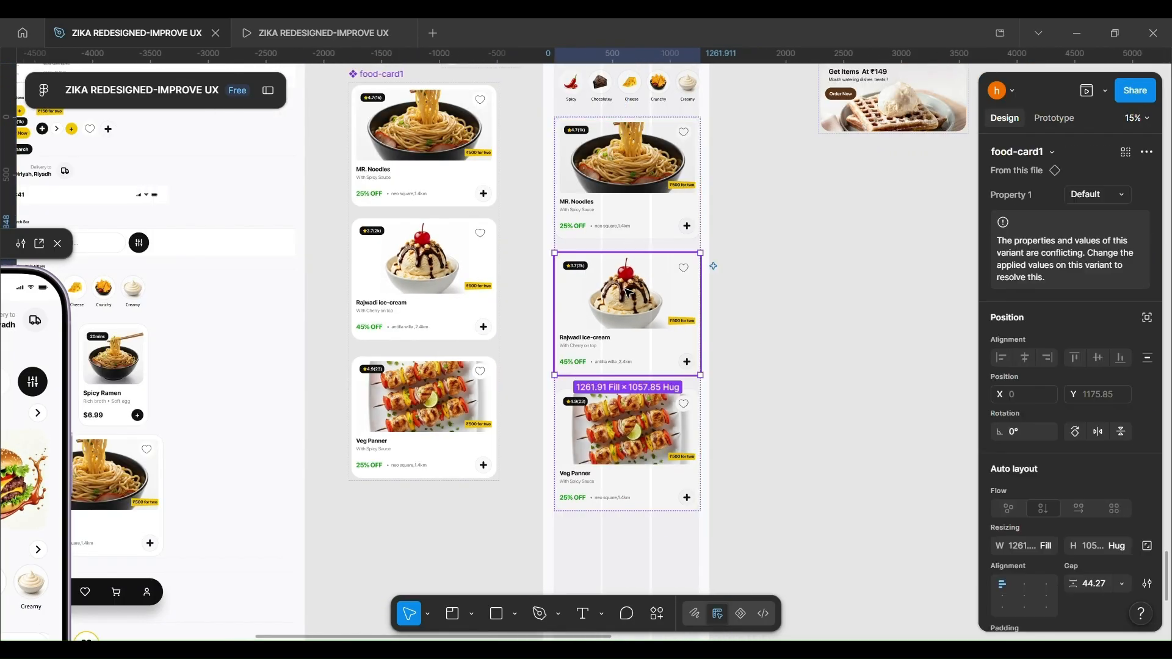
left_click(607, 245)
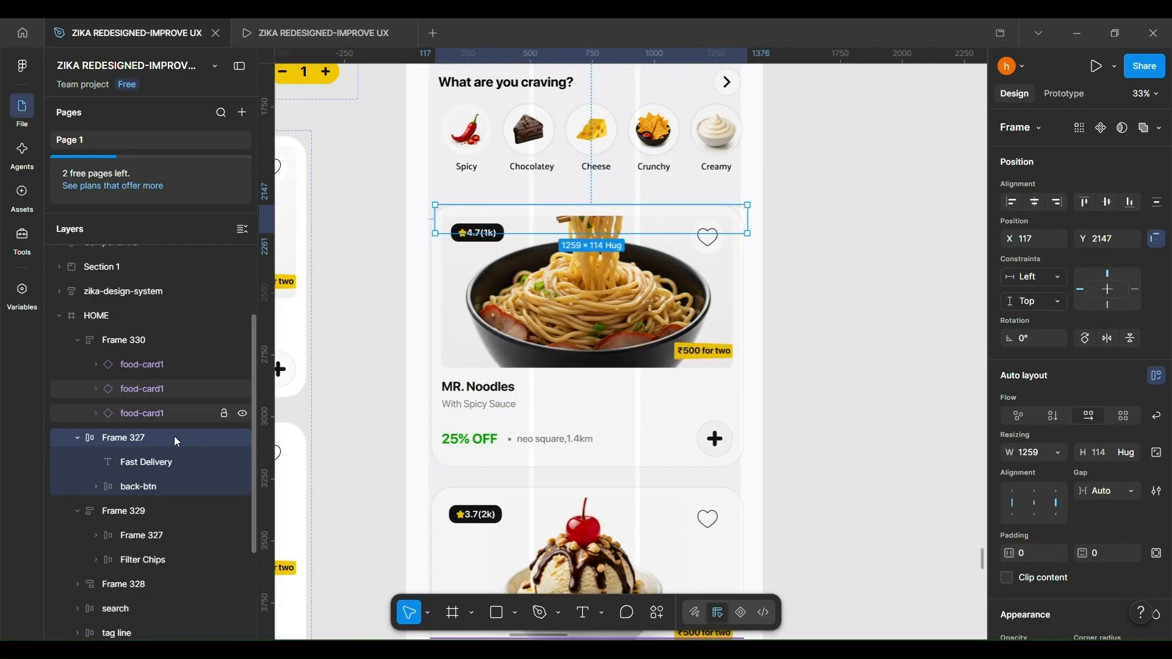
left_click_drag(177, 438, 178, 357)
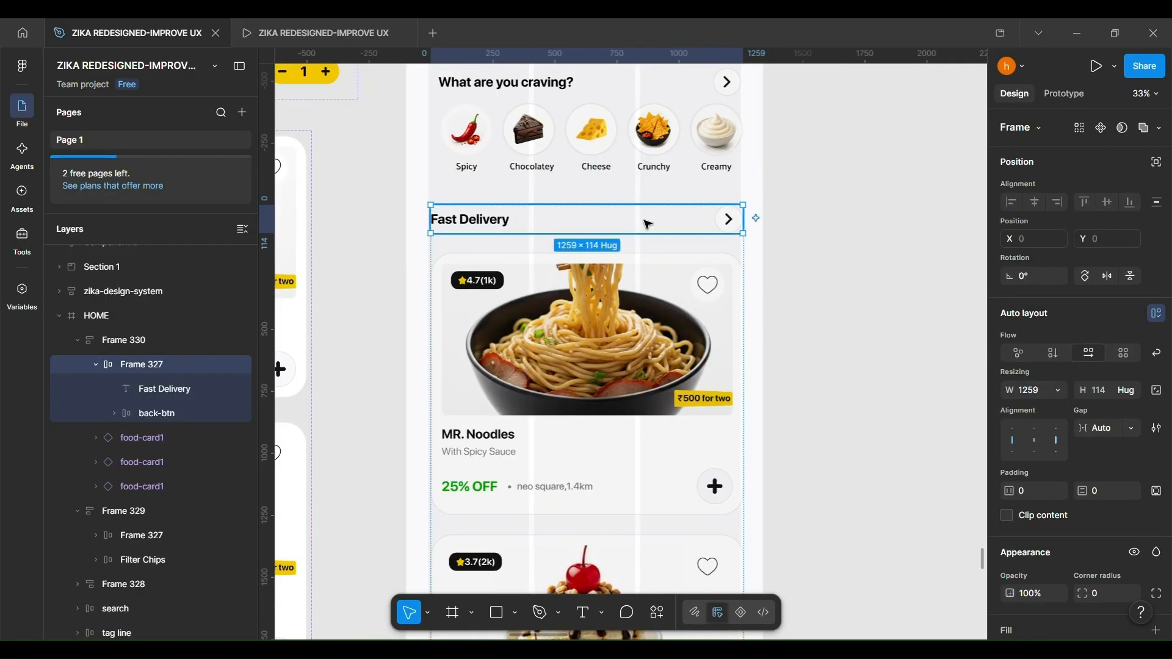
scroll(690, 261, "up", 3)
- Set the Fast Delivery list's gap to Auto and resize its height to 3383
left_click(606, 257)
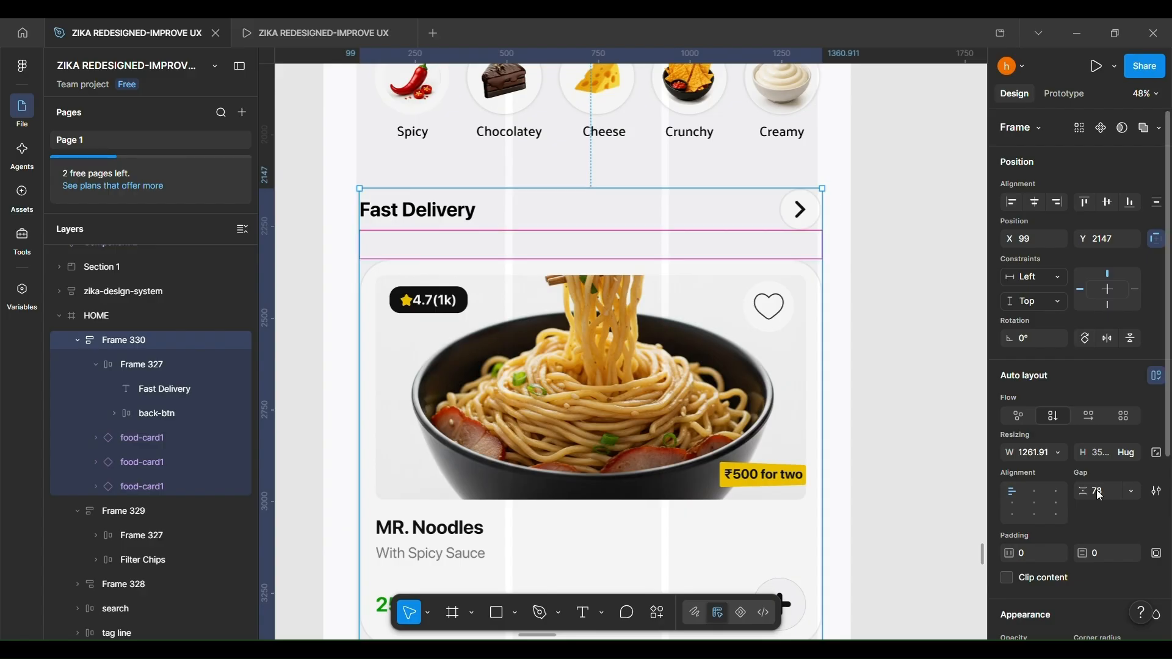
left_click(1125, 513)
scroll(558, 233, "down", 5)
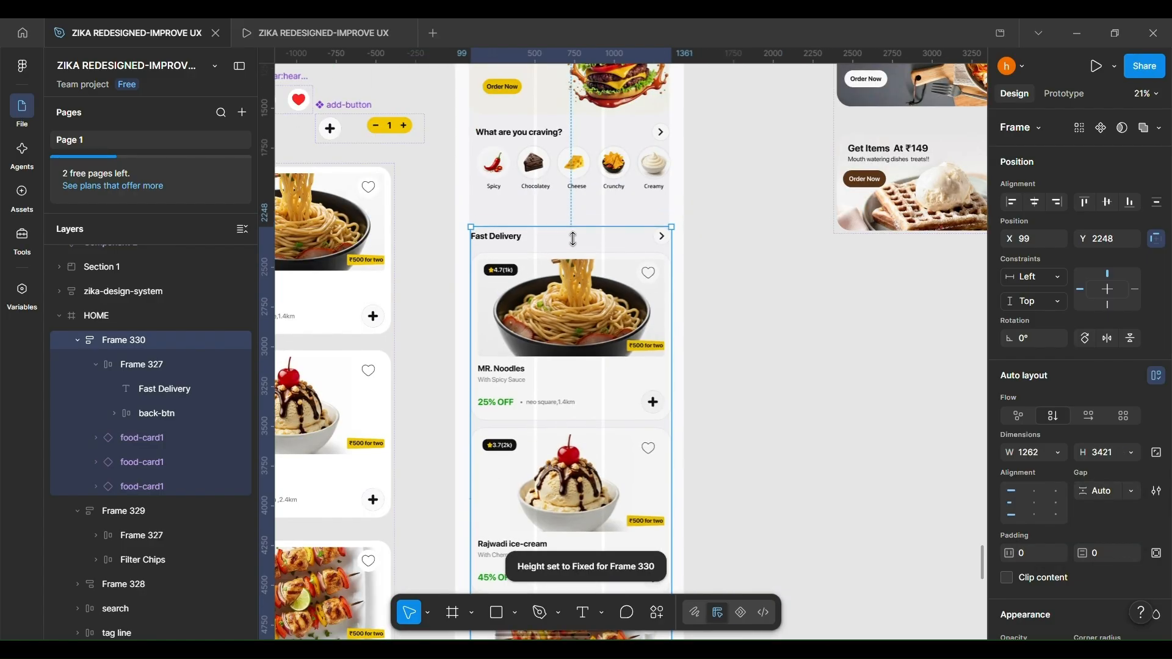
left_click_drag(572, 247, 572, 245)
- Move the Fast Delivery list up to Y 2093 under the craving chips and centre it horizontally in the HOME frame
left_click_drag(556, 300, 563, 269)
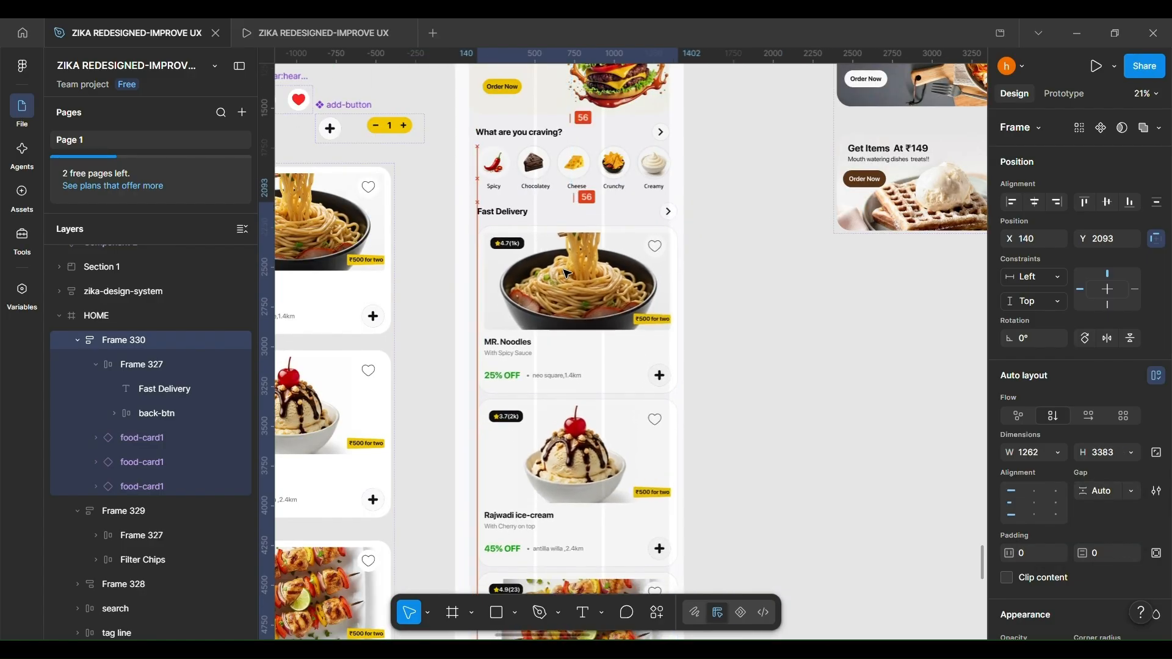
scroll(564, 189, "up", 2)
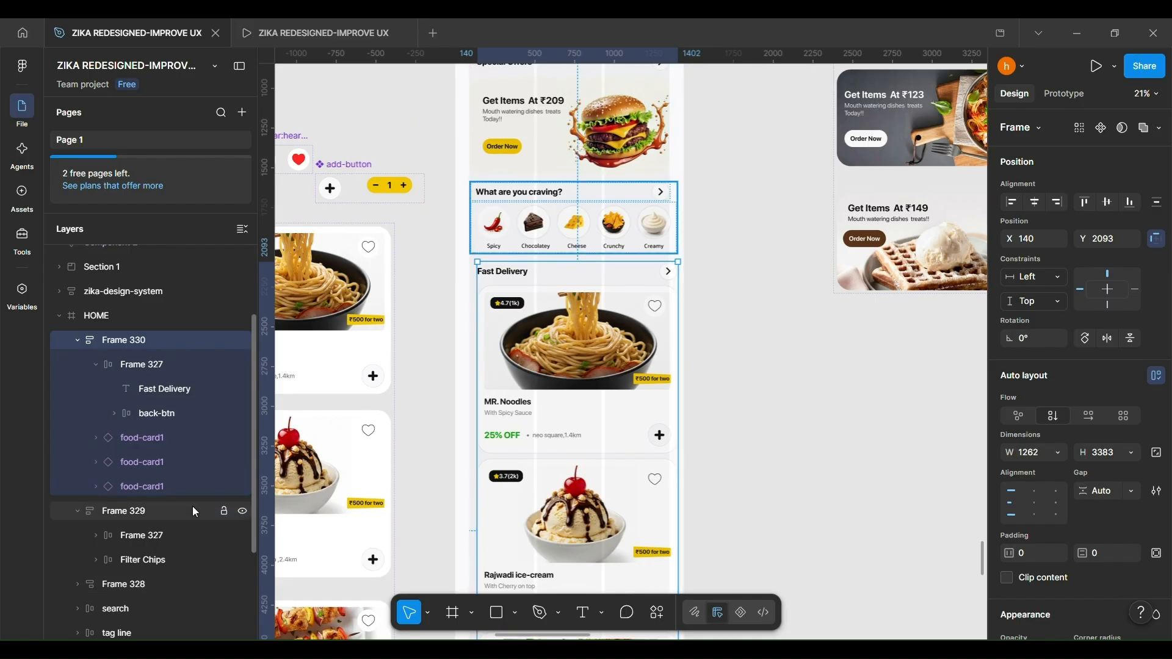
scroll(693, 257, "down", 2)
scroll(610, 366, "up", 3)
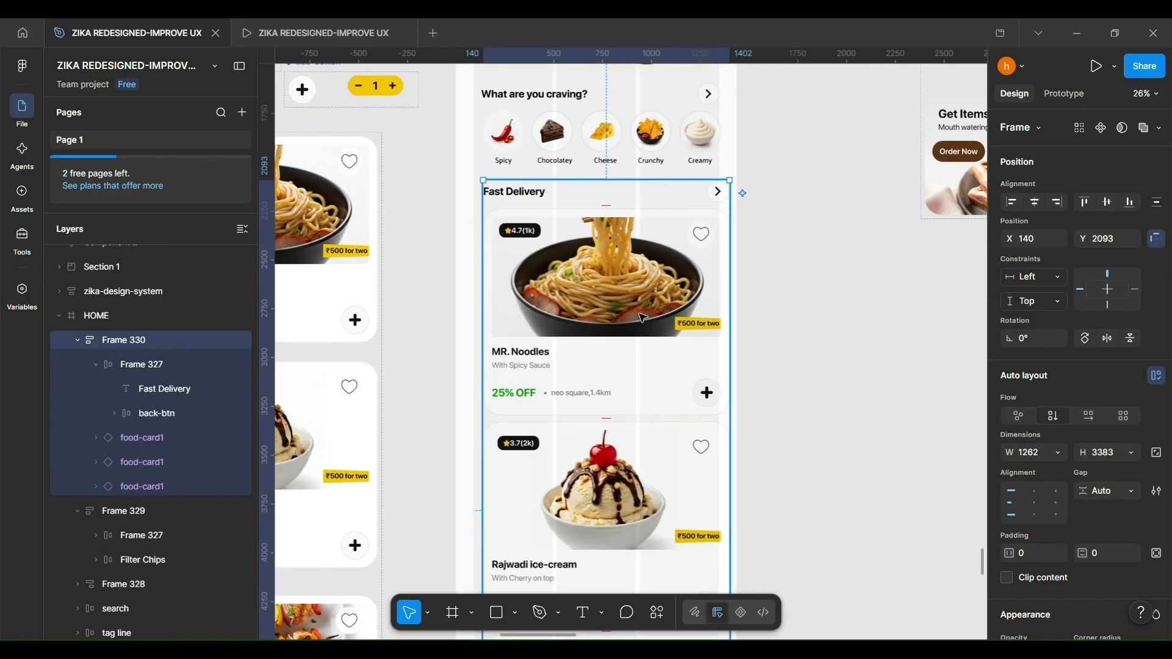
left_click(1028, 204)
scroll(680, 243, "up", 5)
scroll(680, 239, "down", 3)
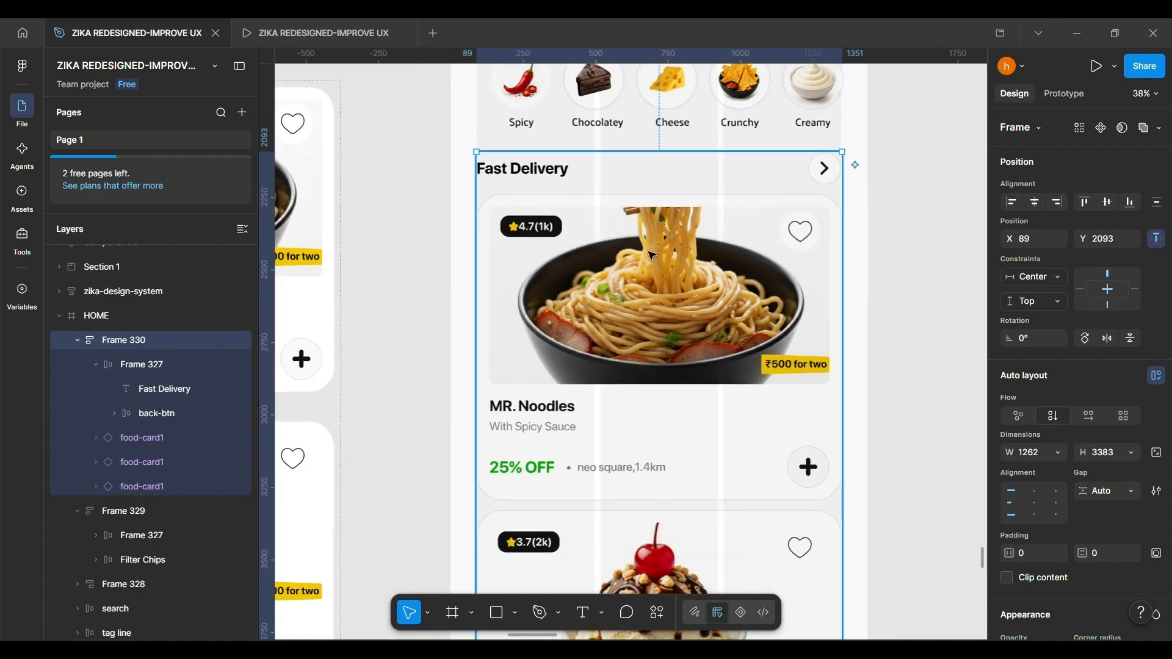
left_click(439, 314)
- Open a prototype preview of the HOME frame and move the frame to X 9904, Y 34746
scroll(440, 315, "down", 3)
scroll(439, 315, "down", 5)
key("shift+backslash")
scroll(537, 92, "up", 2)
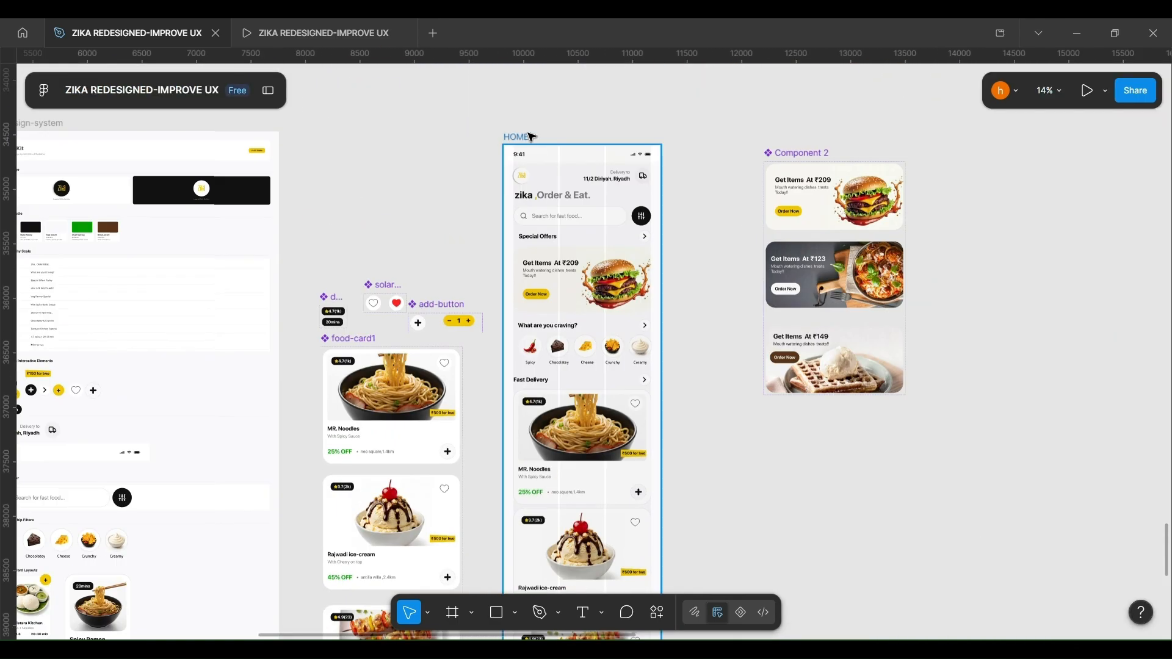
left_click(530, 137)
left_click(1080, 141)
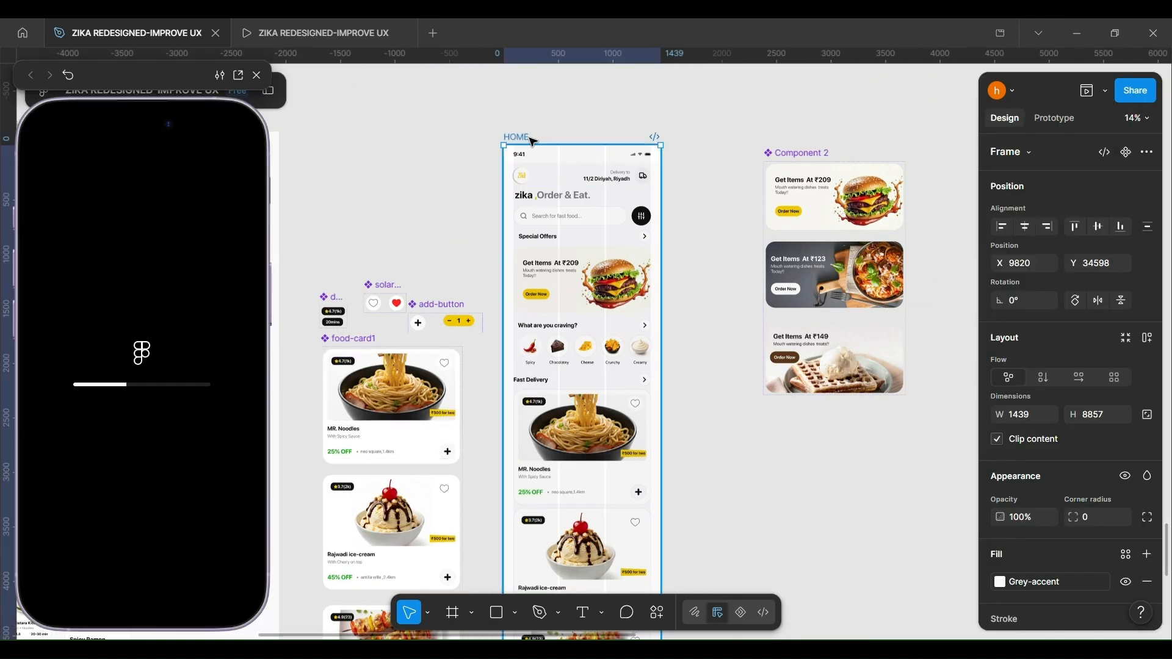
left_click_drag(530, 137, 539, 155)
- Scroll the preview to the Fast Delivery cards and test the noodles card's favourite heart
scroll(694, 414, "down", 5)
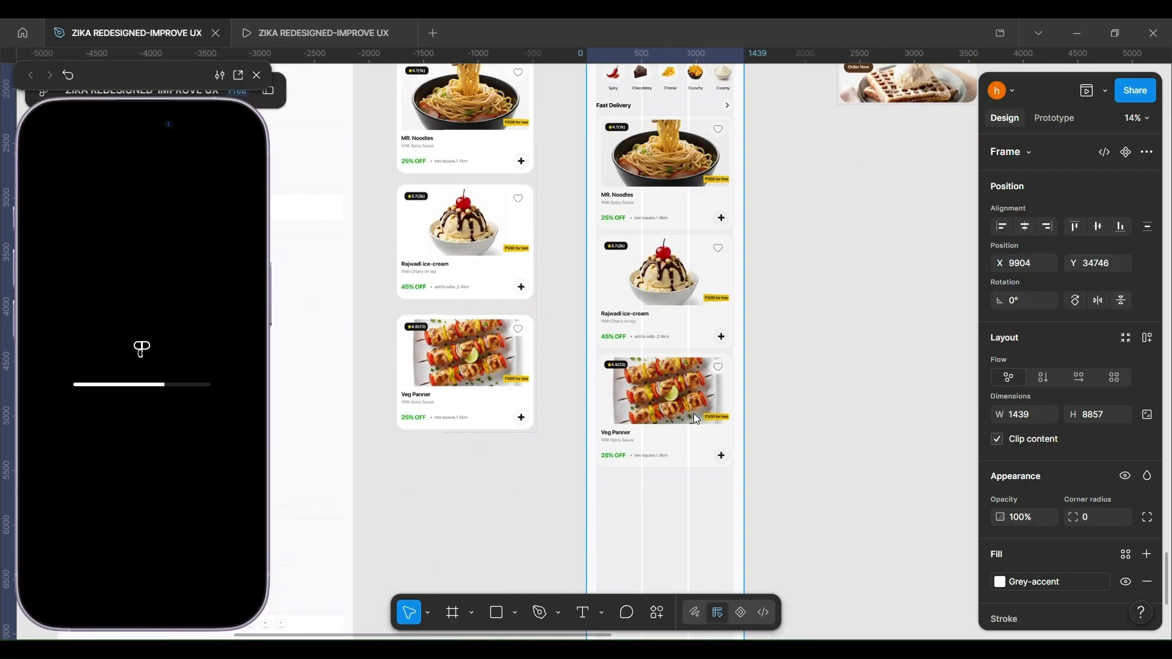
scroll(693, 413, "down", 1)
scroll(670, 405, "left", 5)
scroll(732, 397, "right", 3)
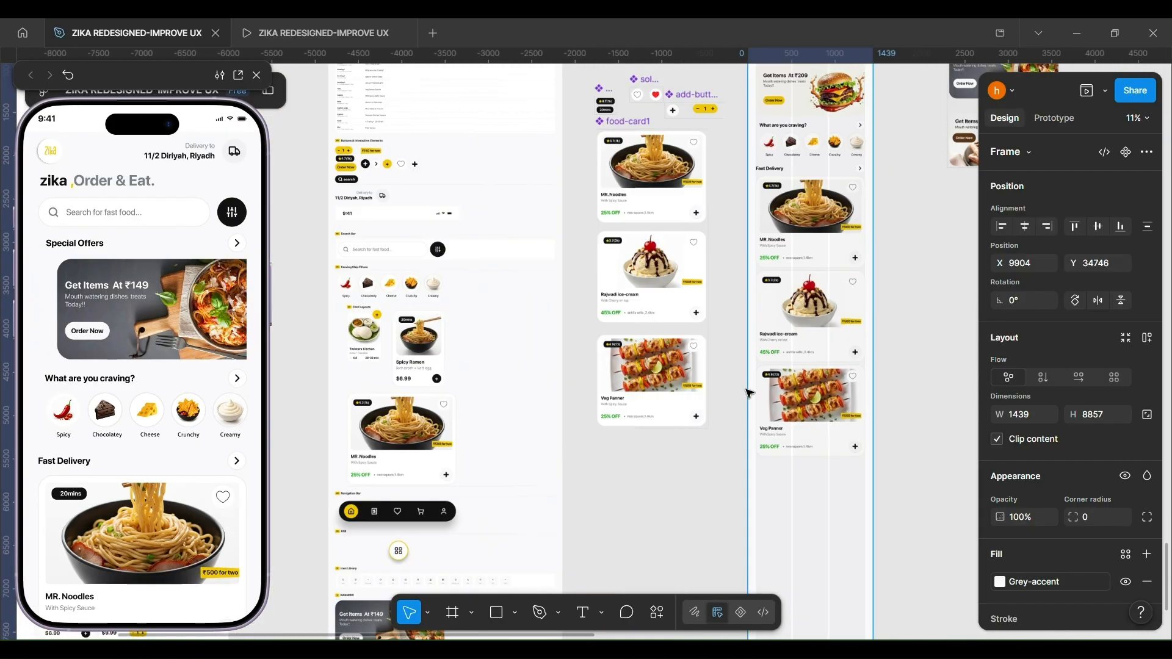
scroll(750, 394, "right", 3)
scroll(140, 367, "down", 3)
left_click(222, 312)
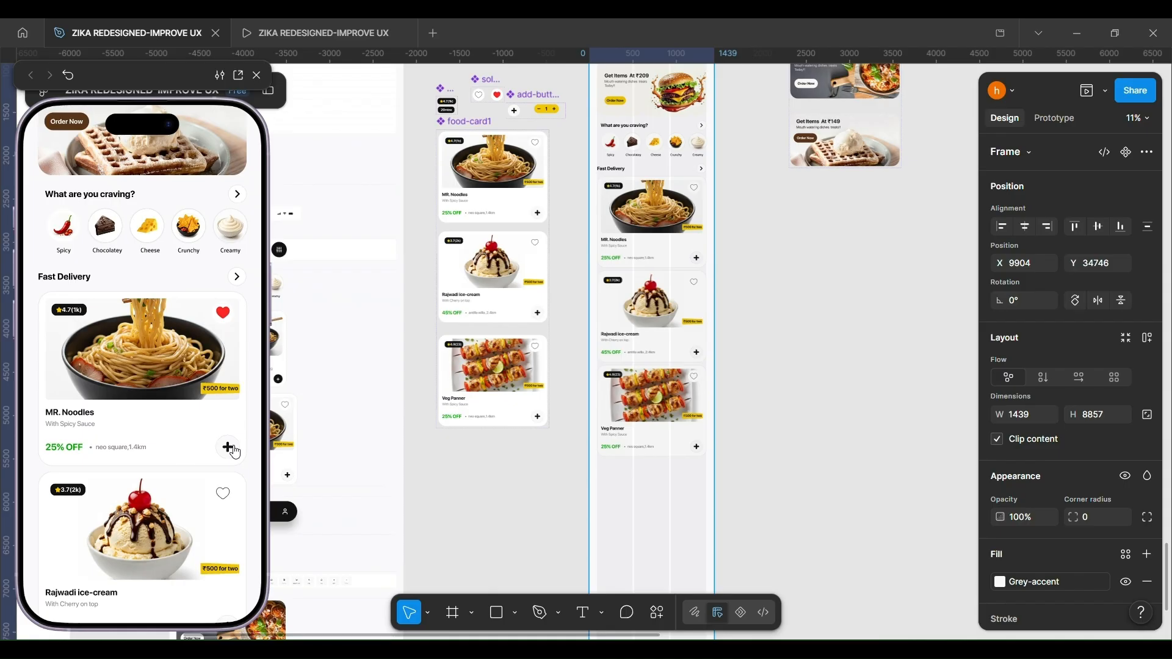
- Place a copy of the add-button's yellow quantity variant just below its component set
scroll(648, 353, "left", 1)
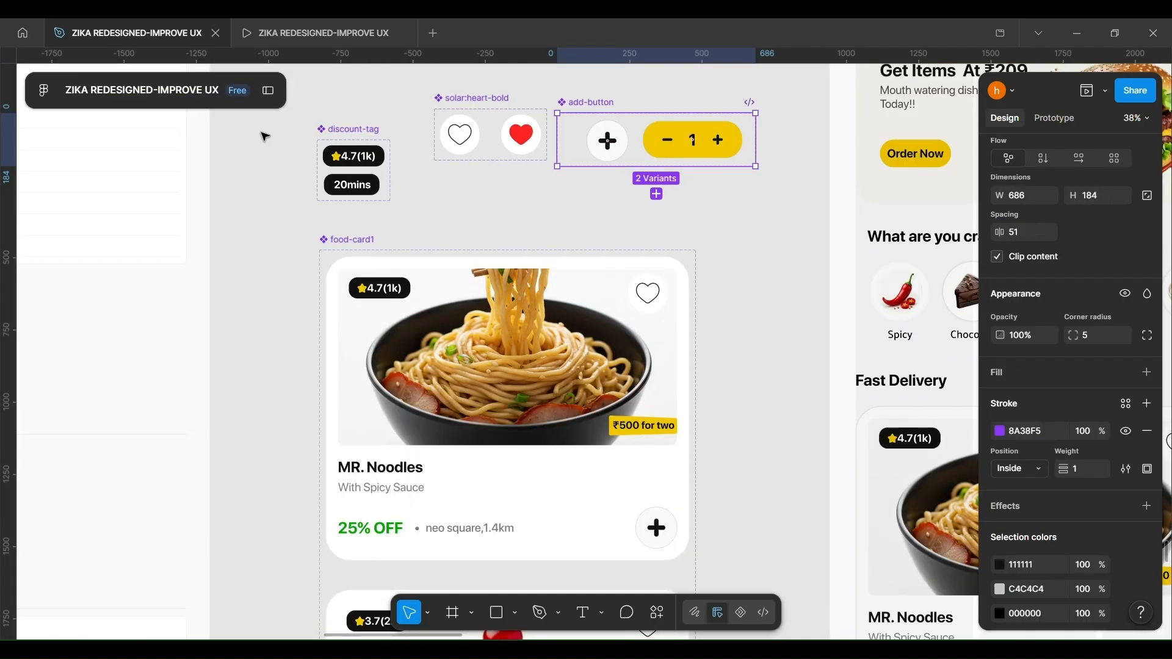
scroll(766, 248, "up", 1)
scroll(764, 248, "up", 3)
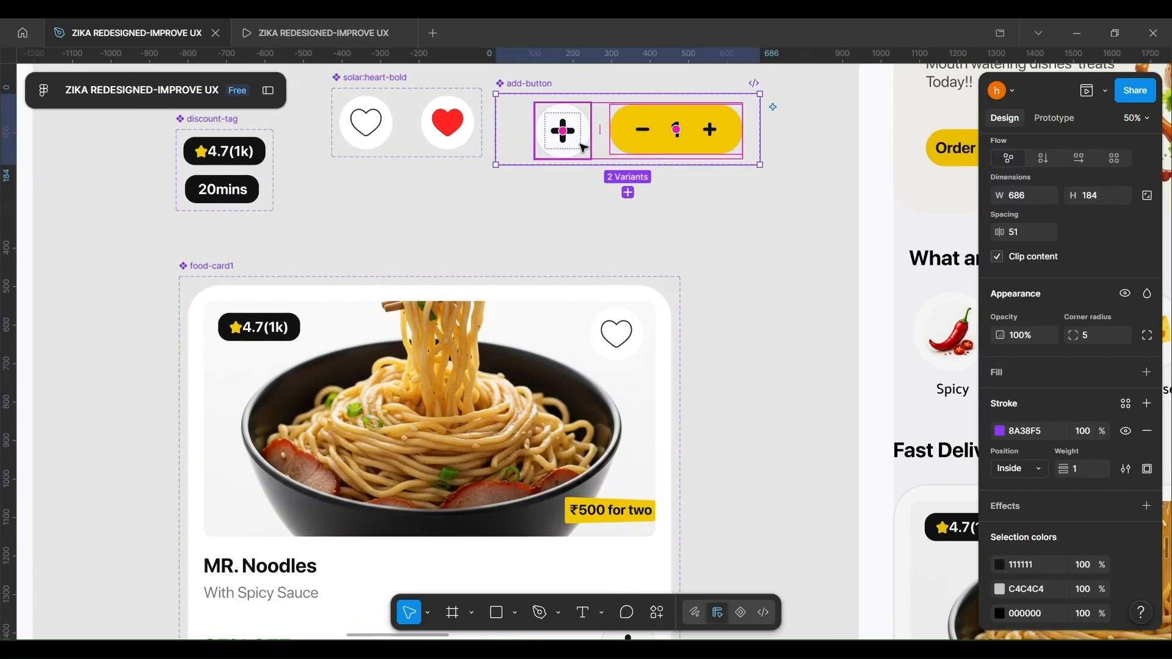
left_click(584, 148)
scroll(584, 148, "up", 4)
left_click(699, 135)
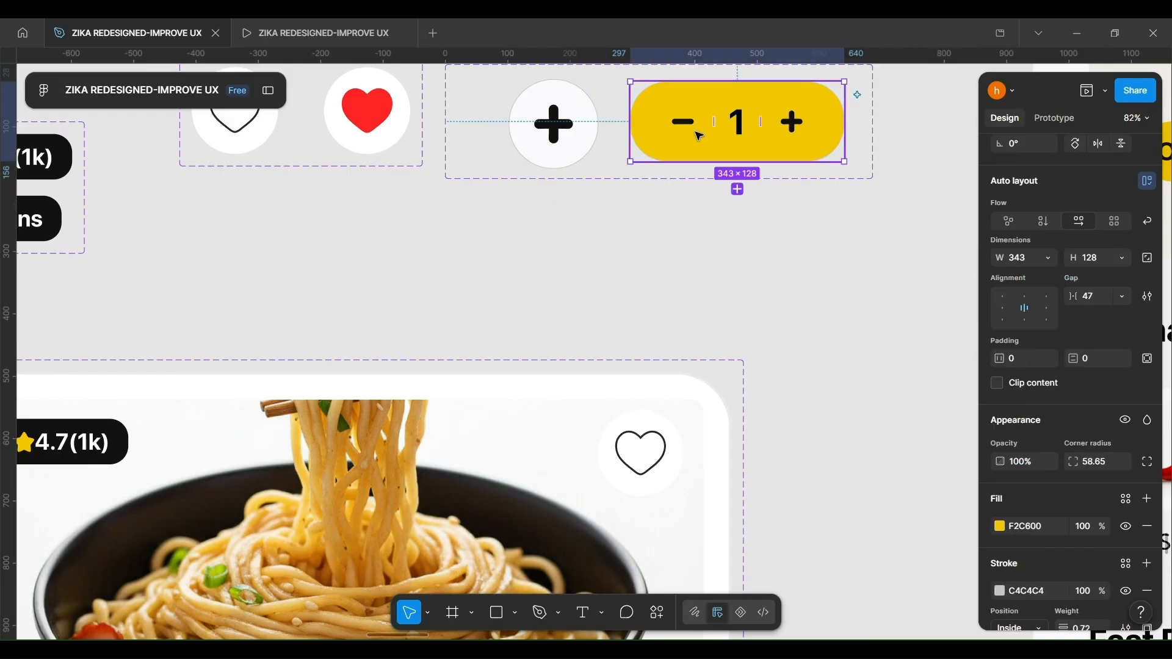
scroll(699, 135, "down", 2)
left_click_drag(733, 223, 733, 223)
scroll(647, 196, "up", 1)
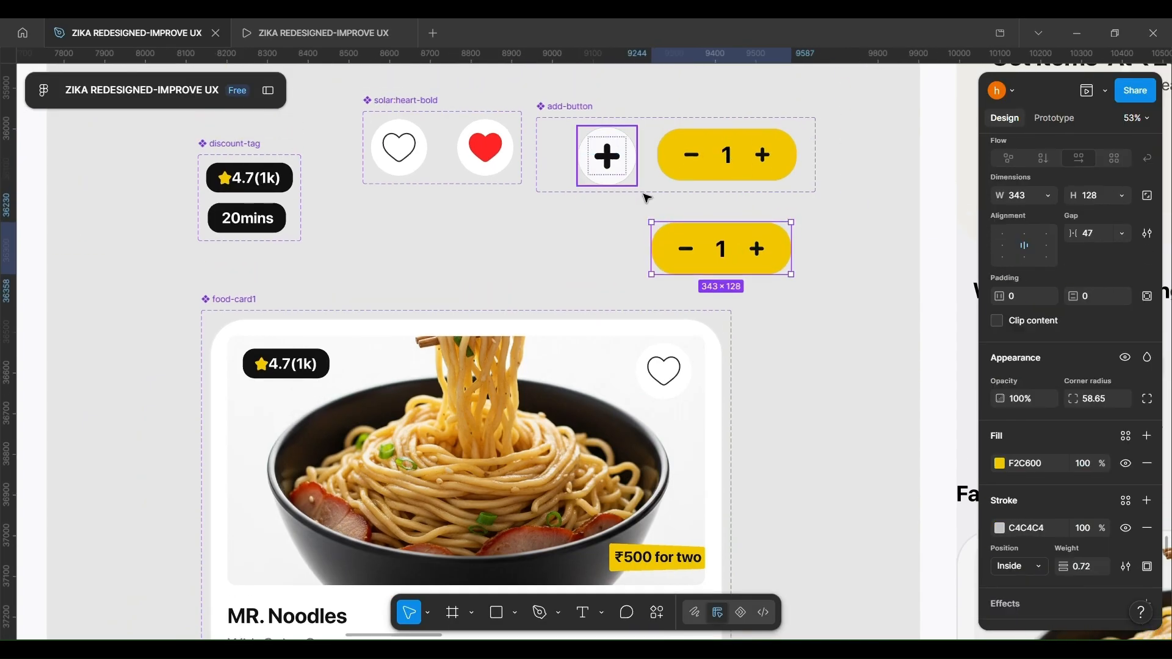
- Delete the original add-button component set with its plus and quantity variants
scroll(667, 176, "up", 2)
left_click(574, 172)
key("Delete")
scroll(685, 279, "down", 1)
- Move the remaining quantity button above the food card into free space and detach it from its component
left_click_drag(751, 313, 696, 116)
scroll(720, 207, "right", 1)
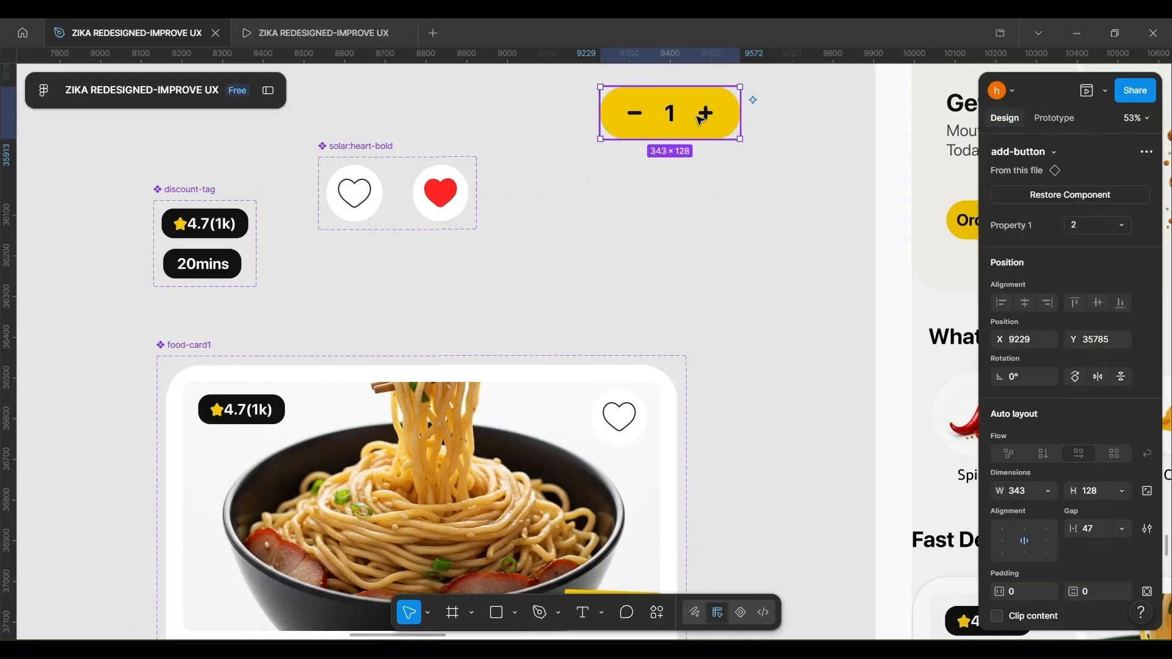
right_click(693, 124)
left_click(770, 445)
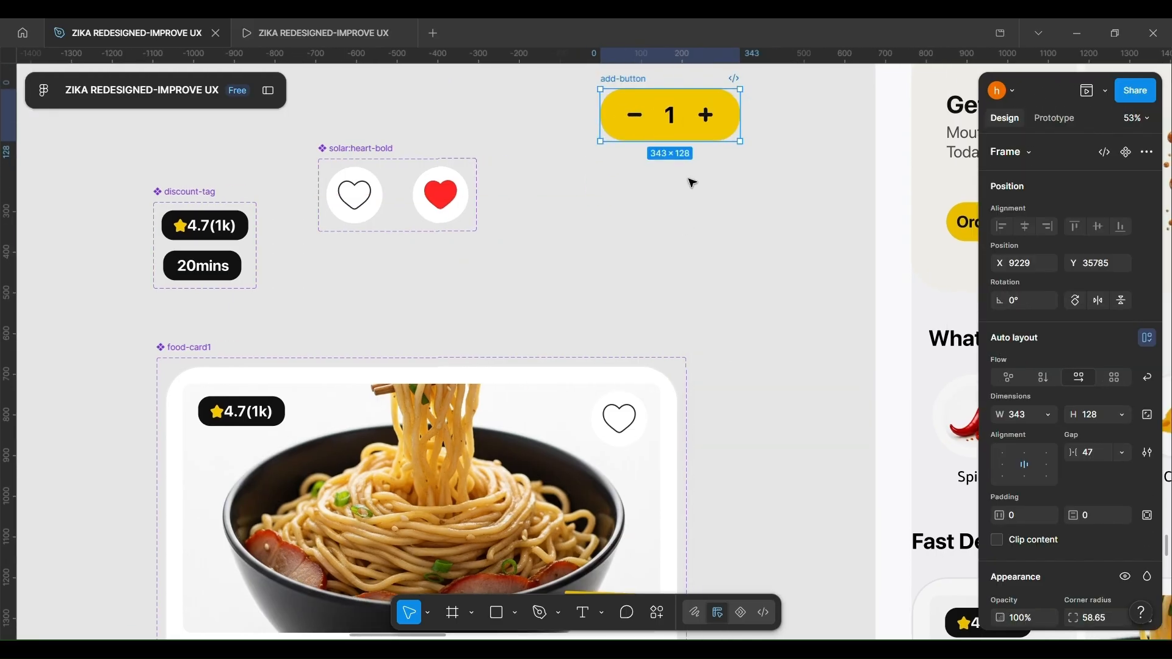
- Duplicate the quantity button below itself, remove the copy's minus and plus icons, and change its text to "ADD"
scroll(689, 177, "up", 3)
left_click_drag(621, 181, 624, 271)
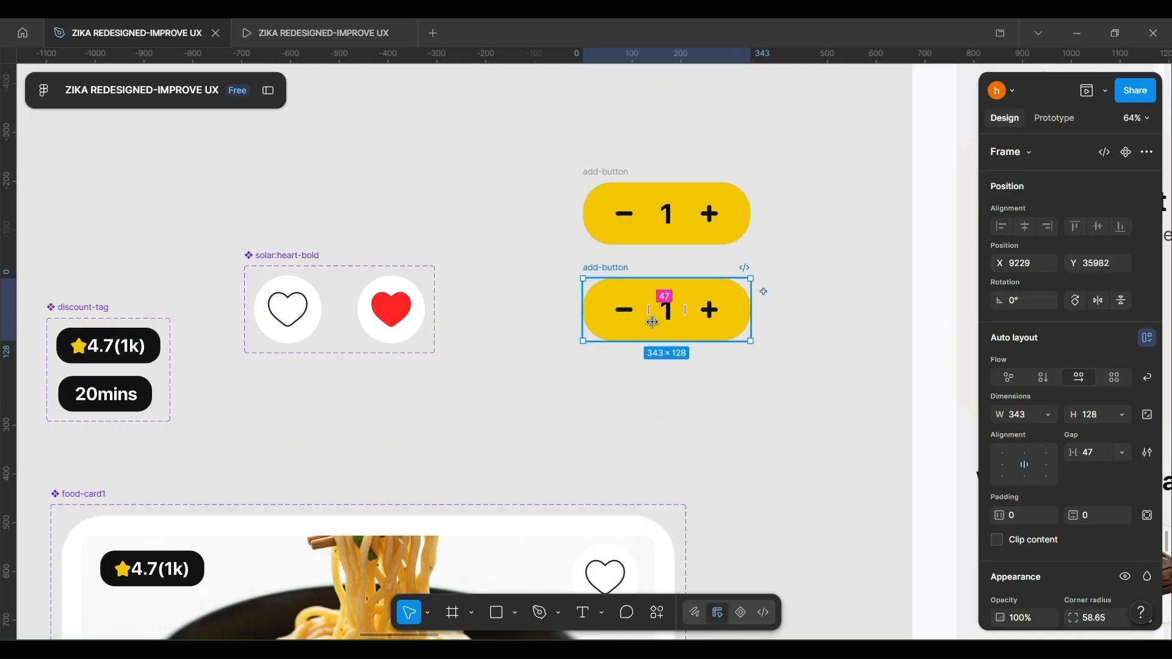
left_click(624, 311)
key("Delete")
double_click(673, 316)
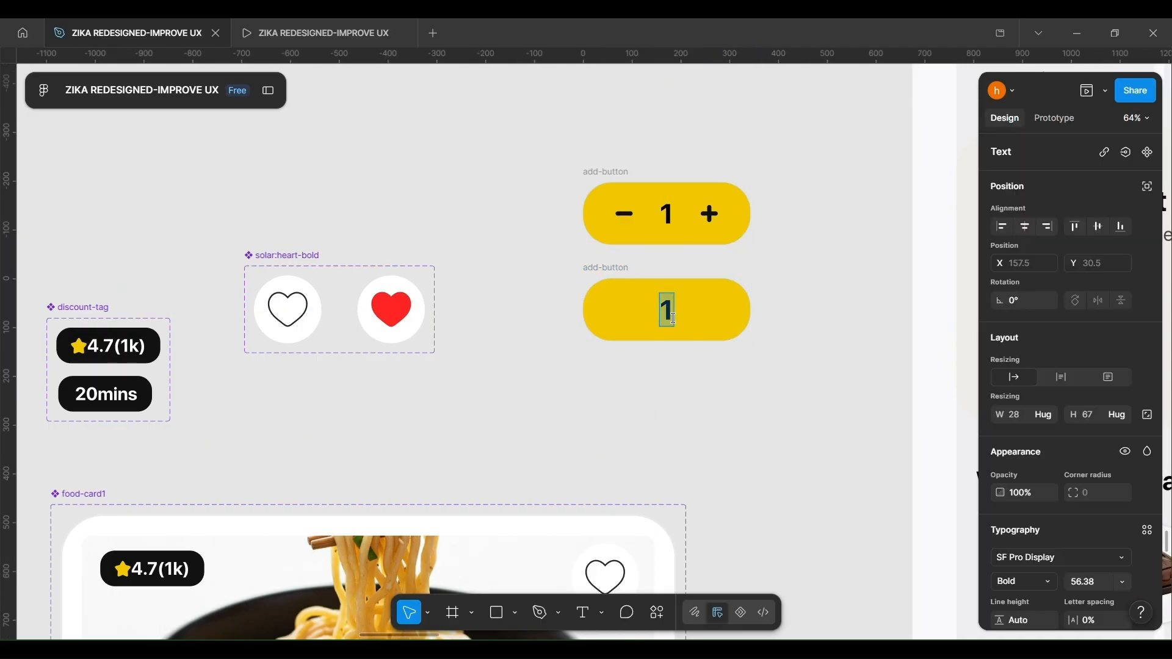
scroll(578, 259, "down", 5)
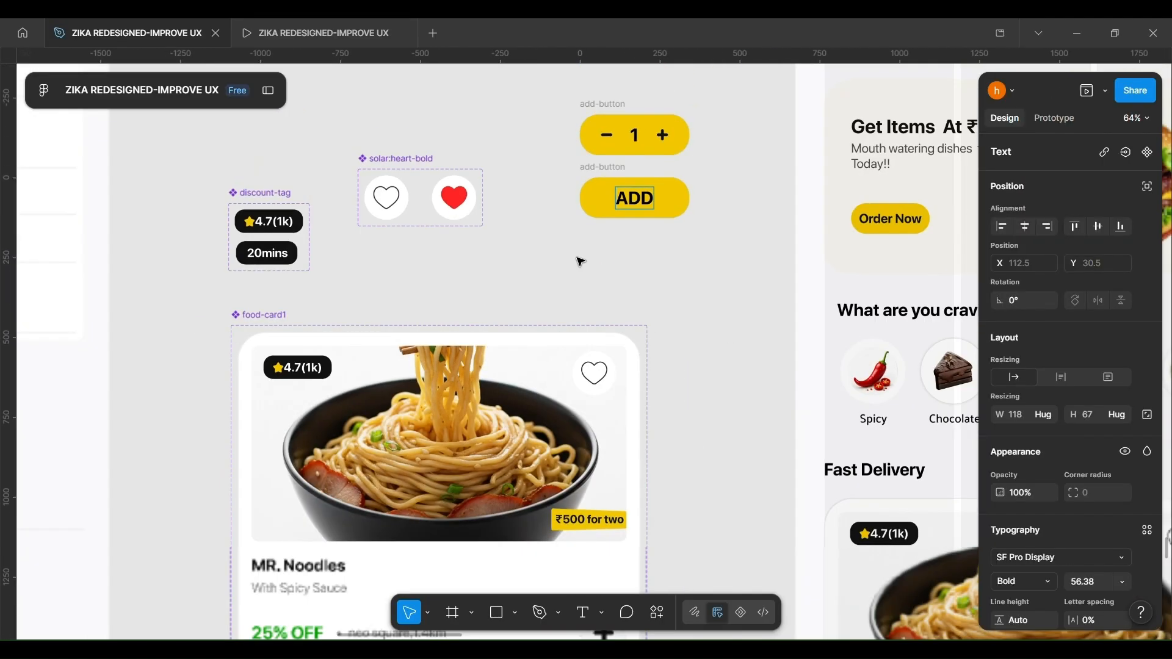
- Set the "ADD" label's font weight to Medium and its size to 48
scroll(1086, 506, "down", 2)
left_click(1052, 497)
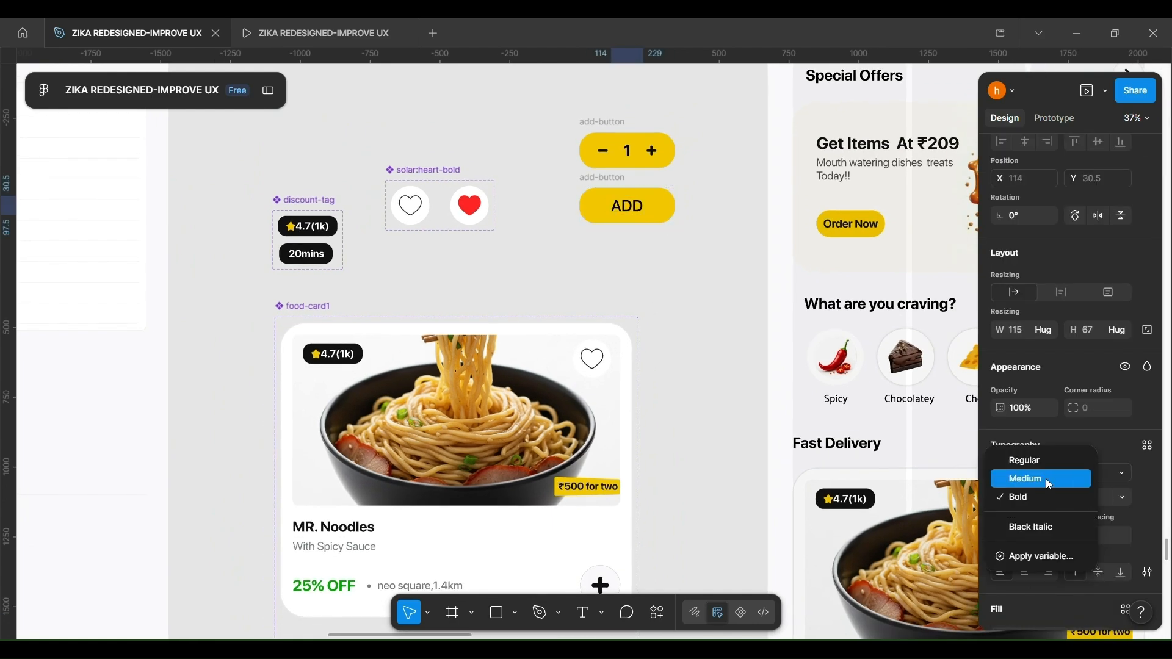
left_click(1046, 480)
scroll(1050, 506, "down", 1)
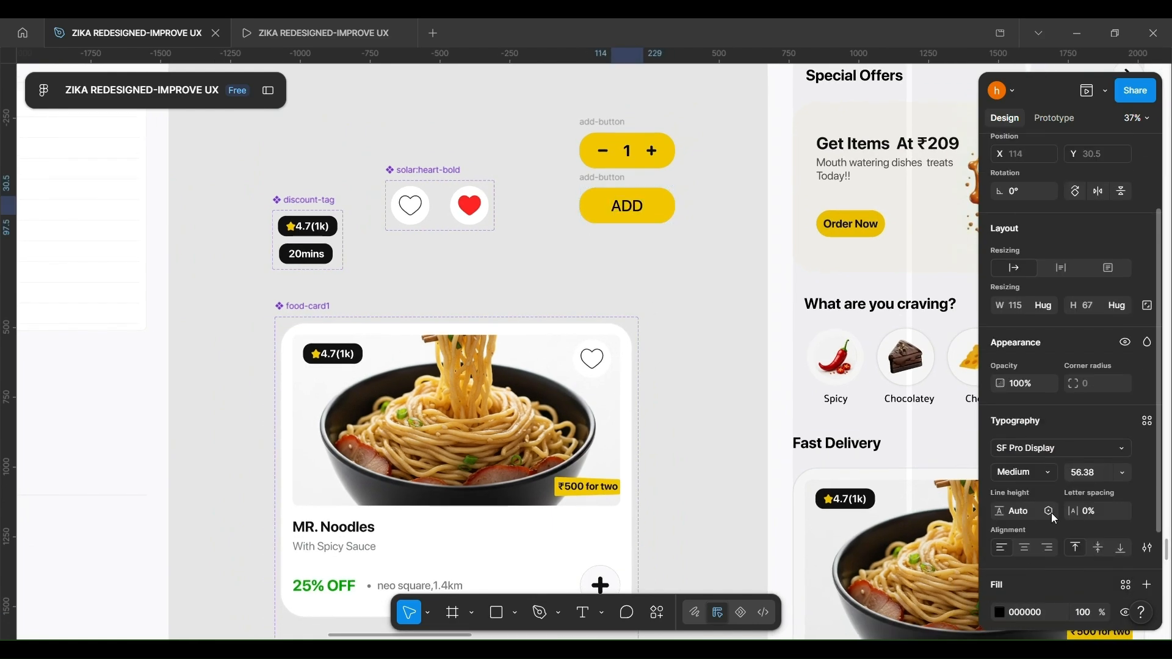
left_click(1126, 468)
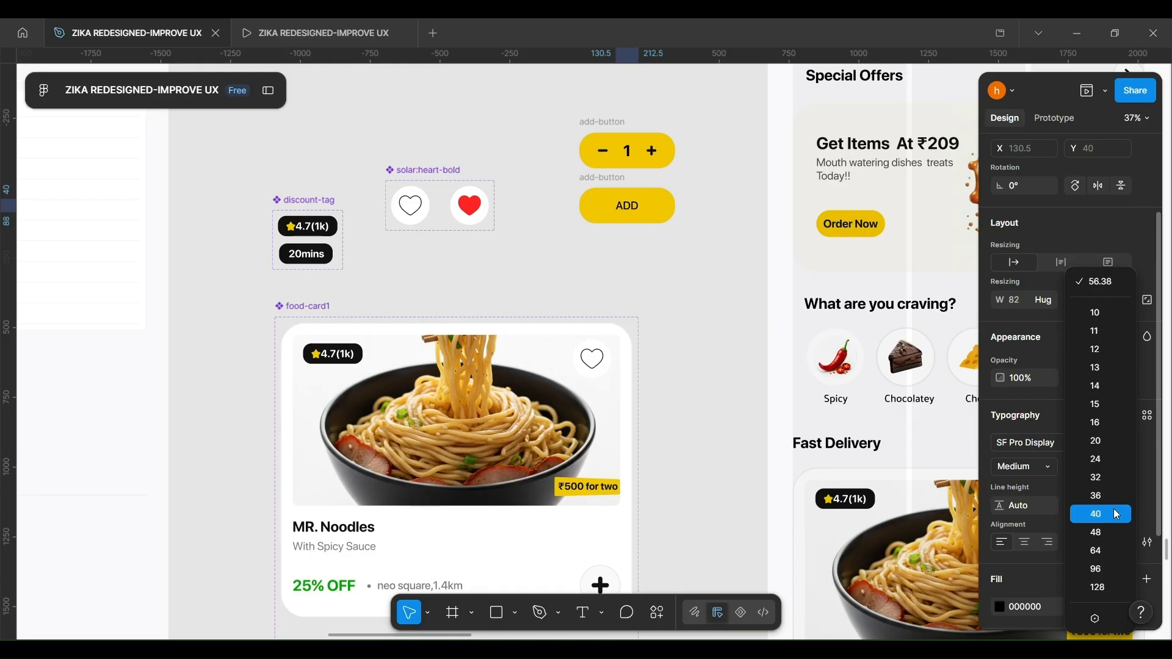
left_click(1096, 532)
scroll(689, 271, "down", 2)
key("Escape")
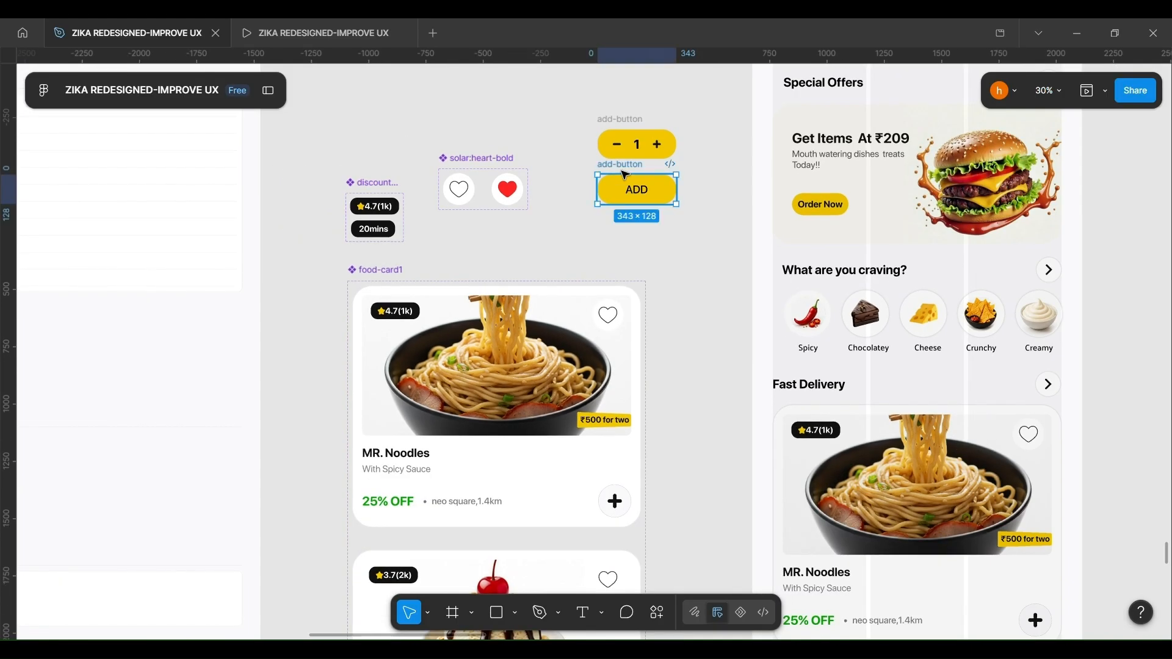
- Change the ADD button's fill to the file's off-white colour F8F9FA
left_click(1010, 397)
left_click(885, 549)
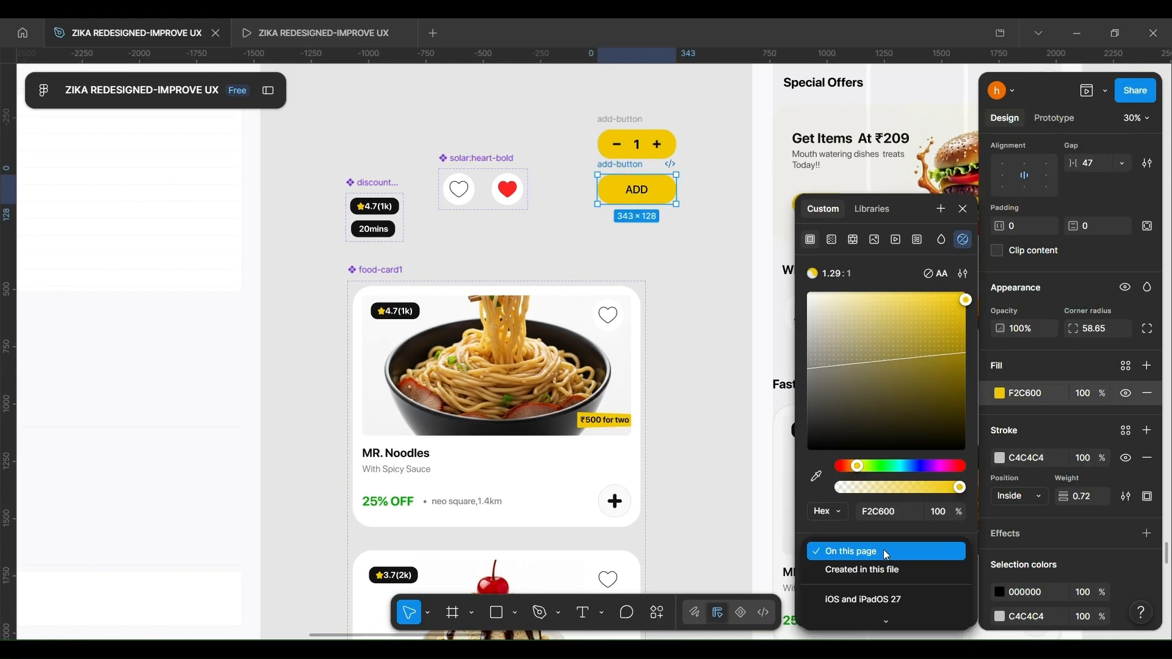
left_click(879, 570)
left_click(892, 575)
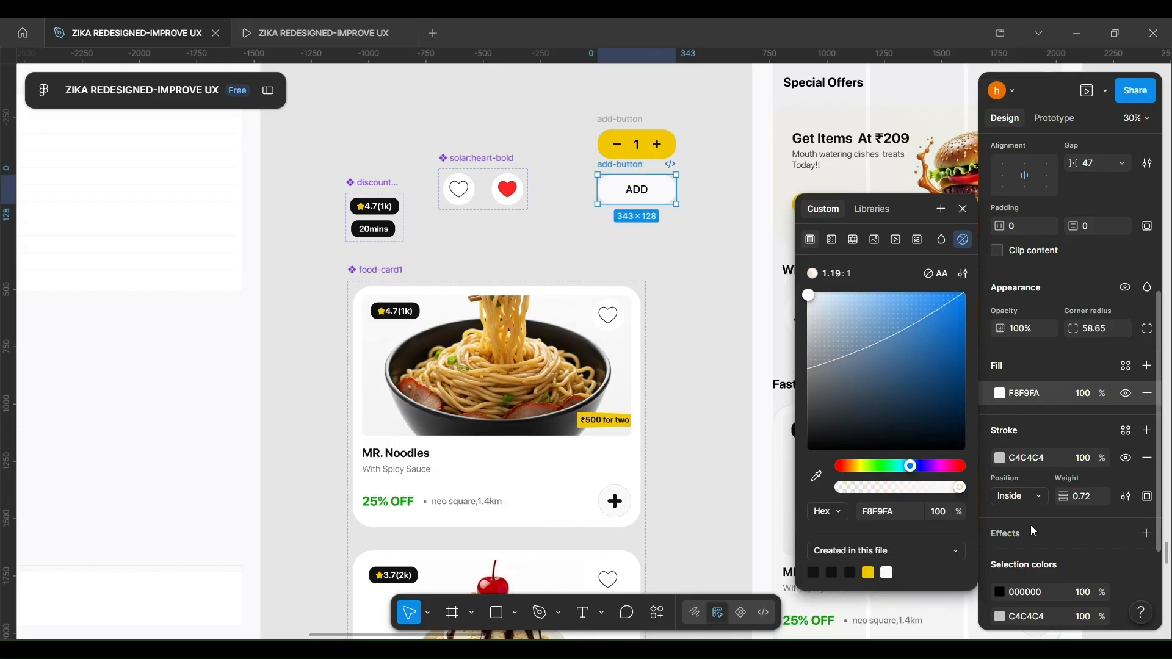
- Combine the yellow quantity button and the ADD button into a single component set
scroll(684, 230, "up", 5)
left_click(628, 202)
scroll(628, 202, "down", 5)
left_click(613, 182)
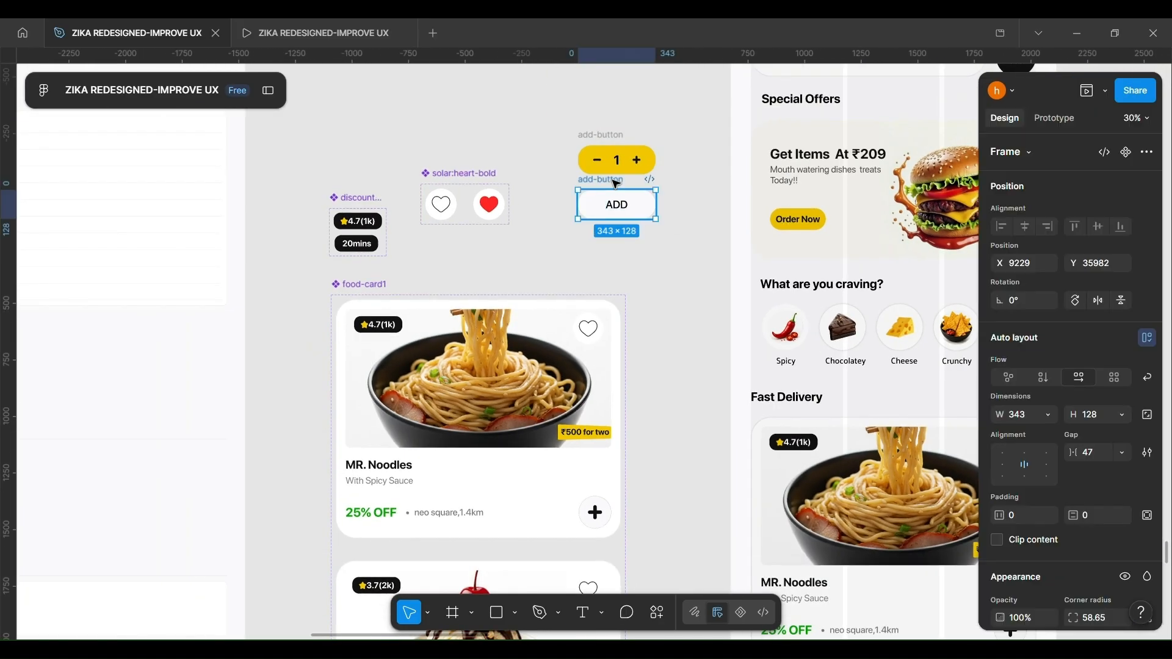
left_click(1110, 156)
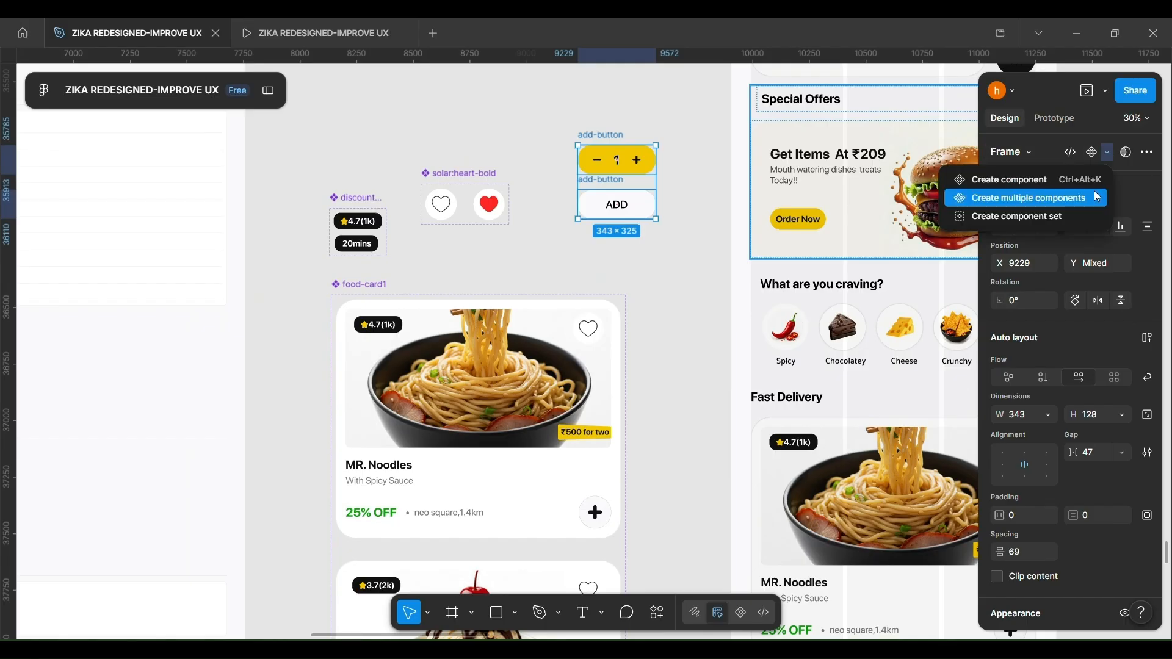
left_click(1093, 211)
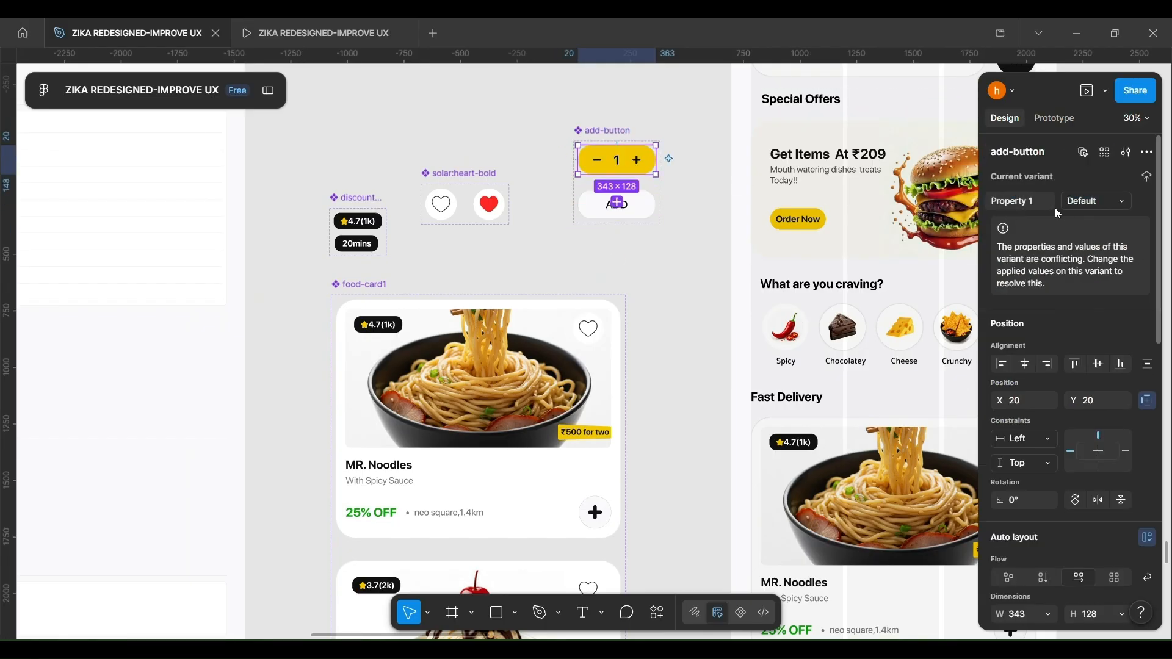
- Enlarge the add-button component set and add a third variant that duplicates the yellow quantity button
left_click(554, 119)
left_click_drag(620, 137, 587, 102)
scroll(587, 105, "up", 3)
left_click(614, 190)
left_click(591, 232)
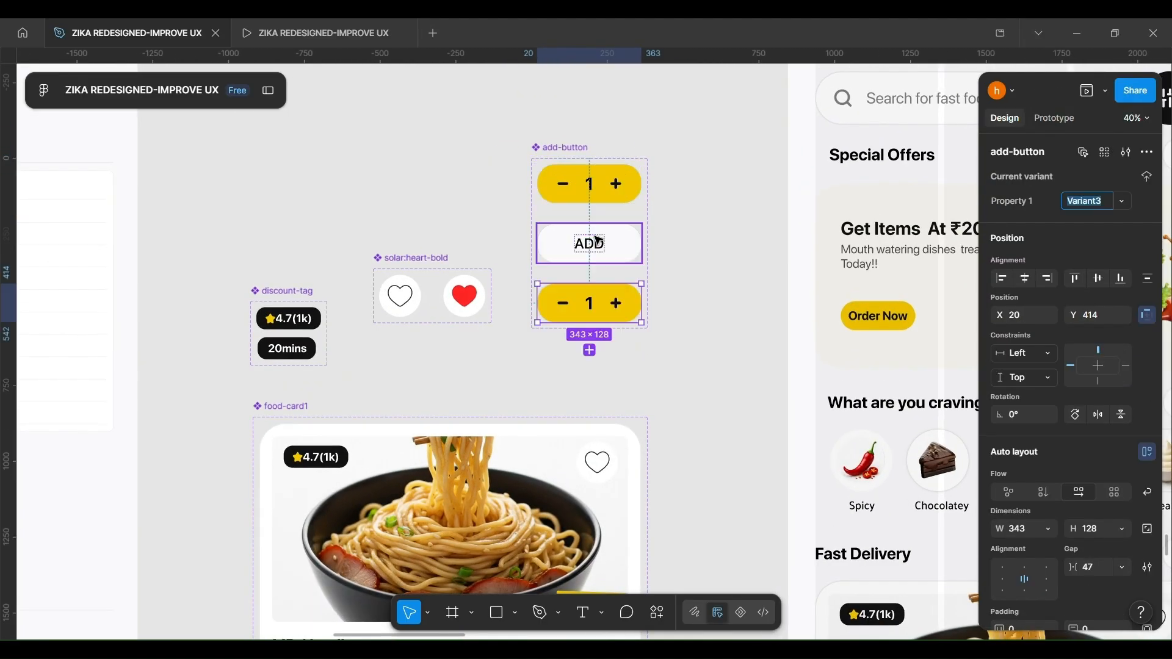
- Rearrange the add-button variants so ADD comes first, followed by the two quantity variants stacked beneath it
scroll(614, 308, "up", 2)
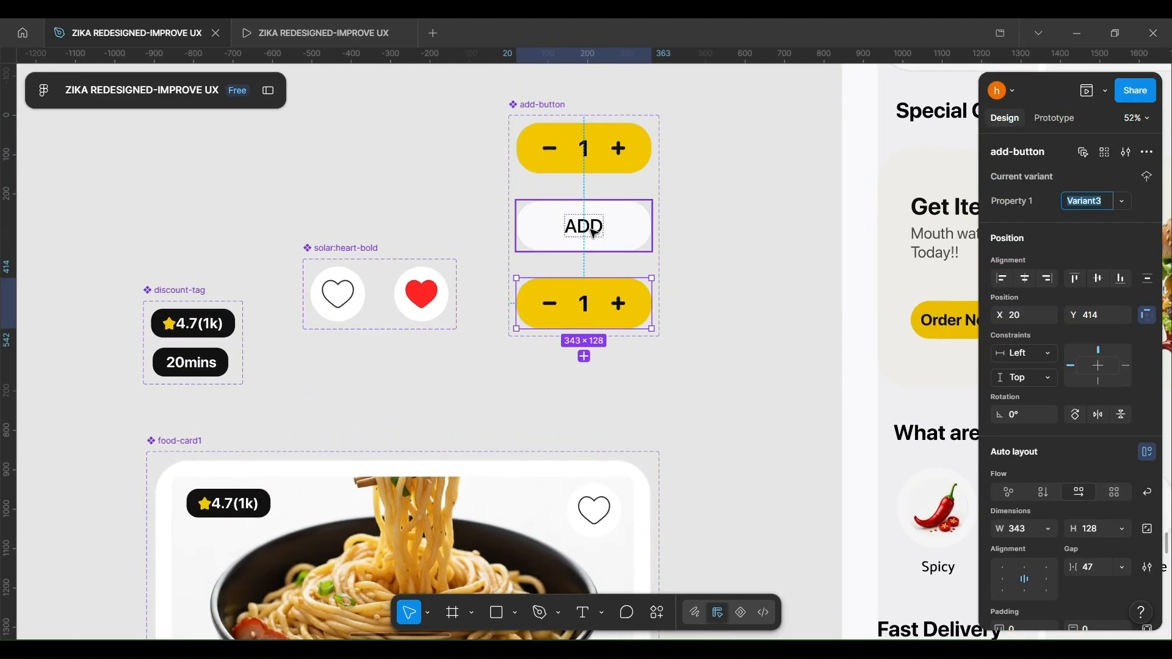
left_click_drag(594, 233, 600, 196)
left_click_drag(599, 149, 604, 245)
left_click_drag(611, 190, 607, 156)
left_click_drag(619, 261, 602, 301)
- Change the bottom quantity variant's number to 2 and set its Property 1 value to 2
double_click(595, 293)
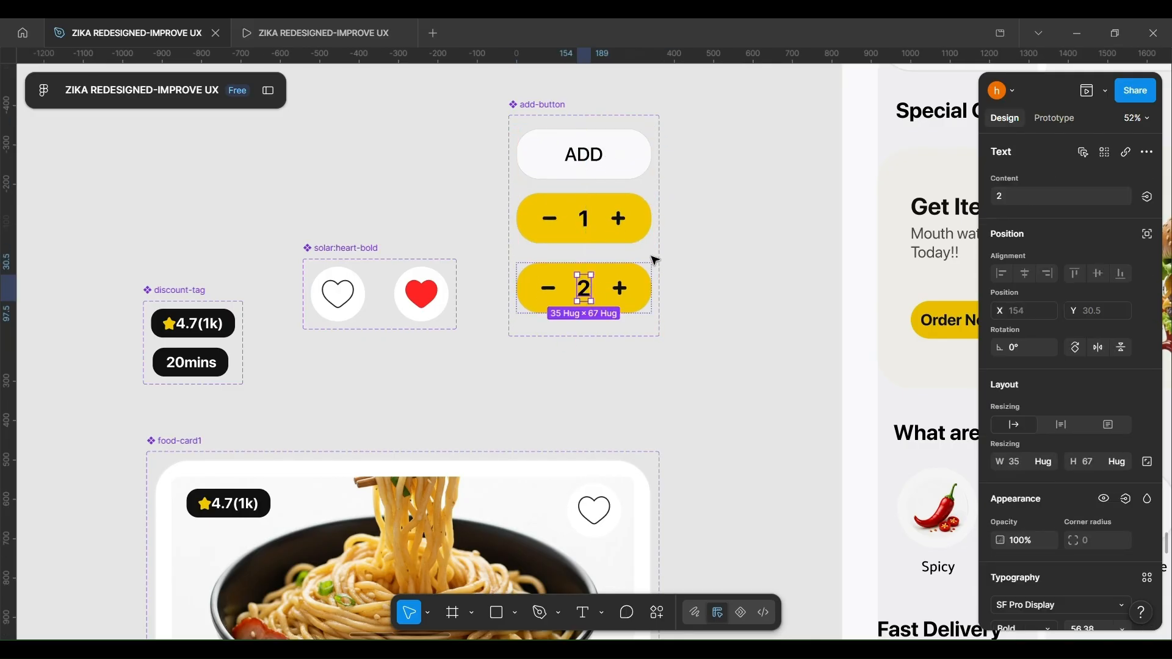
left_click(628, 301)
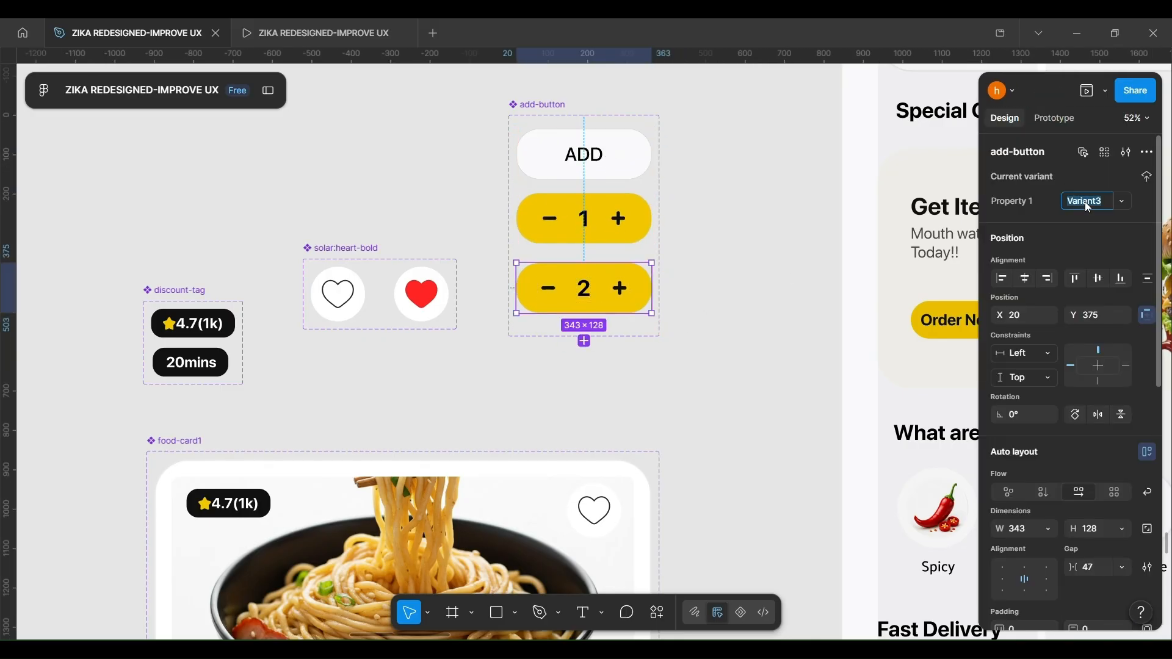
left_click(683, 350)
- Add a prototype tap interaction on the ADD variant that changes it to the quantity 1 variant
scroll(683, 350, "down", 5)
scroll(683, 350, "up", 2)
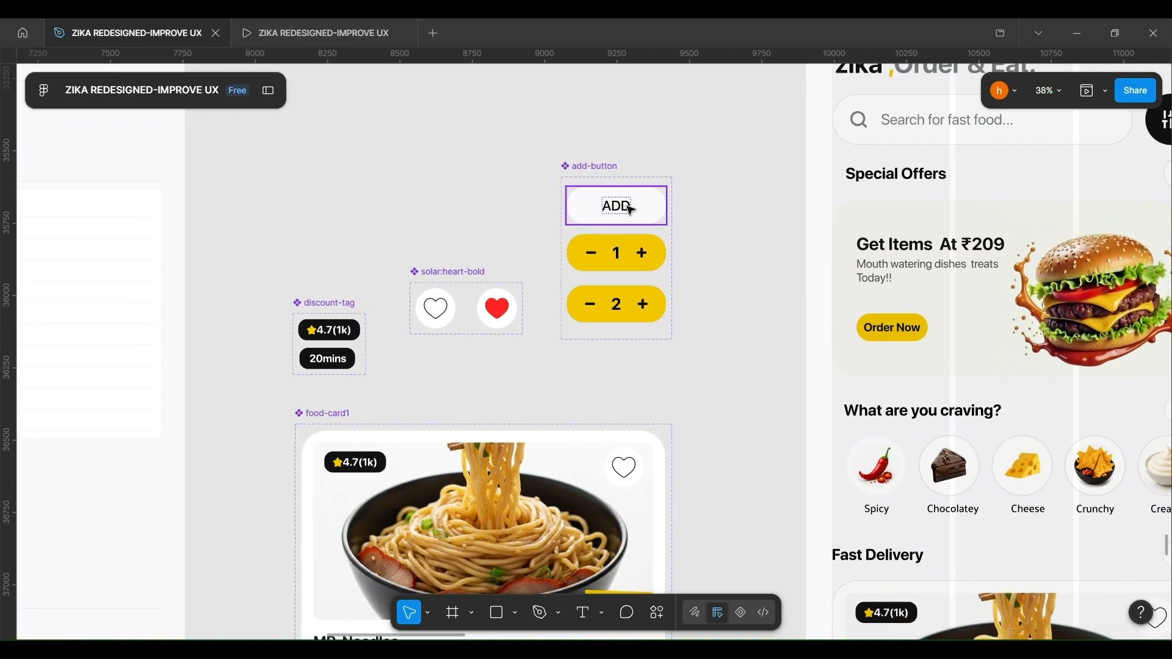
left_click(631, 211)
key("shift+e")
scroll(595, 220, "up", 5)
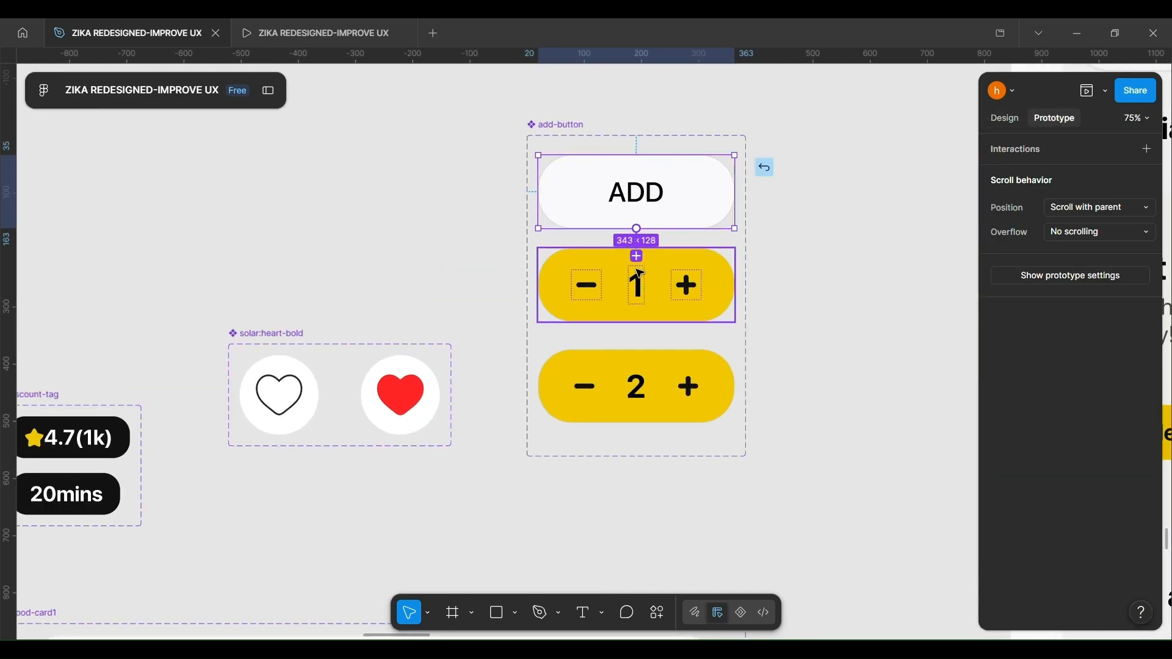
left_click_drag(640, 273, 640, 274)
left_click(653, 420)
left_click(668, 455)
left_click(845, 415)
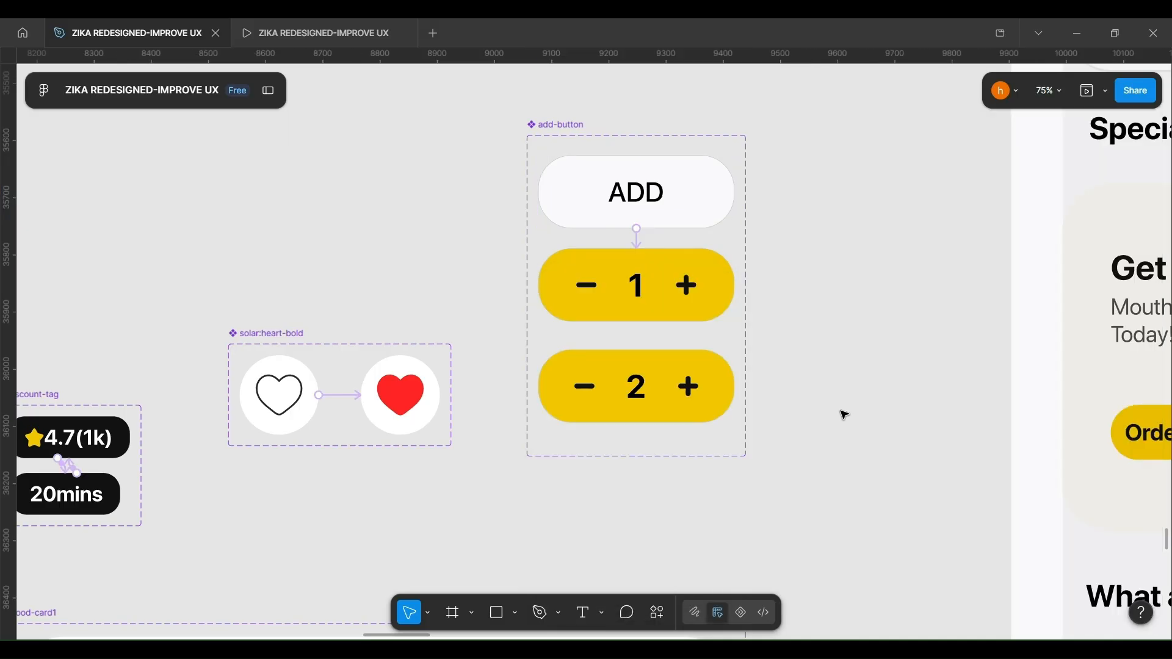
- Link the quantity 1 variant's plus icon to variant 2 with an on-tap Change to interaction
left_click(693, 300)
left_click_drag(711, 283, 665, 385)
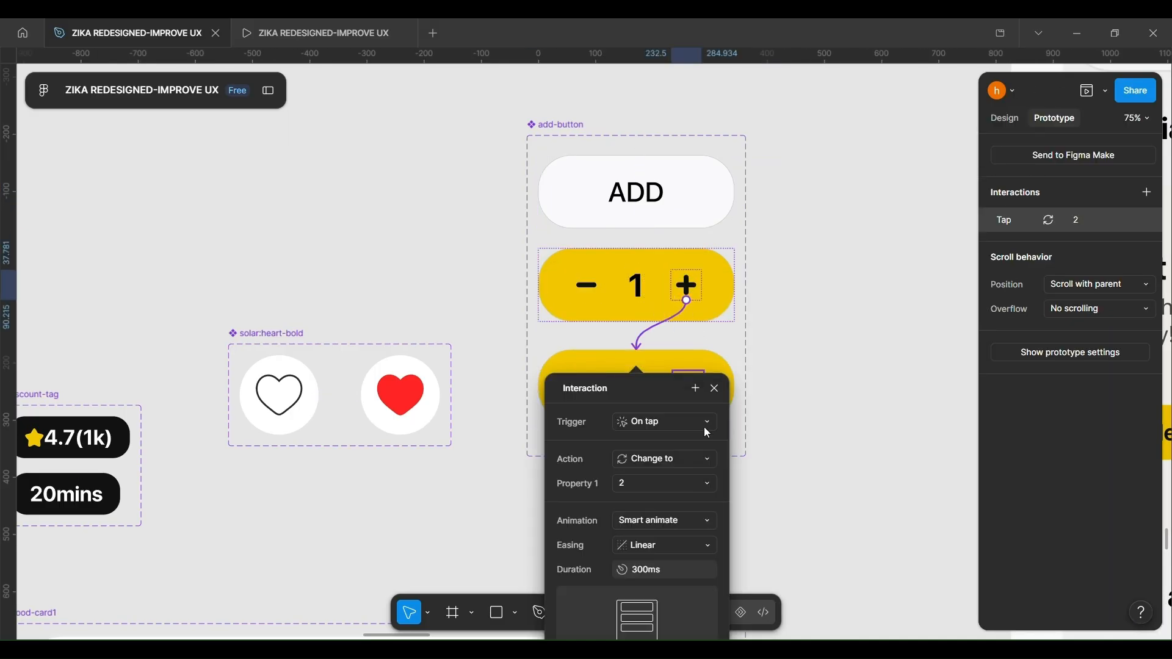
left_click(794, 493)
- Link the quantity 2 variant's minus icon back to the quantity 1 variant with a tap interaction
scroll(782, 487, "down", 5)
scroll(661, 352, "up", 5)
double_click(648, 347)
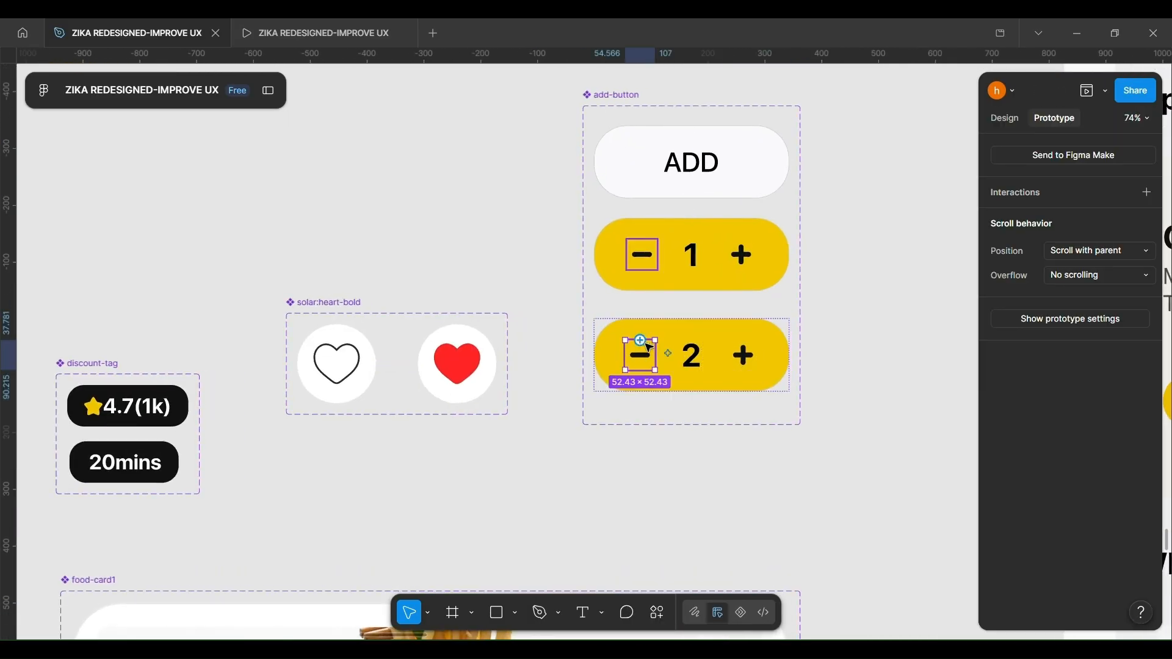
left_click_drag(665, 261, 668, 263)
left_click(840, 493)
scroll(841, 493, "up", 1)
scroll(840, 493, "down", 3)
- Copy the ADD variant and replace the MR. Noodles card's plus button with it
left_click(742, 233)
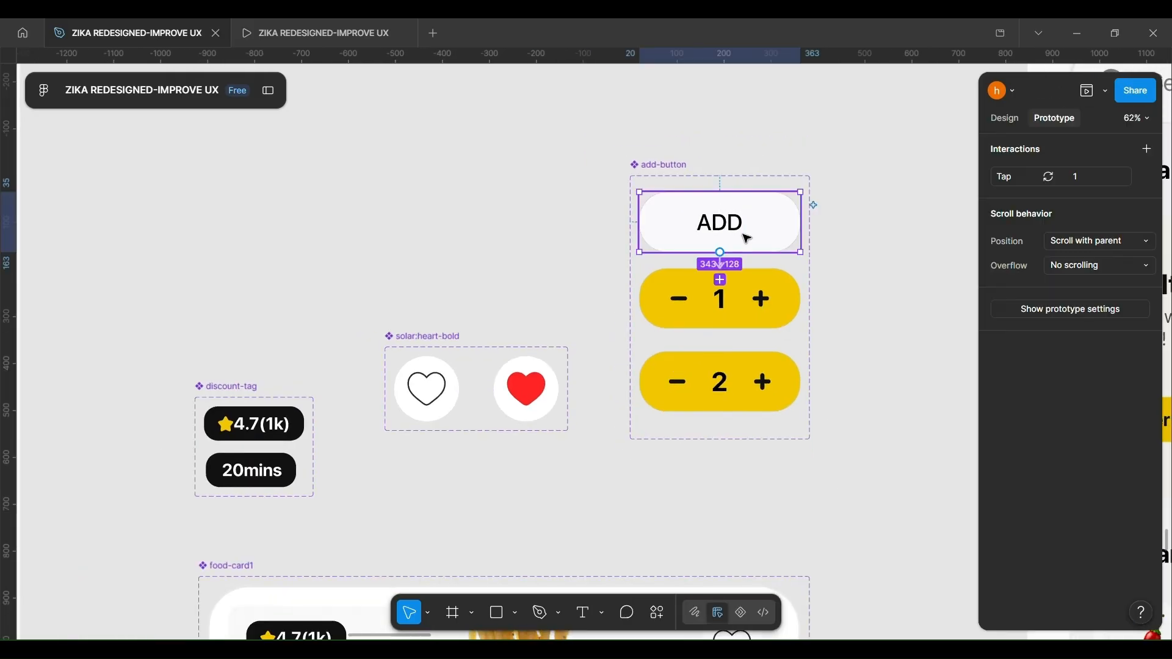
right_click(739, 232)
left_click(766, 148)
scroll(725, 316, "down", 10)
double_click(752, 425)
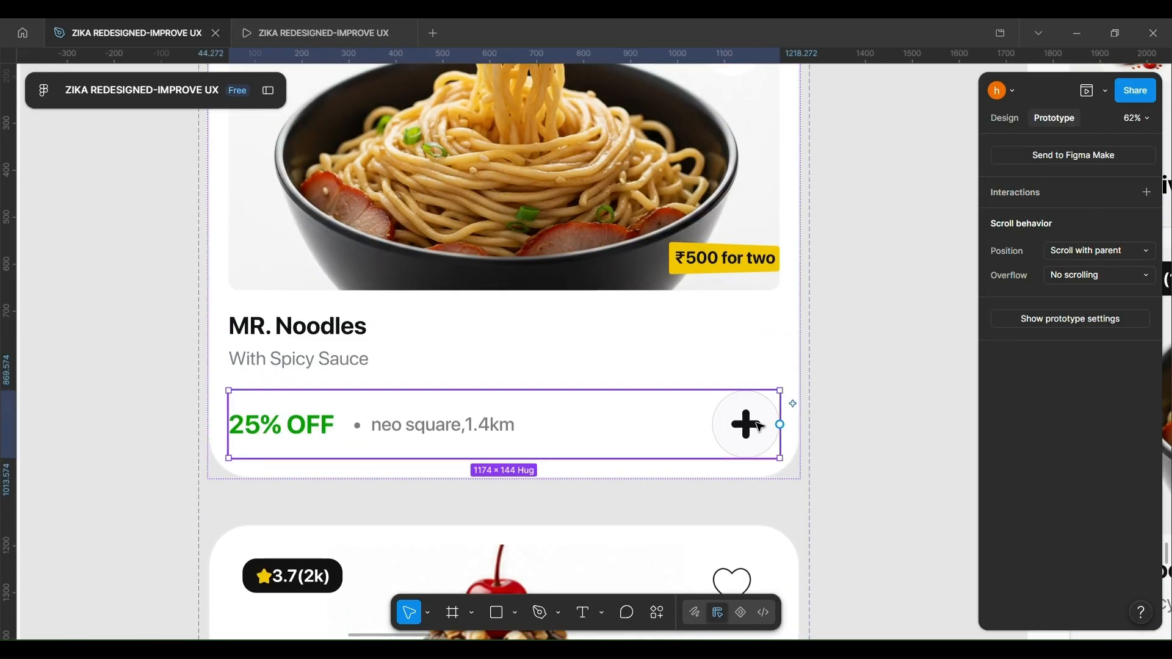
double_click(750, 425)
right_click(720, 429)
left_click(824, 149)
scroll(782, 270, "down", 1)
left_click(829, 359)
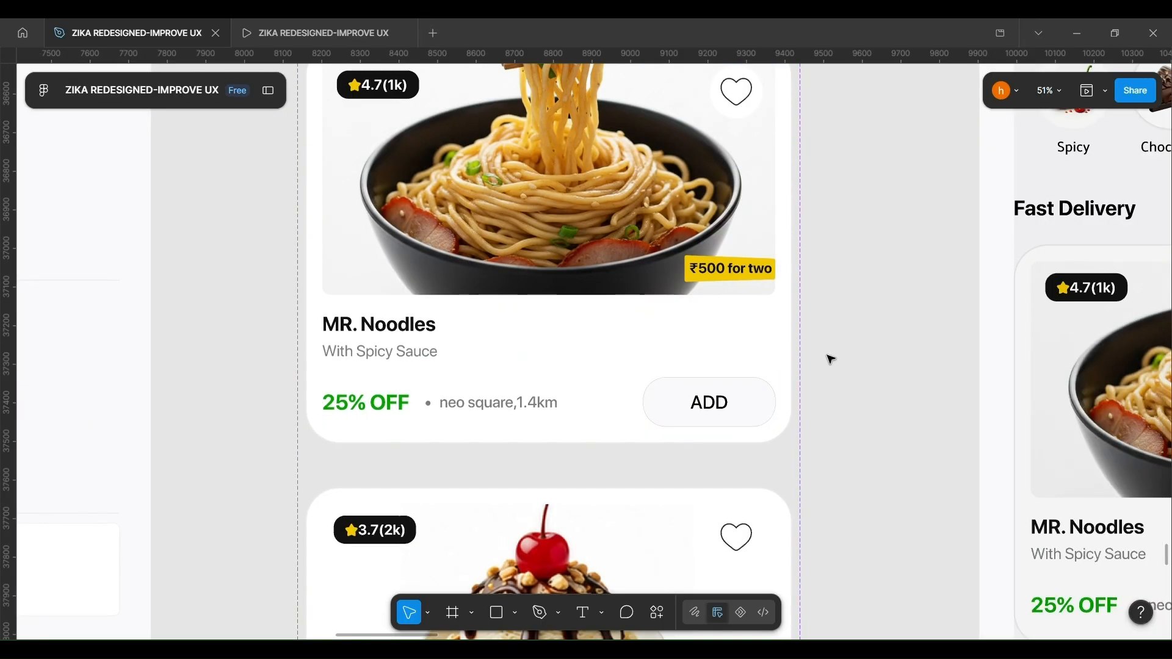
- Preview the HOME frame and test the ADD button and its plus icon on the MR. Noodles card
scroll(830, 359, "down", 3)
scroll(830, 360, "down", 1)
scroll(830, 359, "right", 1)
scroll(778, 314, "up", 3)
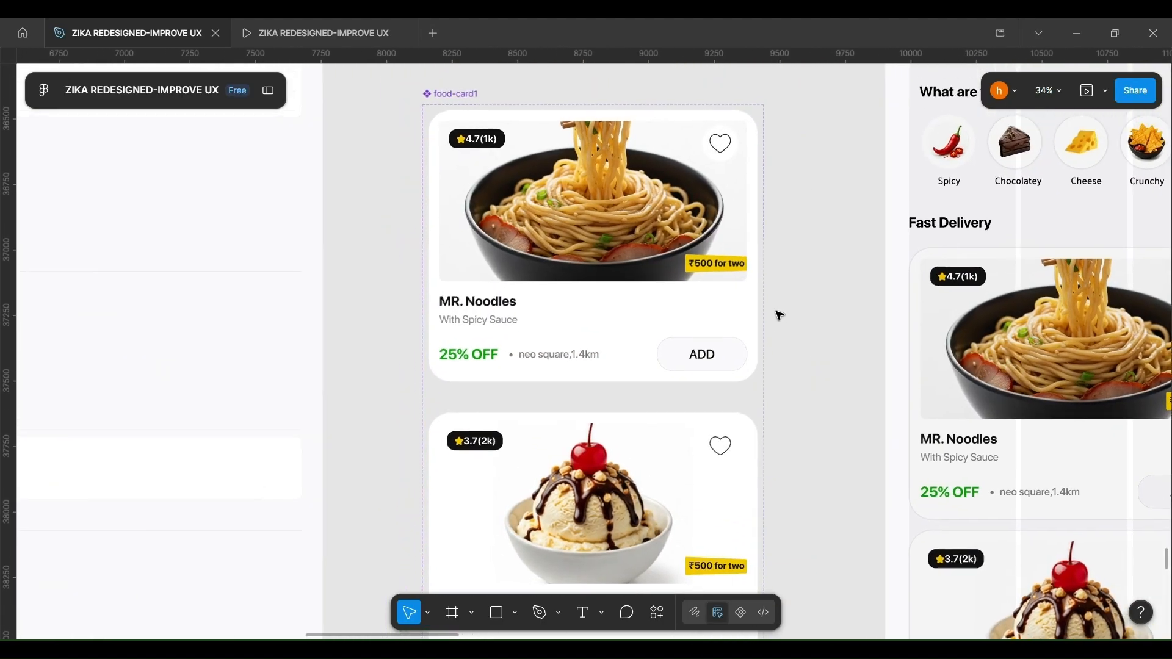
scroll(778, 315, "down", 1)
scroll(779, 315, "up", 1)
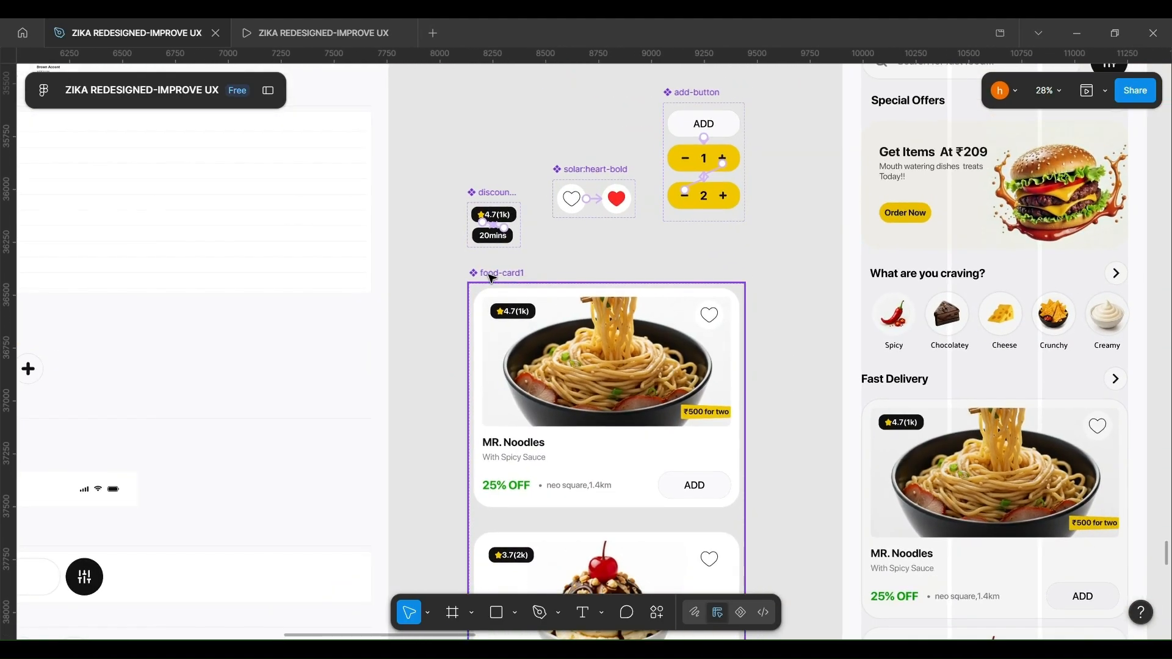
scroll(489, 277, "down", 2)
scroll(489, 277, "right", 2)
scroll(488, 277, "down", 2)
scroll(675, 148, "up", 3)
left_click(654, 136)
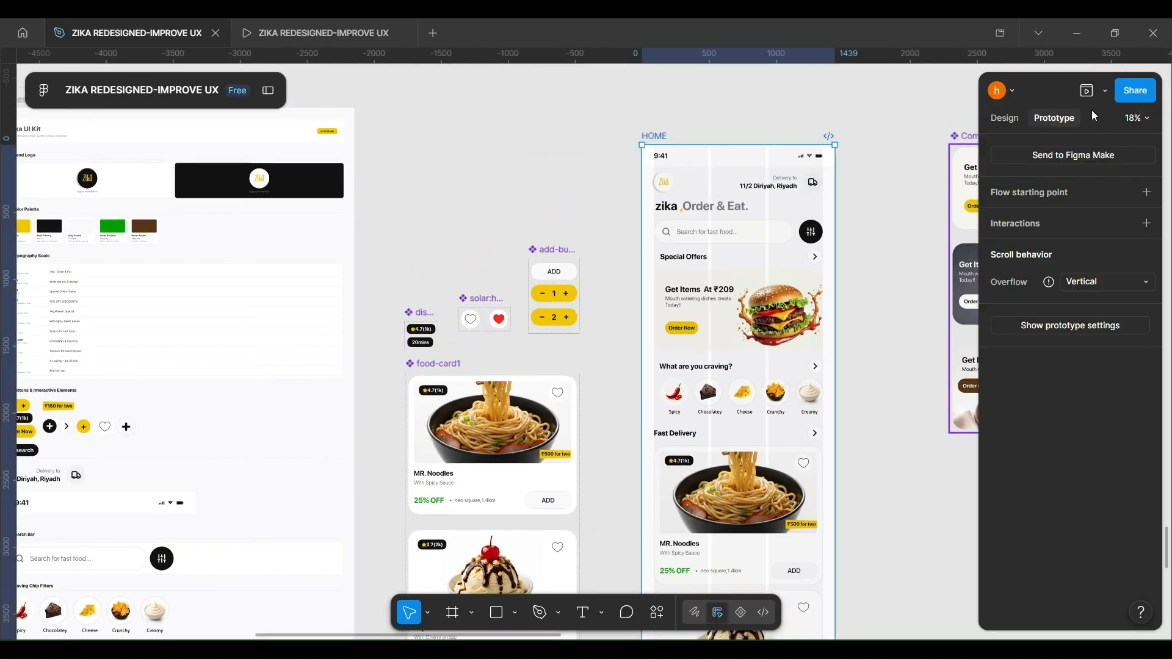
left_click(1086, 90)
left_click(488, 232)
scroll(189, 492, "down", 2)
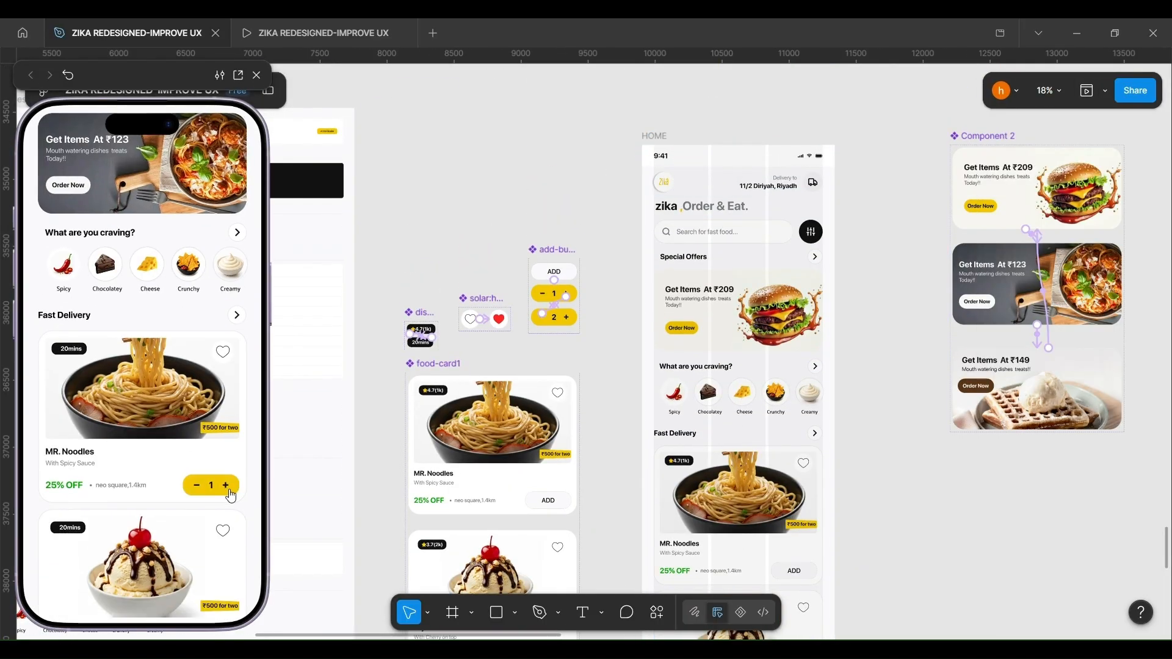
left_click(227, 486)
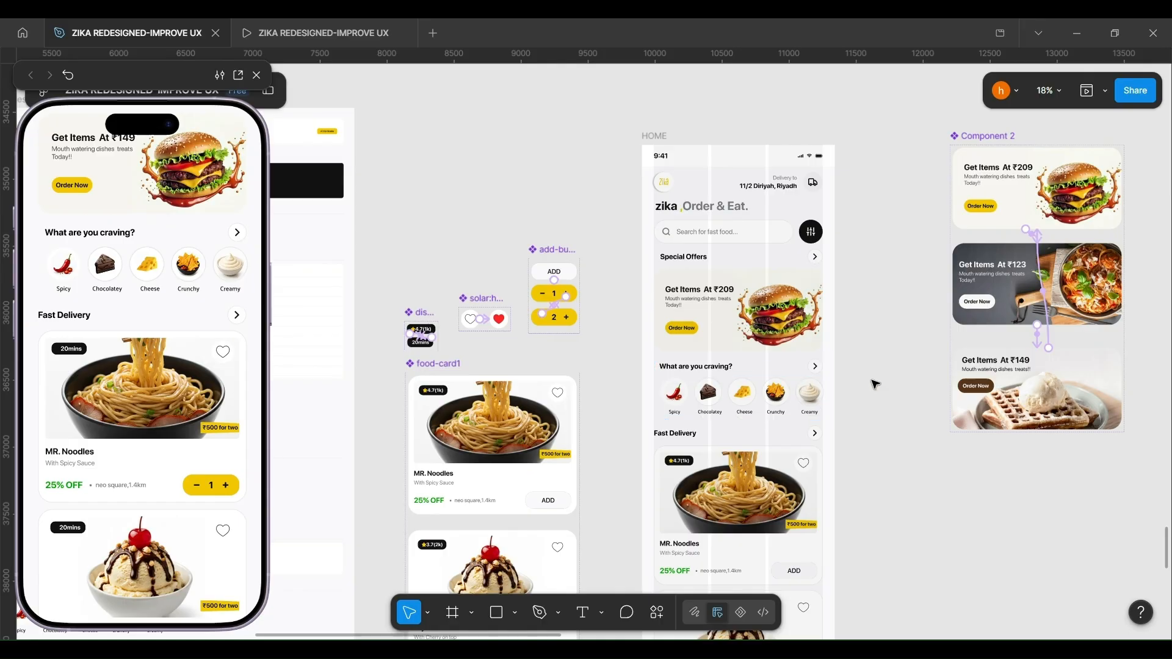
- Change the animation of the tap interaction linking the ADD variant to the quantity 1 variant
scroll(543, 305, "up", 5)
scroll(558, 402, "up", 3)
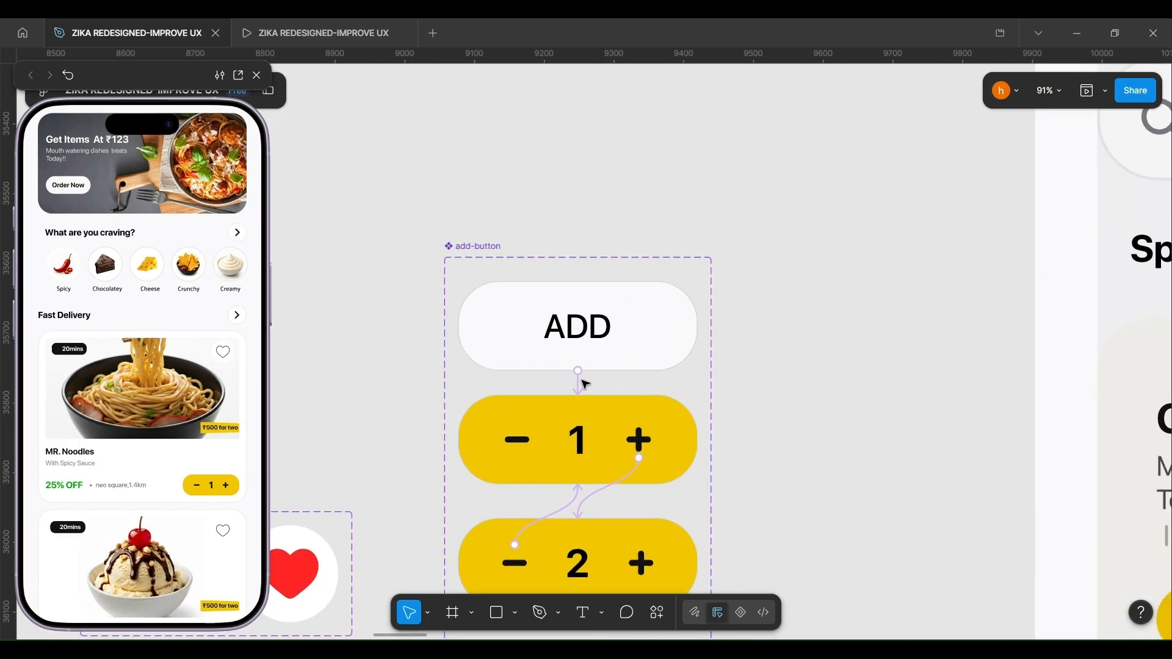
left_click(578, 380)
left_click(599, 443)
left_click(608, 445)
scroll(592, 534, "down", 1)
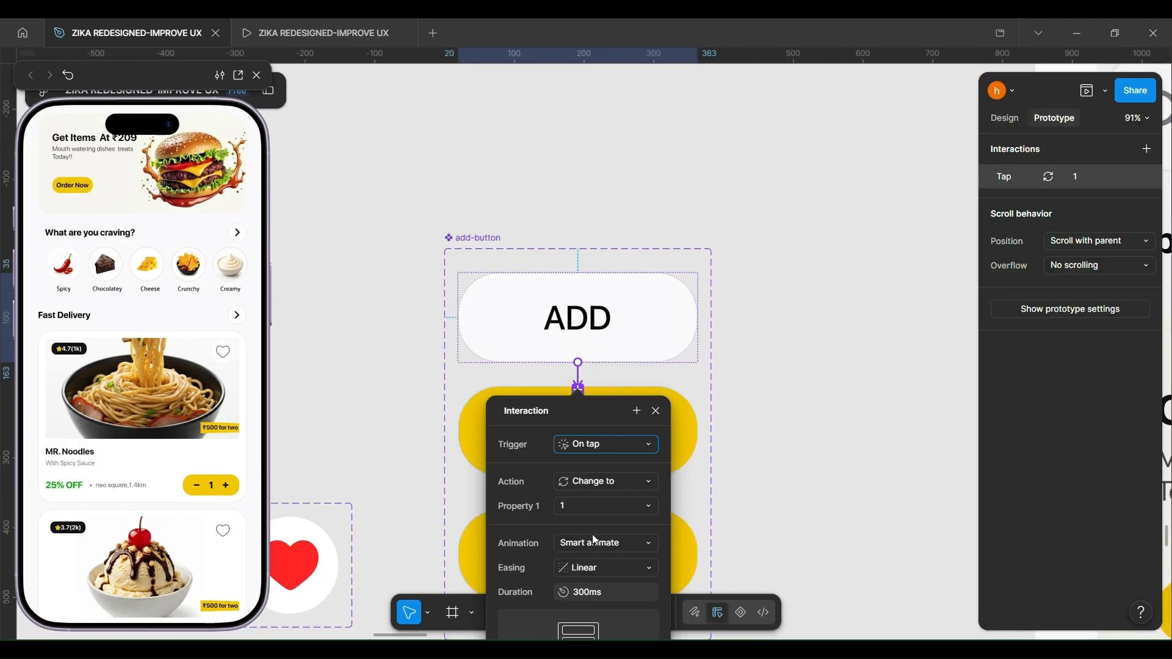
left_click(599, 521)
left_click(601, 451)
- Restart the prototype preview and test the MR. Noodles card's add-button again
scroll(421, 389, "down", 2)
left_click(315, 359)
scroll(315, 360, "left", 1)
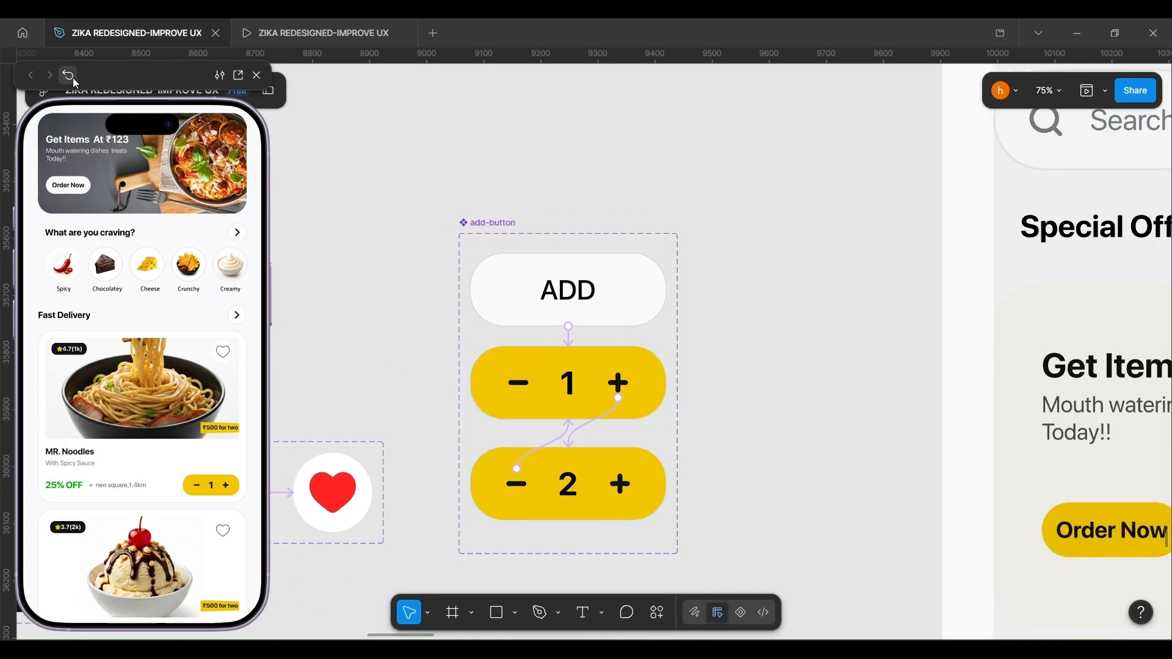
left_click(68, 75)
scroll(200, 461, "down", 3)
left_click(235, 484)
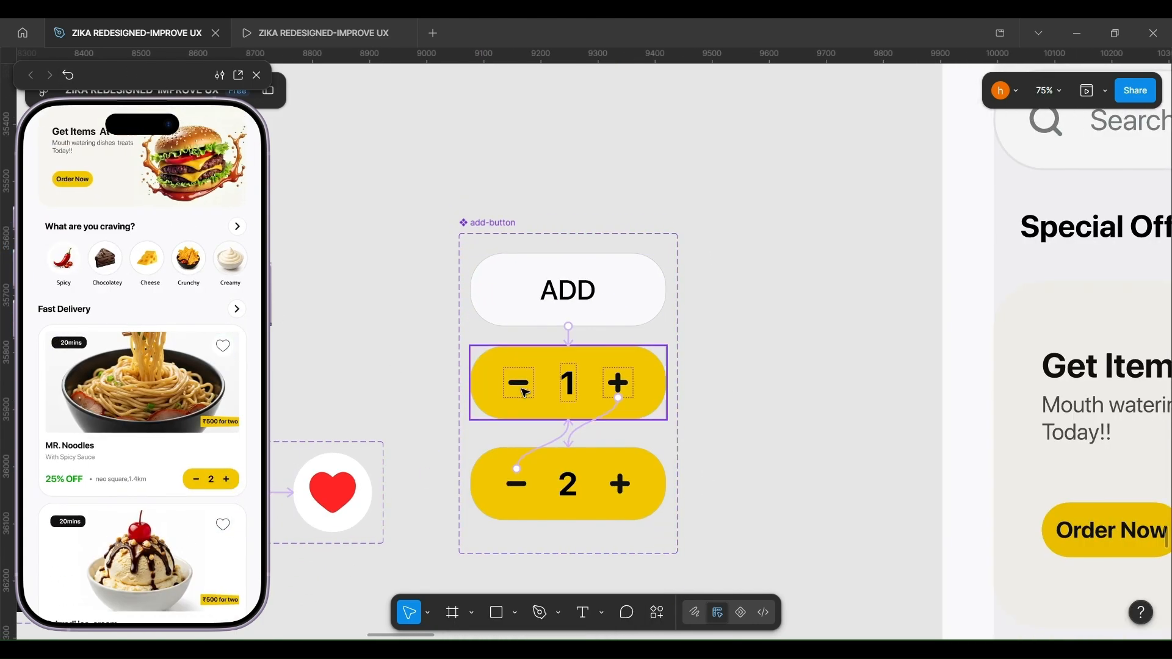
- Change the animation of the plus and minus interactions between the quantity 1 and quantity 2 variants
scroll(646, 368, "down", 4)
scroll(628, 239, "up", 4)
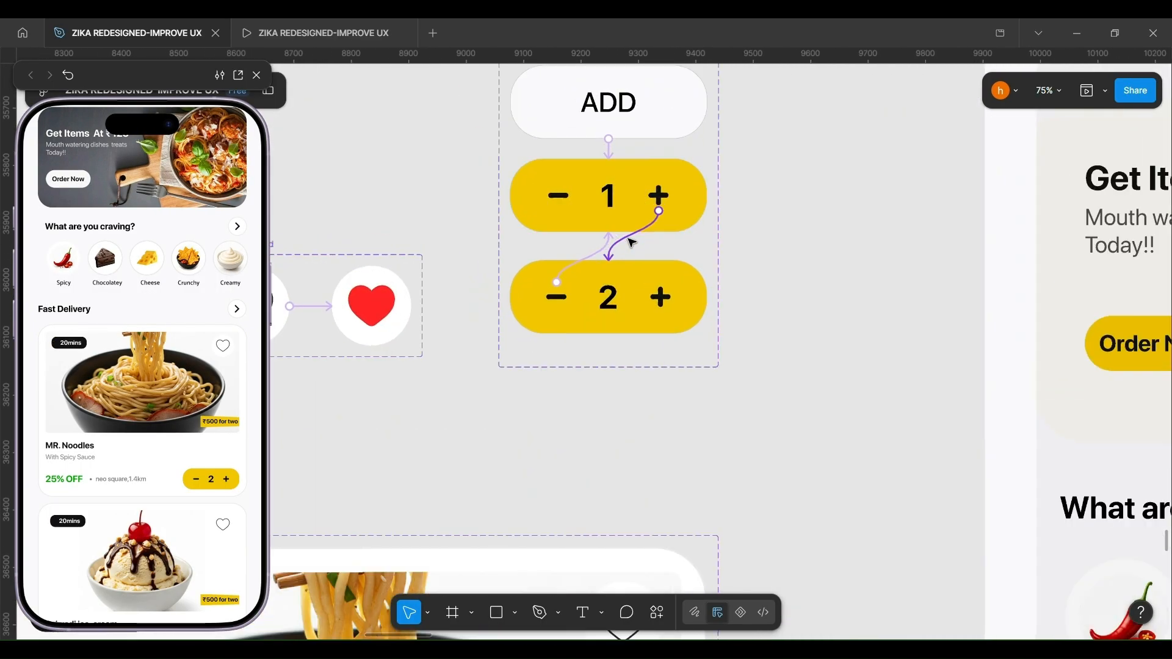
left_click(631, 239)
left_click(652, 438)
left_click(634, 432)
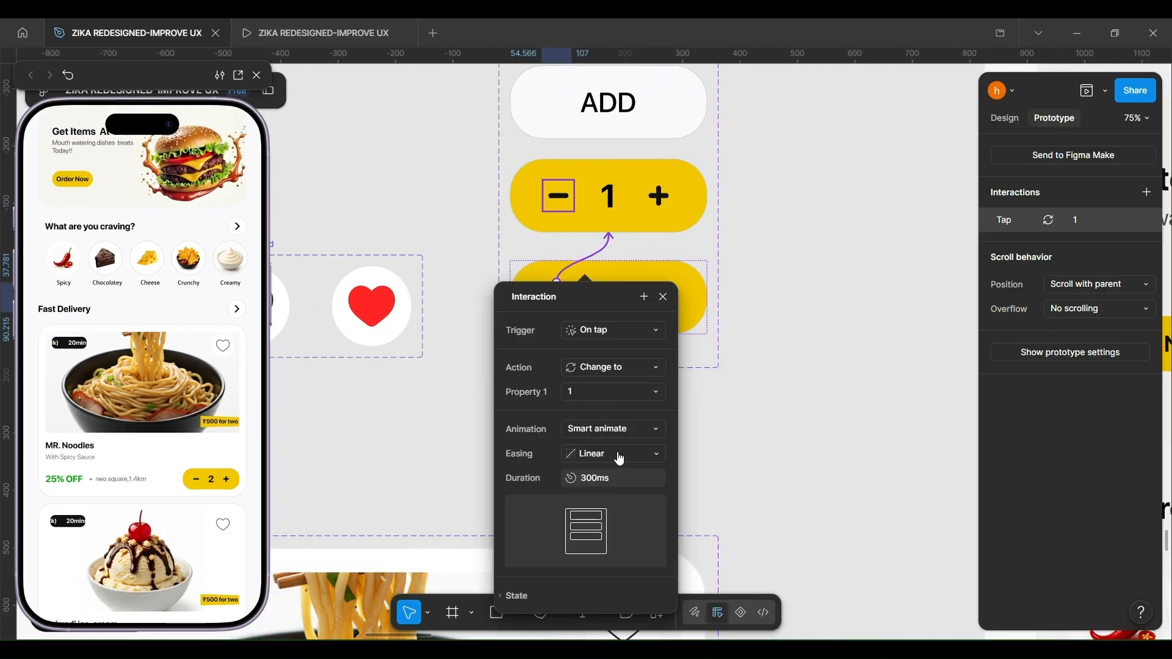
left_click(621, 458)
left_click(634, 471)
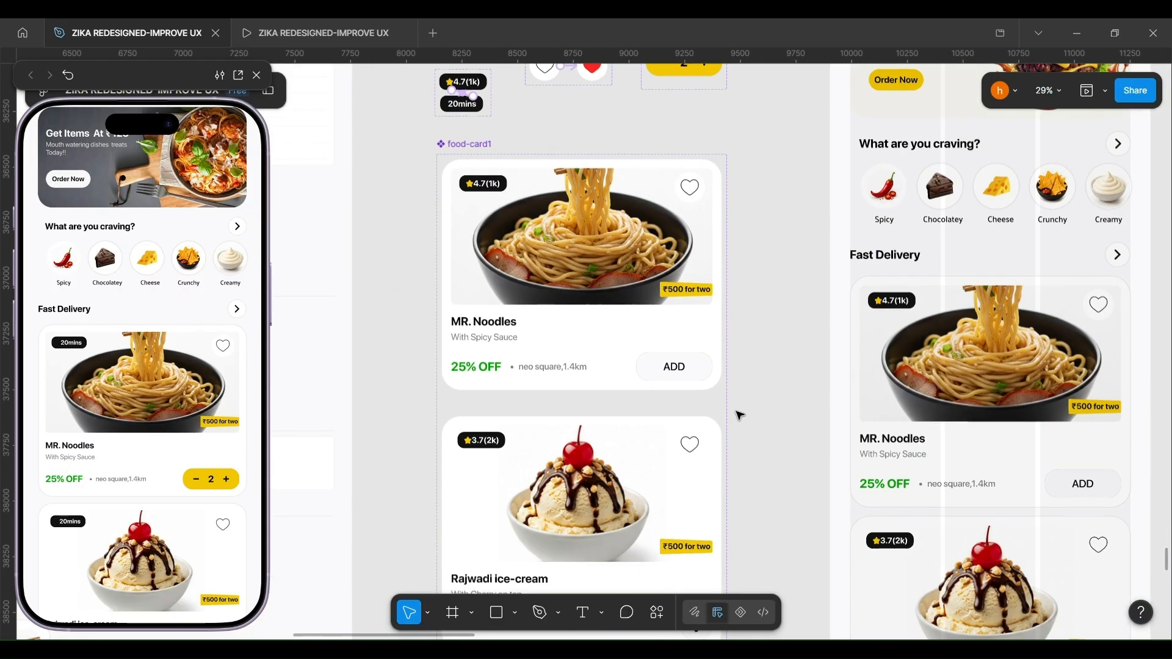
- Replace the plus button on the Rajwadi ice-cream card with the copied ADD button
scroll(691, 317, "down", 4)
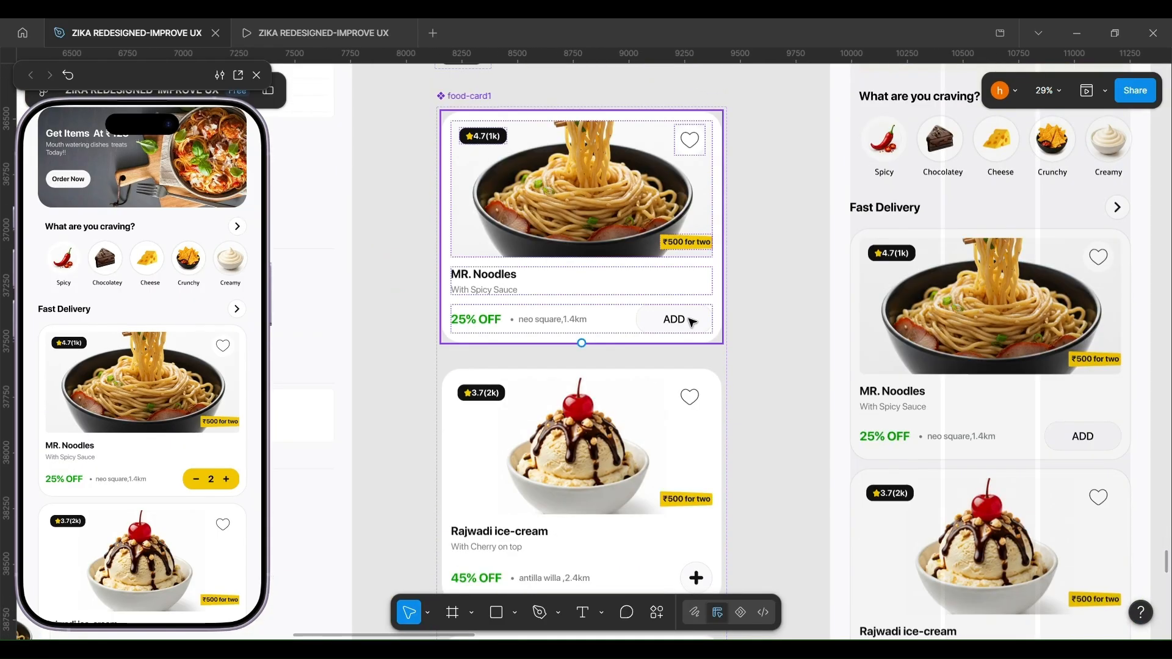
left_click(675, 450)
right_click(683, 456)
left_click(737, 152)
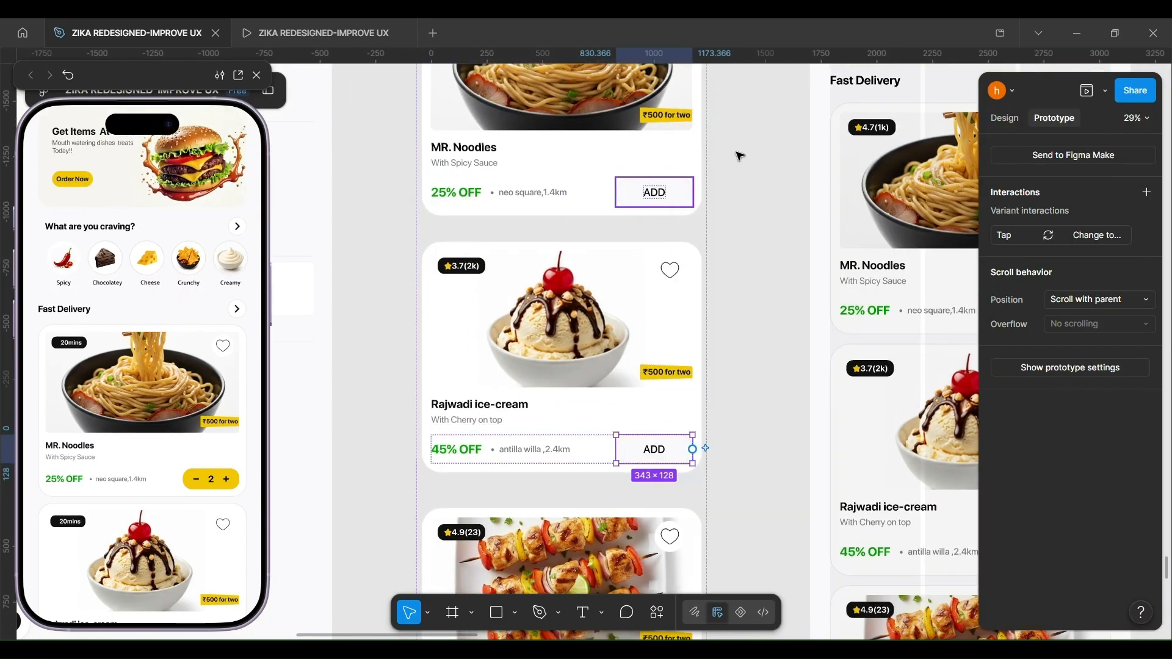
- Replace the plus button on the Veg Panner card with the copied ADD button
scroll(702, 366, "down", 4)
double_click(674, 489)
right_click(672, 489)
left_click(744, 151)
scroll(787, 439, "down", 2)
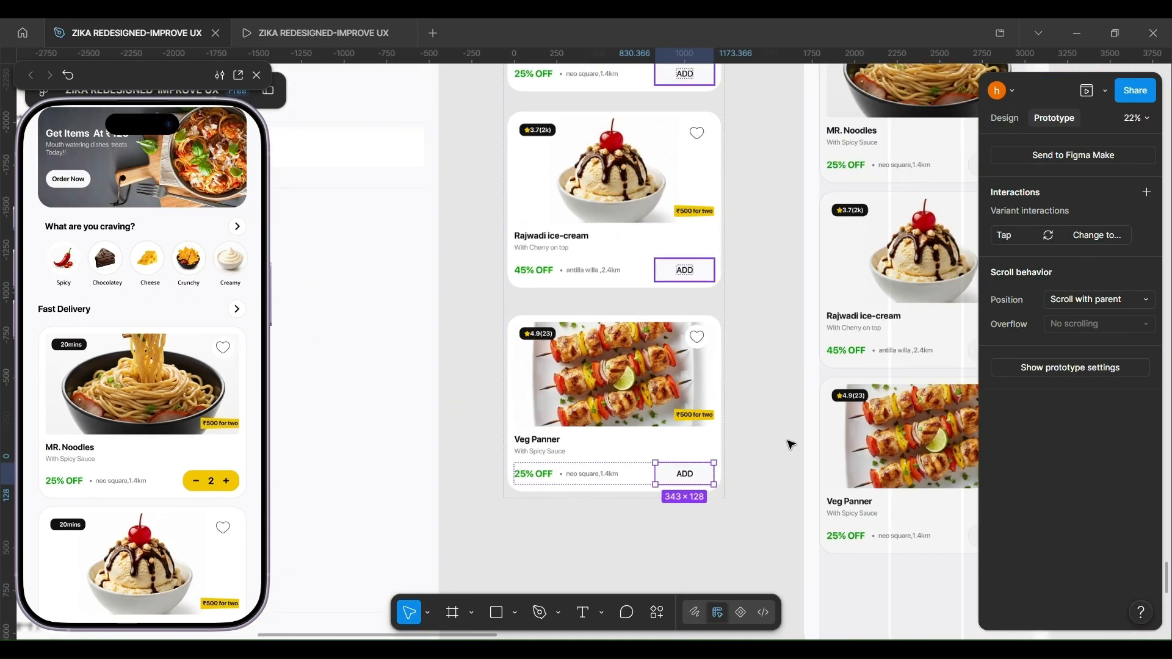
- Deselect the Veg Panner card's ADD button and close the prototype preview
left_click(791, 440)
scroll(885, 415, "right", 3)
scroll(899, 408, "down", 4)
scroll(879, 391, "up", 2)
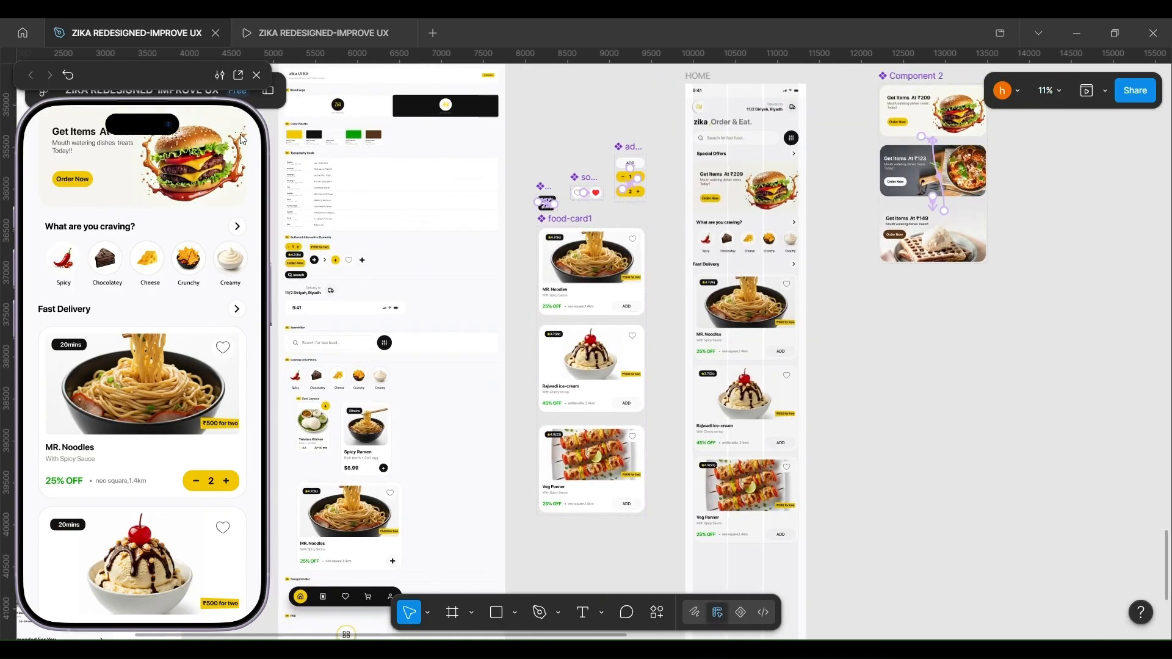
left_click(257, 79)
- Examine the Best selling Items today section in the reference design and the empty area below HOME's food cards
scroll(766, 335, "up", 3)
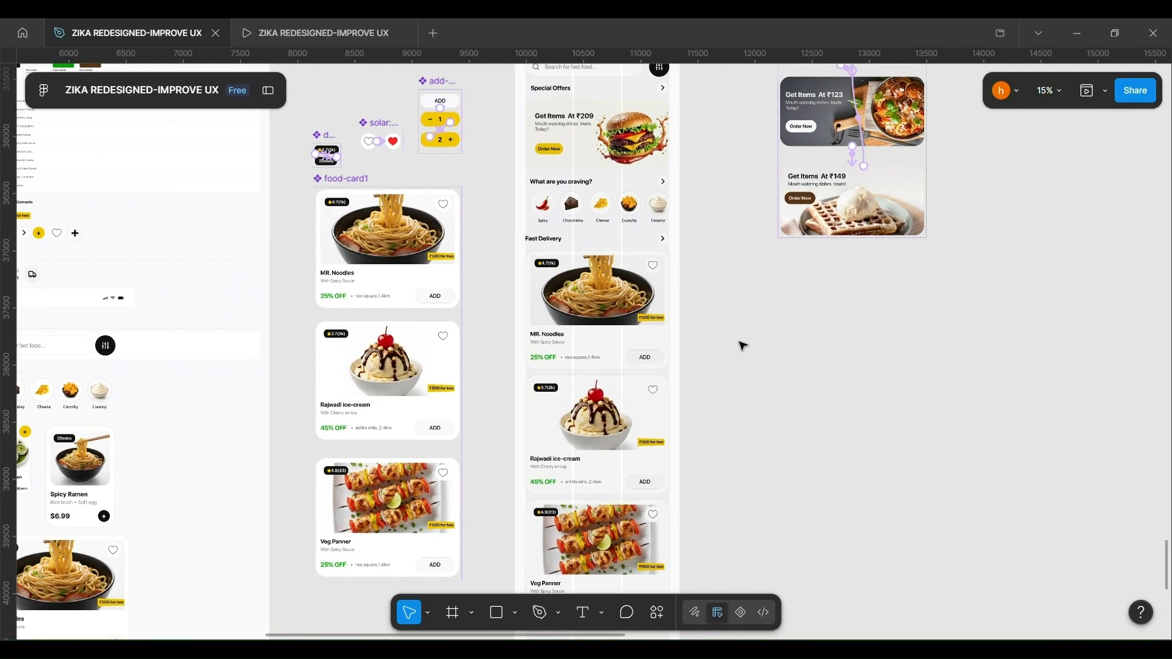
scroll(740, 343, "left", 10)
scroll(478, 373, "down", 15)
scroll(513, 400, "up", 5)
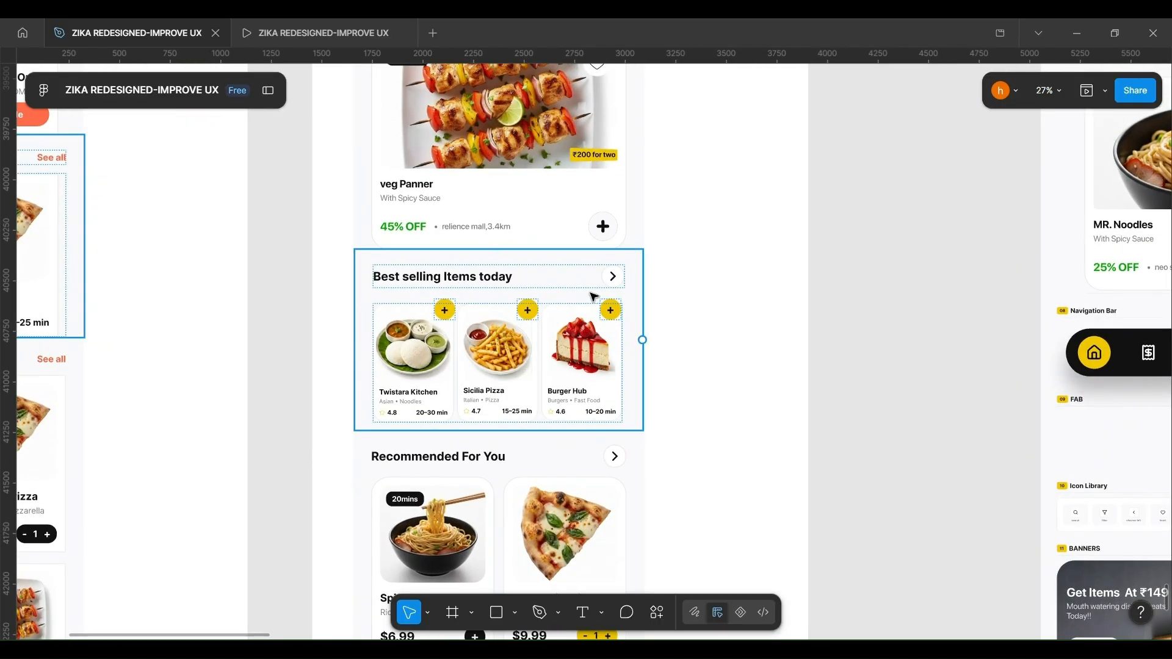
scroll(513, 399, "down", 5)
scroll(714, 340, "right", 5)
scroll(714, 340, "up", 3)
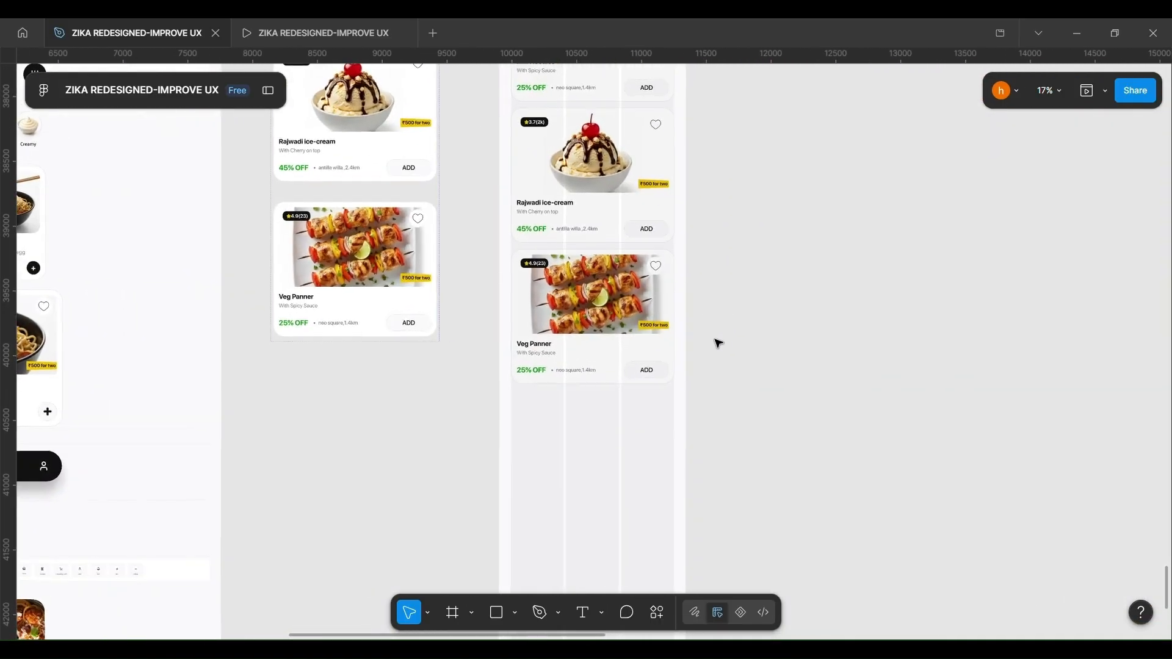
- Copy the Twistara Kitchen card out of the Card Layouts group onto the open canvas
scroll(449, 365, "left", 5)
scroll(225, 288, "up", 3)
left_click(203, 285)
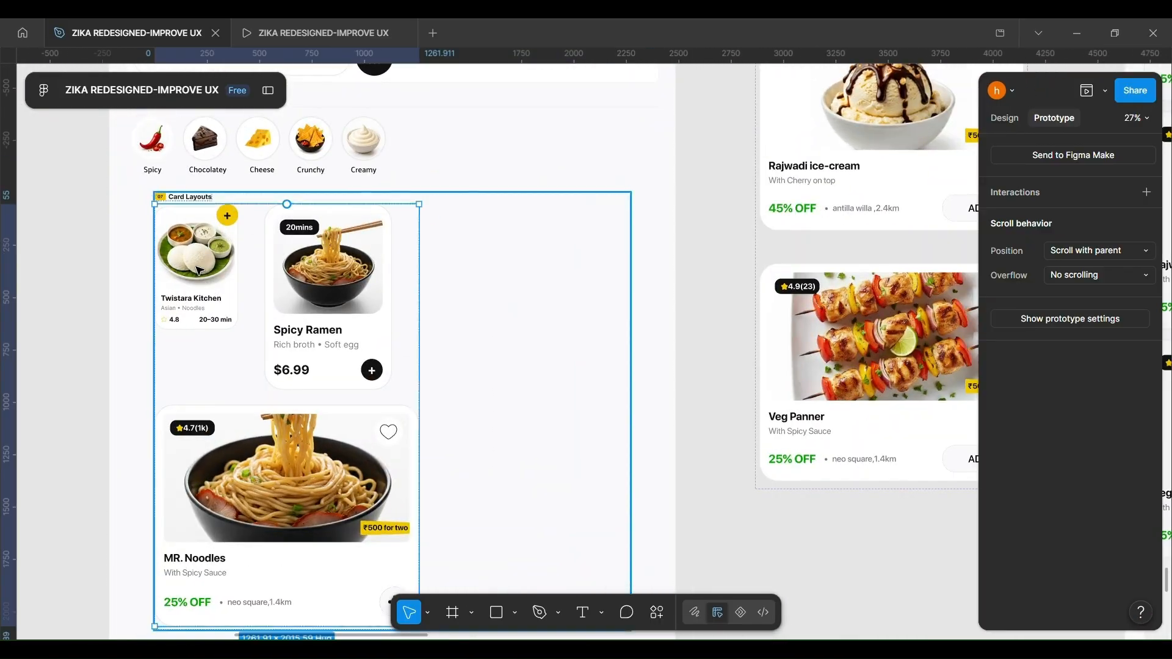
key("ctrl+z")
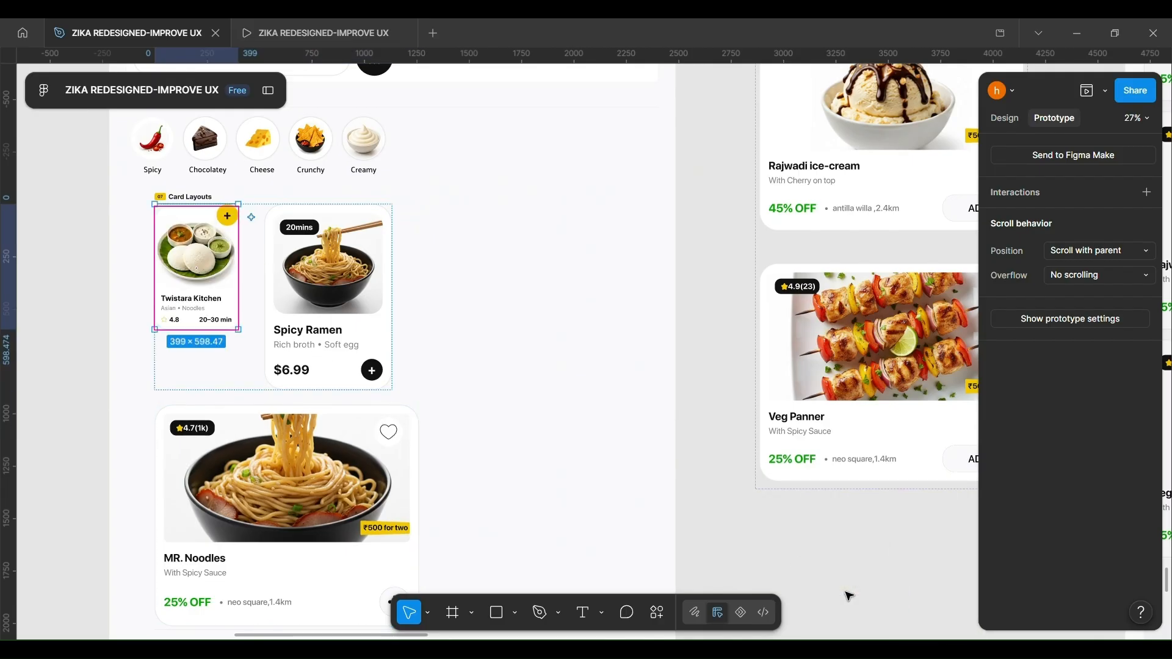
scroll(392, 340, "left", 3)
left_click(391, 273)
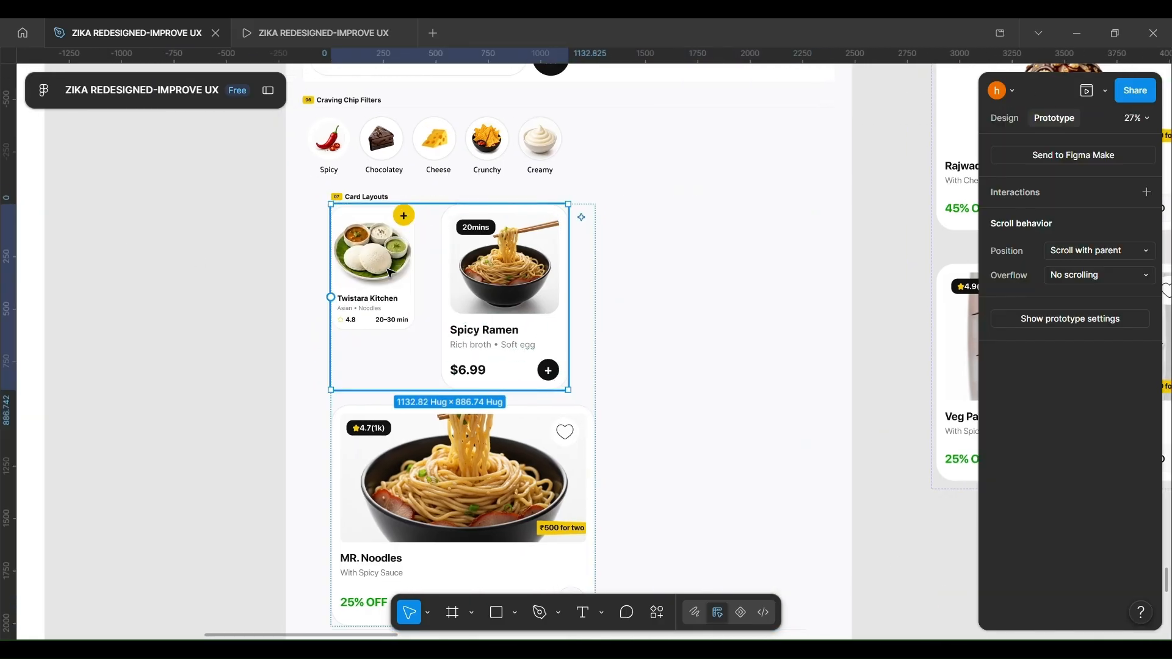
key("ctrl+d")
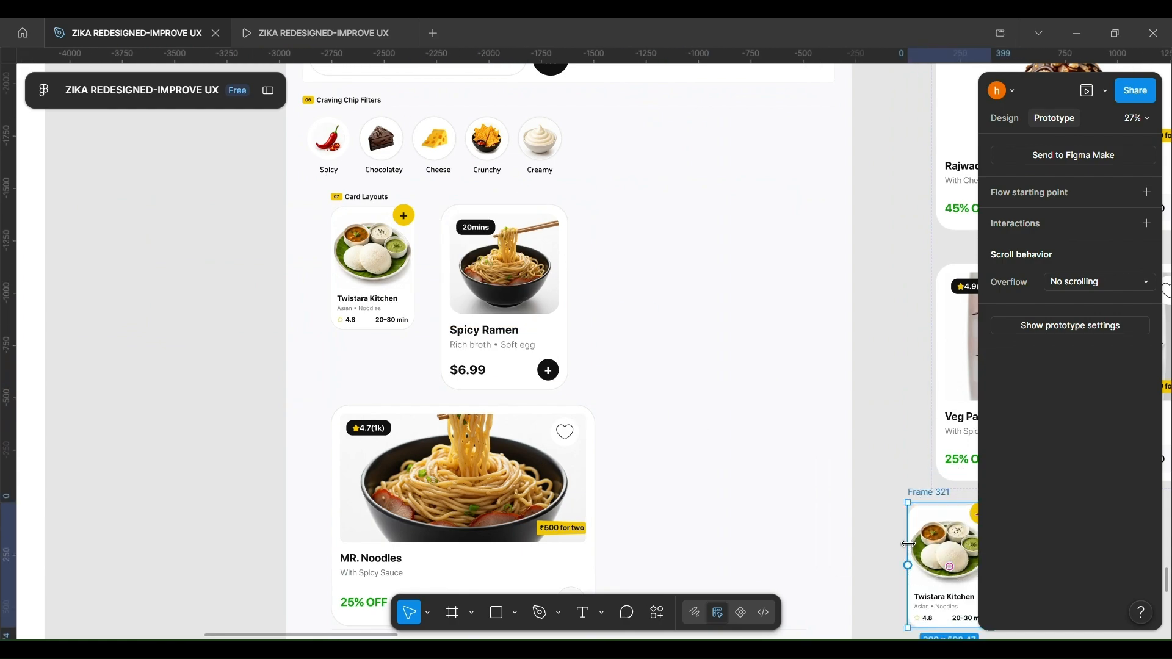
- Reposition the loose Twistara Kitchen card copy below the Veg Panner card of the food-card1 component
left_click_drag(908, 543, 464, 328)
scroll(464, 328, "up", 3)
left_click_drag(501, 256, 543, 302)
scroll(664, 330, "up", 2)
scroll(664, 331, "down", 2)
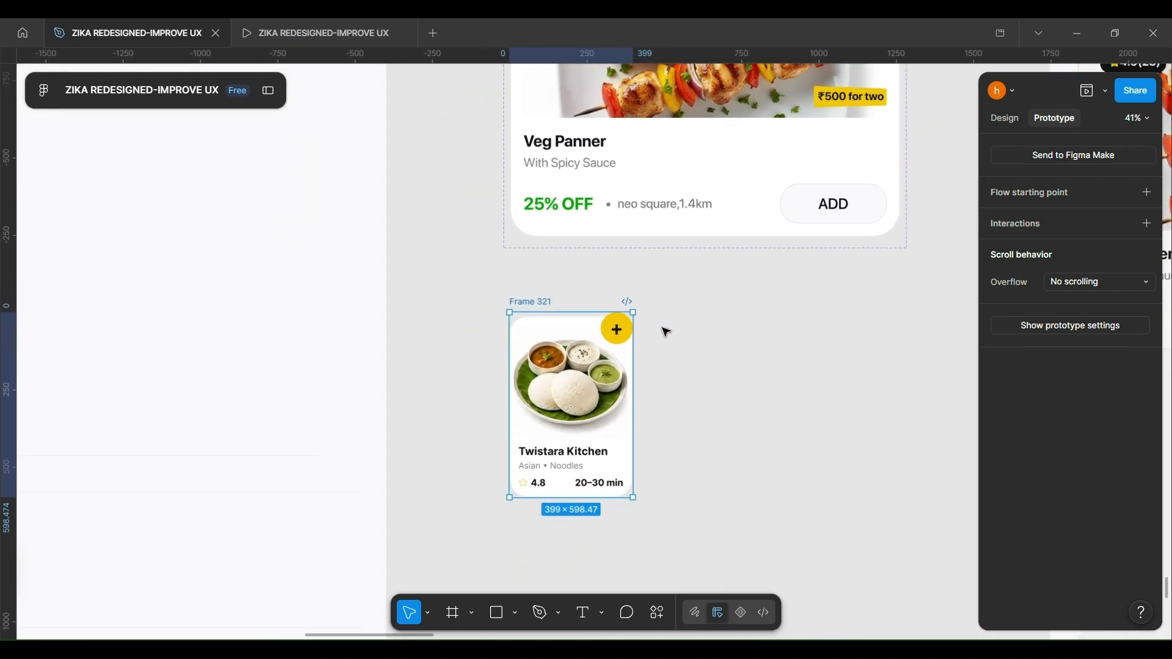
scroll(666, 332, "down", 4)
scroll(667, 332, "up", 3)
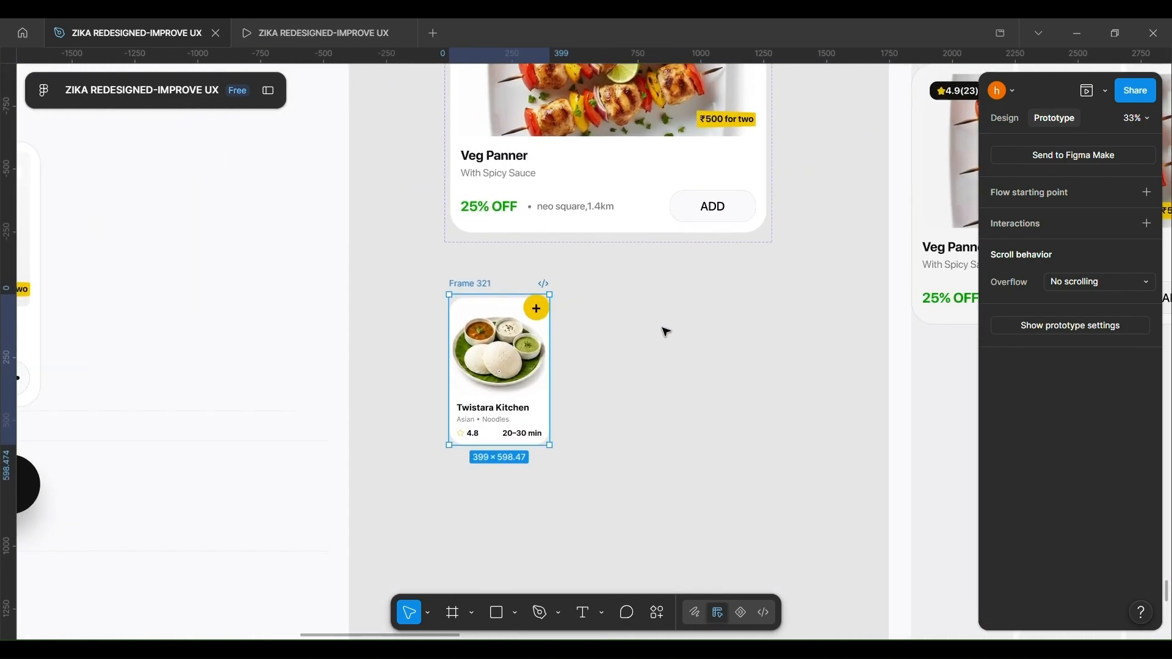
scroll(666, 332, "up", 1)
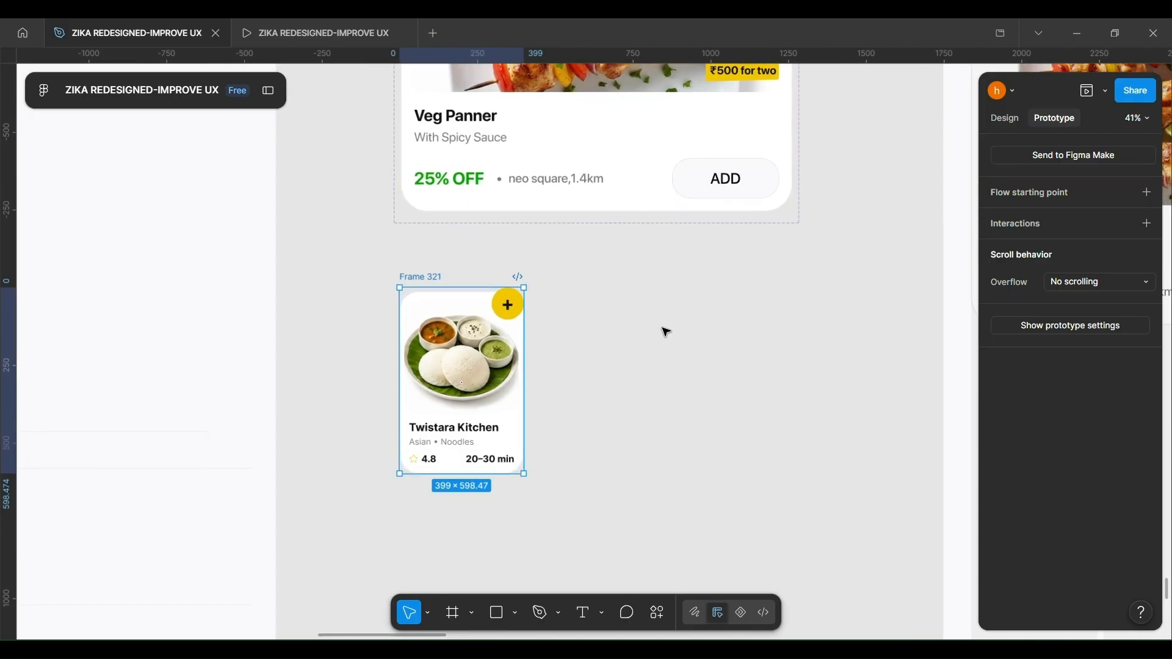
mouse_move(441, 285)
left_mouse_down()
mouse_move(426, 293)
mouse_move(437, 303)
left_mouse_up()
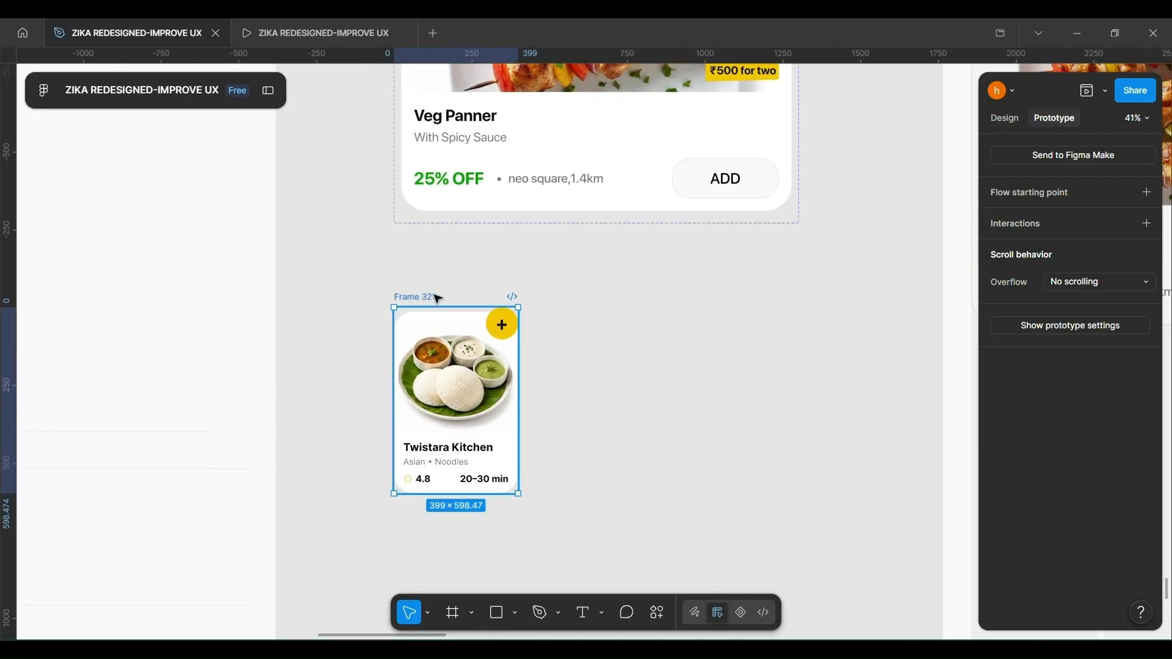
- Copy the reference design's three best-selling cards into HOME below the Veg Panner card, and delete the loose Twistara Kitchen copy
scroll(436, 297, "down", 4)
scroll(436, 294, "left", 11)
scroll(519, 402, "down", 2)
scroll(530, 244, "up", 3)
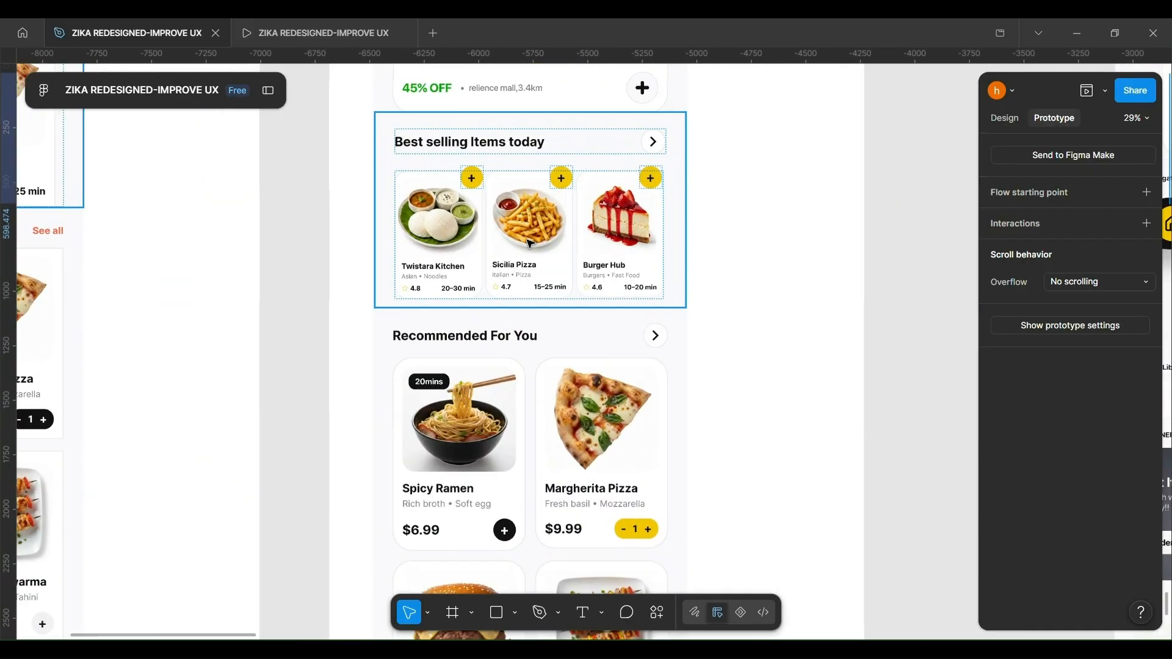
double_click(529, 244)
scroll(530, 244, "down", 5)
left_click_drag(529, 244, 885, 246)
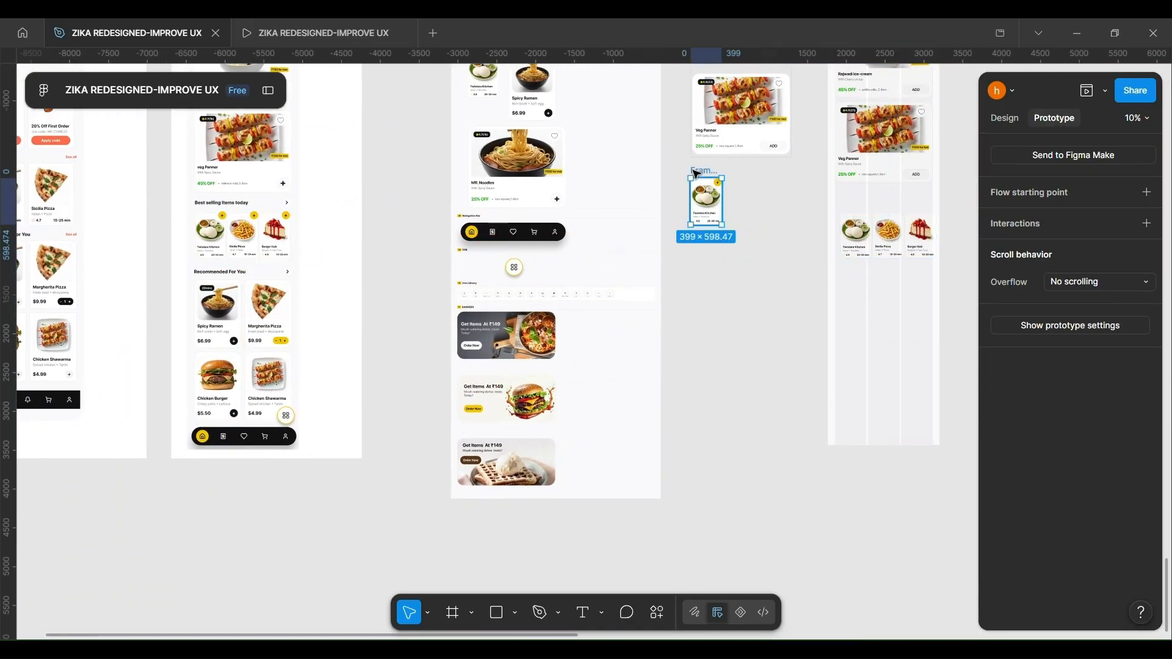
key("Delete")
- Copy the three yellow plus buttons from the reference design onto the upper corners of HOME's three best-selling cards
scroll(879, 235, "up", 2)
scroll(659, 230, "down", 1)
scroll(440, 228, "left", 5)
scroll(335, 210, "up", 3)
double_click(318, 221)
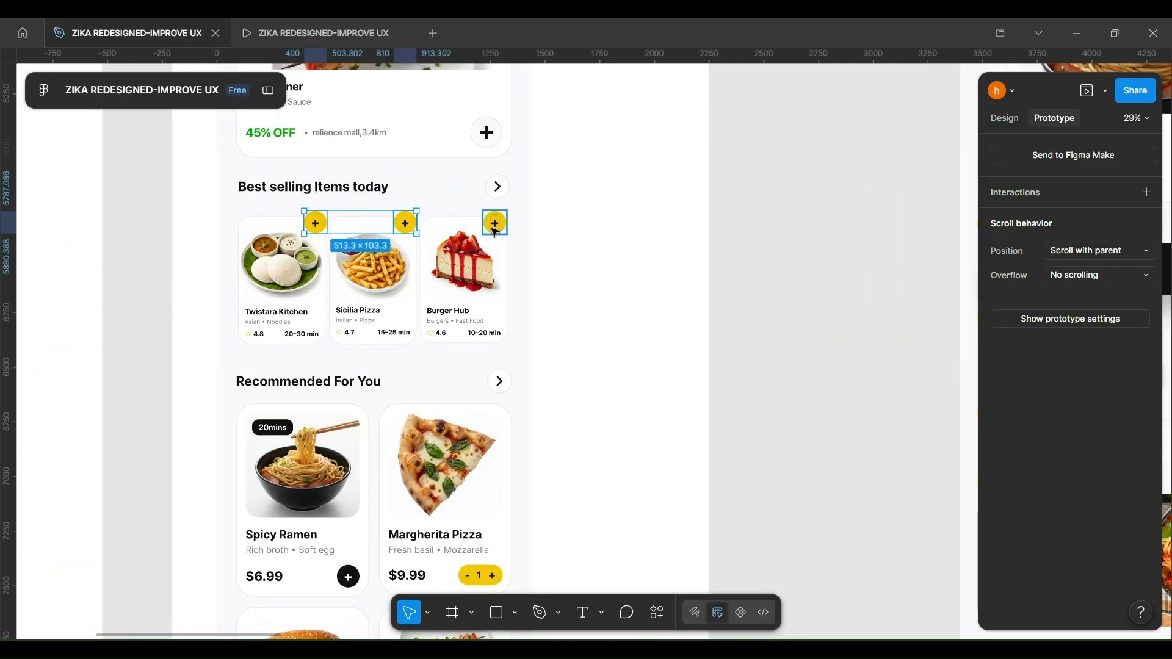
scroll(500, 228, "down", 5)
scroll(500, 229, "right", 8)
scroll(441, 226, "up", 5)
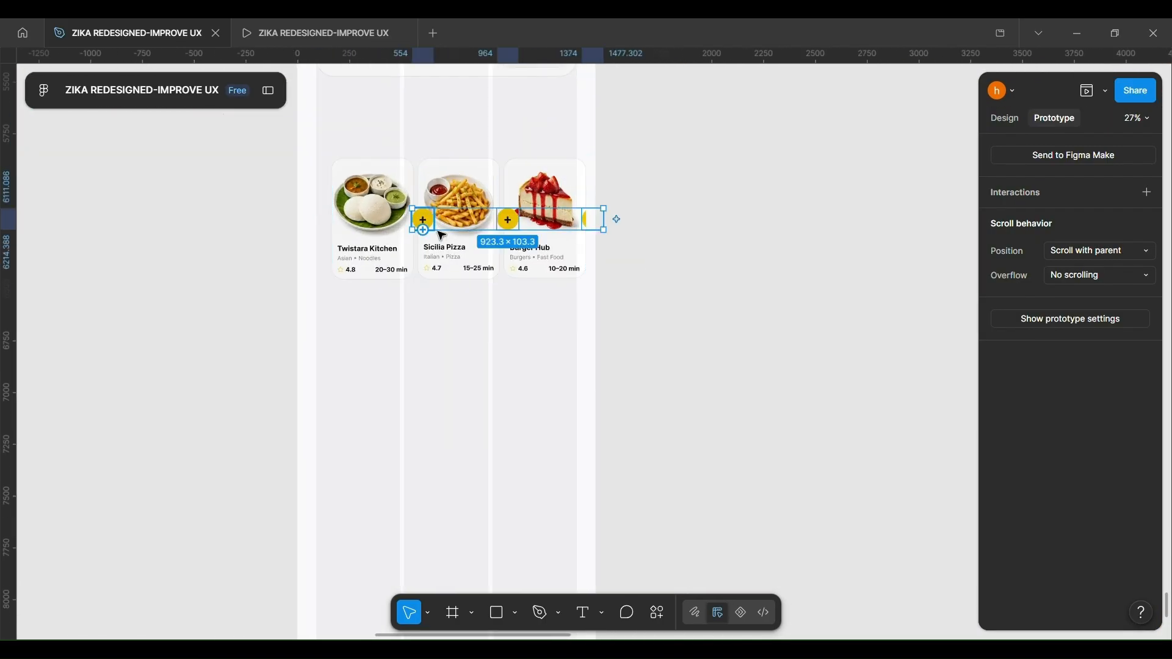
scroll(470, 158, "up", 3)
scroll(482, 134, "up", 3)
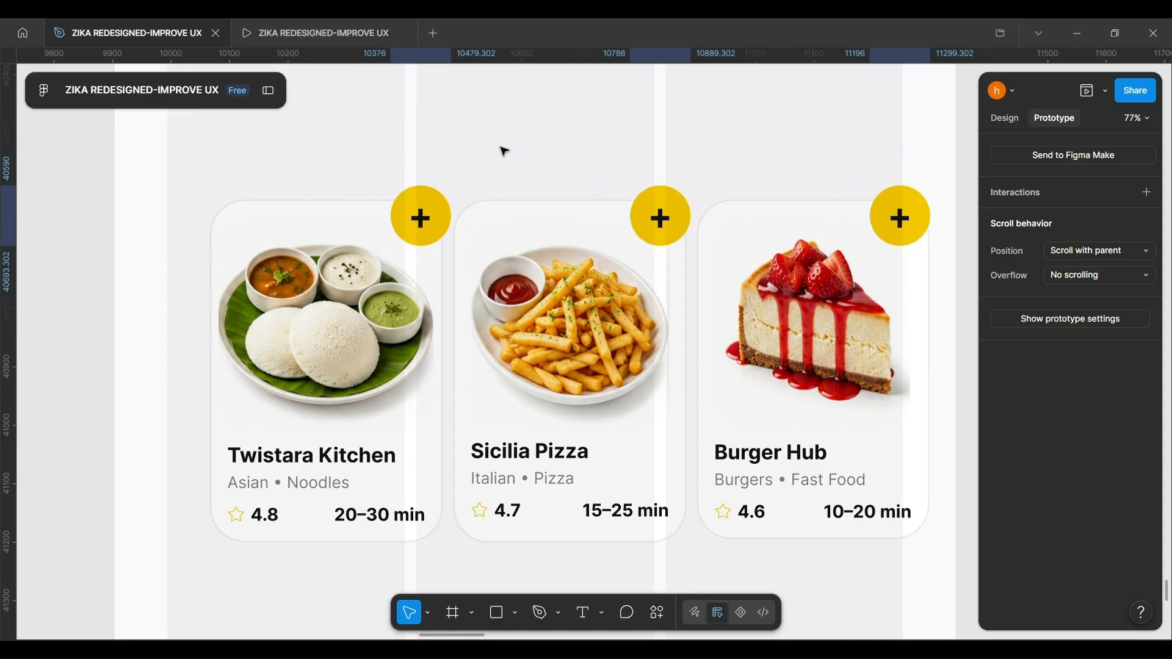
- Group the three best-selling cards with their yellow plus buttons on the HOME screen
scroll(495, 156, "down", 1)
left_click(466, 278, "shift")
right_click(460, 319)
left_click(502, 302)
scroll(499, 279, "down", 4)
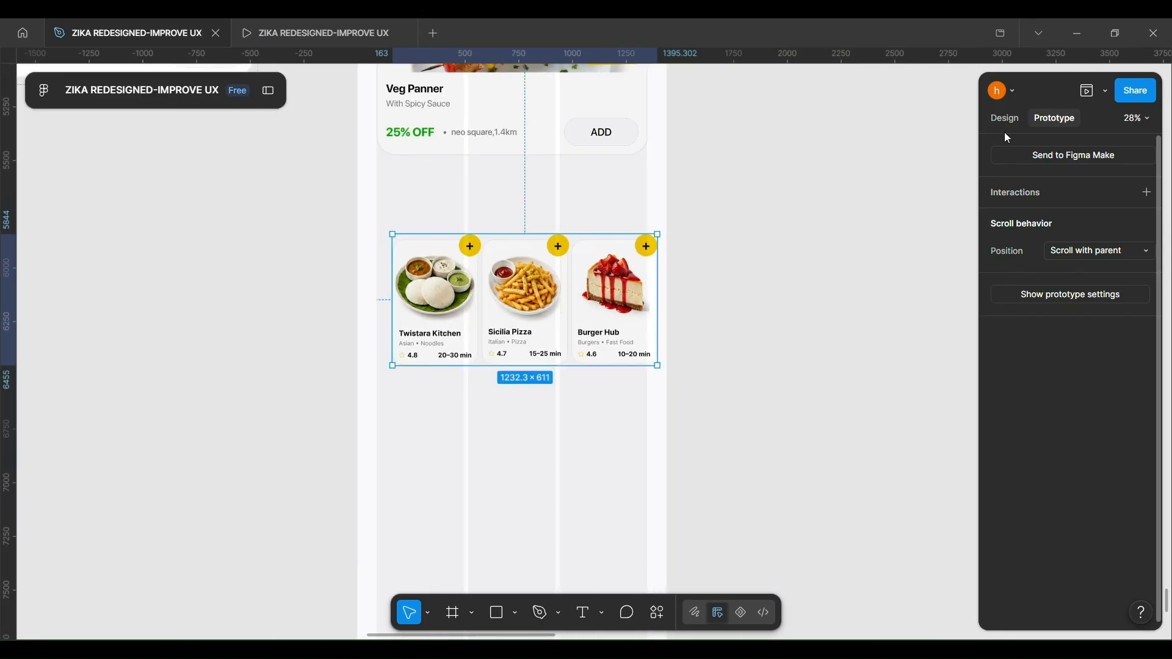
- Position the best-selling card group at X 103, Y 5712 in the HOME frame
left_click(1005, 118)
left_click_drag(1015, 270, 872, 269)
scroll(777, 204, "down", 2)
scroll(782, 216, "up", 5)
scroll(782, 217, "down", 2)
scroll(782, 217, "up", 2)
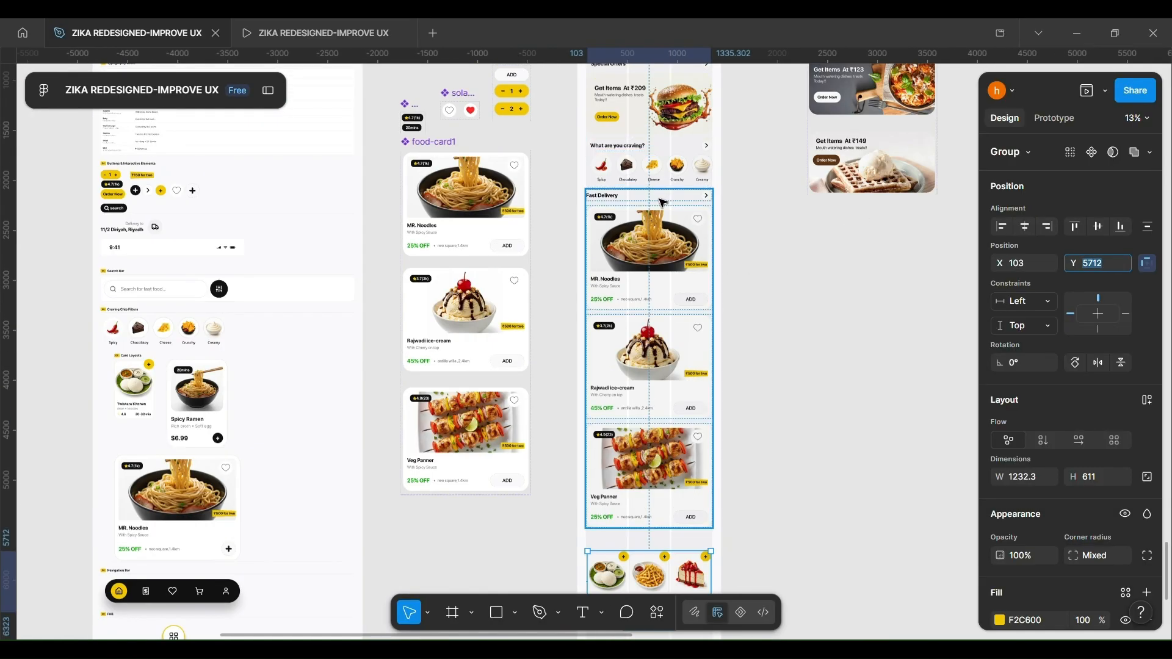
- Duplicate the Fast Delivery header and place the copy above the best-selling cards at X 89, Y 5598
double_click(662, 202)
mouse_move(661, 201)
left_mouse_down()
mouse_move(818, 536)
mouse_move(664, 211)
left_mouse_up()
scroll(728, 318, "down", 2)
scroll(729, 318, "up", 1)
scroll(652, 167, "up", 2)
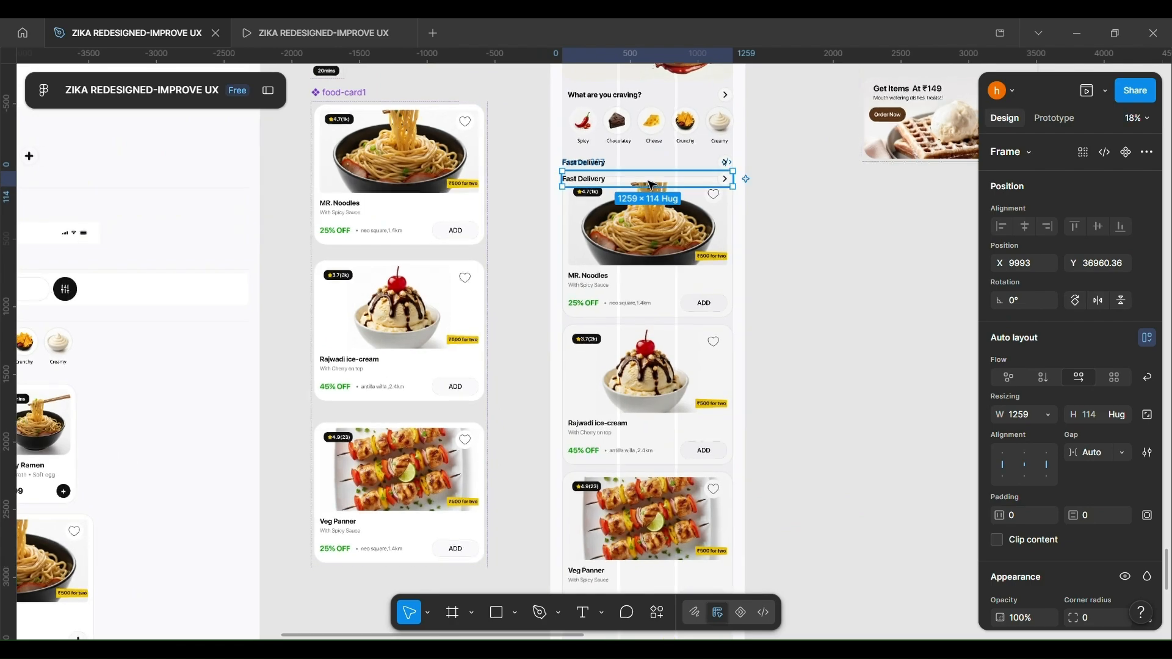
scroll(839, 405, "down", 3)
left_click_drag(603, 163, 494, 465)
scroll(839, 405, "up", 1)
scroll(494, 465, "up", 4)
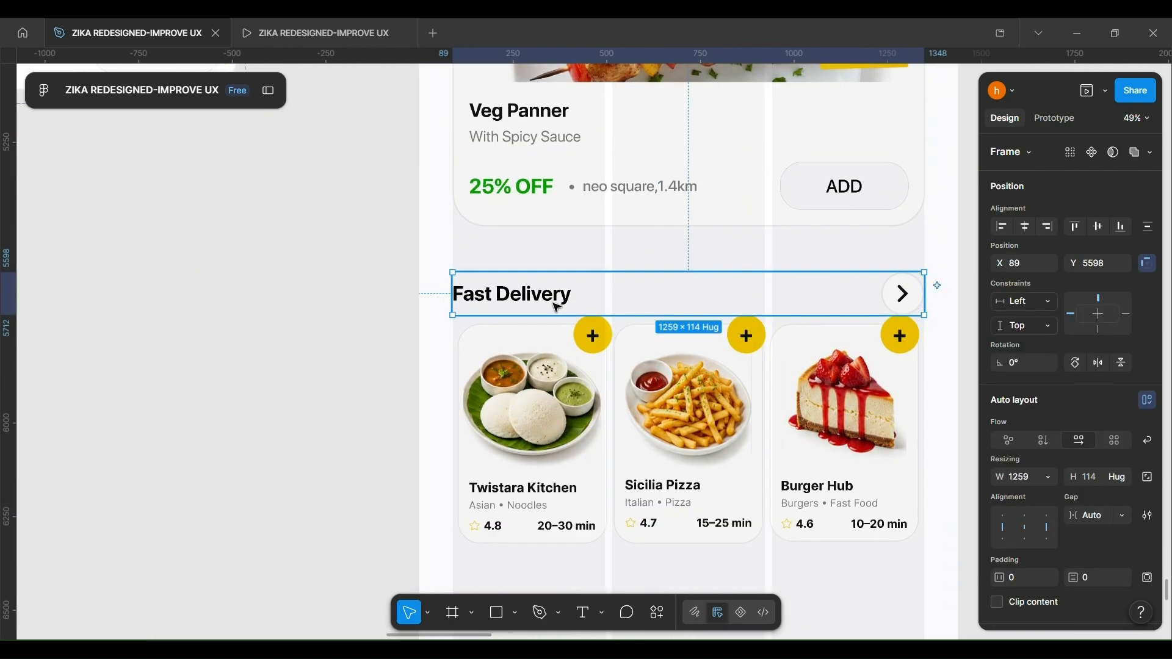
- Change the duplicated header's title to "Best Selling items Today!"
double_click(561, 302)
scroll(562, 302, "up", 1)
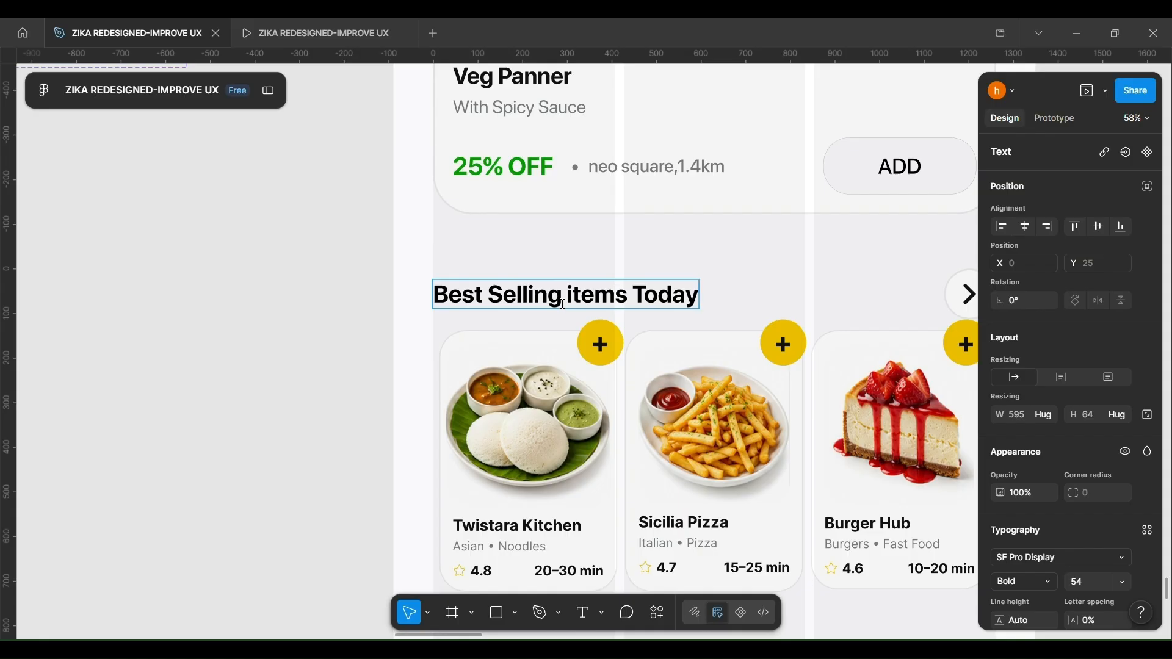
scroll(391, 272, "down", 1)
left_click(686, 252)
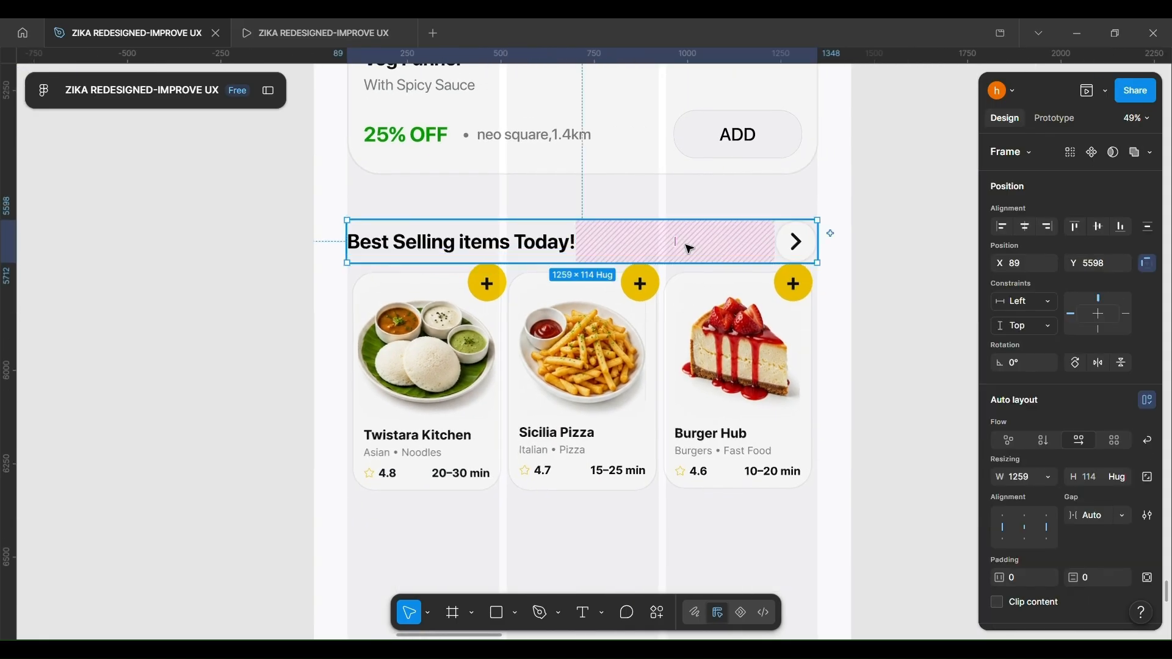
- Combine the Best Selling header and its card group into one vertical auto layout frame
left_click(682, 320, "shift")
right_click(680, 321)
left_click(726, 425)
scroll(536, 306, "down", 1)
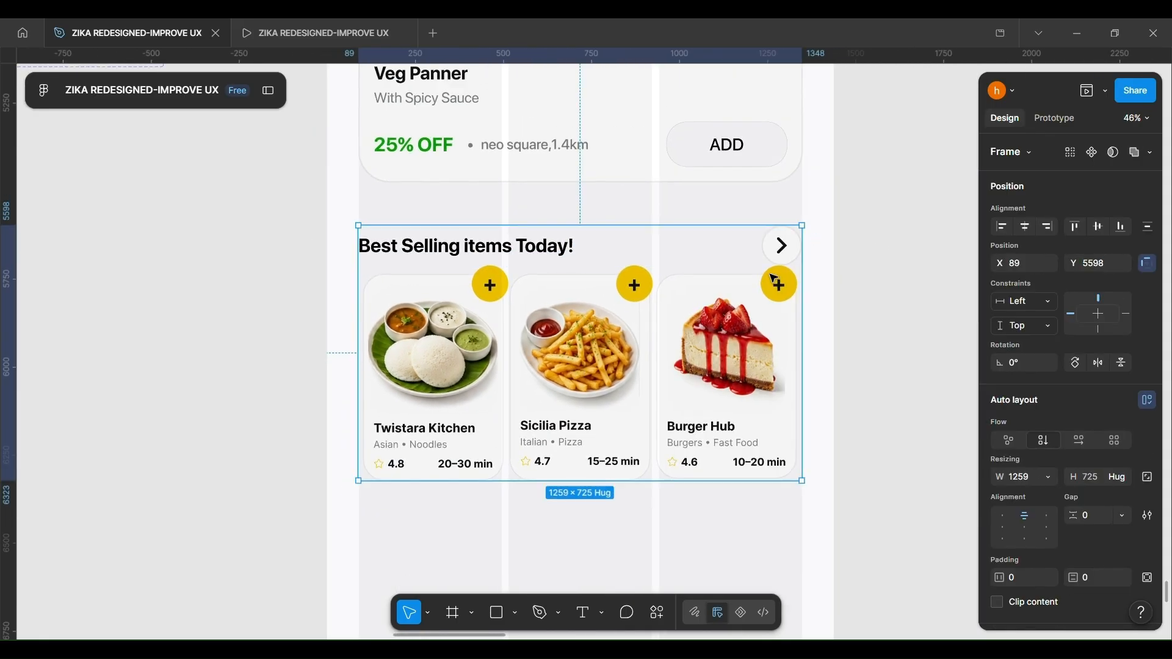
- Move the best-selling section up to Y 5522, increase the spacing under its header and set the vertical gap to Auto
left_click_drag(654, 310, 654, 283)
scroll(589, 244, "up", 1)
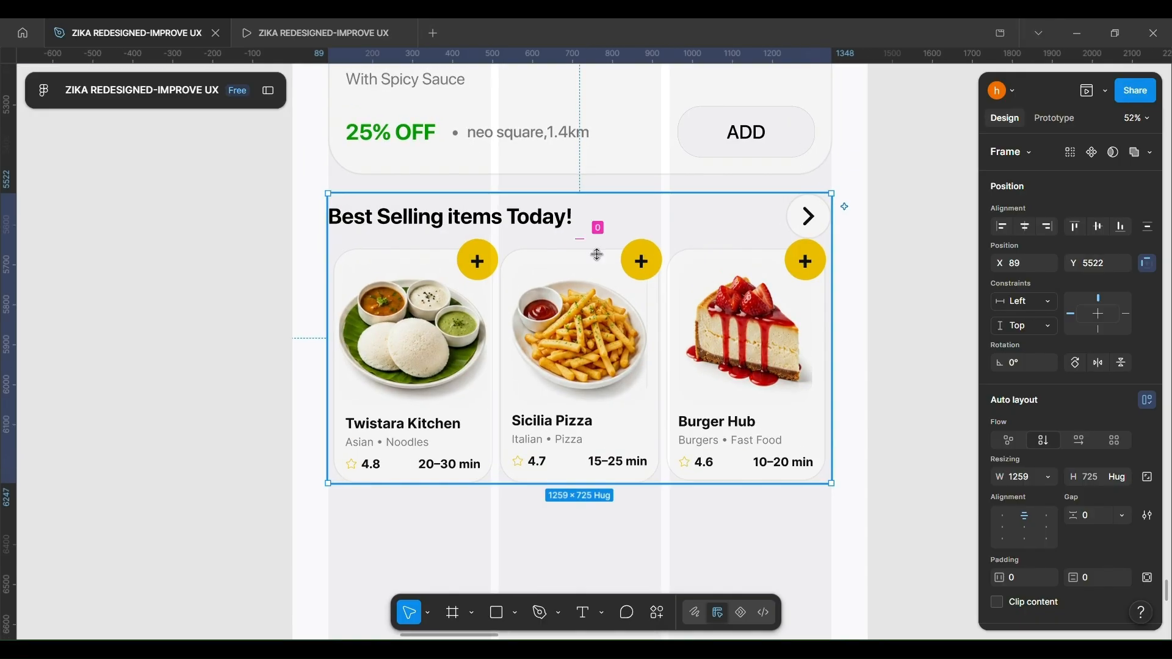
left_click_drag(597, 255, 597, 262)
left_click(1123, 516)
left_click(1098, 536)
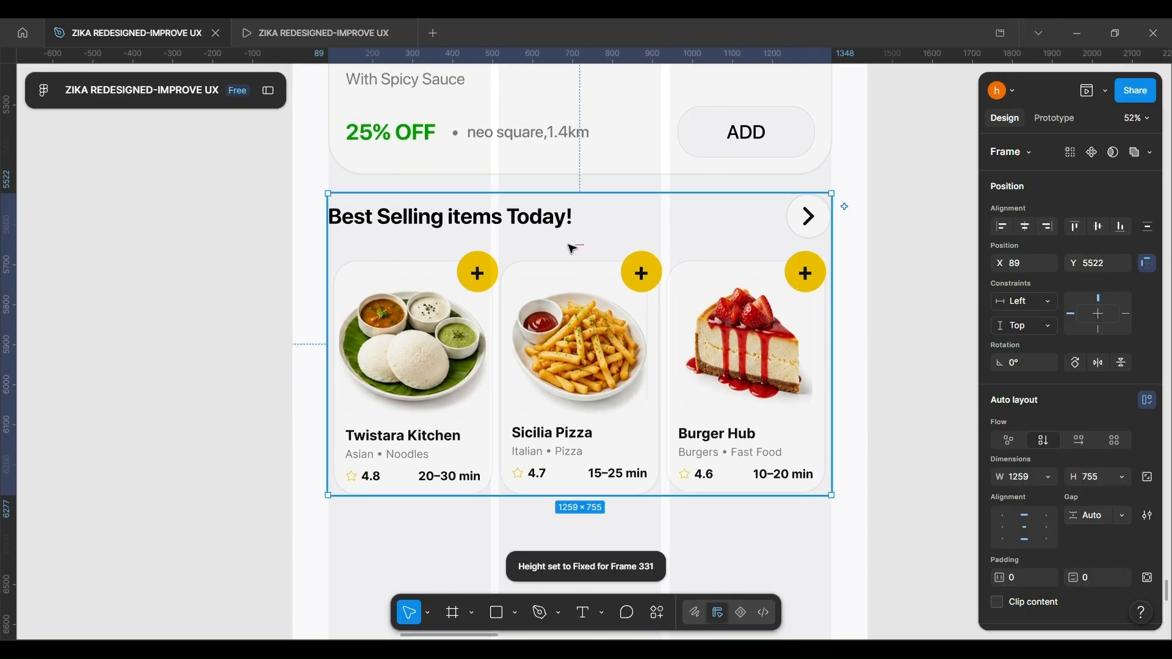
- Copy the Recommended For You section from the reference design into the HOME screen
scroll(572, 246, "down", 5)
left_click(368, 265)
scroll(370, 266, "down", 5)
scroll(397, 265, "left", 10)
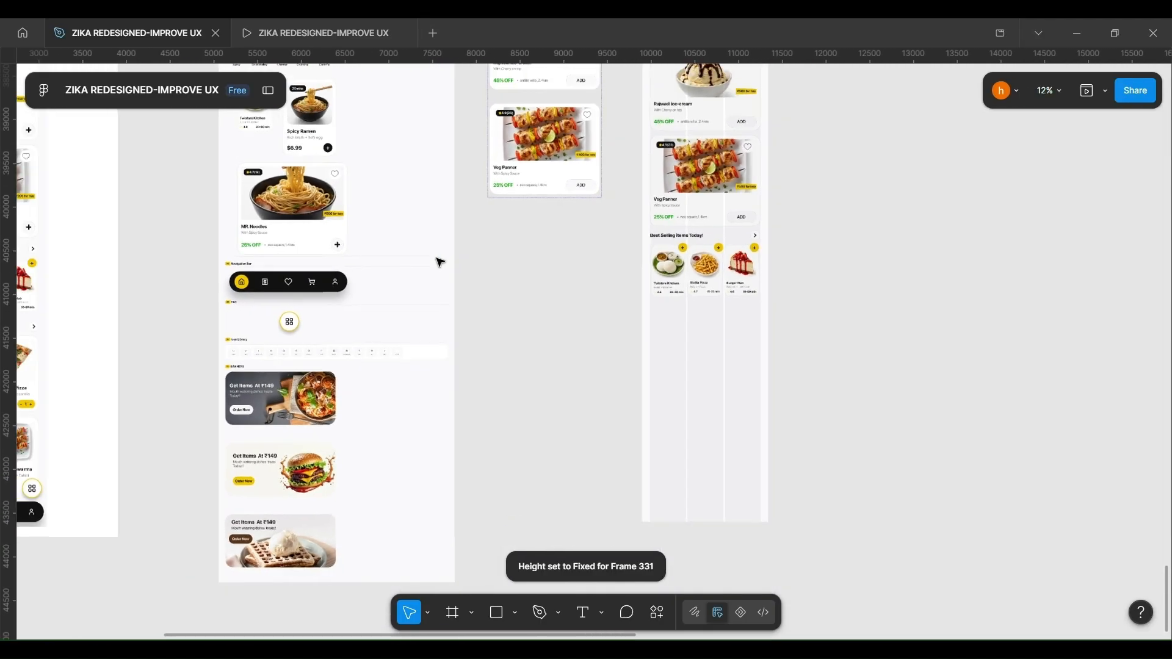
scroll(476, 349, "up", 3)
scroll(477, 348, "down", 2)
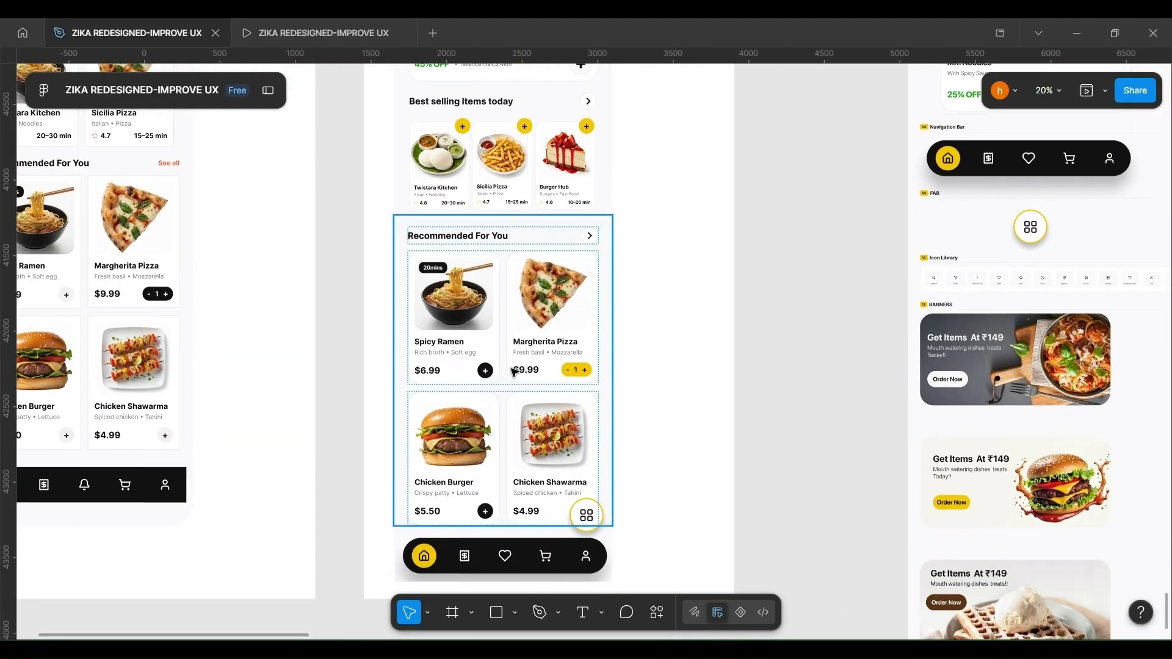
scroll(566, 383, "up", 2)
scroll(462, 382, "down", 4)
left_click(360, 354)
left_click_drag(464, 383, 786, 345)
- Center the Recommended For You section horizontally in HOME below the best-selling cards and nudge it slightly upward
scroll(361, 354, "down", 3)
scroll(784, 330, "right", 2)
scroll(785, 329, "up", 3)
scroll(781, 325, "up", 1)
left_click(1025, 227)
scroll(703, 291, "up", 2)
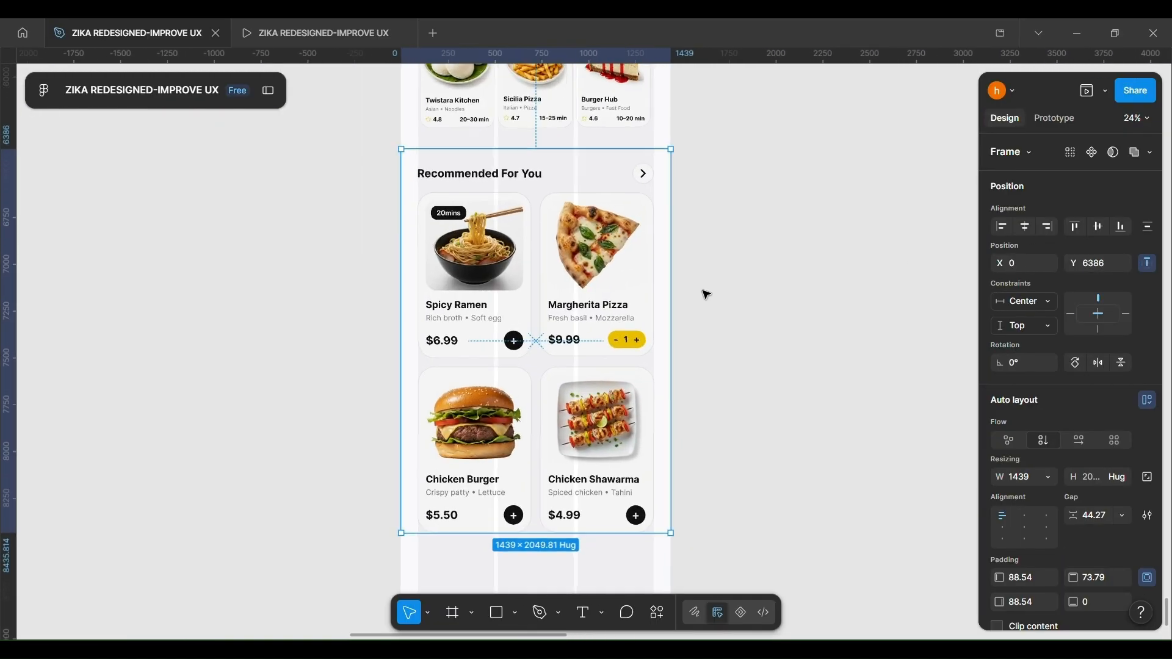
left_click_drag(601, 302, 602, 294)
- Copy the navigation bar from the UI kit onto the canvas beside the HOME screen
scroll(600, 294, "down", 4)
scroll(599, 294, "left", 5)
scroll(598, 293, "left", 3)
scroll(403, 435, "up", 3)
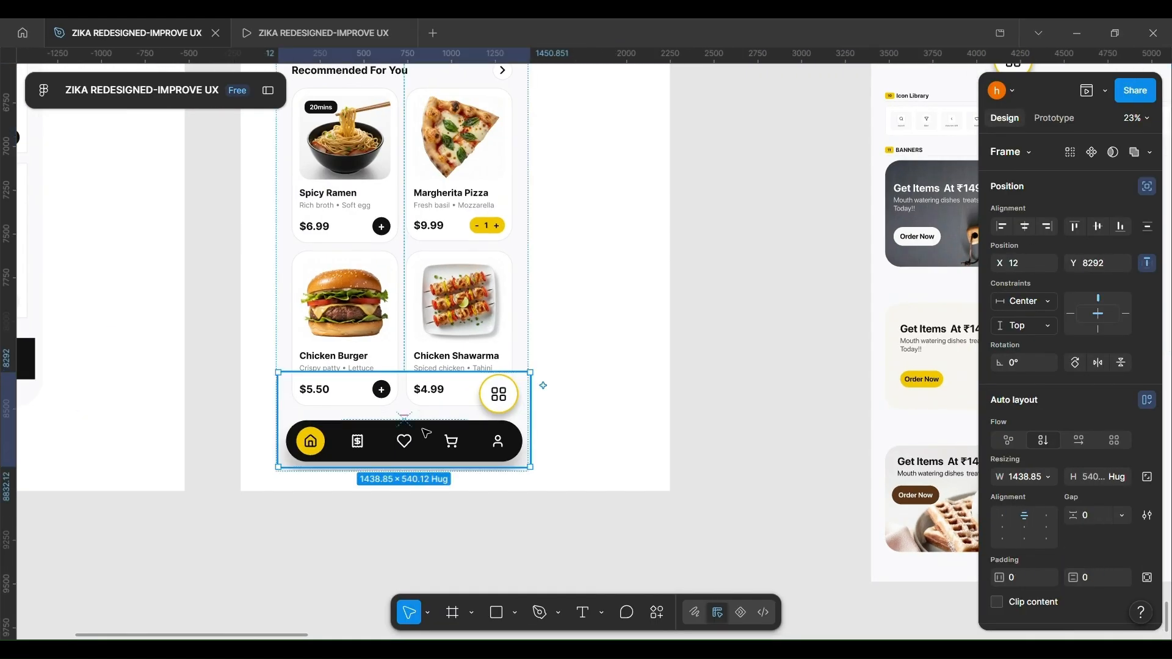
scroll(426, 433, "up", 1)
scroll(426, 433, "down", 3)
scroll(664, 387, "right", 5)
scroll(664, 387, "up", 4)
scroll(381, 398, "left", 2)
scroll(396, 388, "up", 3)
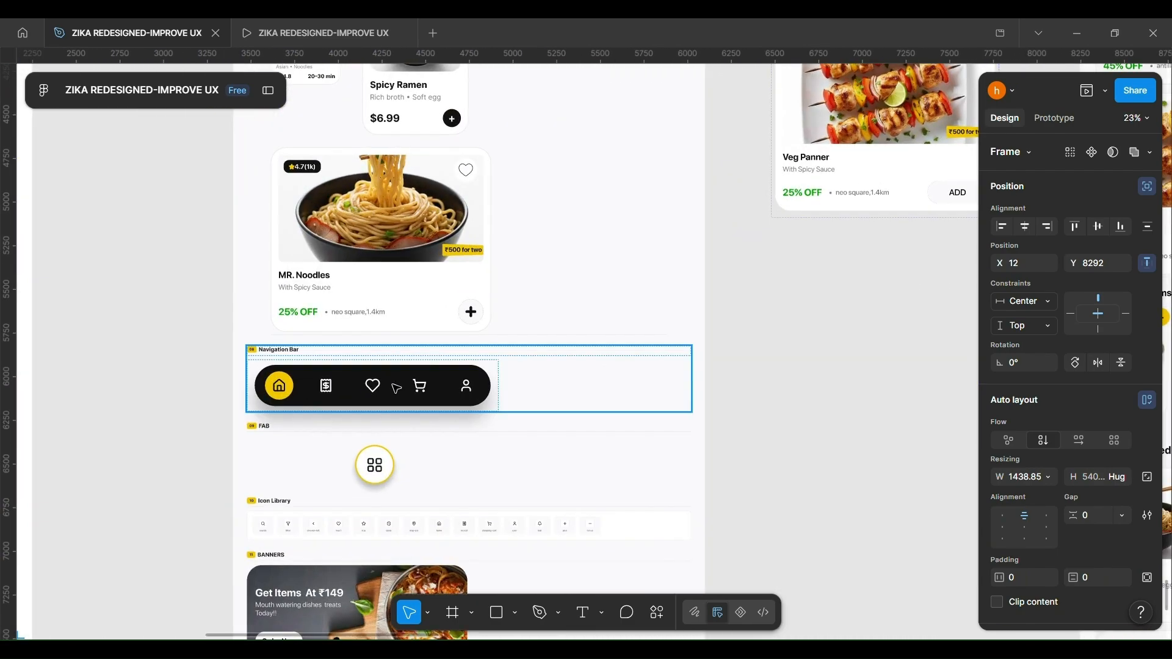
double_click(392, 385)
scroll(392, 384, "down", 2)
left_click_drag(395, 387, 743, 430)
- Place the copied navigation bar in the HOME screen below the Recommended For You cards
scroll(1106, 548, "down", 4)
scroll(753, 418, "up", 5)
double_click(756, 421)
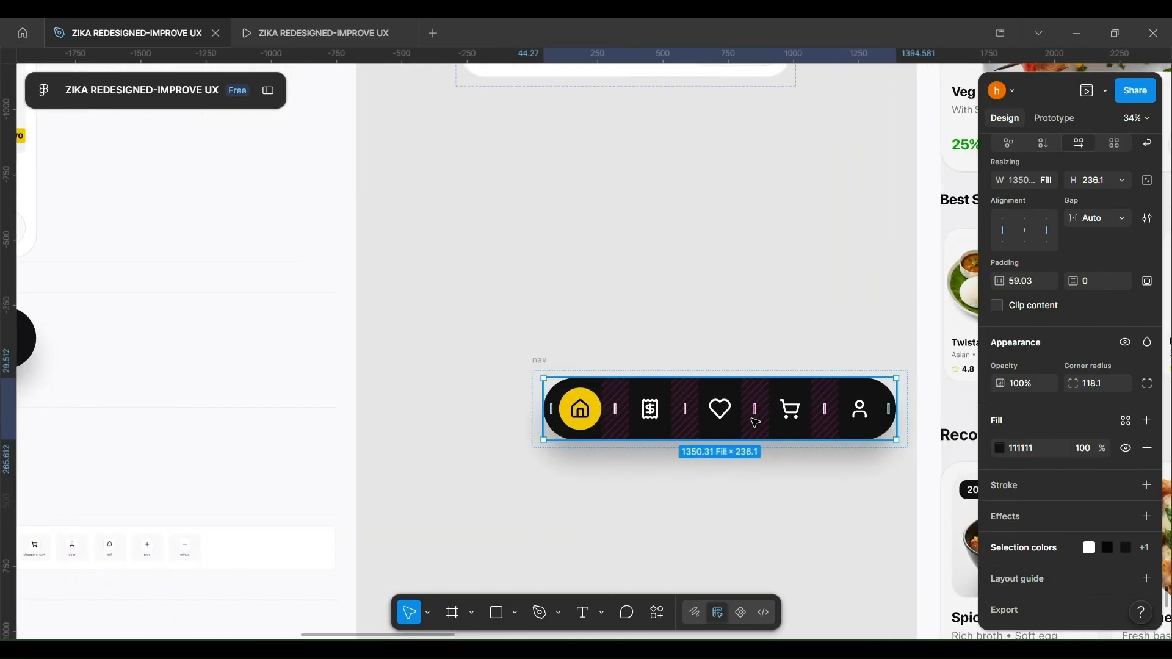
scroll(539, 382, "right", 5)
scroll(540, 381, "down", 1)
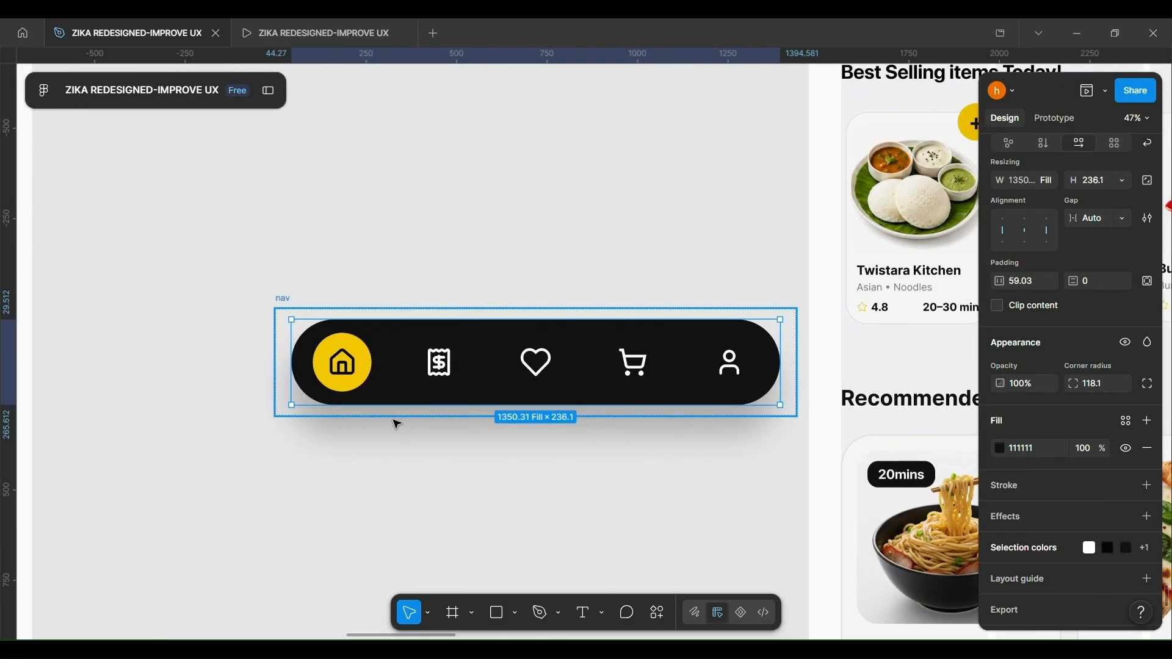
key("Escape")
scroll(400, 427, "down", 5)
left_click_drag(301, 375, 486, 375)
- Extend the HOME frame downward and move its navigation bar to Y 8654
scroll(525, 342, "down", 5)
scroll(539, 330, "down", 5)
scroll(537, 183, "up", 5)
left_click(520, 88)
scroll(570, 262, "down", 6)
scroll(573, 287, "up", 2)
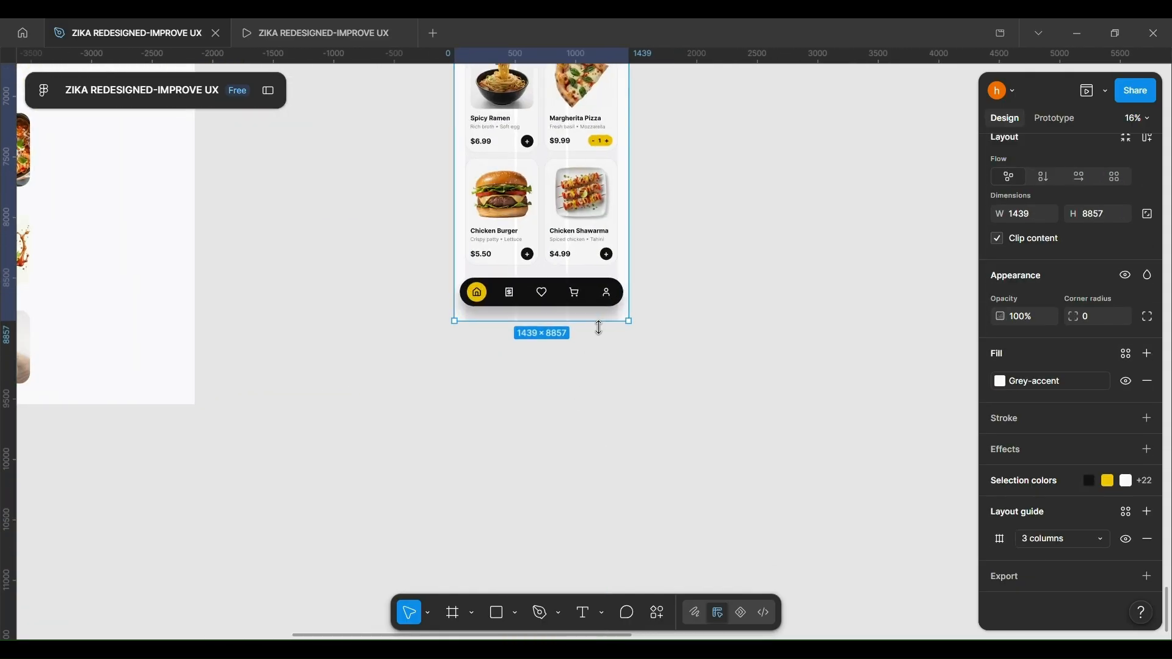
key("shift+a")
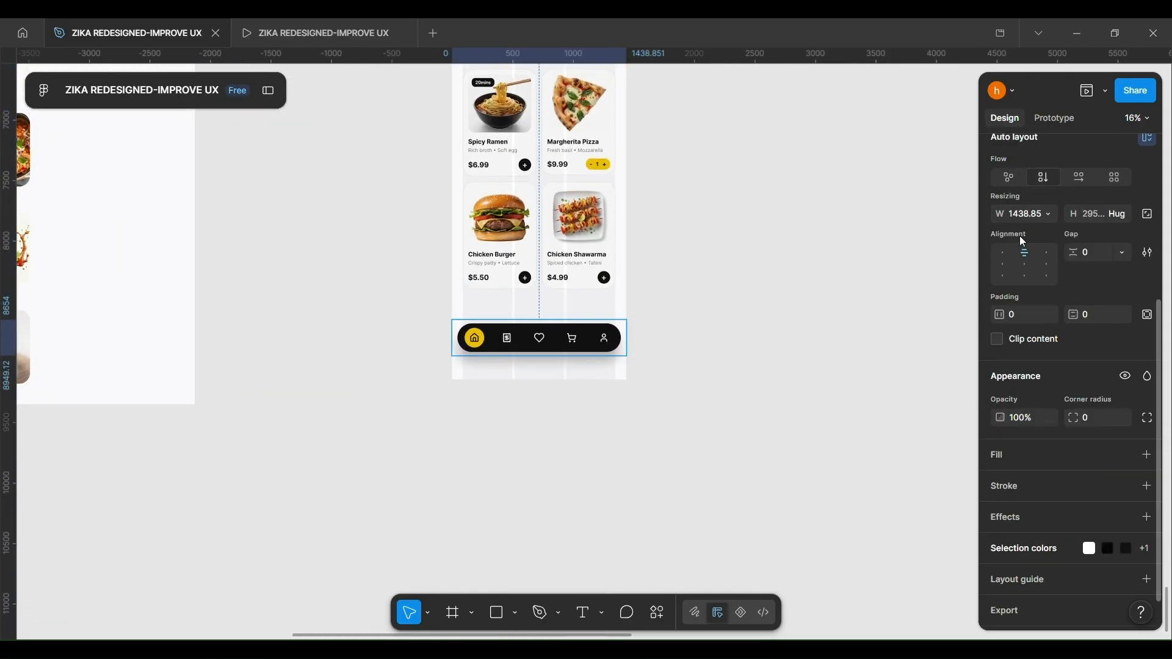
- Set the blur of the navigation bar's drop shadow in HOME to 100
scroll(1019, 208, "up", 4)
scroll(1062, 421, "down", 5)
scroll(585, 342, "up", 5)
double_click(664, 350)
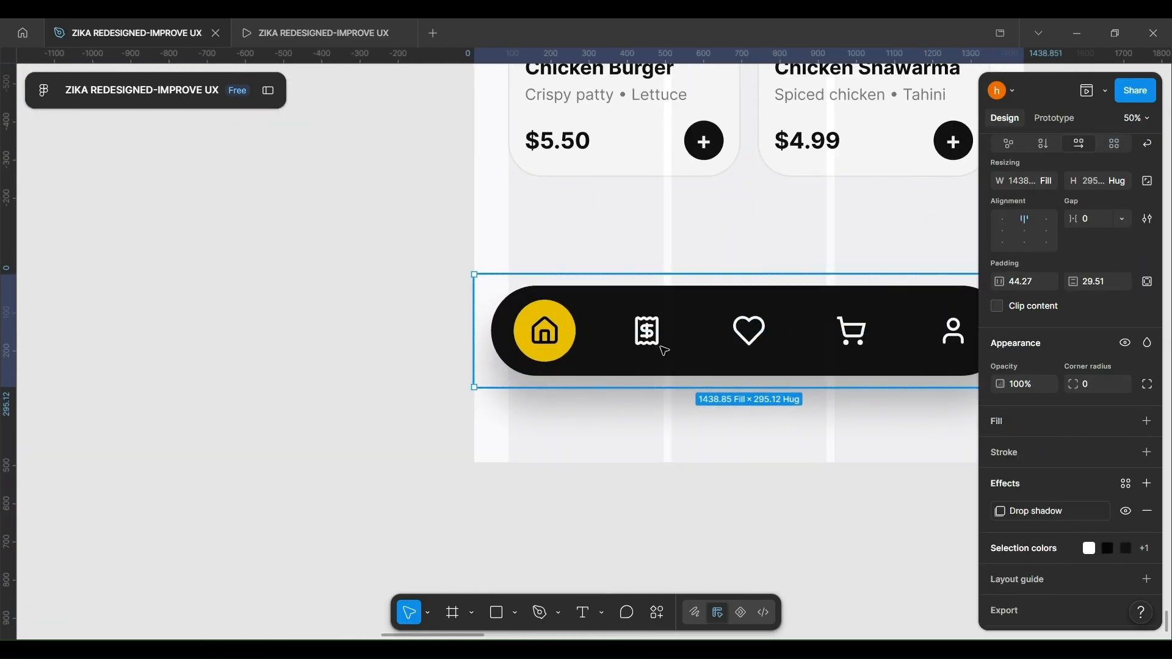
scroll(732, 396, "right", 5)
scroll(1017, 513, "down", 1)
left_click(1000, 500)
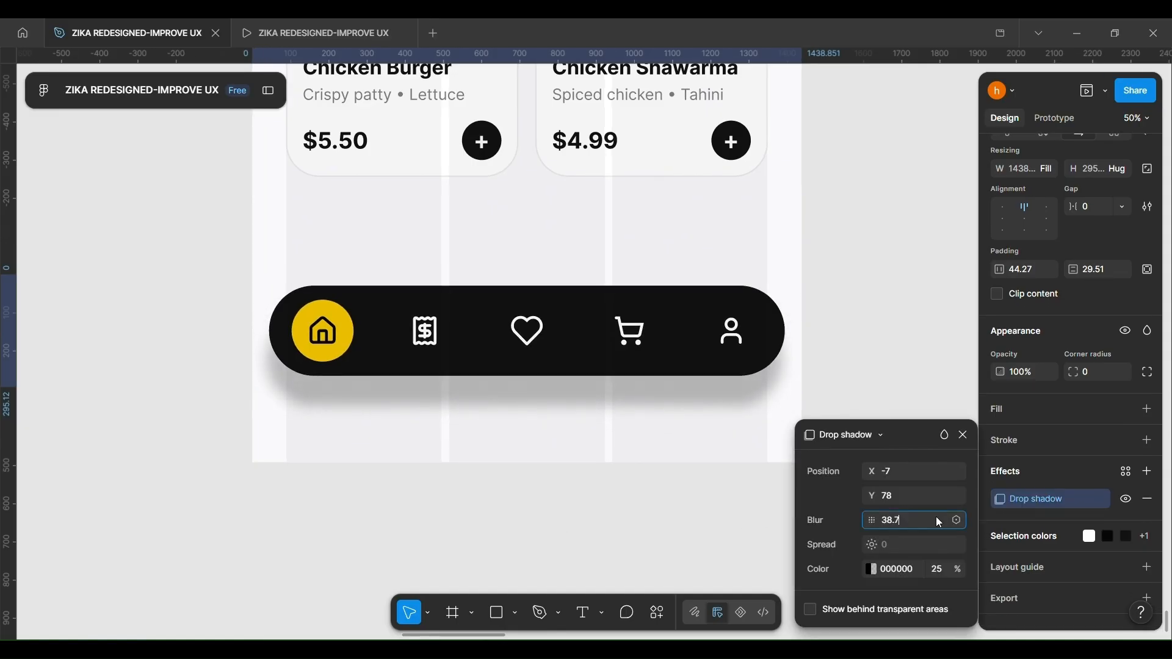
key("Return")
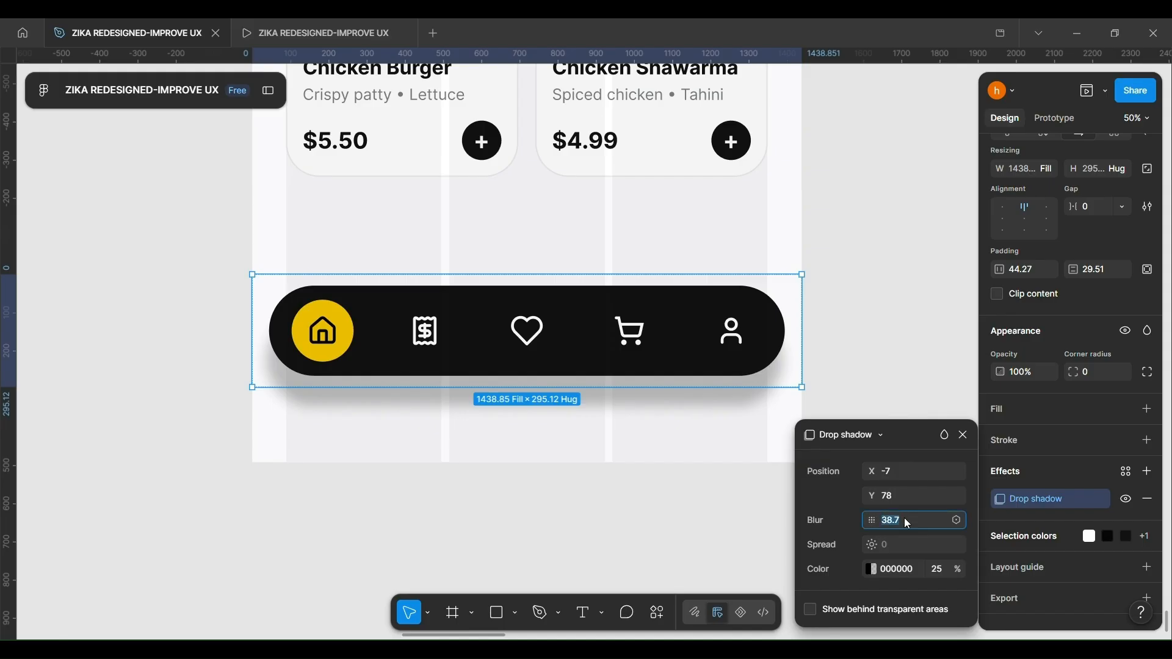
type("0")
key("Return")
left_click(889, 522)
type("1")
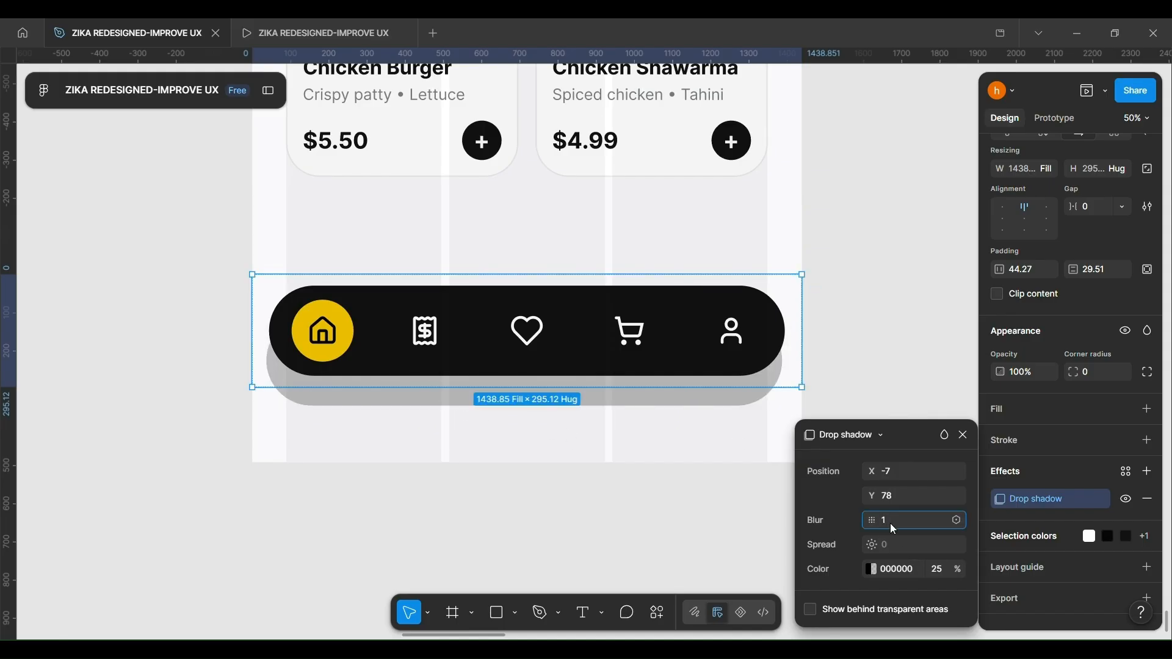
type("00")
key("Return")
scroll(520, 451, "down", 2)
left_click(819, 335)
- Copy the floating grid button from the other home screen into HOME above the navigation bar's profile icon
scroll(819, 334, "down", 5)
scroll(918, 401, "left", 5)
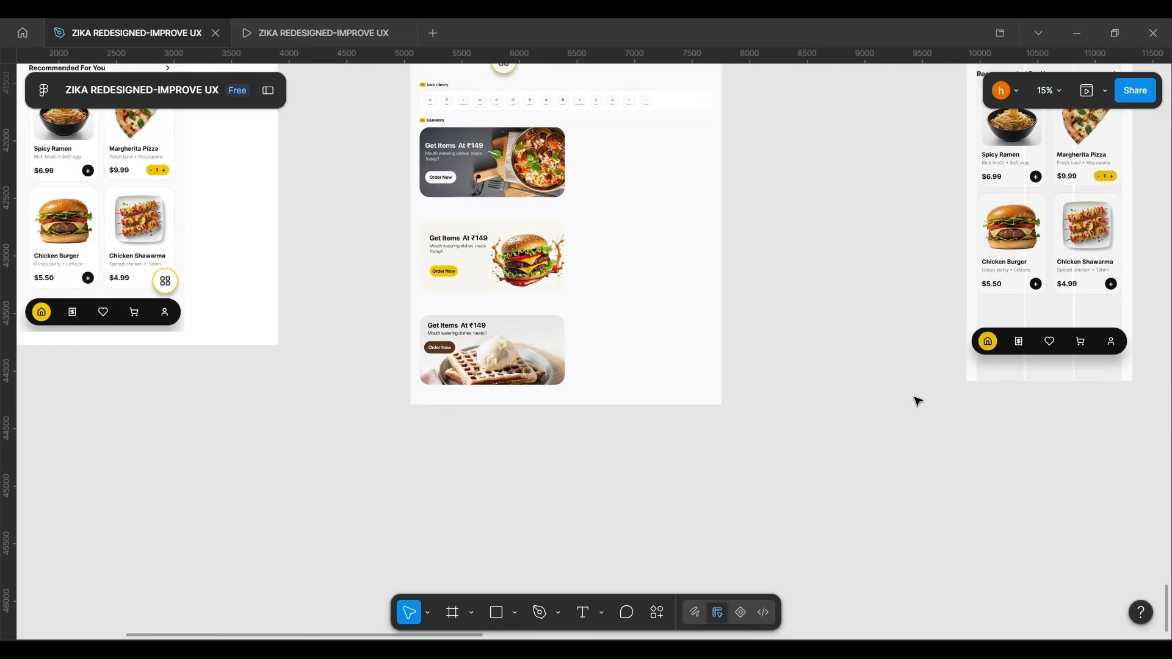
scroll(918, 401, "left", 3)
scroll(366, 342, "up", 2)
double_click(331, 329)
double_click(330, 329)
left_click_drag(330, 329, 823, 376)
- Check the FAB section in the UI kit and position the floating grid button in HOME at X 1122, Y 8413
scroll(628, 324, "down", 2)
scroll(427, 299, "left", 4)
scroll(296, 276, "up", 6)
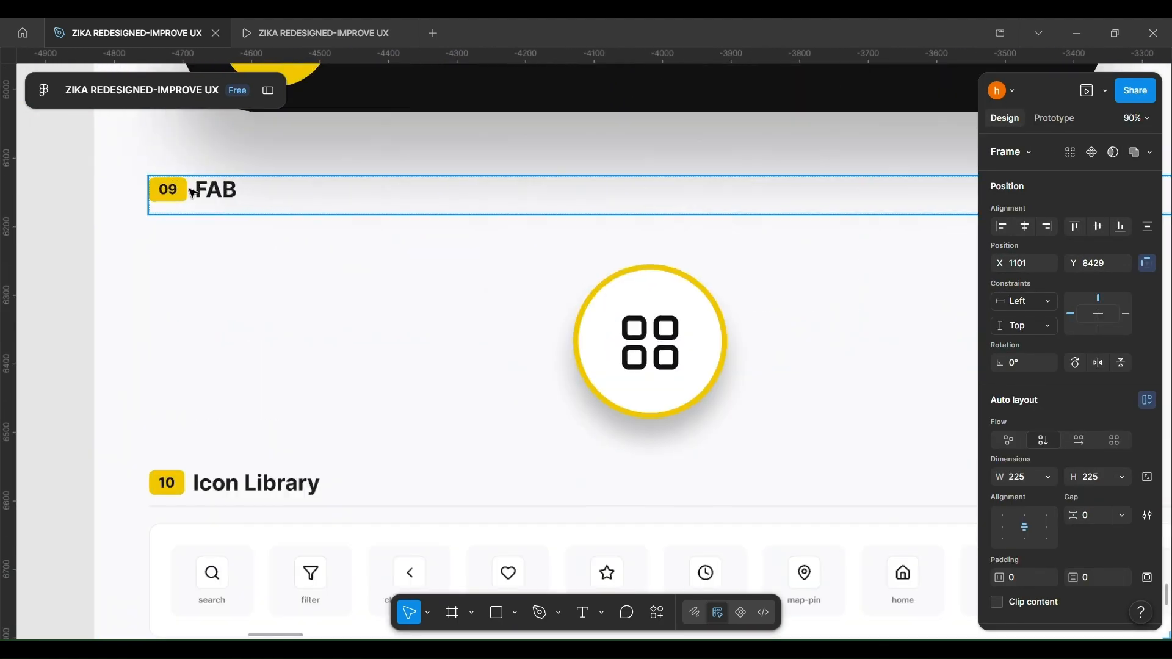
scroll(194, 193, "down", 3)
scroll(554, 374, "down", 3)
scroll(555, 374, "down", 2)
scroll(555, 374, "right", 2)
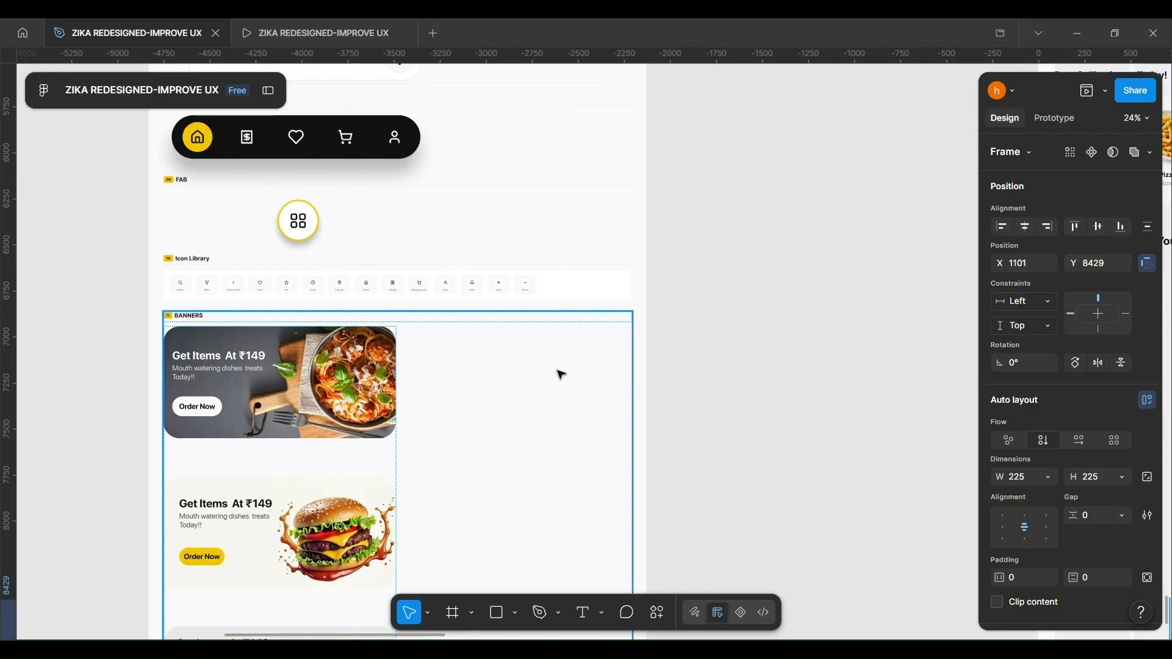
scroll(560, 374, "right", 6)
scroll(720, 401, "up", 2)
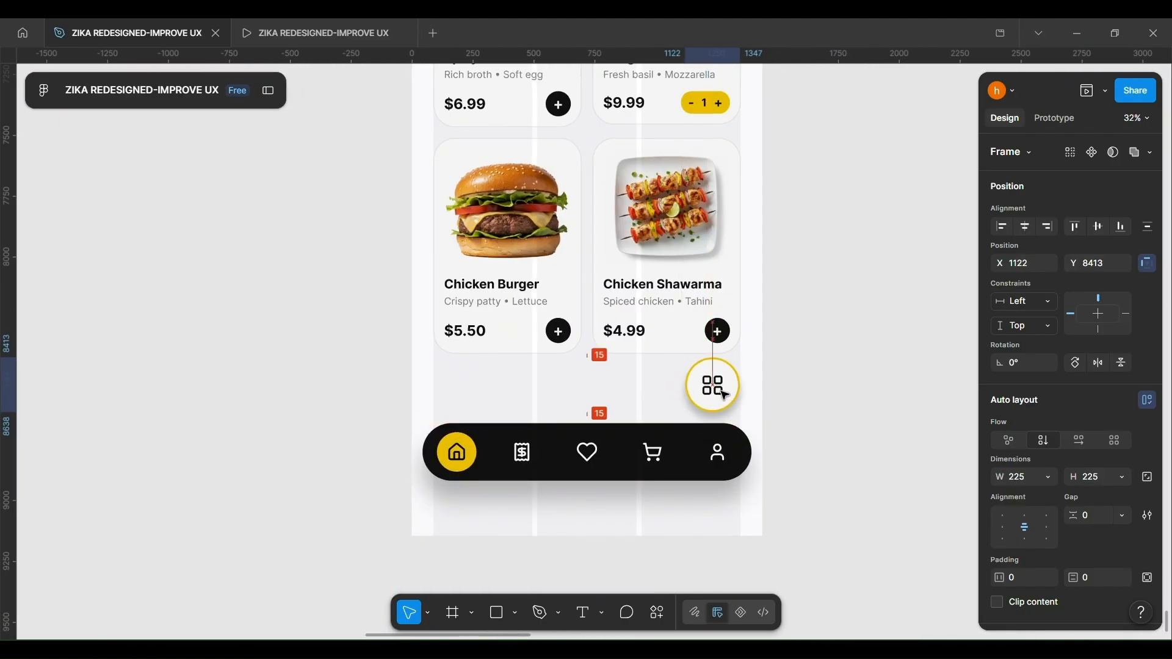
- Add the text "Search" on the empty canvas beside the HOME screen
scroll(725, 399, "up", 2)
left_click(267, 386)
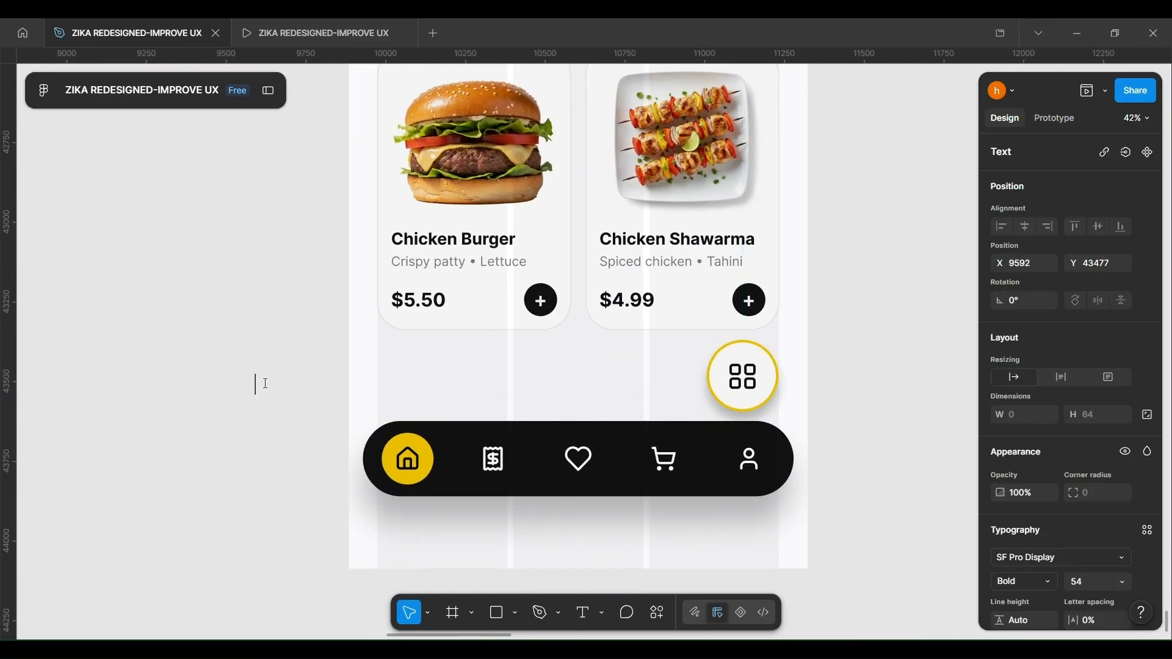
scroll(269, 440, "down", 3)
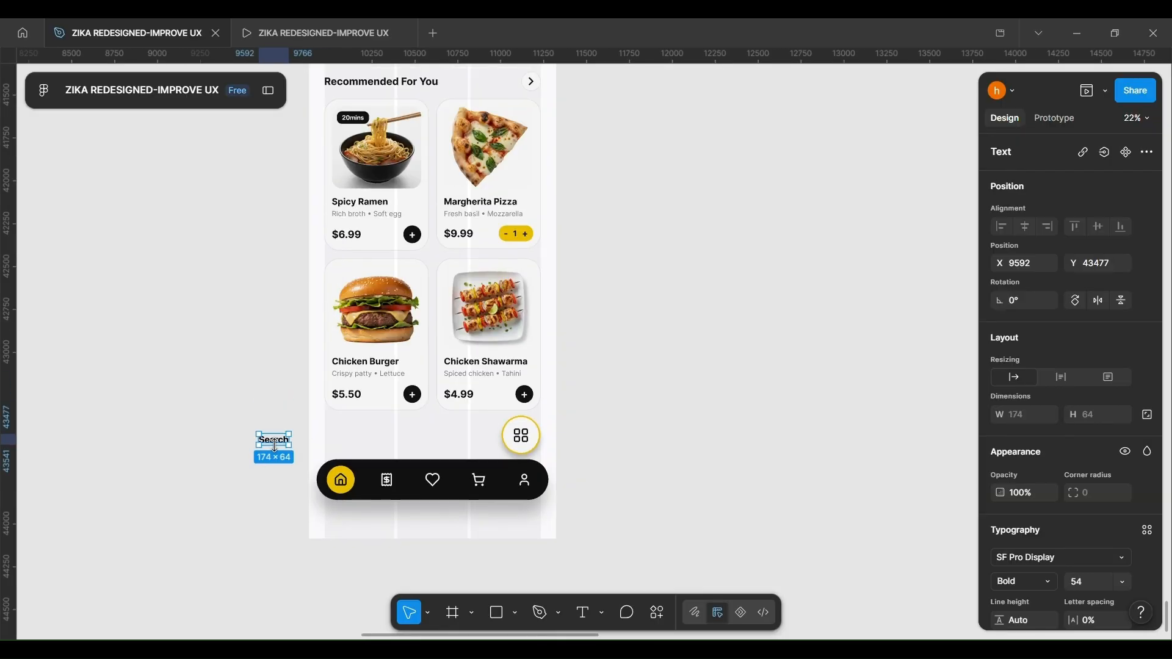
- Copy the search icon from the UI kit's Icon Library
scroll(287, 411, "left", 10)
scroll(447, 227, "up", 3)
scroll(261, 279, "up", 5)
left_click(260, 278)
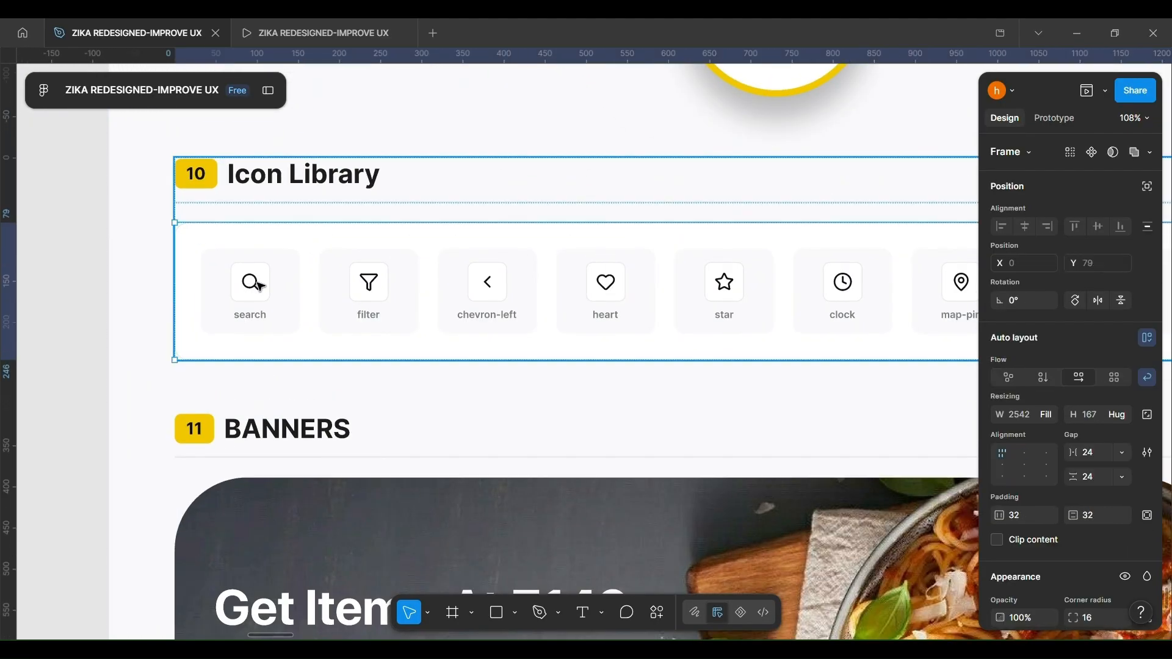
left_click(256, 281)
- Paste the search icon onto the canvas and place it in front of the Search text
scroll(447, 226, "down", 5)
scroll(654, 476, "right", 8)
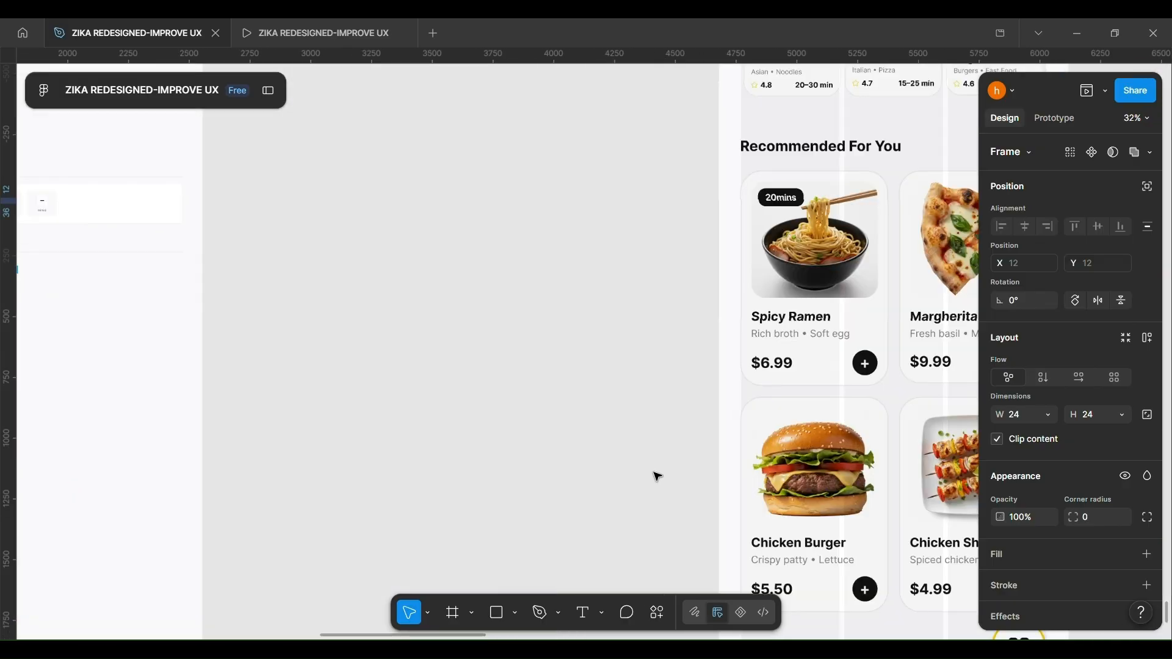
scroll(640, 470, "down", 4)
scroll(517, 243, "up", 4)
left_click(517, 242)
key("ctrl+v")
scroll(596, 352, "up", 5)
left_click_drag(596, 352, 674, 326)
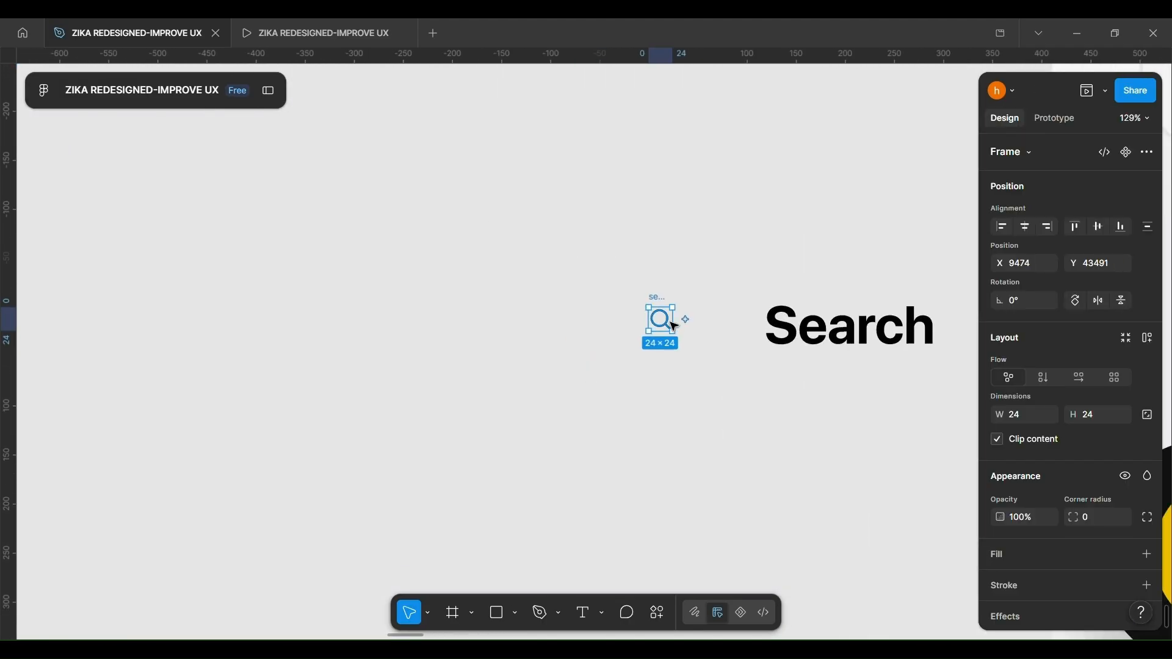
- Enlarge the search icon to 59 × 59 next to the text and set its stroke weight to 7
scroll(1013, 483, "down", 3)
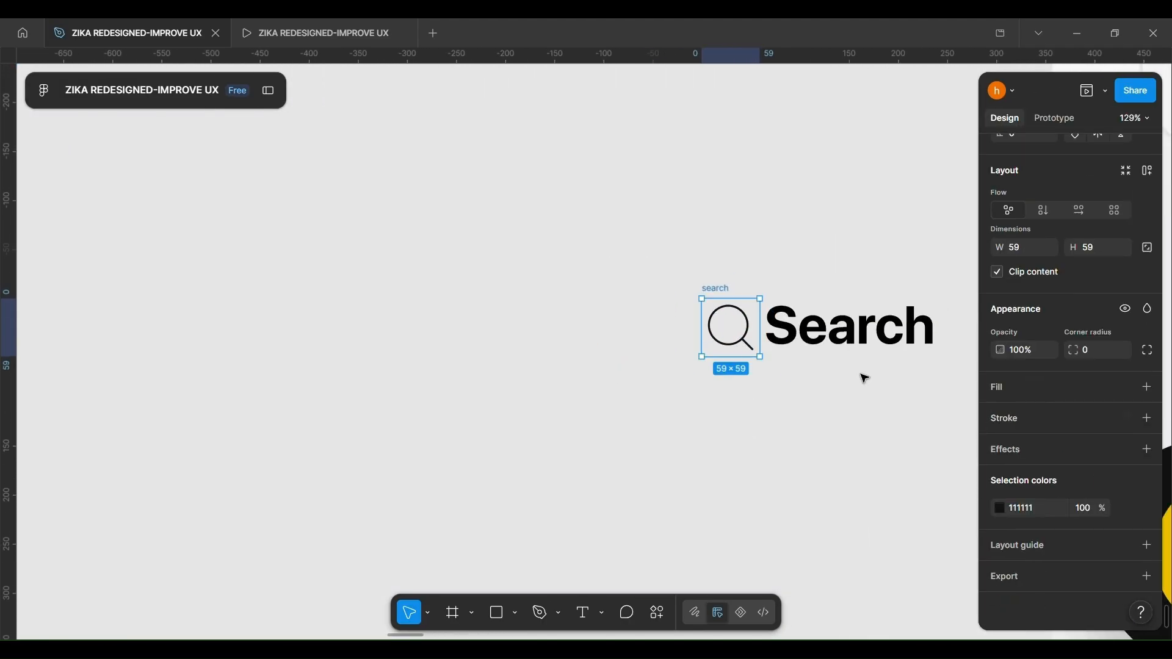
scroll(863, 376, "right", 4)
left_click(464, 342)
double_click(461, 345)
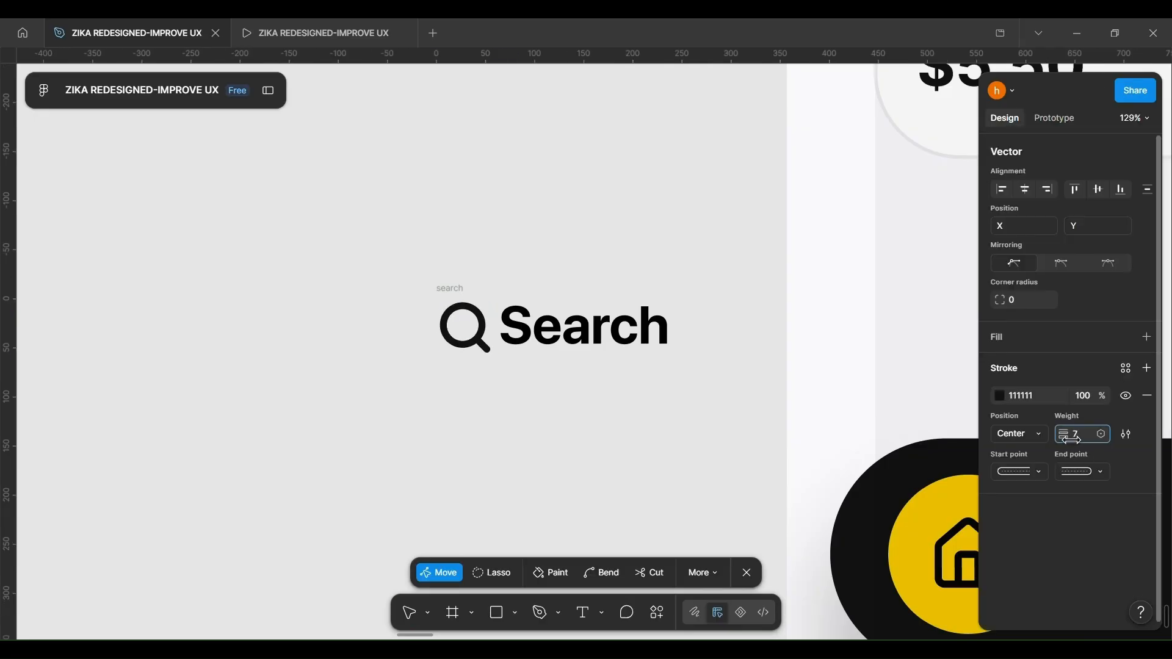
- Wrap the search icon and text in an auto layout frame with an Auto gap, vertically centered and widened to 256
left_click_drag(392, 262, 722, 409)
right_click(648, 334)
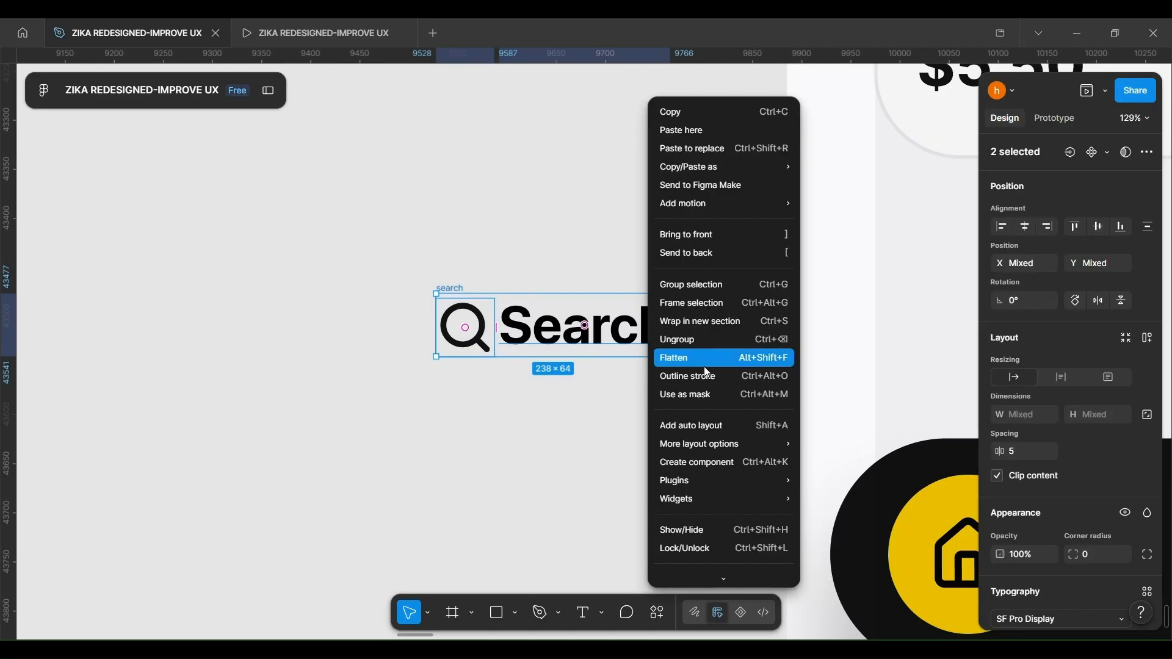
left_click(696, 425)
left_click(1121, 455)
left_click(1097, 471)
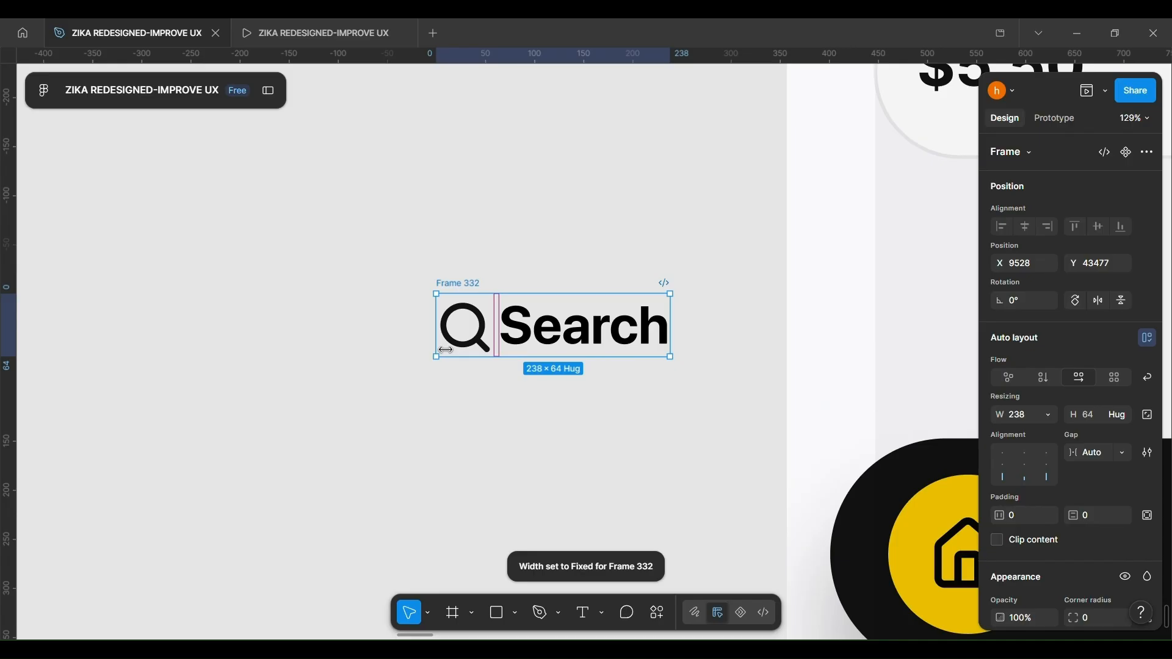
scroll(1018, 415, "down", 5)
- Fill the search frame with black (000000) and color its icon and text white (FFFFFF)
left_click(999, 484)
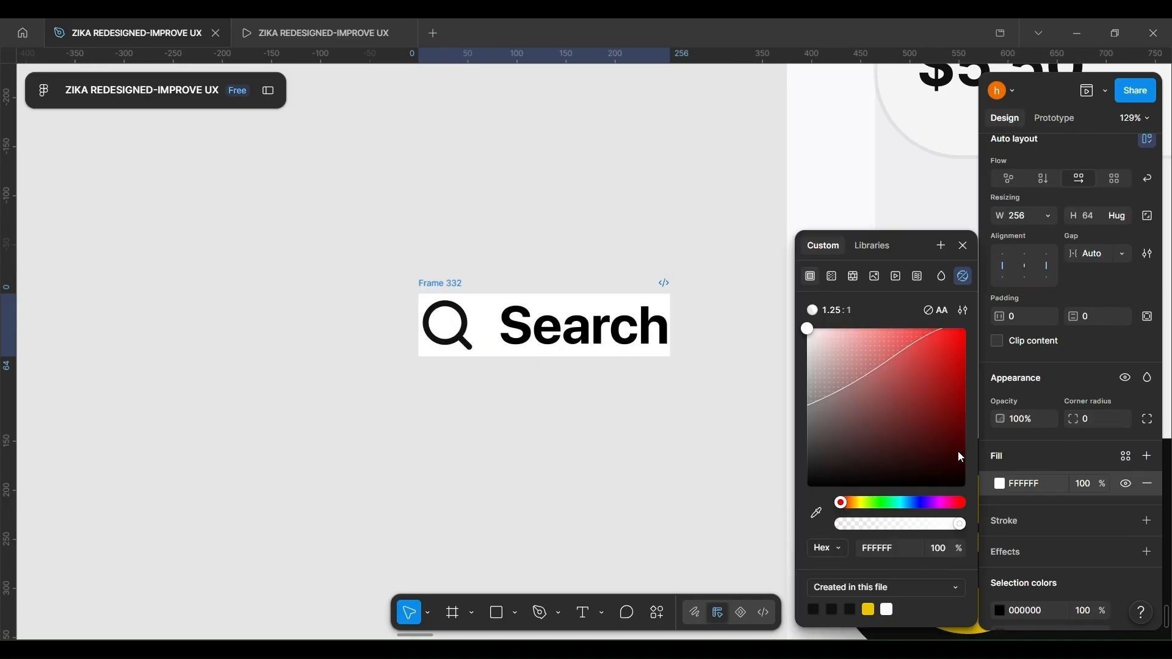
left_click_drag(847, 450, 806, 489)
scroll(1019, 590, "down", 1)
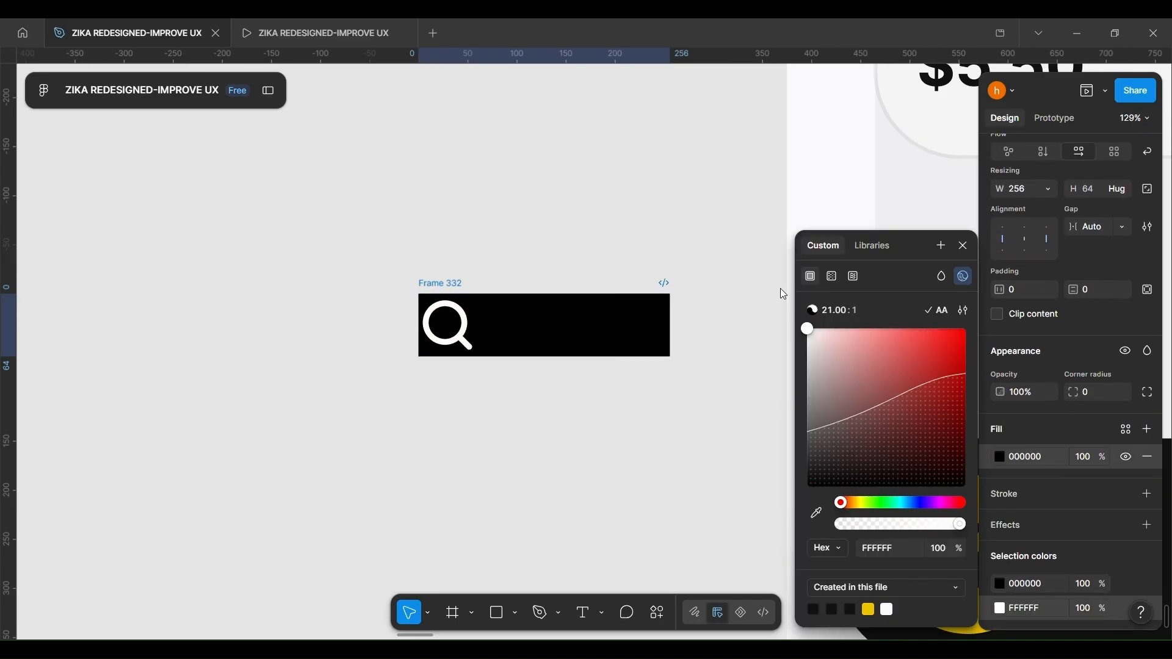
double_click(565, 327)
left_click(999, 495)
left_click_drag(871, 390, 708, 228)
- Set the search frame's horizontal padding to 24
scroll(709, 228, "right", 1)
left_click(440, 314)
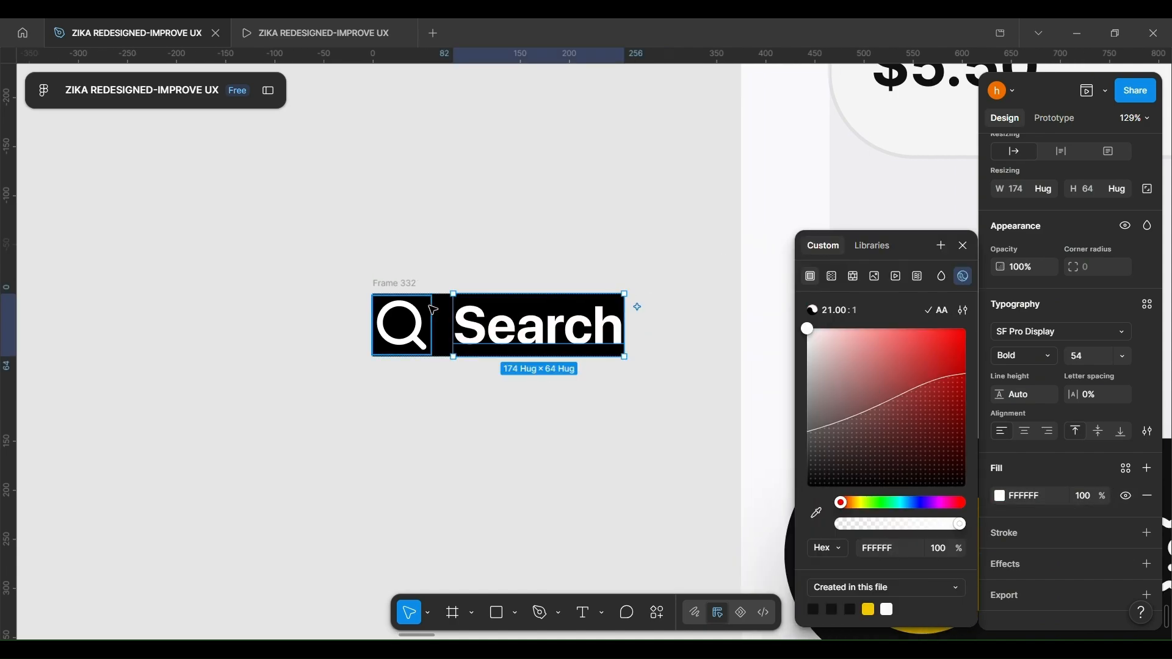
left_click(439, 315)
scroll(1001, 476, "down", 1)
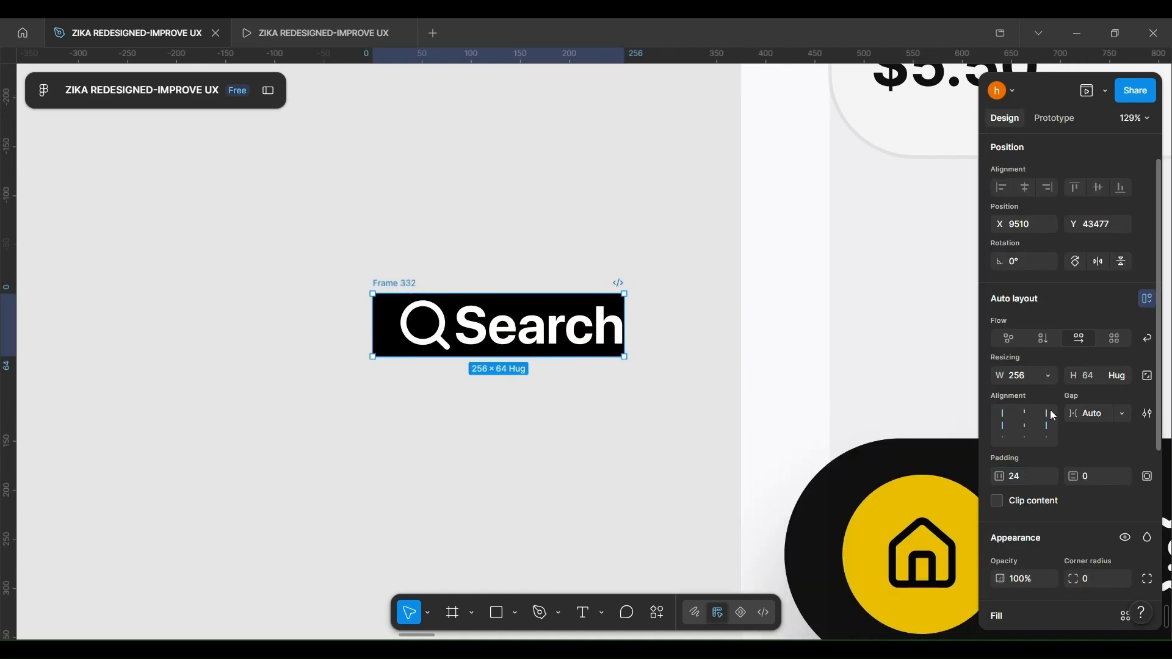
left_click(1122, 377)
left_click(1083, 357)
left_click(637, 467)
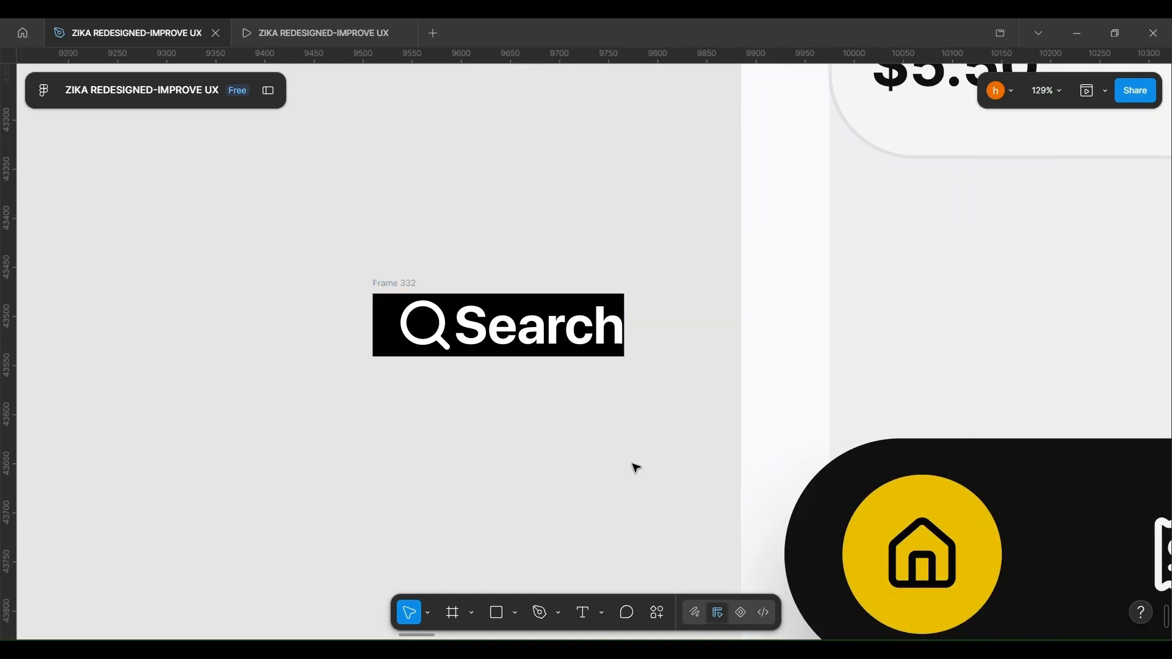
- Resize the search frame to 314 × 95 with vertical padding 10 and corner radius 54
left_click(421, 297)
left_click_drag(623, 357, 692, 397)
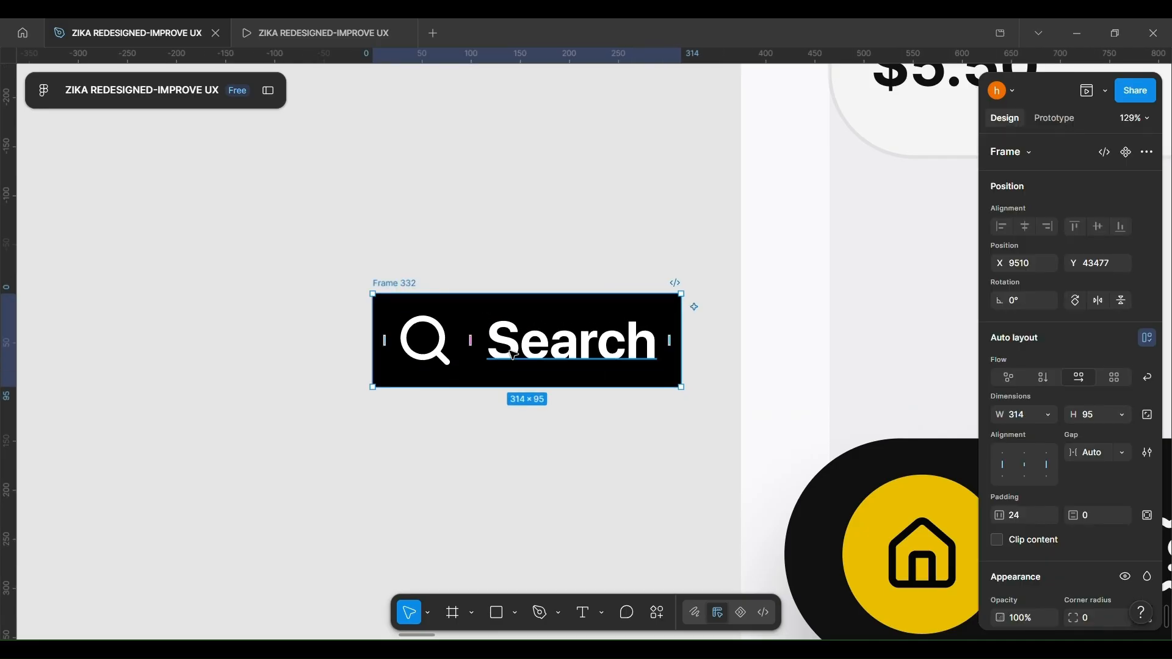
scroll(1084, 520, "down", 2)
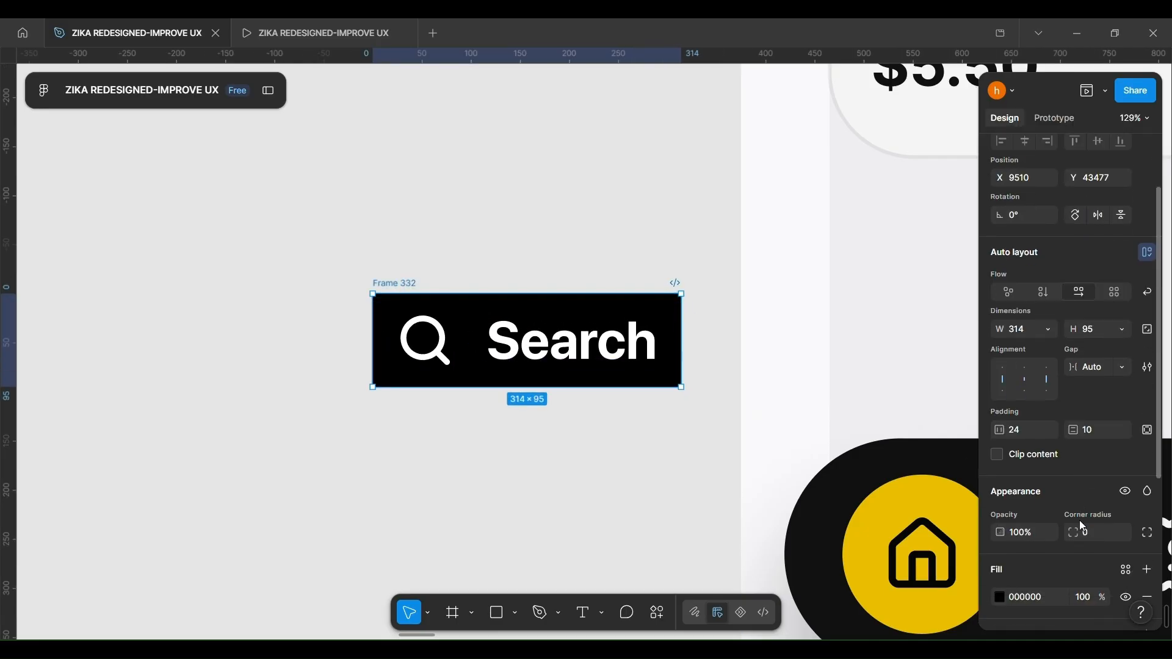
scroll(754, 501, "down", 5)
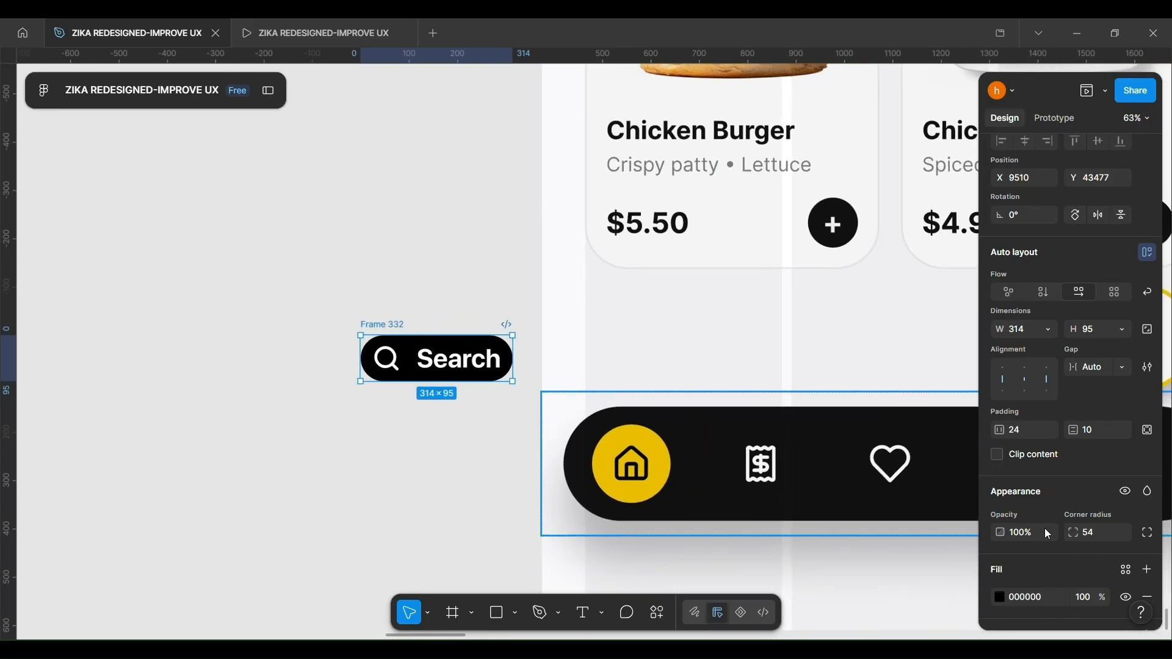
- Match the search button's fill to the navigation bar's black by sampling its color
scroll(1045, 528, "down", 2)
left_click(999, 518)
left_click(816, 513)
left_click(720, 479)
left_click(276, 428)
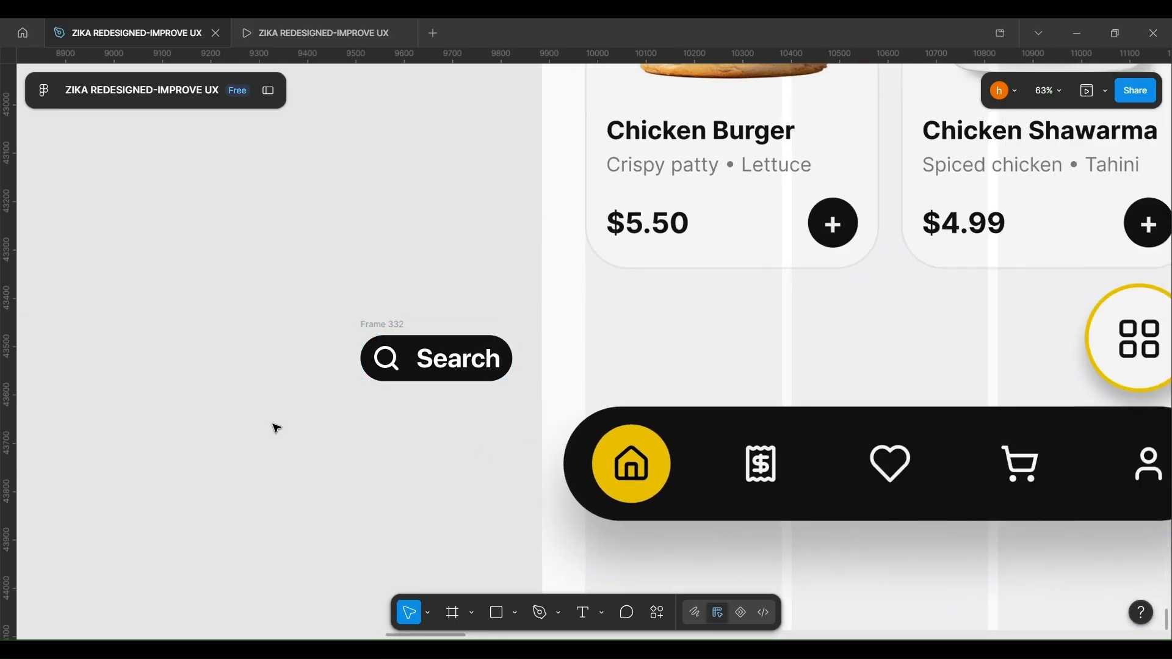
- Set the search button's horizontal padding to 27, its gap to 22 and its width to 316
left_click_drag(396, 324, 315, 312)
scroll(397, 363, "up", 2)
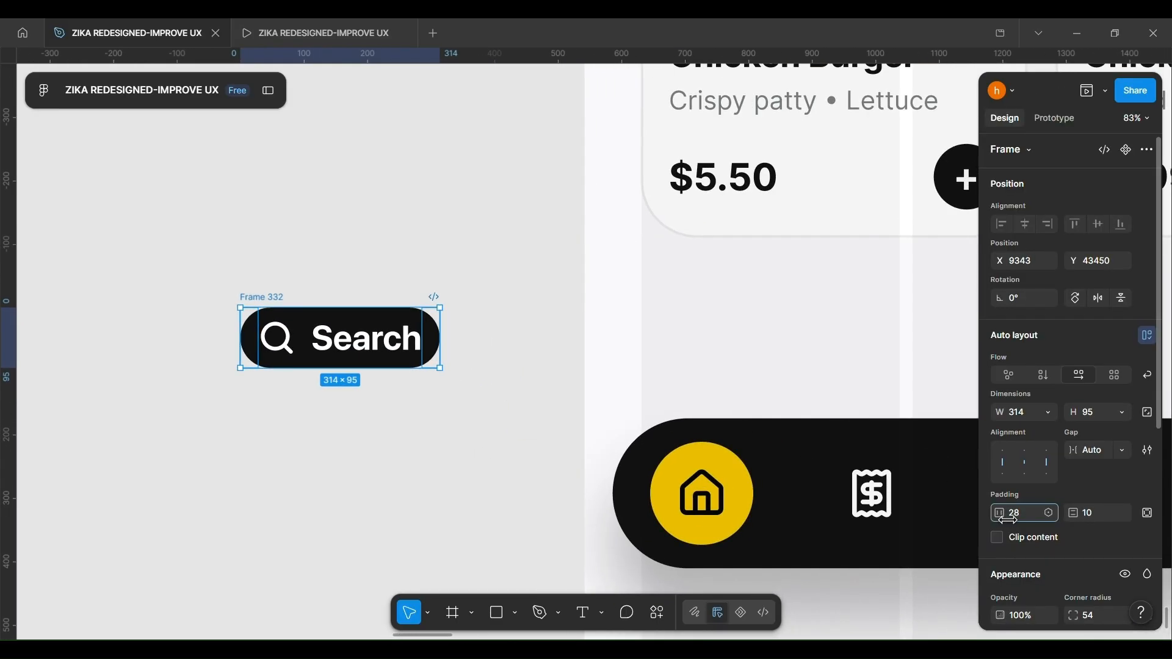
scroll(397, 350, "up", 3)
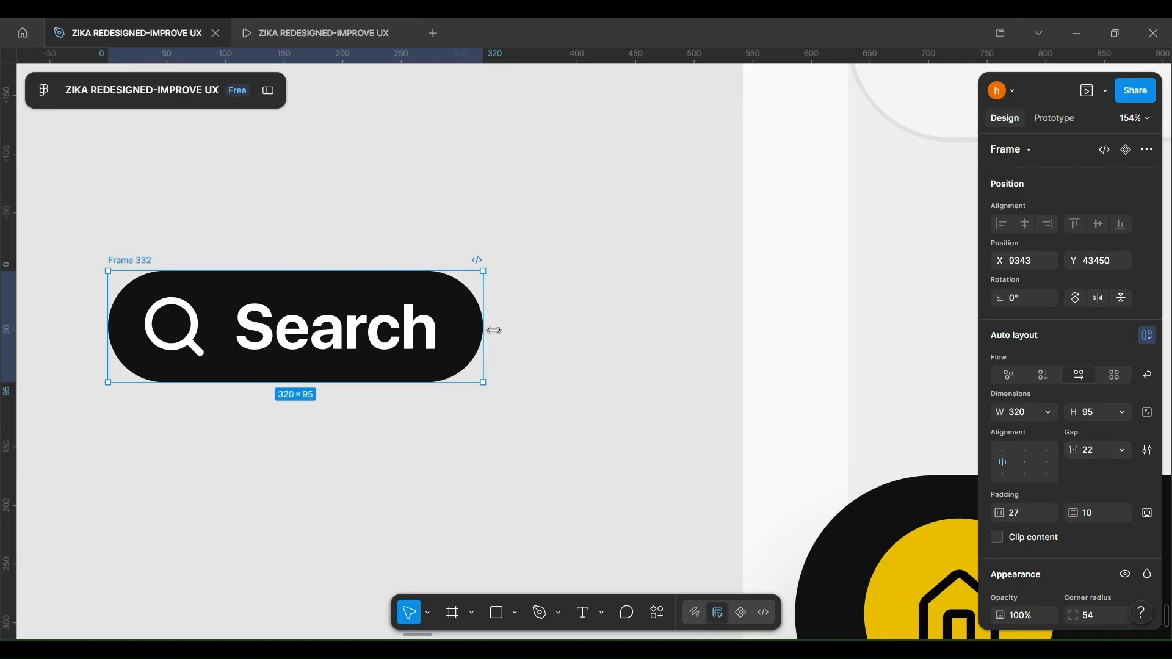
left_click_drag(494, 330, 490, 330)
- Move the search button into the HOME screen, centered just above the navigation bar
scroll(317, 328, "down", 6)
left_click_drag(344, 317, 553, 318)
left_click(854, 303)
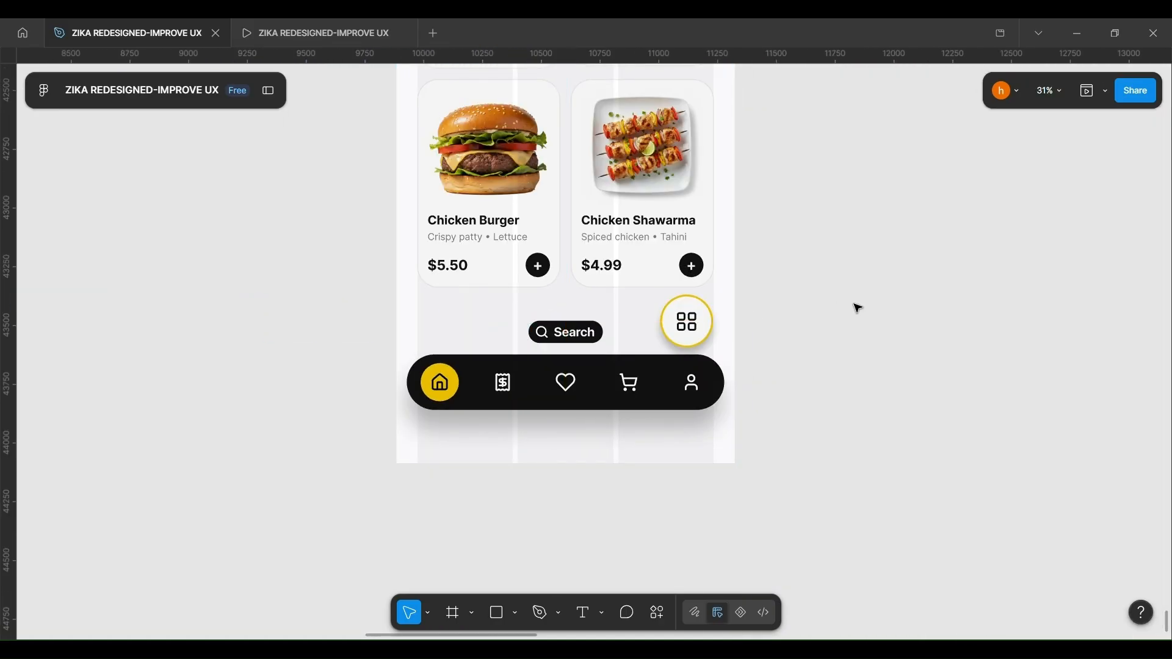
- Scale the search button's icon and text together to 0.93x
scroll(856, 307, "down", 2)
scroll(714, 378, "up", 3)
double_click(641, 289)
scroll(644, 291, "up", 2)
left_click(556, 283, "shift")
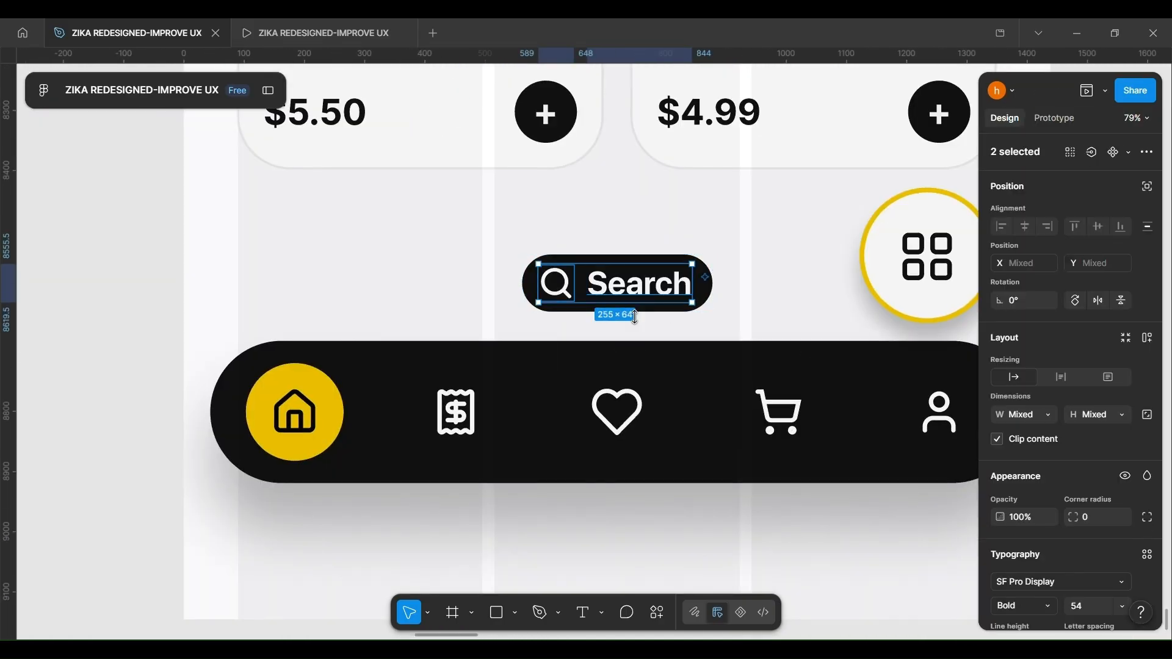
key("k")
scroll(634, 317, "up", 4)
left_click_drag(630, 313, 639, 310)
scroll(795, 275, "down", 4)
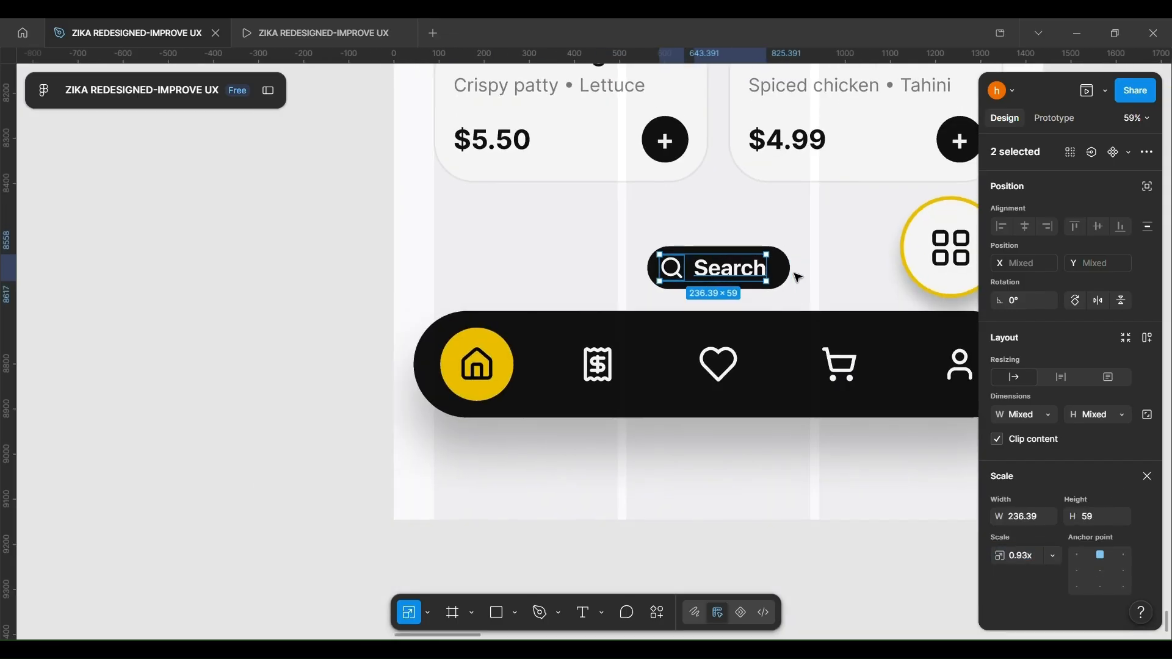
scroll(821, 269, "up", 3)
left_click(830, 288)
key("v")
- Center the content inside the search button and narrow the button to a width of 301
left_click(677, 288)
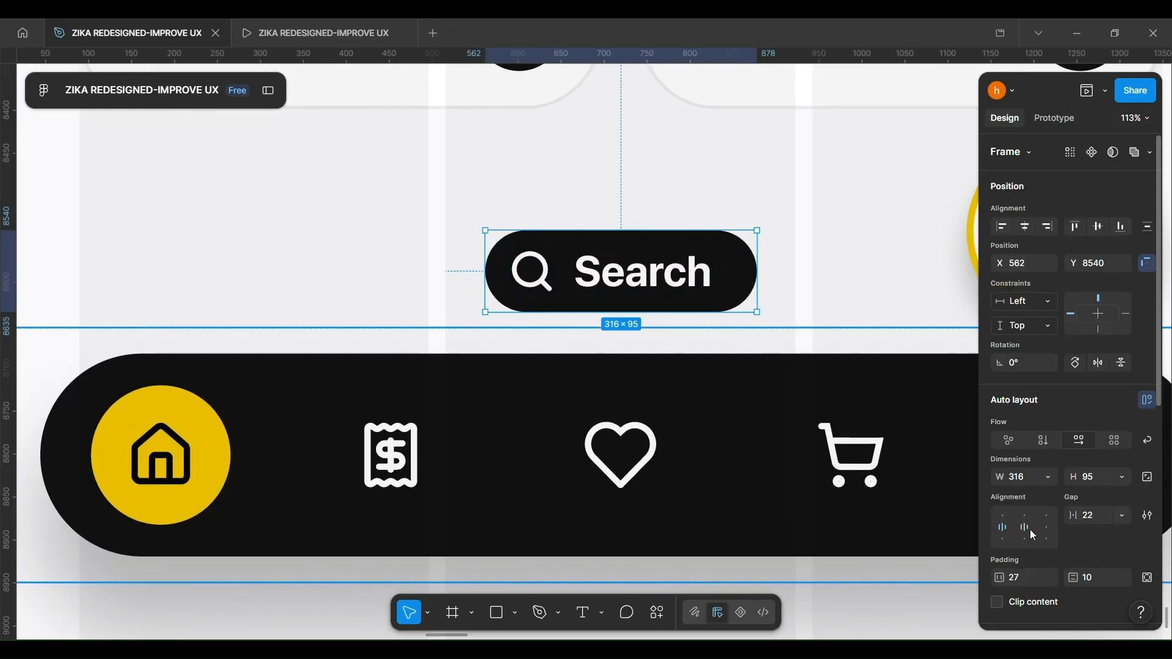
key("Escape")
scroll(495, 344, "down", 8)
scroll(457, 333, "up", 4)
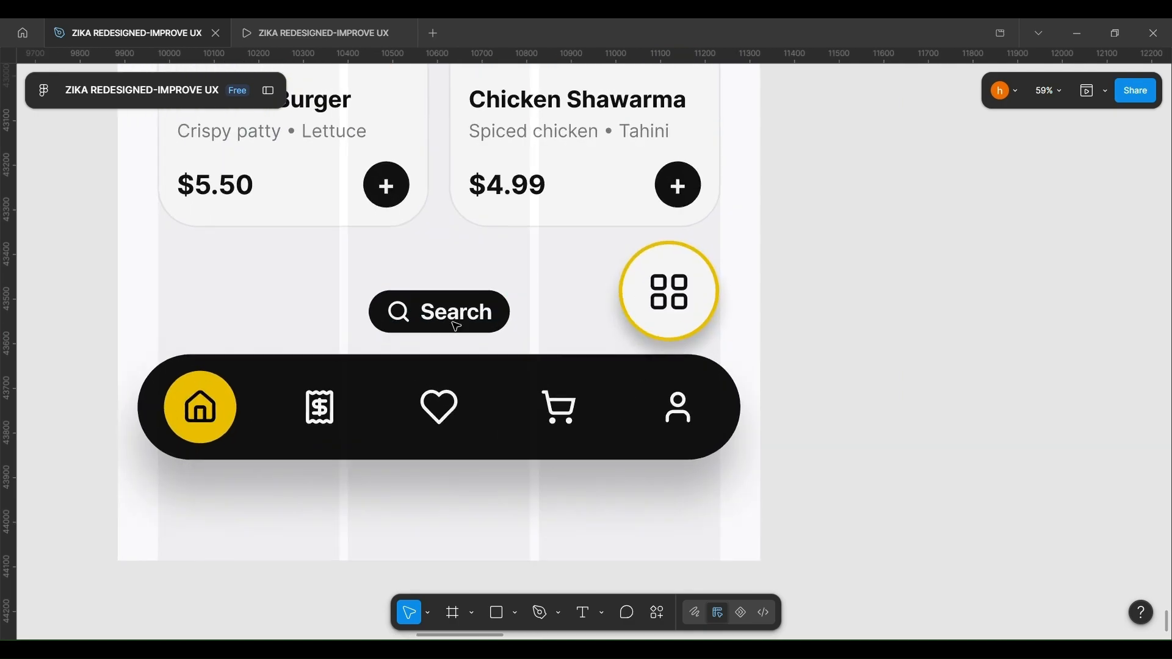
left_click(369, 310)
scroll(342, 327, "up", 4)
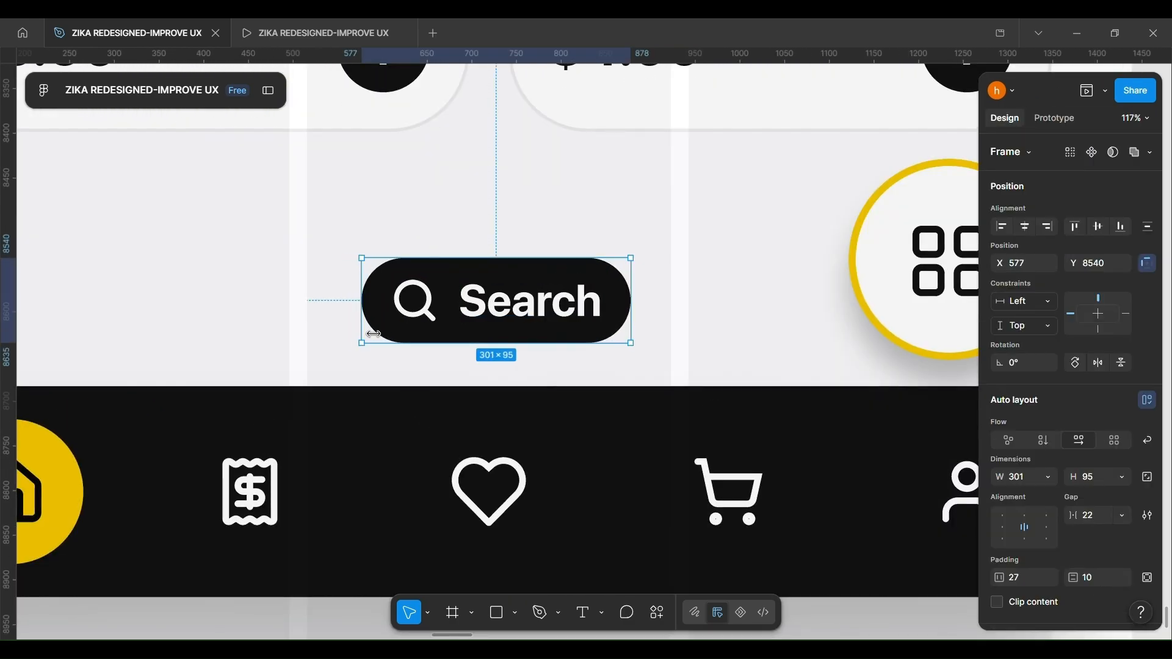
scroll(366, 329, "down", 6)
scroll(521, 322, "up", 1)
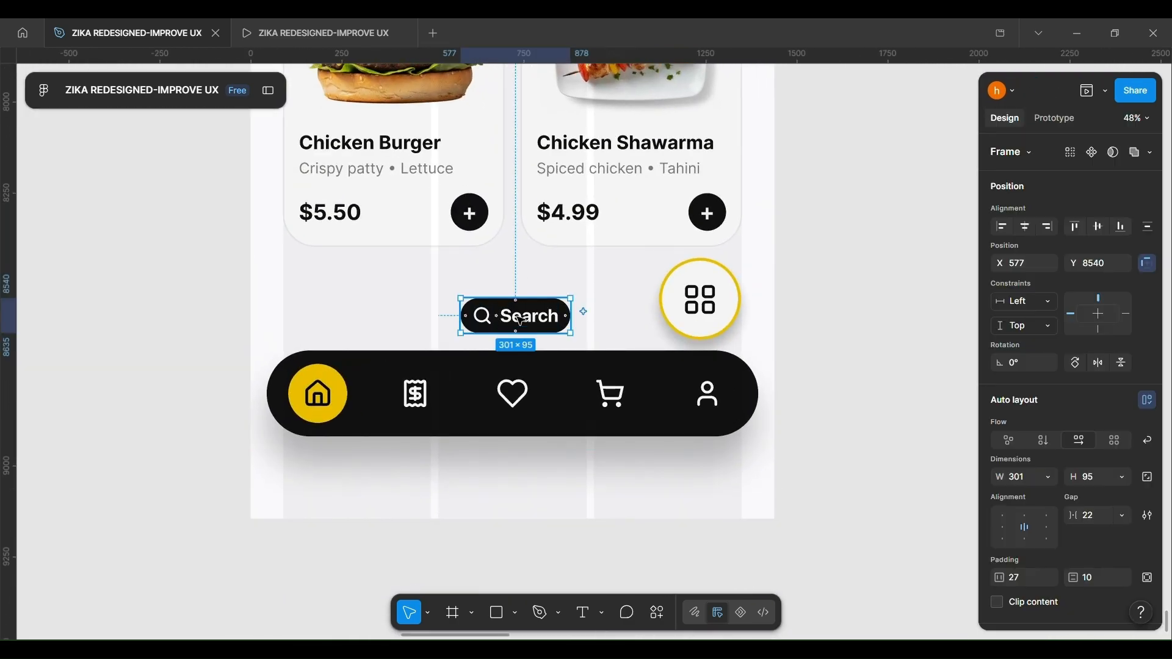
- Move the search button out of the HOME screen onto the empty canvas and place a duplicate directly below it
scroll(518, 320, "down", 2)
left_click_drag(519, 320, 175, 305)
scroll(174, 305, "left", 3)
scroll(336, 305, "up", 1)
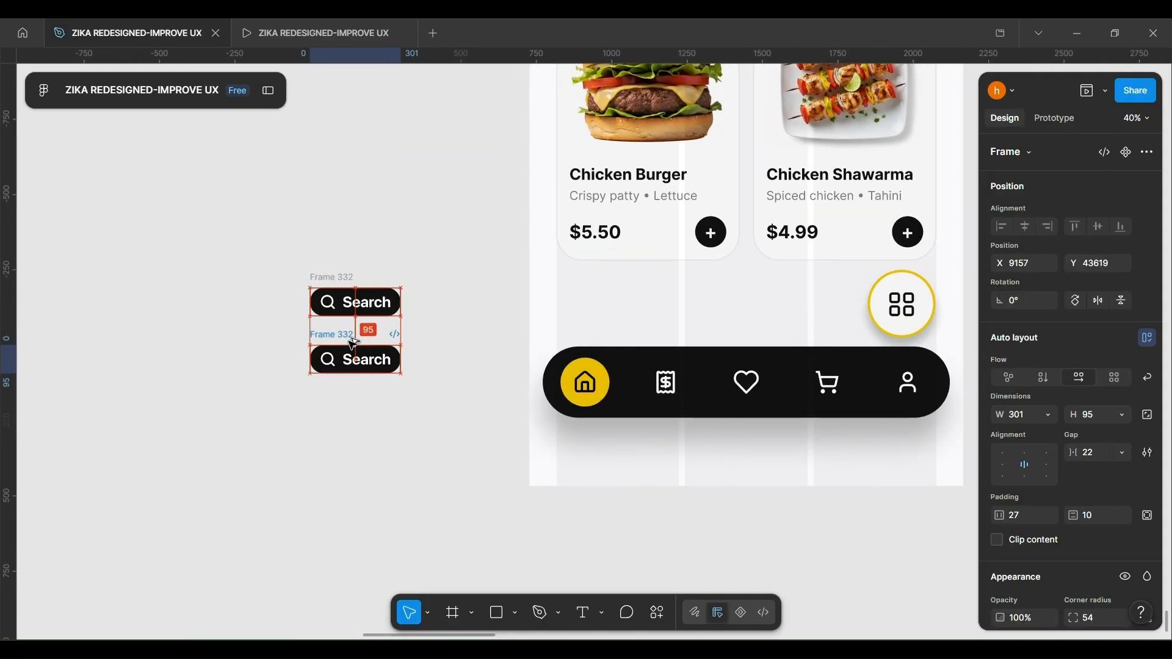
- Set the lower search button's opacity to 0% and combine both search buttons into a component set
scroll(1065, 467, "down", 5)
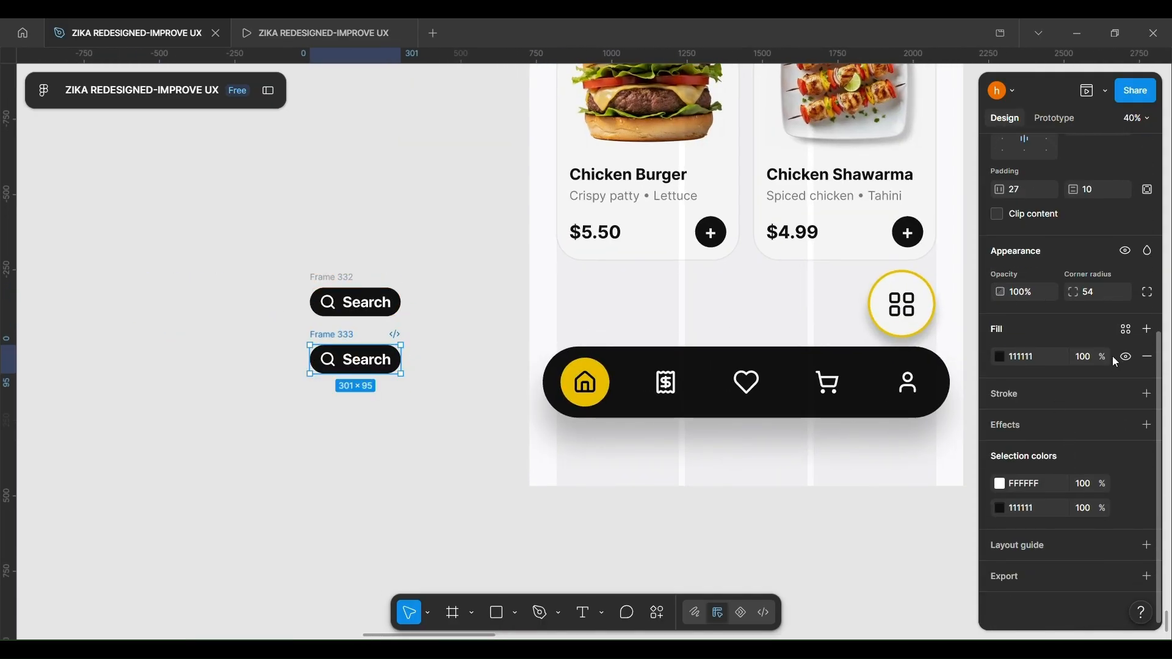
left_click_drag(999, 292, 730, 299)
scroll(1078, 183, "up", 5)
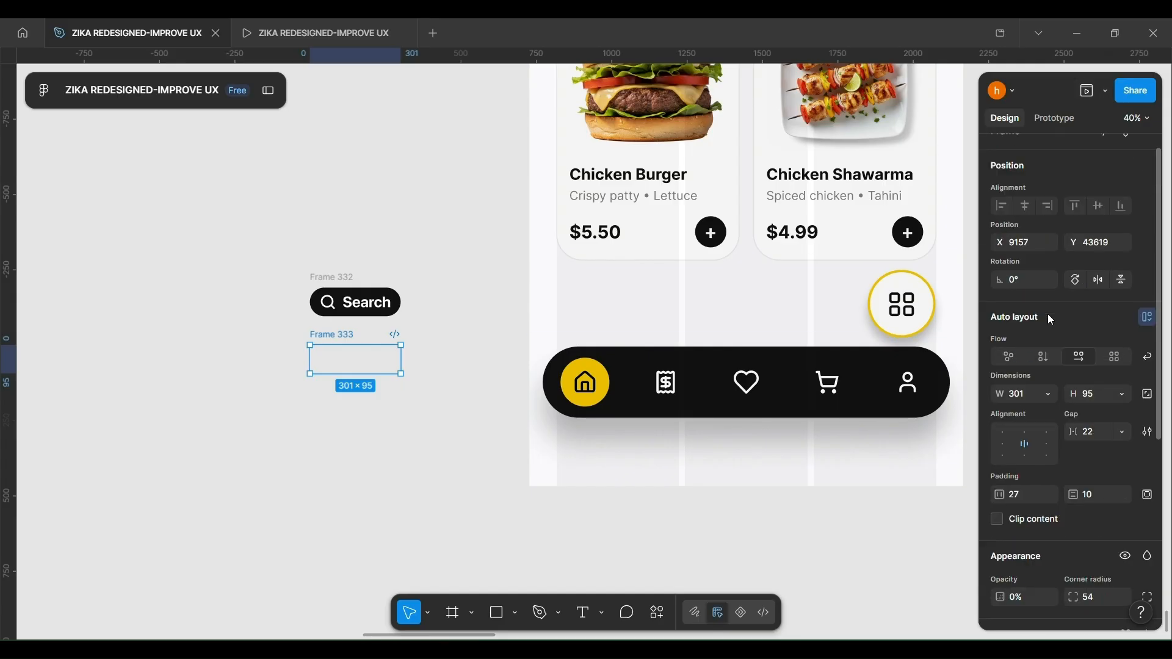
left_click_drag(275, 253, 427, 403)
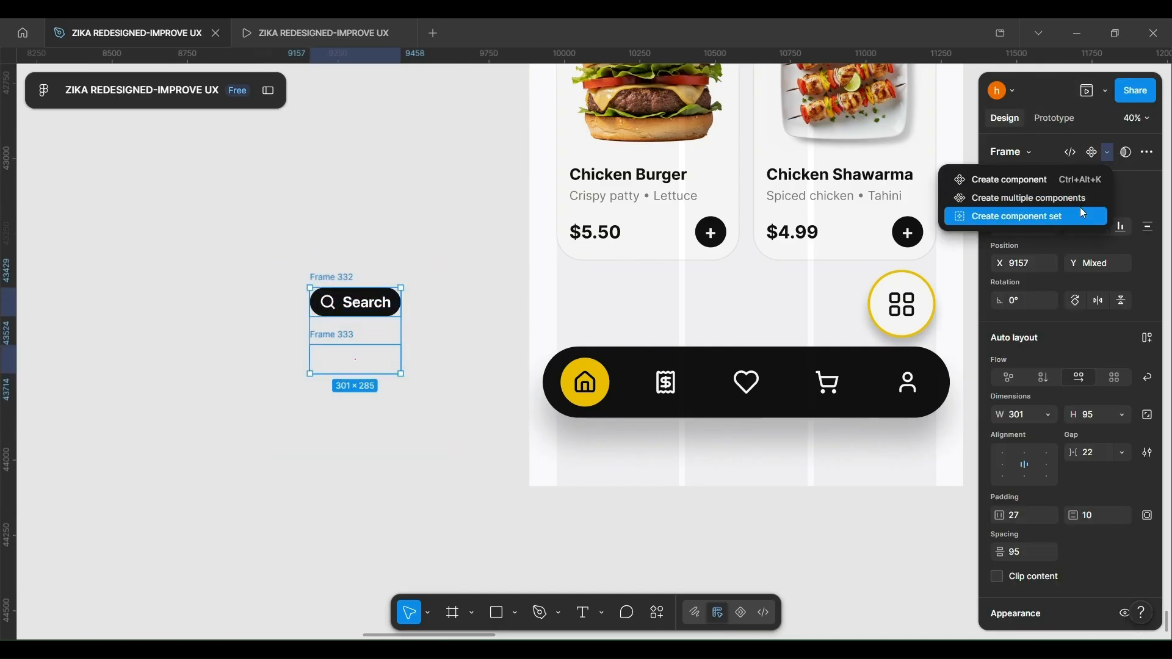
left_click(1084, 215)
- Link the transparent variant to the visible Search variant with a Change to interaction triggered after a 700 ms delay
left_click(1056, 118)
scroll(379, 332, "up", 3)
left_click(349, 360)
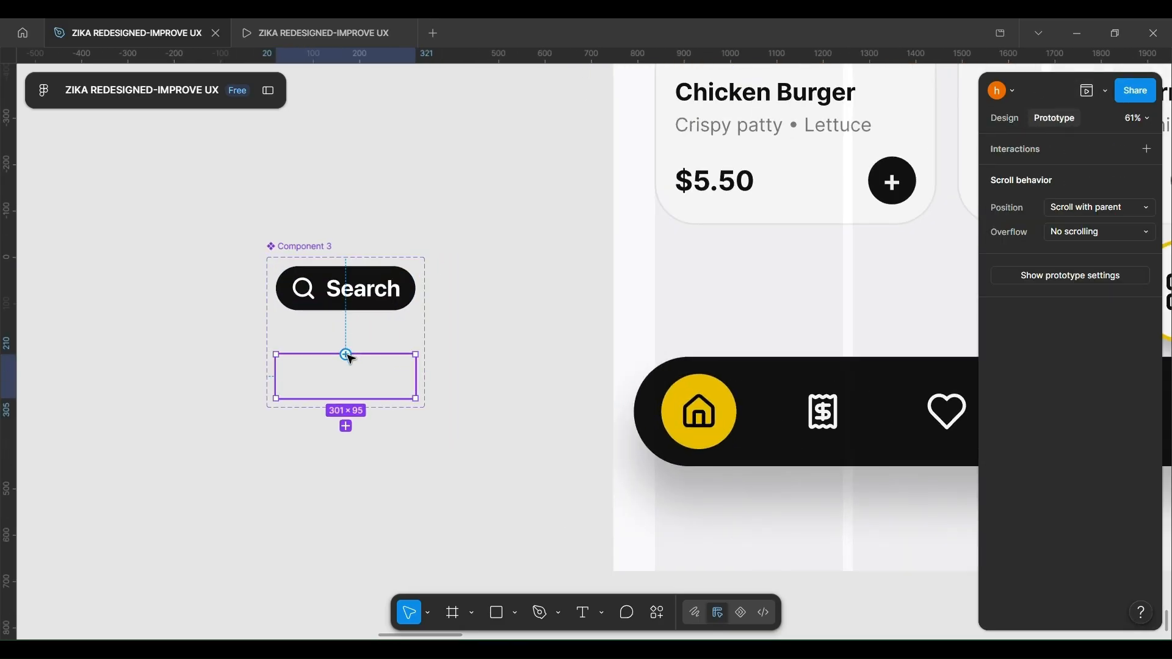
left_click_drag(349, 315, 350, 315)
left_click(374, 382)
left_click(405, 561)
left_click(377, 408)
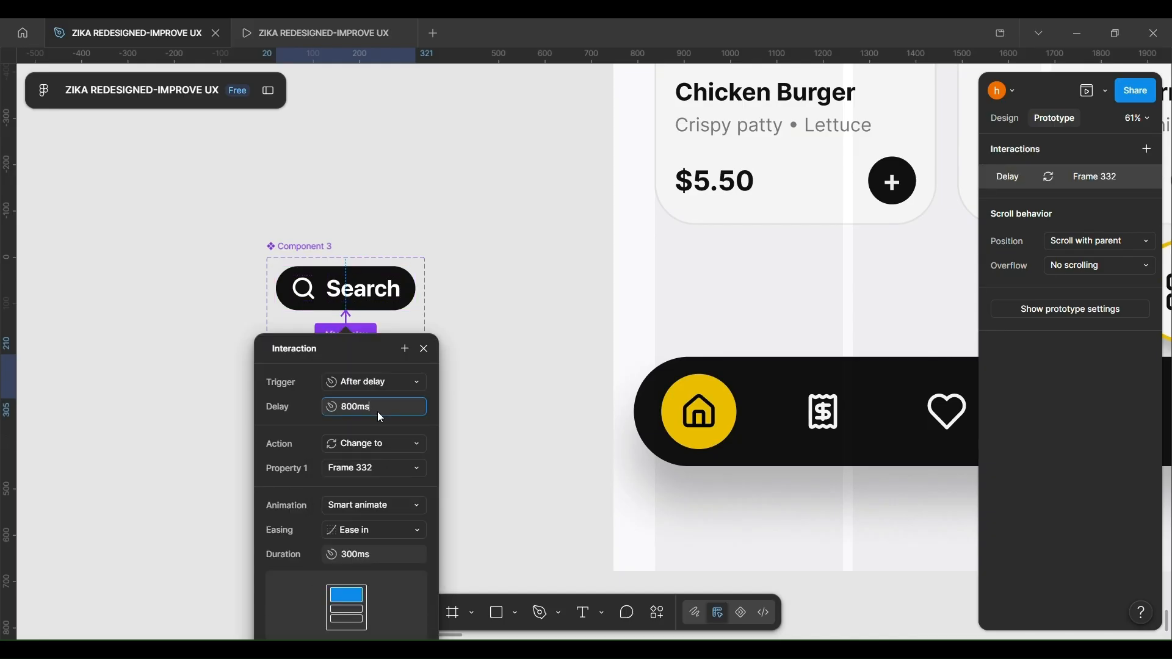
type("700")
key("Return")
left_click(379, 510)
left_click(356, 504)
left_click(515, 434)
scroll(437, 434, "down", 2)
scroll(427, 428, "up", 1)
- Copy the transparent search variant and paste it into the HOME screen just above the navigation bar
left_click(409, 397)
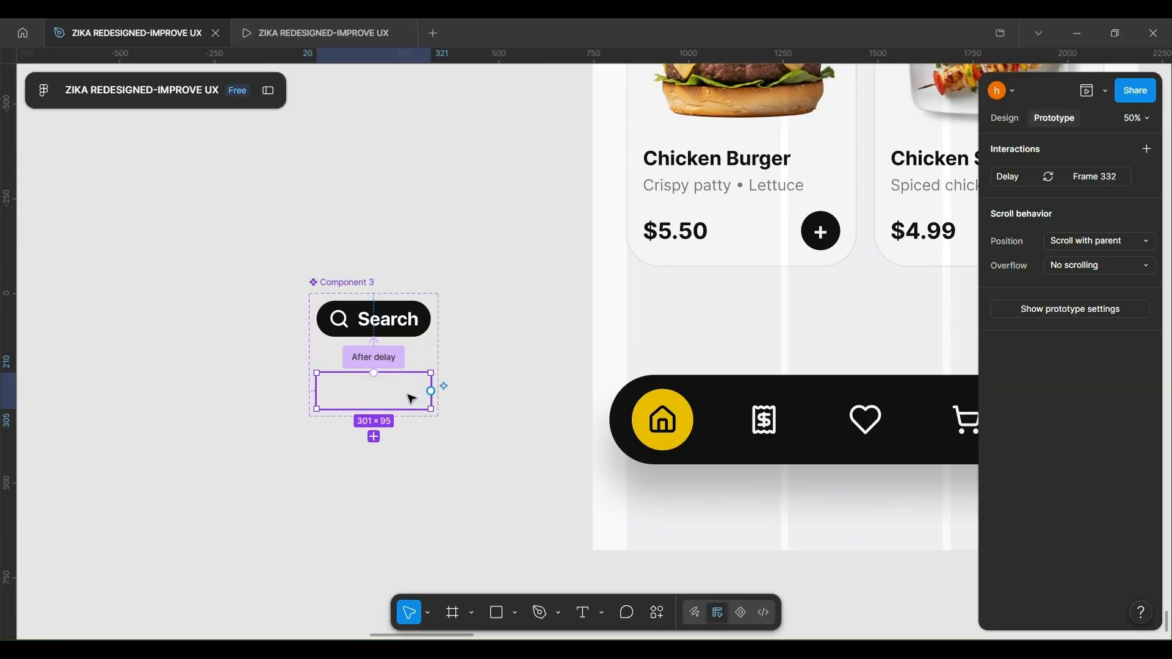
right_click(406, 395)
left_click(467, 166)
scroll(610, 323, "right", 3)
right_click(620, 328)
left_click(658, 129)
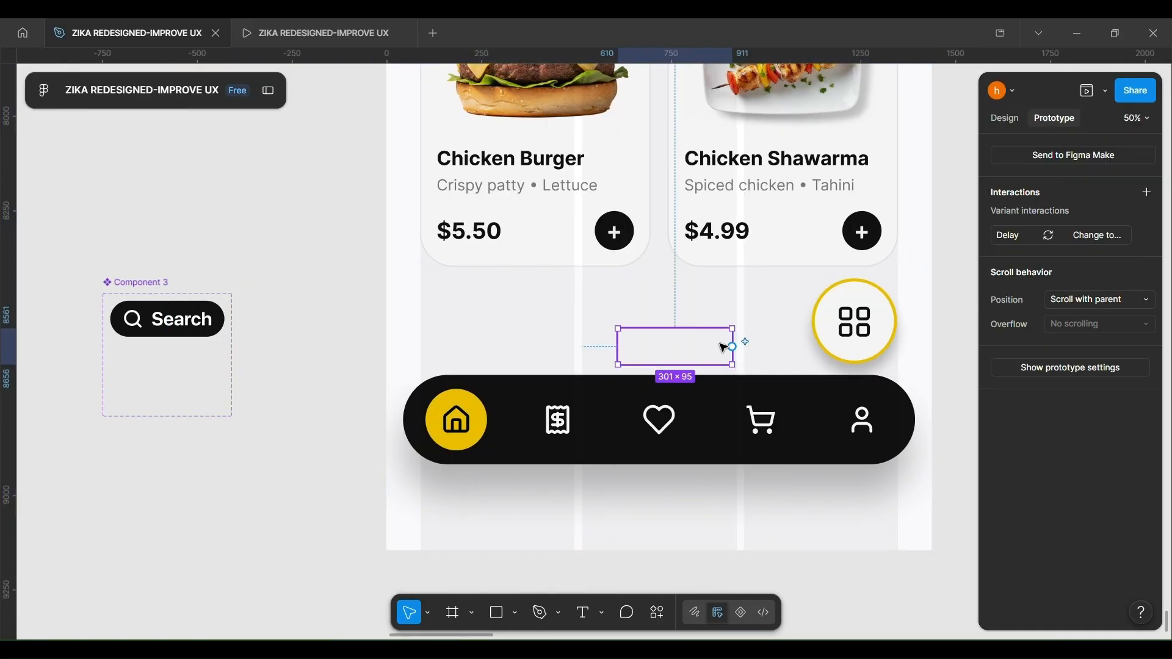
- Wrap the transparent search instance and the round grid button in one auto-layout frame and shift it to X 570
left_click(1004, 119)
left_click(877, 338, "shift")
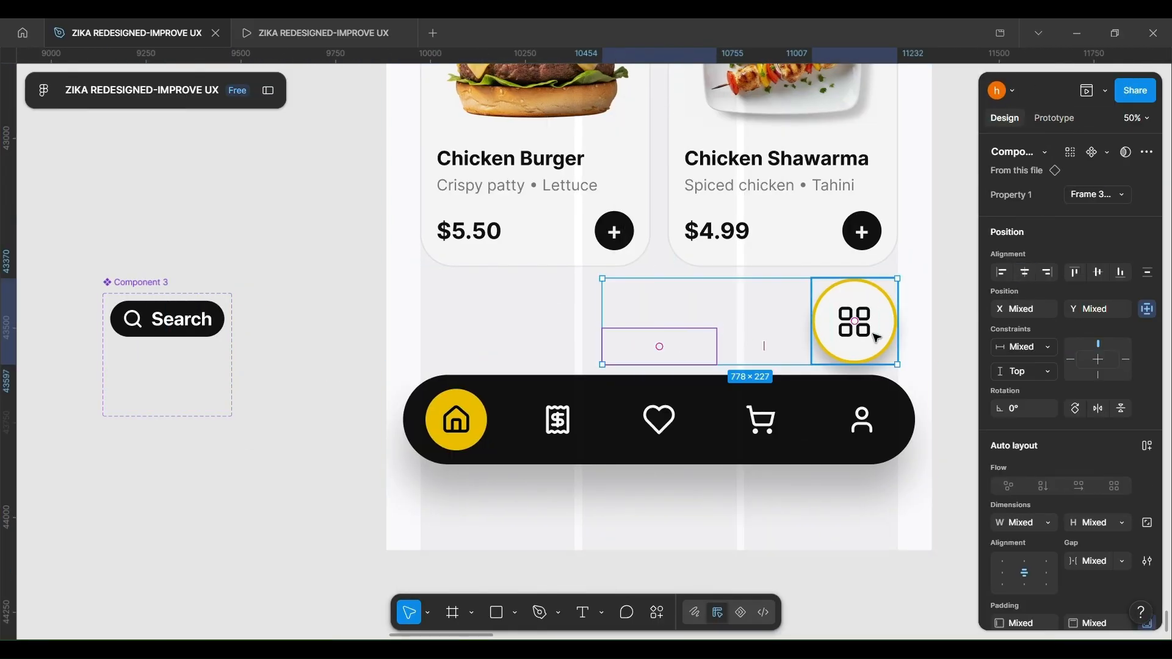
right_click(878, 337)
left_click(927, 407)
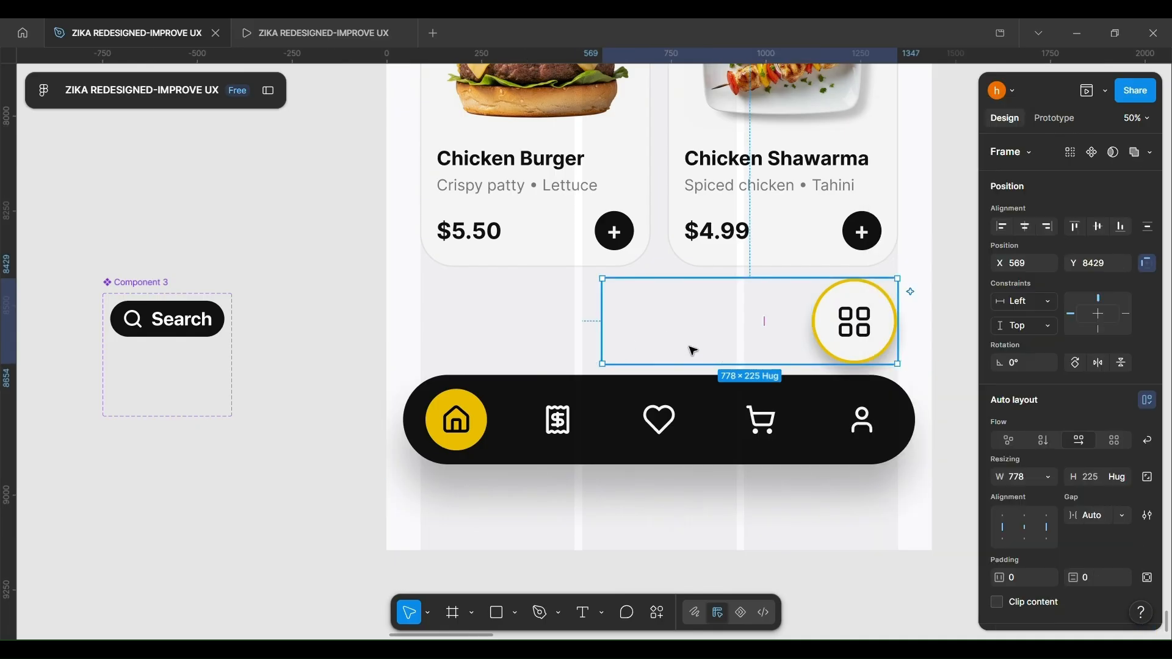
mouse_move(723, 320)
left_mouse_down()
mouse_move(730, 345)
mouse_move(724, 320)
left_mouse_up()
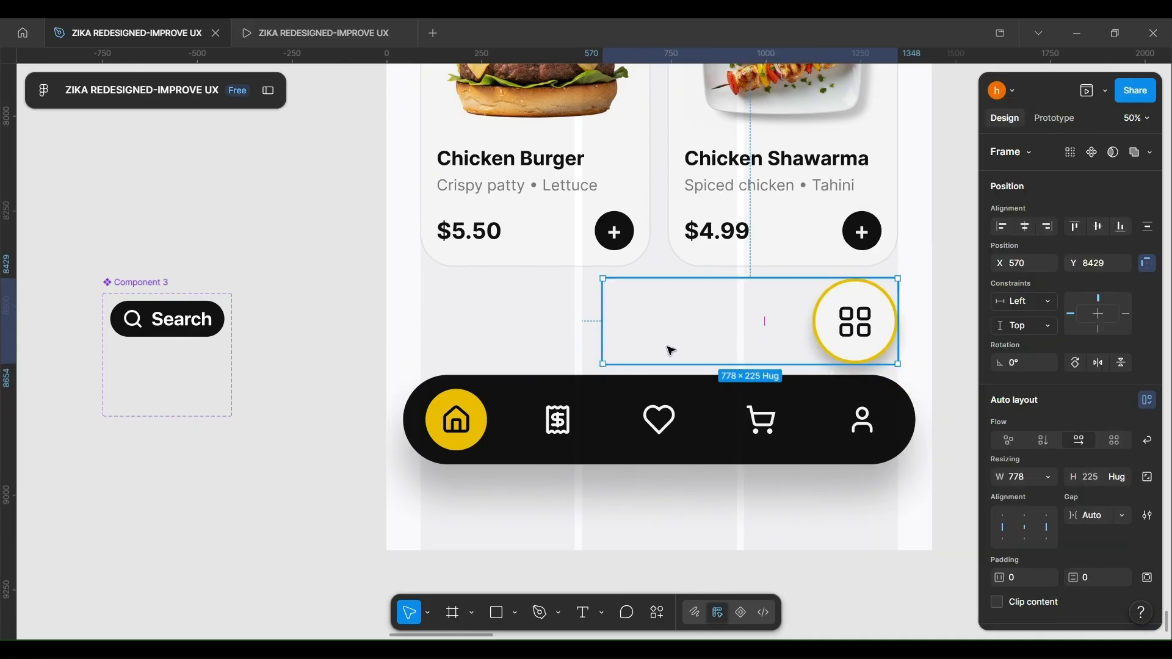
- Rename the auto-layout frame holding the search instance and grid button as fab+search
left_click(273, 90)
left_click(515, 316)
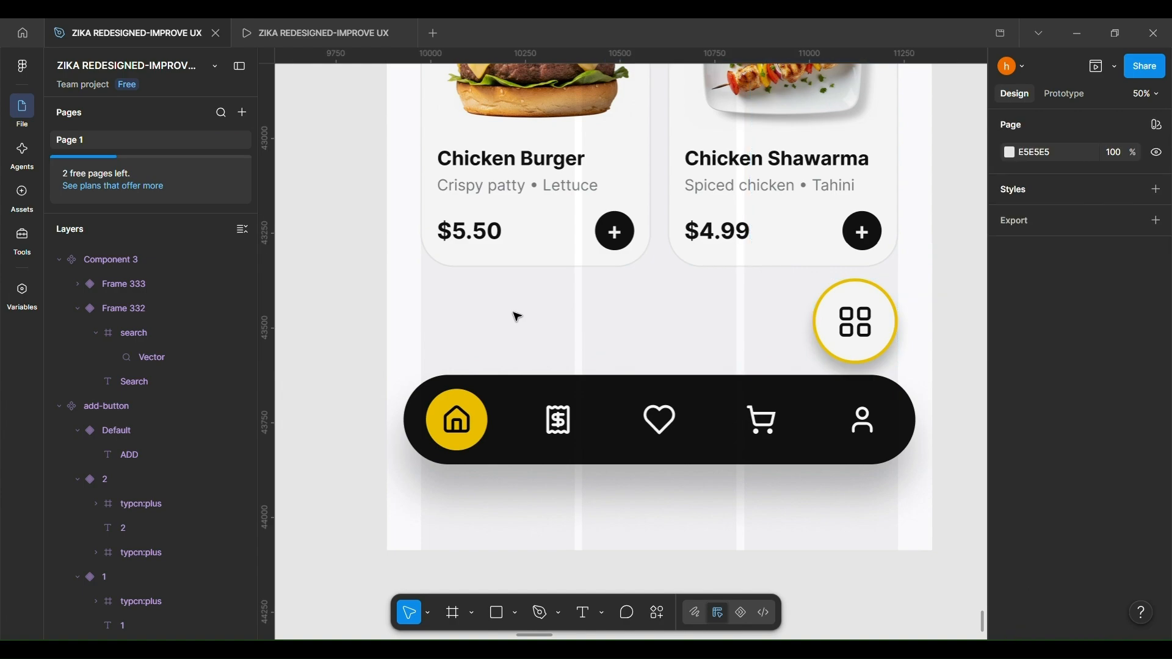
left_click(801, 326)
left_click(77, 446)
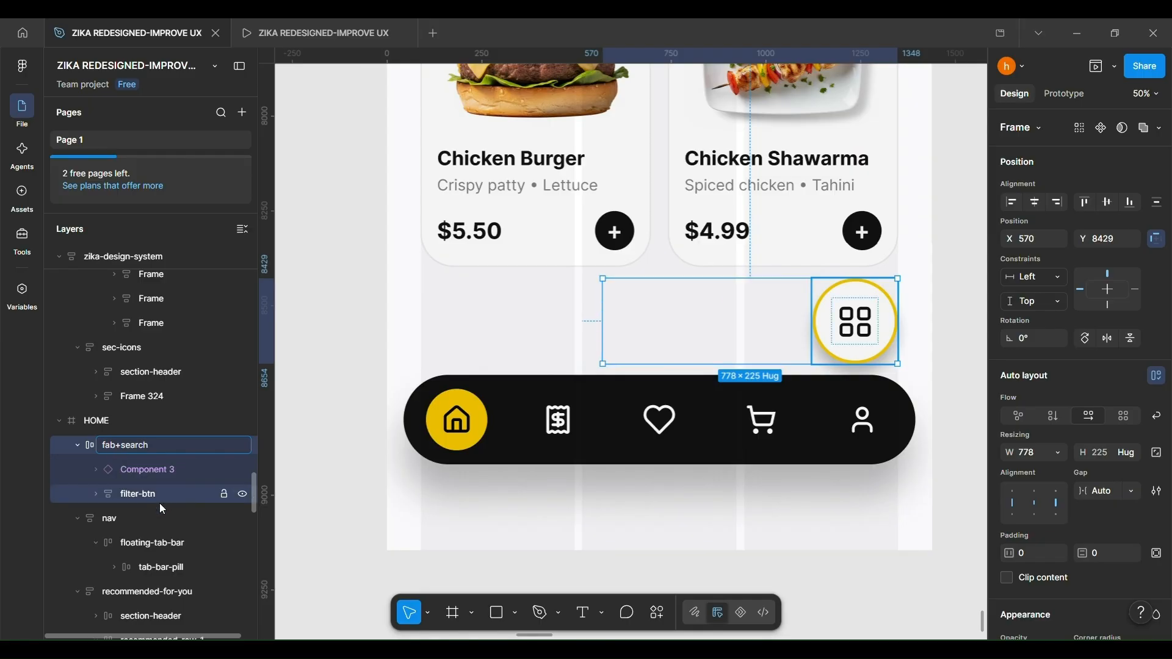
- Wrap the fab+search and nav frames in a vertical auto-layout frame and rename it bottom bar
left_click(129, 523)
left_click(664, 336, "shift")
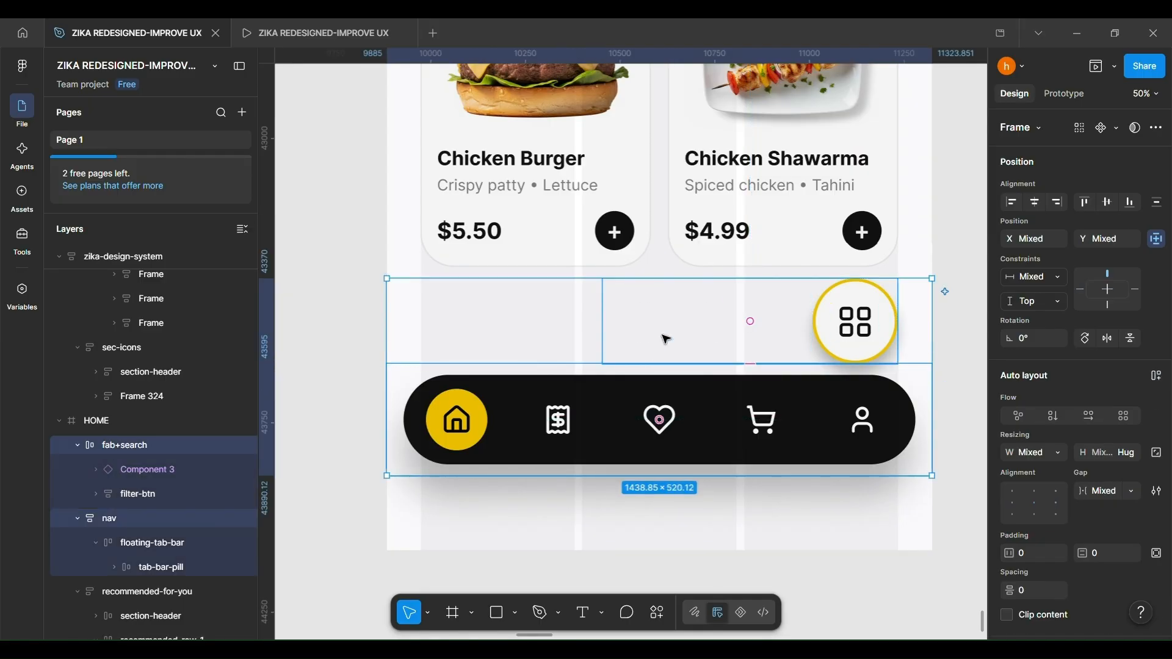
right_click(659, 338)
left_click(719, 408)
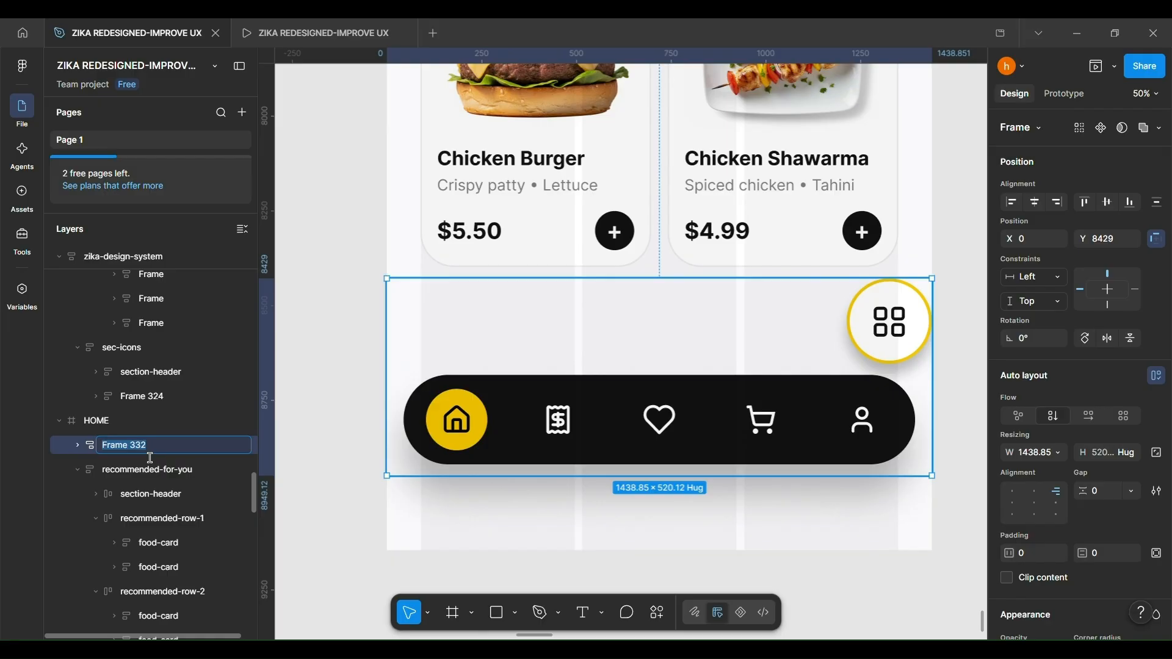
scroll(502, 371, "down", 2, "ctrl")
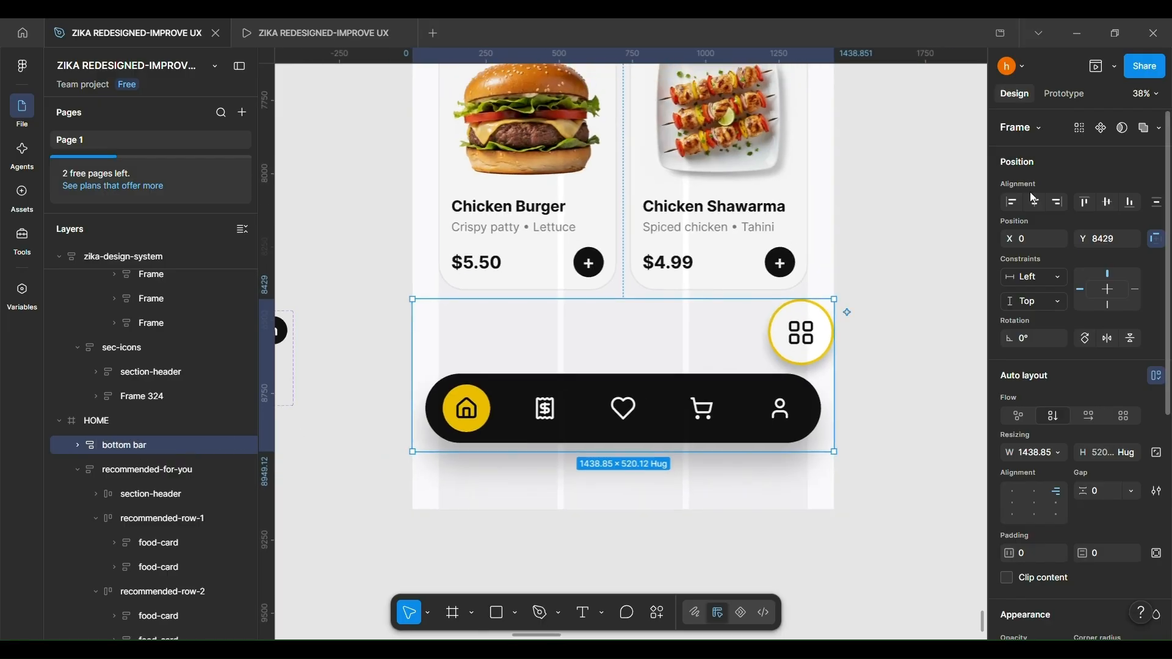
left_click(1065, 94)
left_click(887, 326)
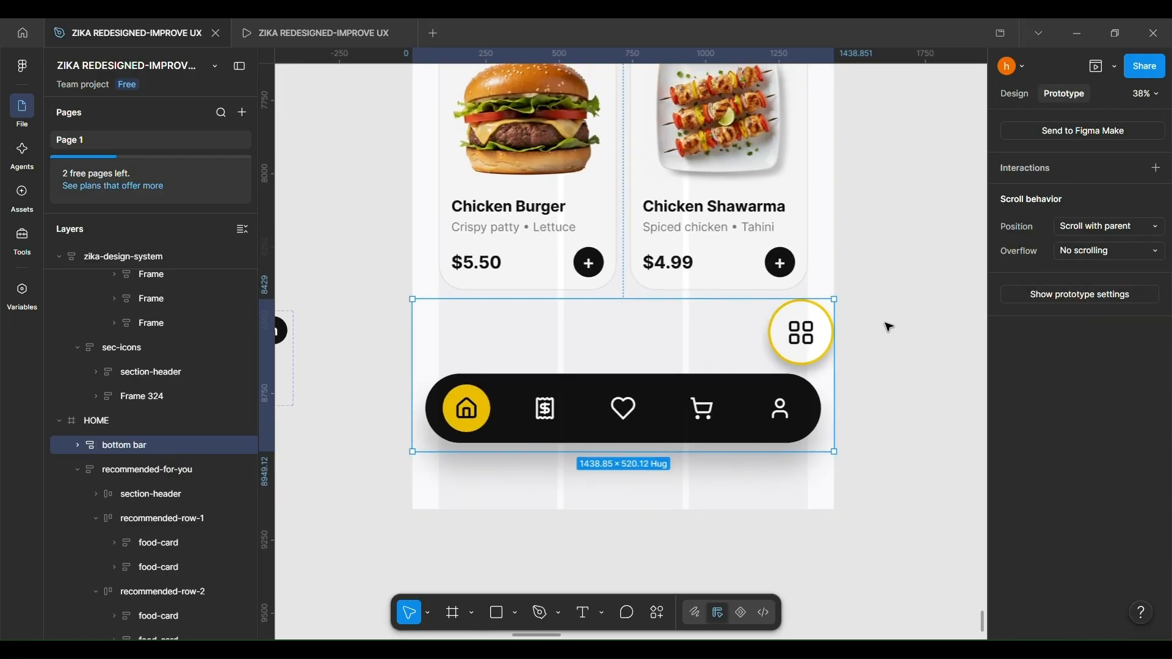
scroll(801, 400, "down", 5, "ctrl")
scroll(812, 397, "up", 2)
left_click(871, 393)
scroll(781, 333, "up", 4)
scroll(781, 333, "up", 5)
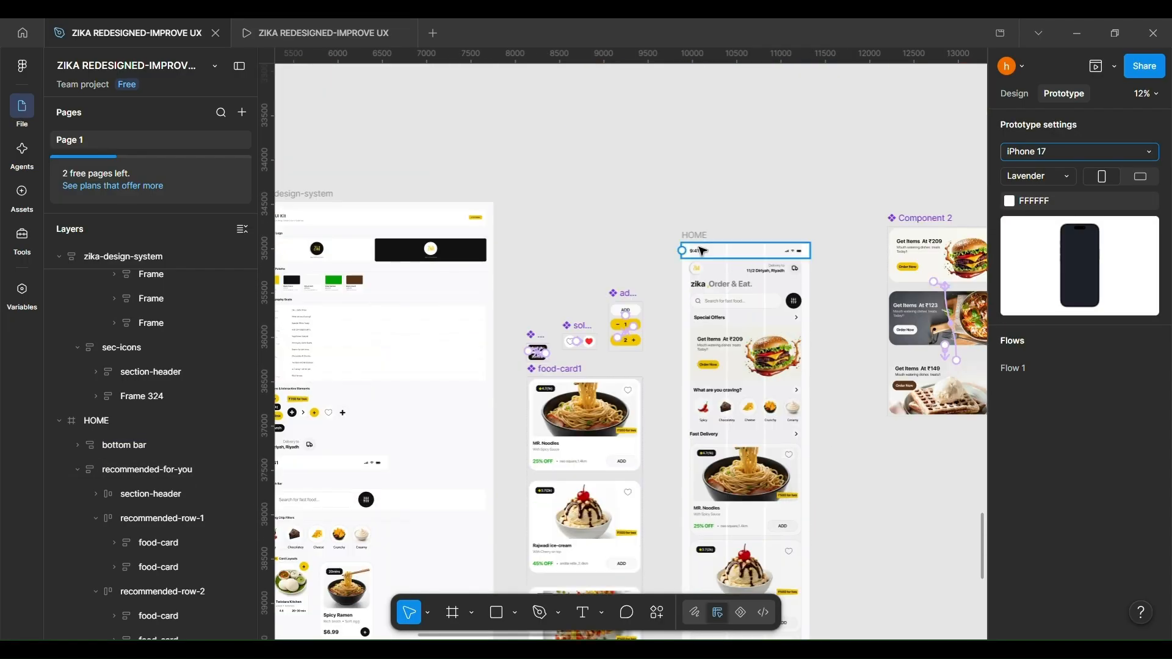
- Try to move the navigation bar alone up to the first Fast Delivery card, and undo the move
left_click(704, 239)
scroll(706, 243, "down", 2, "ctrl")
scroll(711, 275, "down", 2)
left_click_drag(732, 514, 746, 312)
left_click(742, 521)
left_click_drag(734, 243, 740, 258)
scroll(770, 242, "up", 1)
scroll(766, 253, "up", 2, "ctrl")
left_click_drag(707, 401, 714, 402)
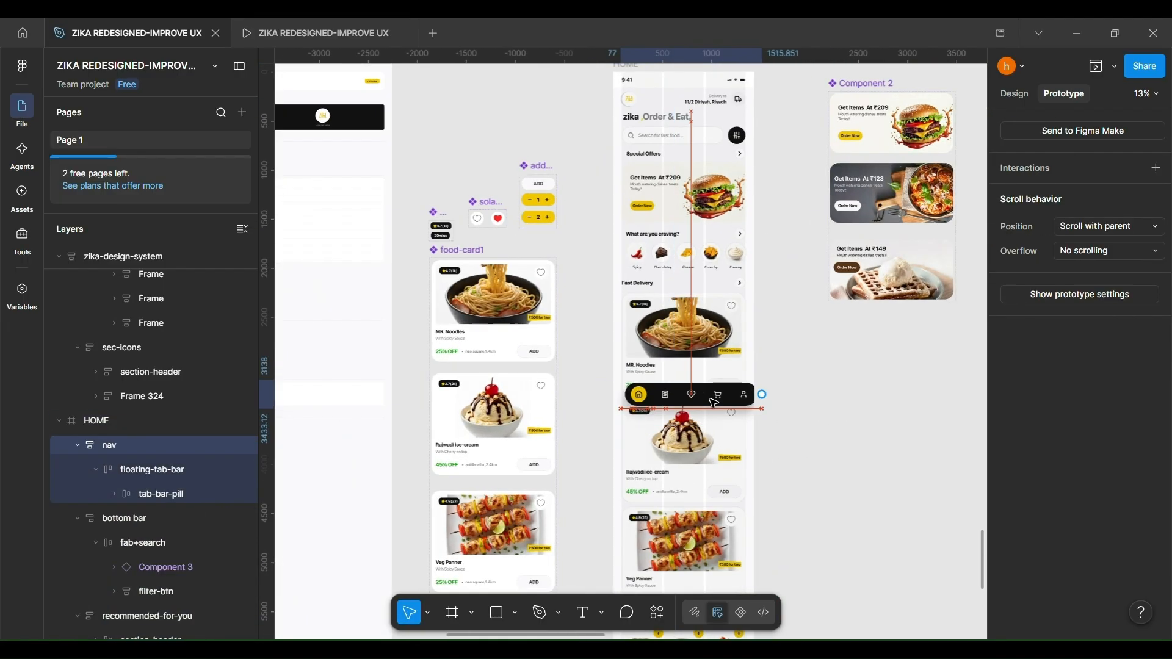
scroll(784, 366, "down", 10)
scroll(781, 395, "down", 1, "ctrl")
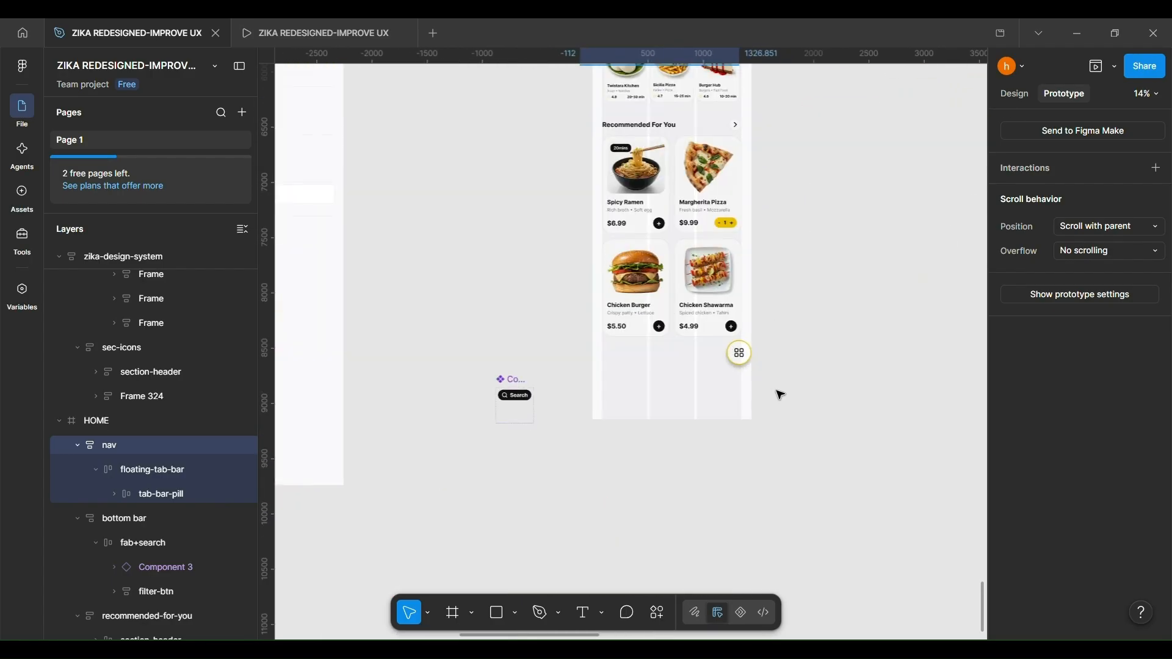
key("ctrl+z")
key("ctrl+z")
- Move the whole bottom bar up over the first Fast Delivery card, at Y 2824, and center it horizontally in HOME
left_click(659, 369)
left_click_drag(658, 371, 671, 240)
left_click(1015, 93)
left_click(1035, 202)
scroll(807, 259, "up", 1)
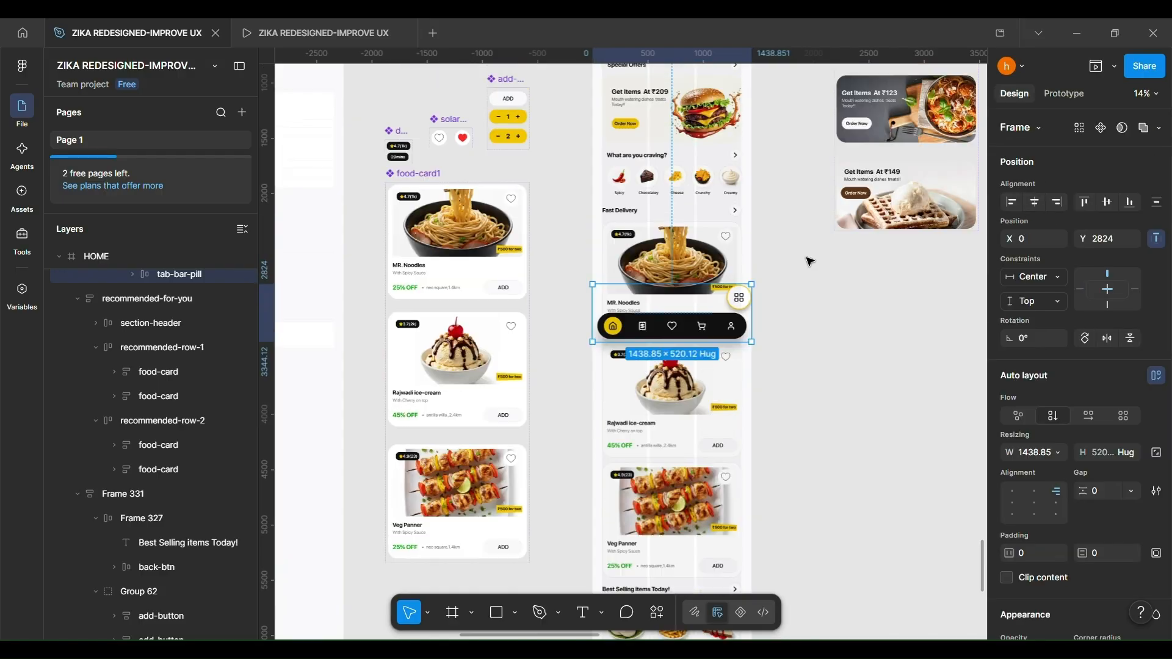
- Open a phone preview of the HOME frame to check the bottom bar's placement
scroll(804, 259, "down", 1, "ctrl")
scroll(801, 256, "up", 2)
left_click(662, 162)
left_click(1095, 66)
scroll(451, 446, "down", 1)
scroll(450, 446, "up", 1)
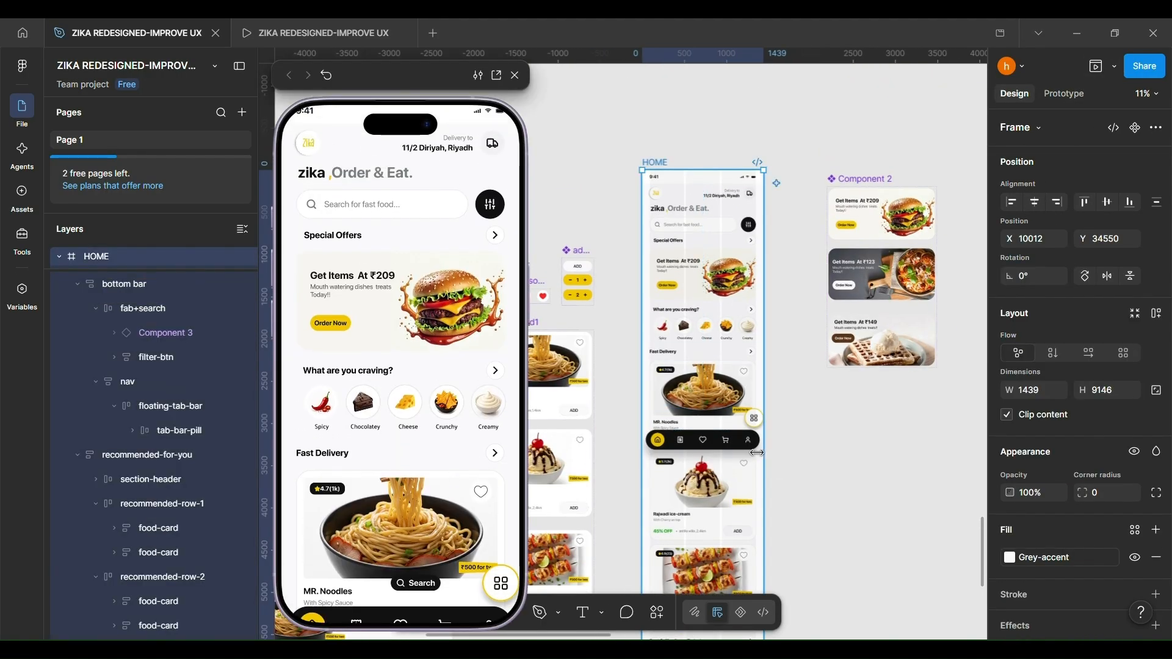
- Nudge the bottom bar up to Y 2624 so it sits fully within the phone preview's screen
scroll(711, 437, "up", 3, "ctrl")
left_click_drag(712, 432, 712, 426)
key("shift+Up")
key("shift+Up")
key("shift+Up")
key("shift+Up")
key("shift+Up")
key("shift+Up")
key("shift+Up")
key("shift+Up")
key("shift+Up")
key("shift+Up")
key("shift+Up")
key("shift+Up")
key("shift+Up")
key("shift+Up")
key("shift+Up")
key("shift+Up")
key("shift+Up")
key("shift+Up")
key("shift+Up")
key("shift+Up")
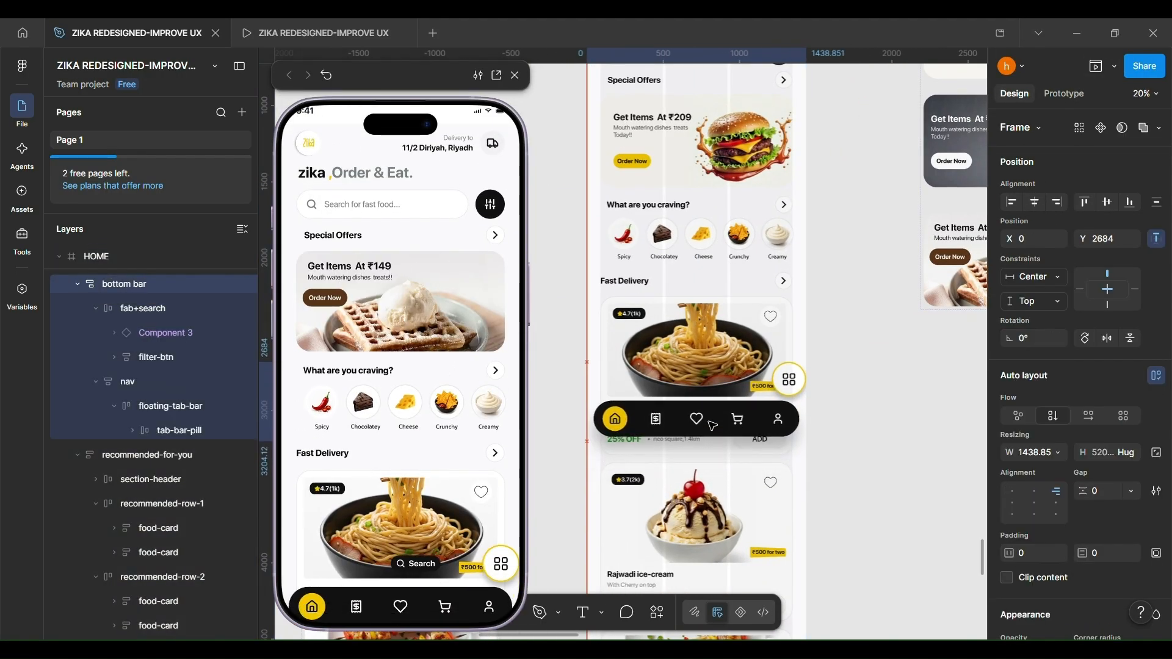
key("shift+Up")
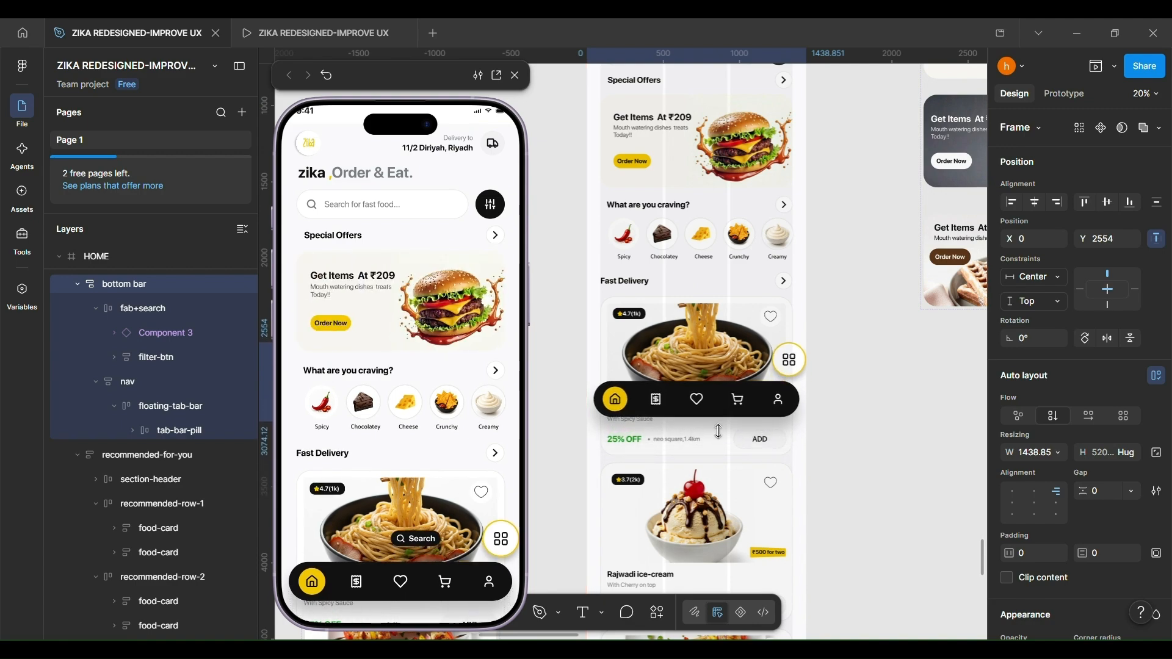
key("shift+Down")
key("shift+Down")
key("shift+Down")
key("shift+Down")
key("shift+Down")
key("shift+Down")
scroll(761, 387, "up", 3, "ctrl")
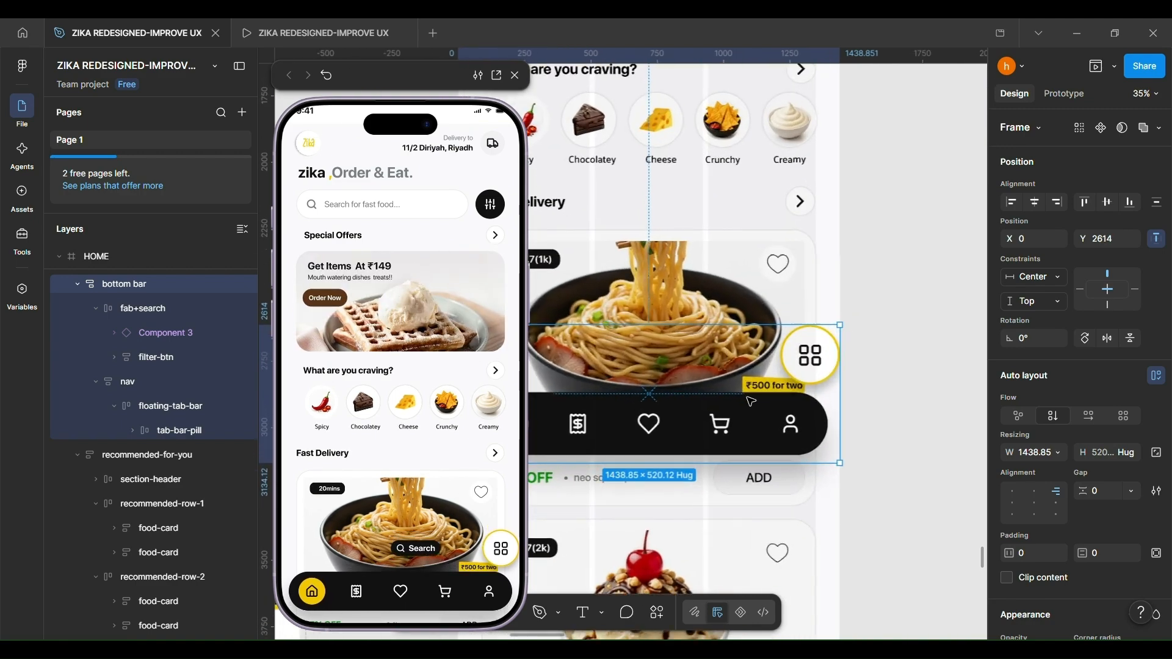
scroll(751, 402, "down", 1)
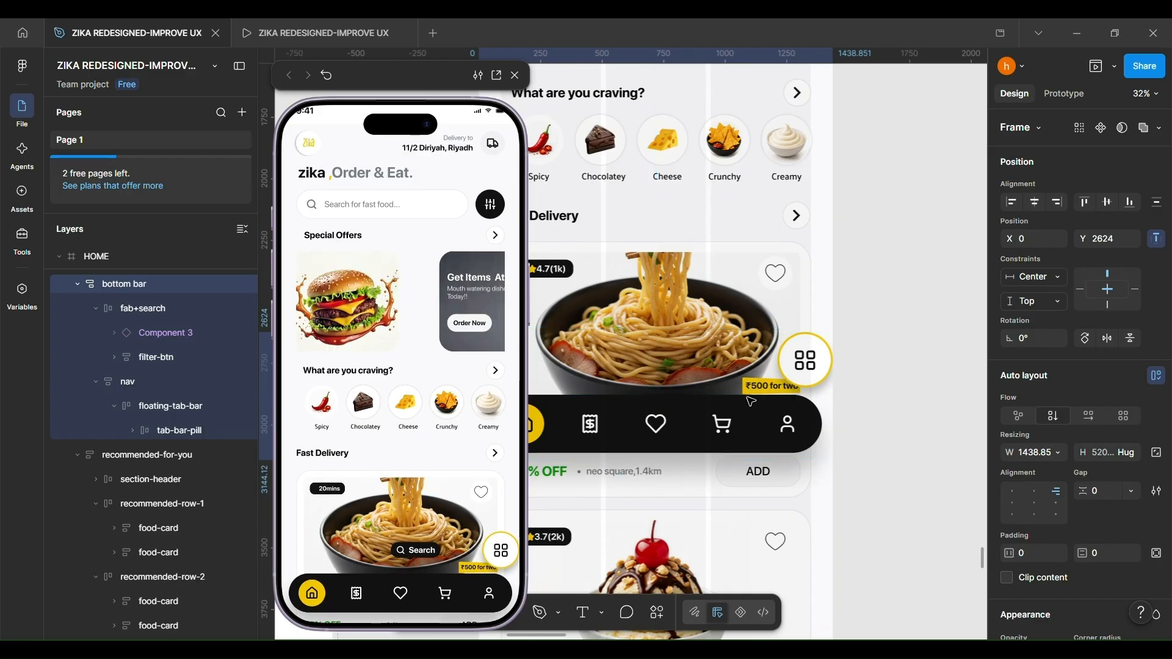
key("shift+Up")
key("shift+Down")
scroll(809, 361, "up", 3)
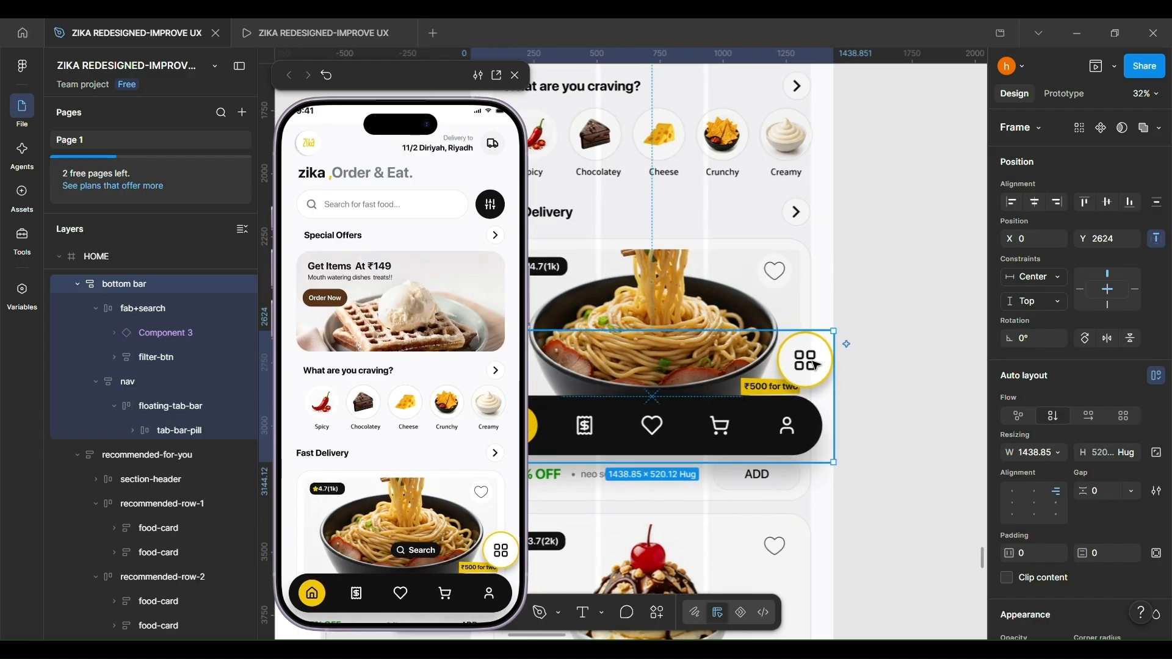
- Give the fab+search frame individual paddings, with 89 on the right and 0 on the left
double_click(808, 361)
scroll(808, 361, "down", 1)
scroll(809, 361, "left", 2)
scroll(1084, 542, "down", 1)
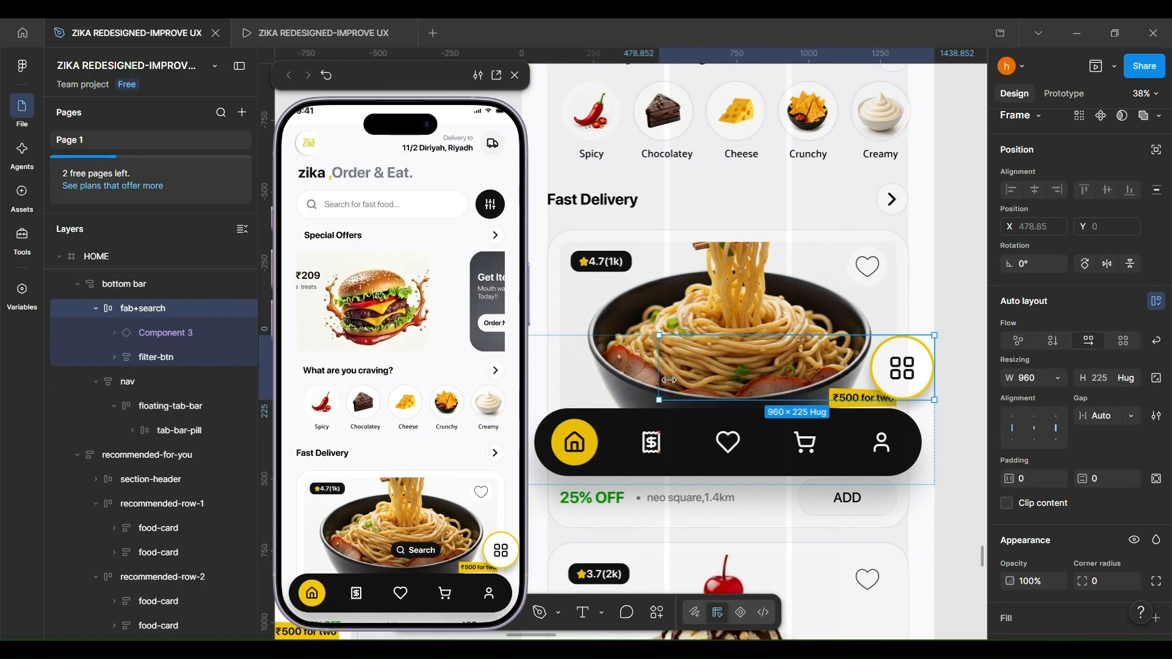
scroll(842, 380, "right", 2)
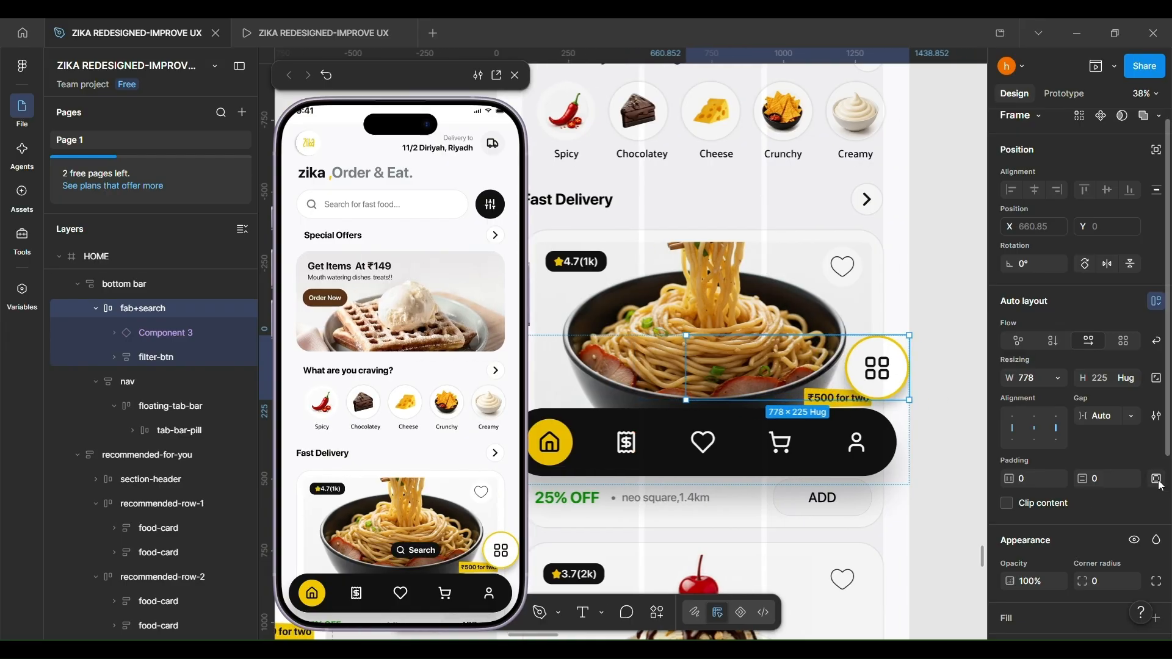
left_click(1156, 479)
left_click_drag(1065, 503, 1106, 503)
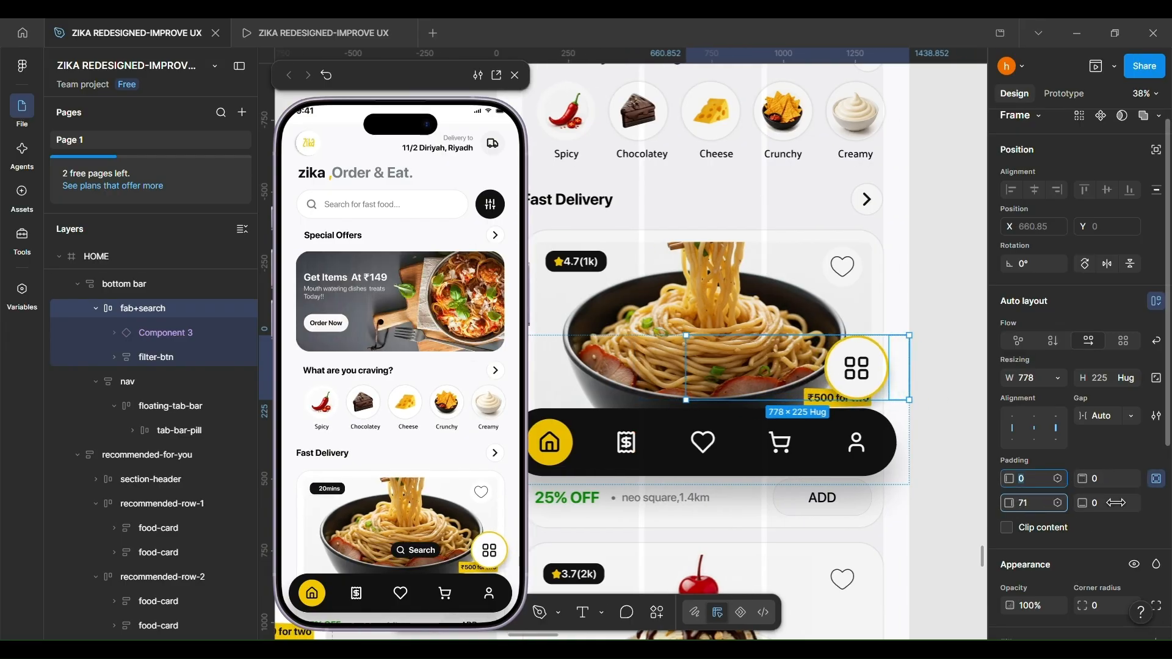
scroll(890, 396, "up", 5)
scroll(947, 397, "right", 1)
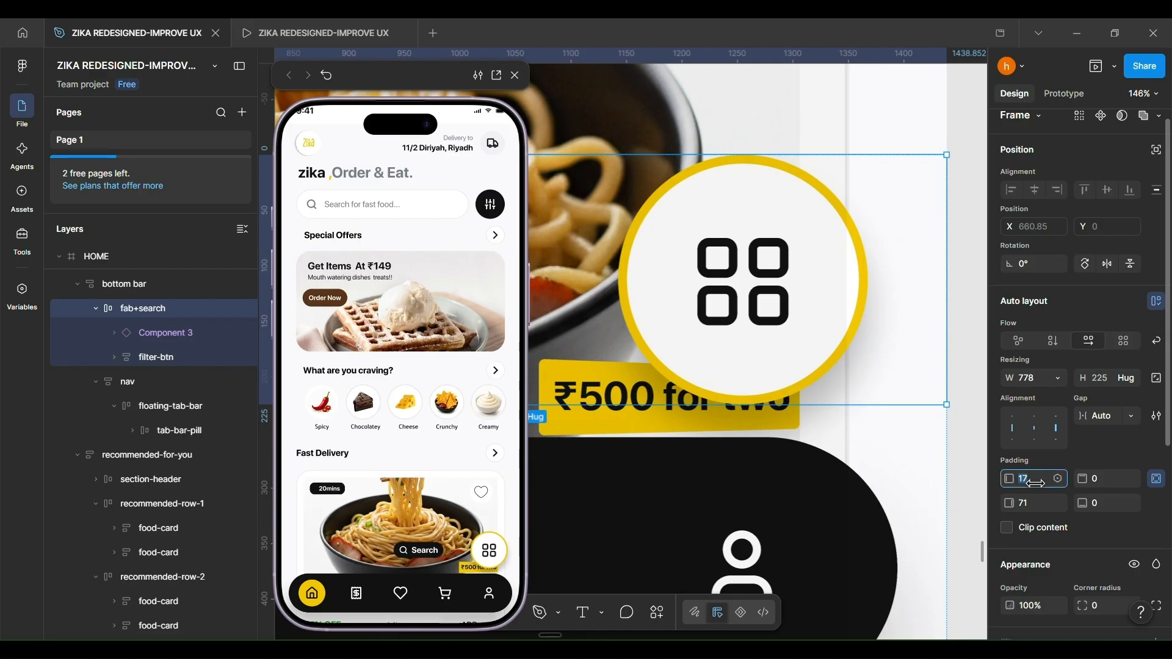
key("ctrl+z")
left_click_drag(1013, 498, 1028, 498)
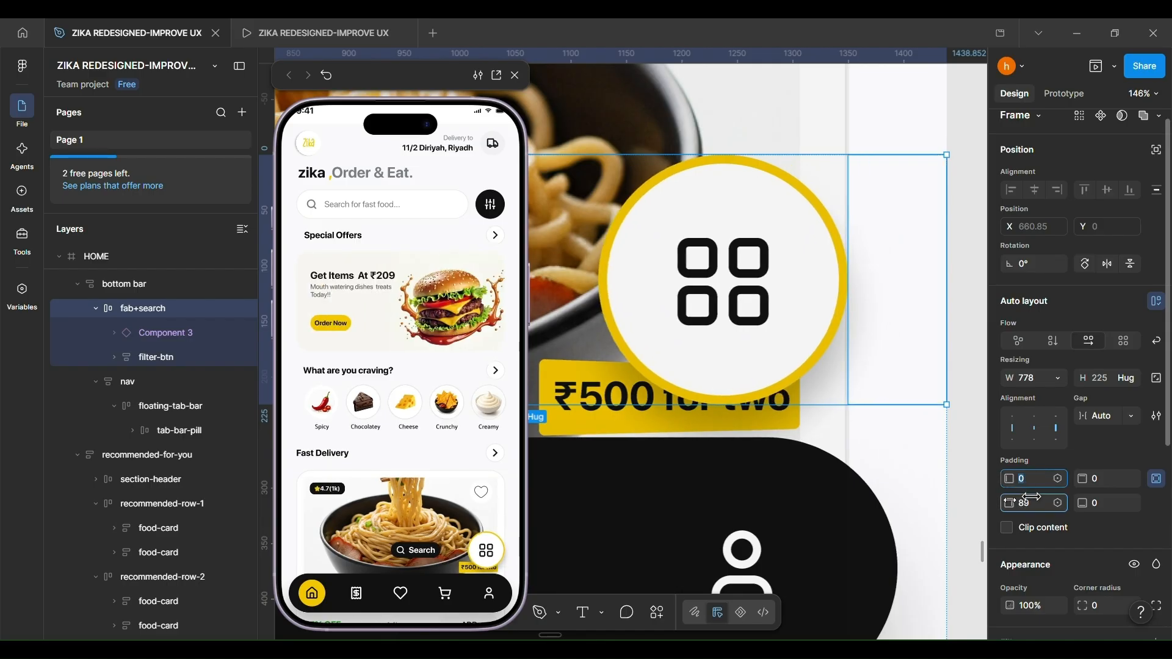
scroll(715, 346, "down", 5)
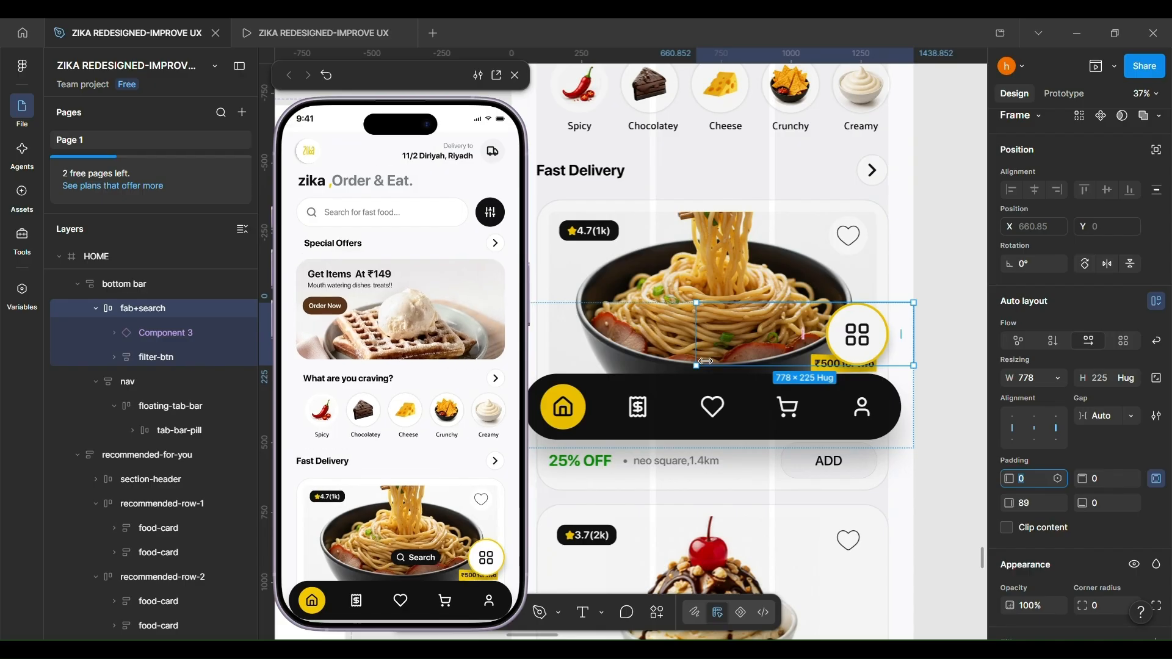
- Widen the fab+search frame to 873 from its left edge and check how the bottom bar behaves when the preview scrolls
left_click_drag(706, 361, 682, 365)
scroll(681, 364, "down", 3)
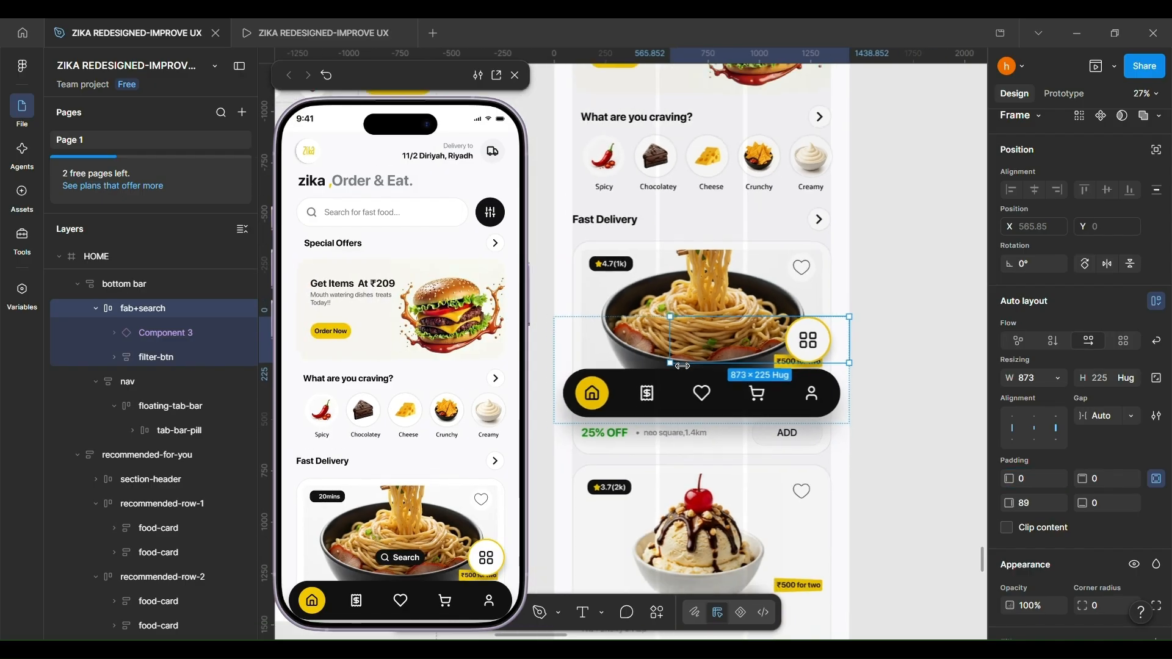
left_click(576, 315)
scroll(427, 424, "down", 4)
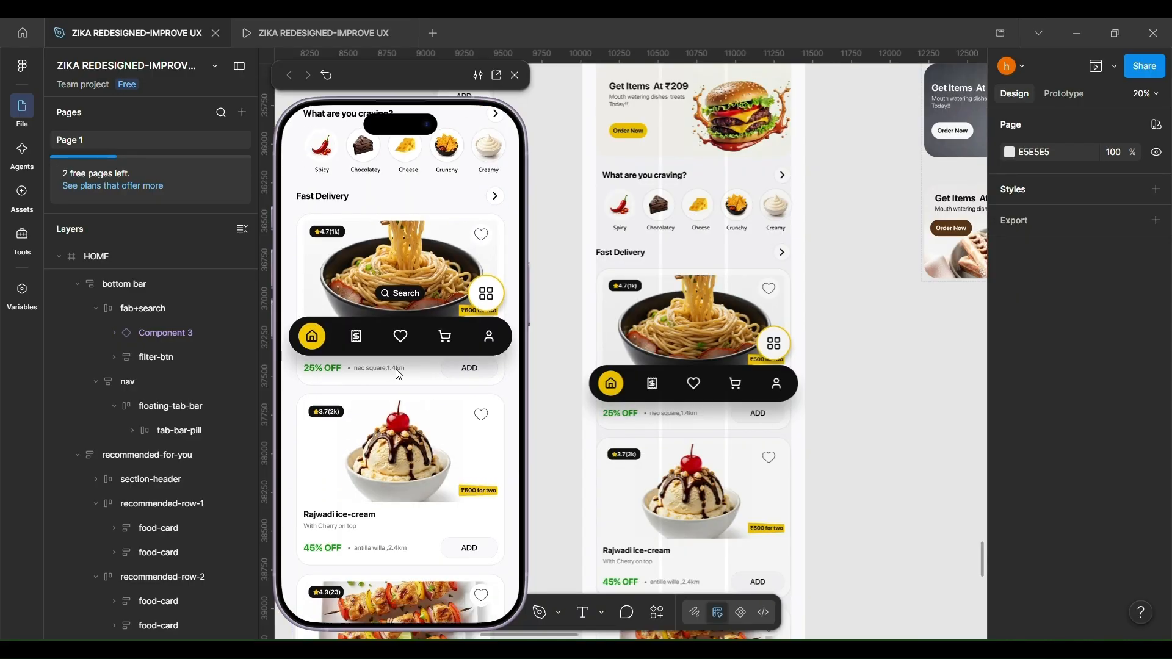
- Set the bottom bar's scroll position to Fixed (stay in place) and check it by scrolling the phone preview
scroll(424, 336, "up", 3)
left_click(733, 367)
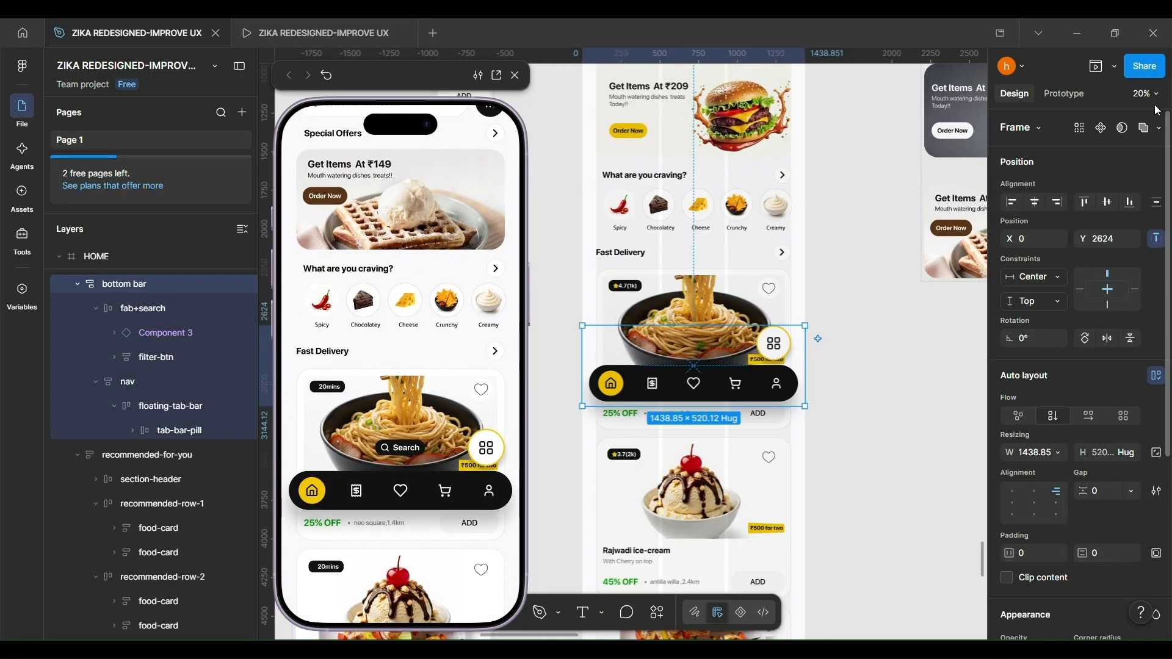
left_click(1075, 95)
left_click(1097, 225)
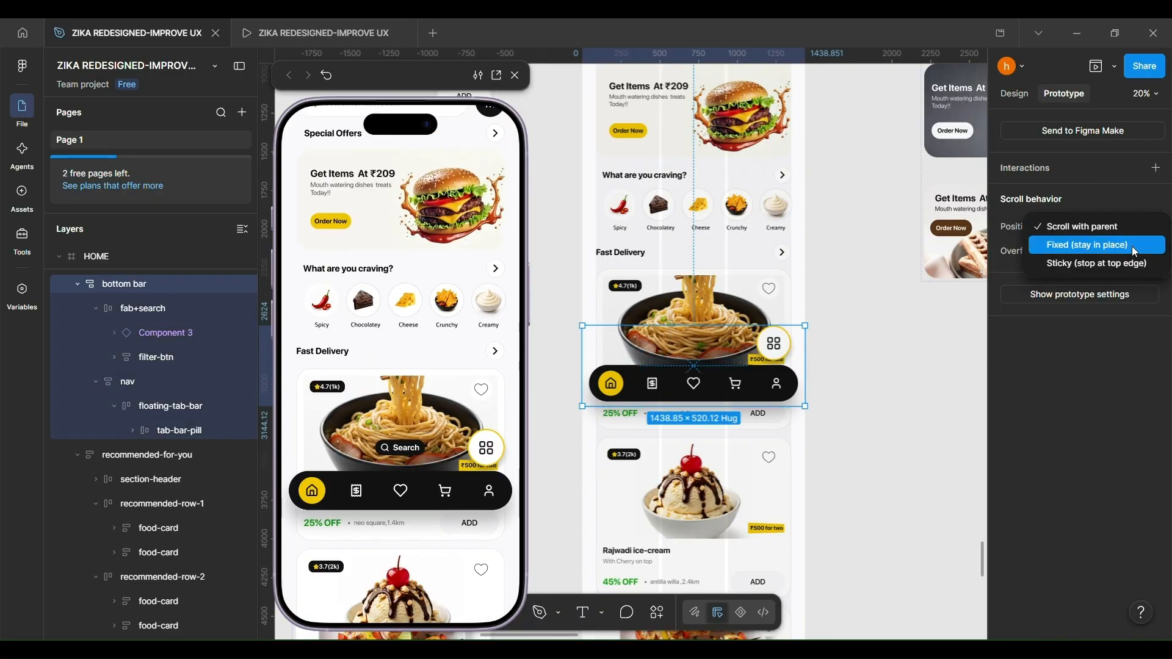
left_click(1132, 246)
scroll(728, 427, "down", 3)
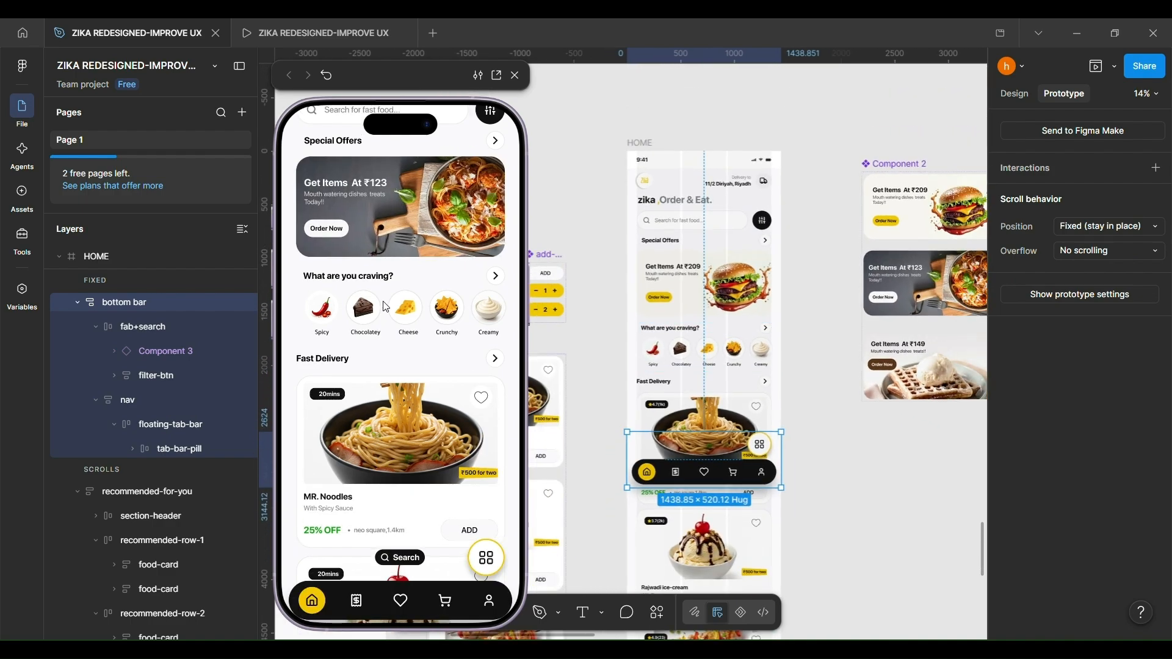
scroll(385, 307, "up", 2)
scroll(391, 403, "down", 5)
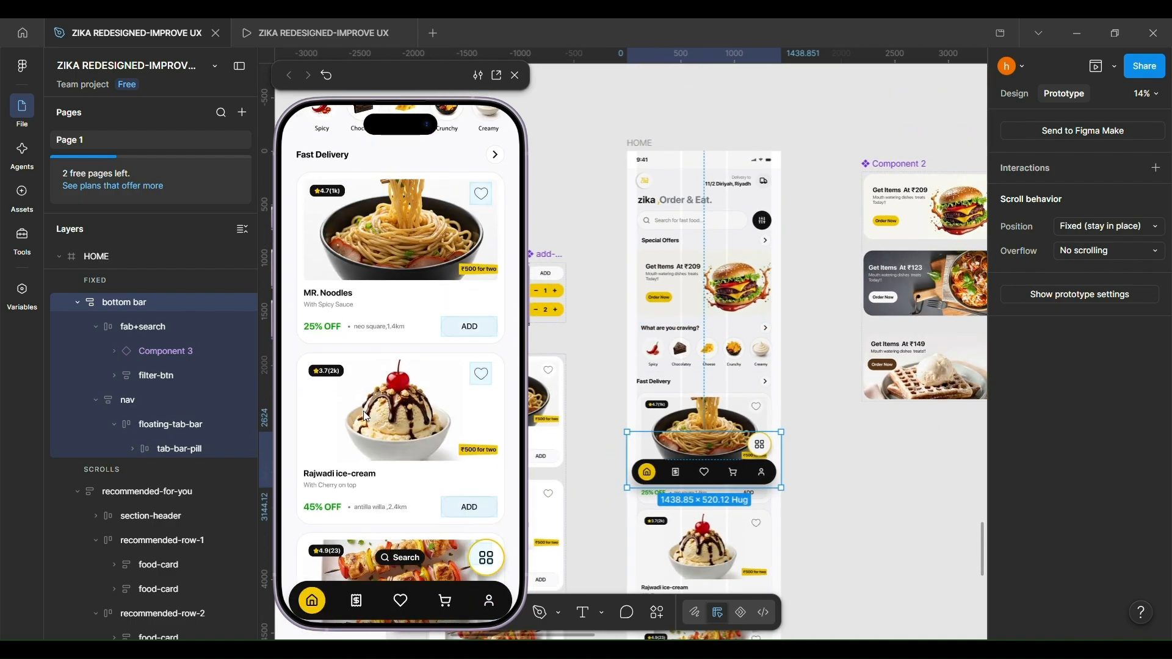
scroll(366, 417, "down", 2)
scroll(366, 417, "up", 6)
scroll(718, 495, "up", 2)
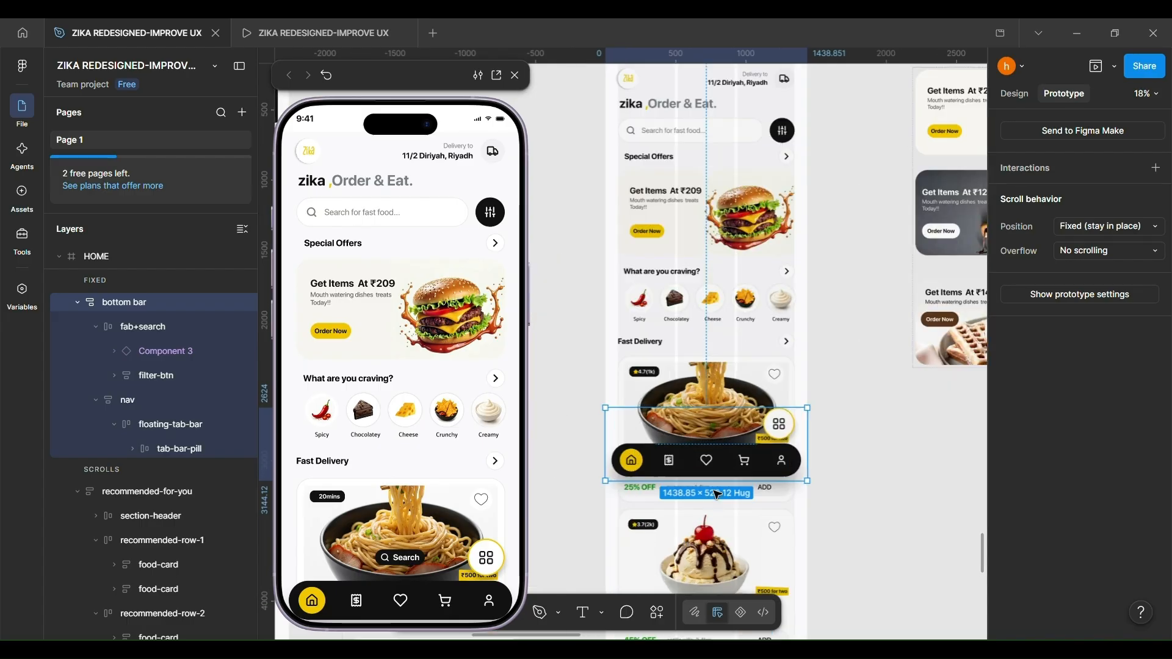
- Nudge the bottom bar up to Y 2594 so it sits slightly higher in the phone preview
scroll(718, 495, "up", 2)
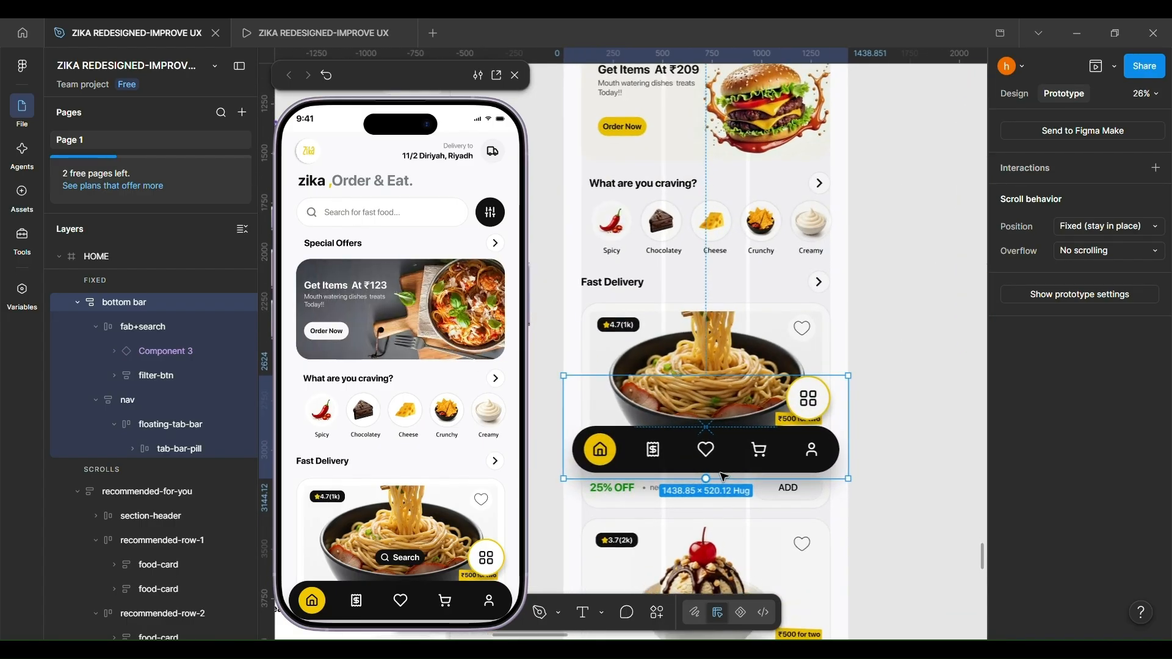
key("shift+Up")
key("shift+Up")
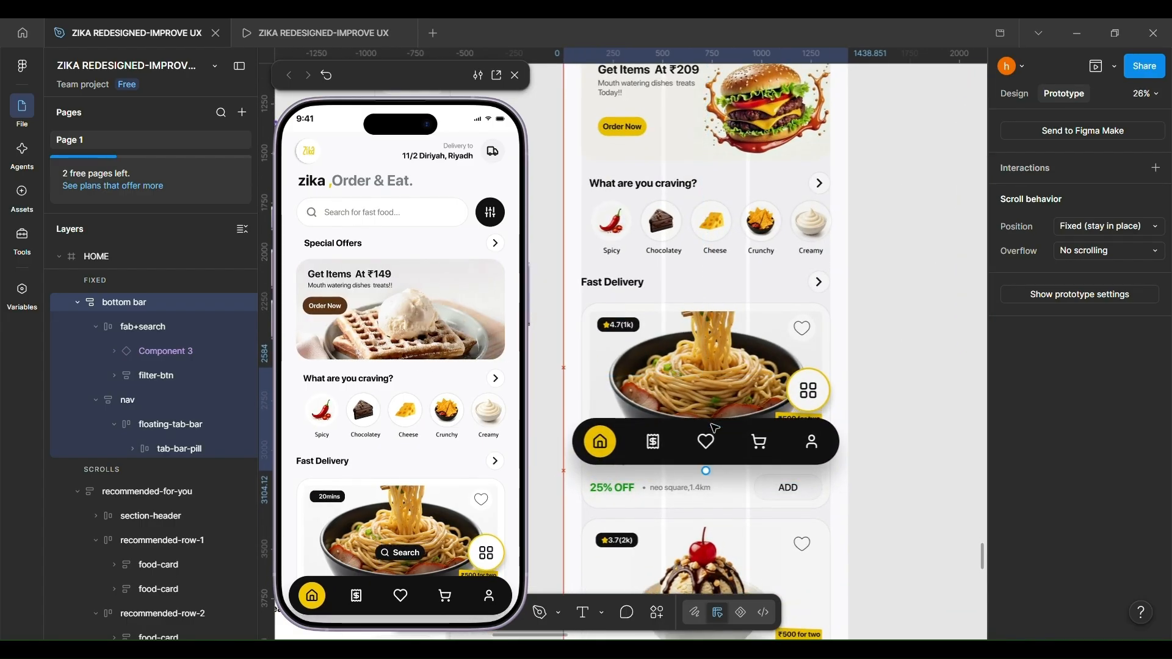
key("shift+Down")
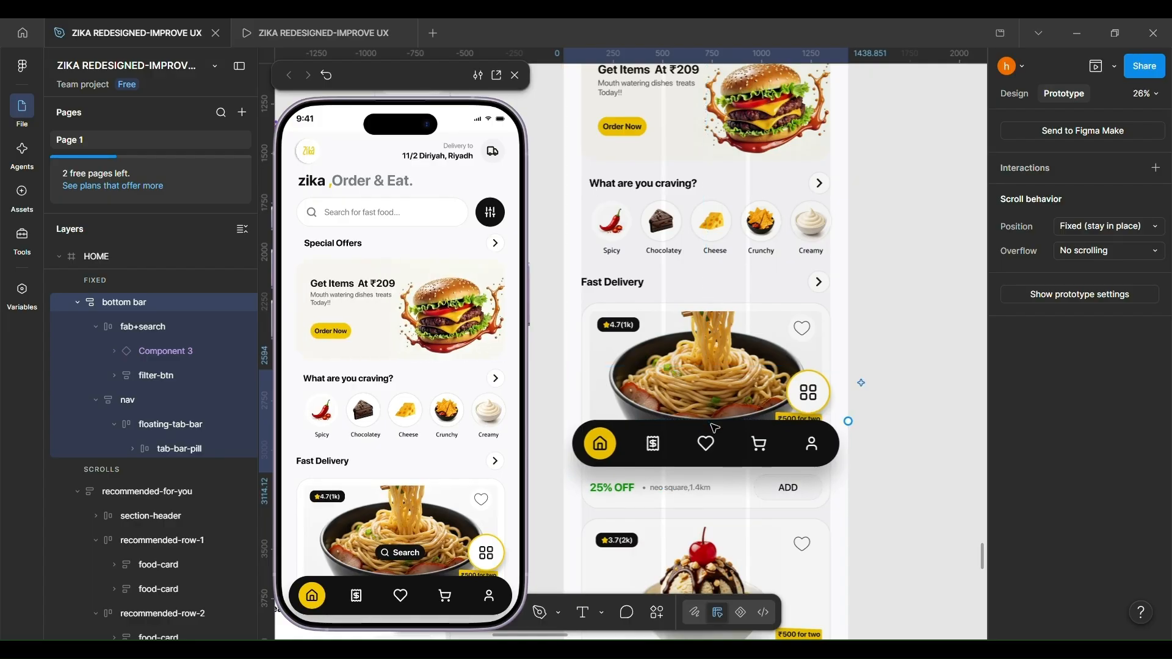
key("shift+Down")
key("shift+Up")
- Select the HOME frame and restart its phone preview to check the delayed Search button
scroll(712, 424, "down", 5)
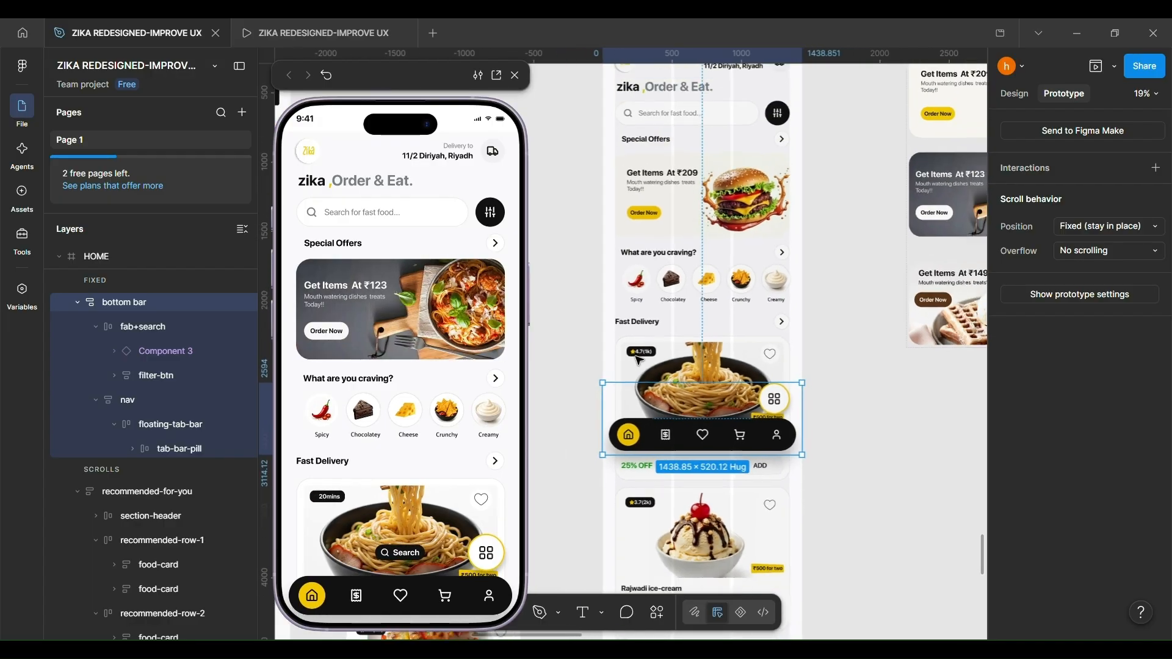
scroll(708, 415, "up", 2)
left_click(619, 199)
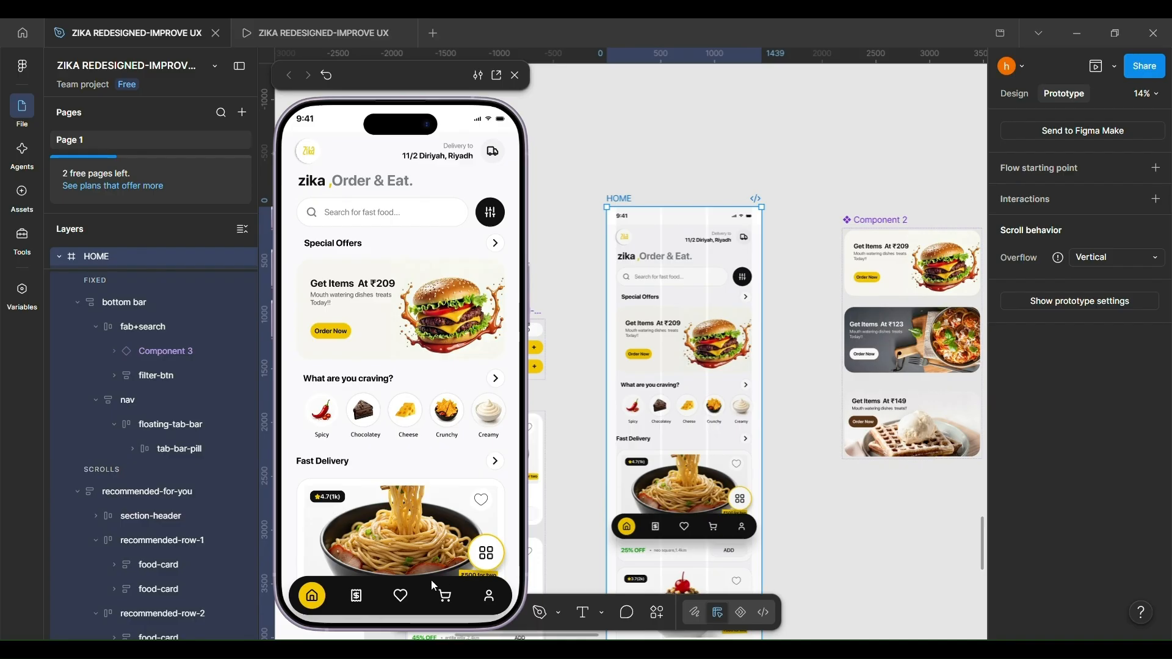
left_click(328, 74)
- Open the after-delay interaction of the Frame 333 variant in the Search button component for review
scroll(685, 525, "down", 9)
scroll(686, 526, "left", 3)
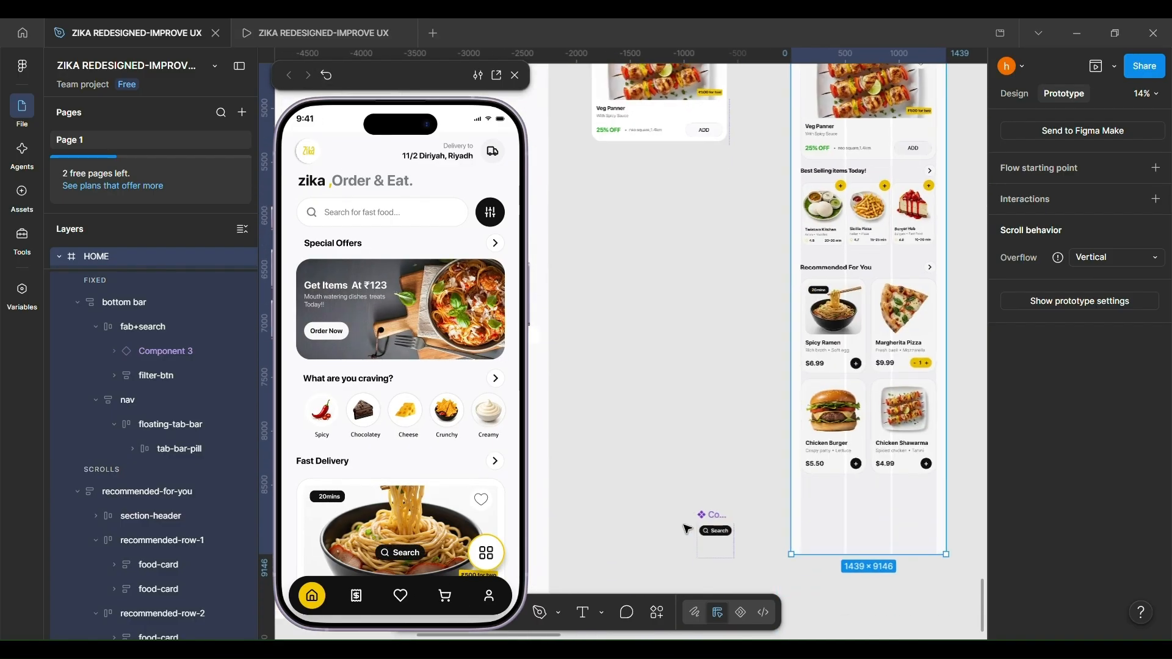
scroll(720, 512, "up", 5)
left_click(713, 521)
left_click(715, 497)
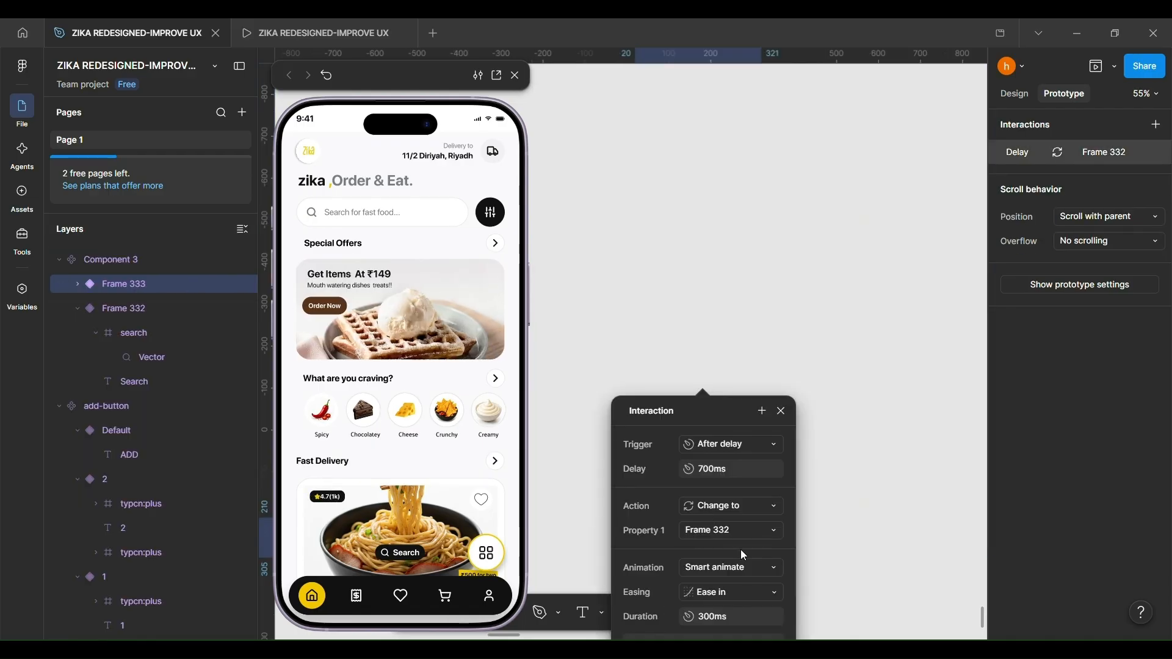
- Minimize the interface and test the whole HOME screen in the phone preview, including the favourite and ADD controls, closing the preview when done
left_click(239, 66)
left_click_drag(317, 89, 346, 62)
scroll(339, 269, "down", 5)
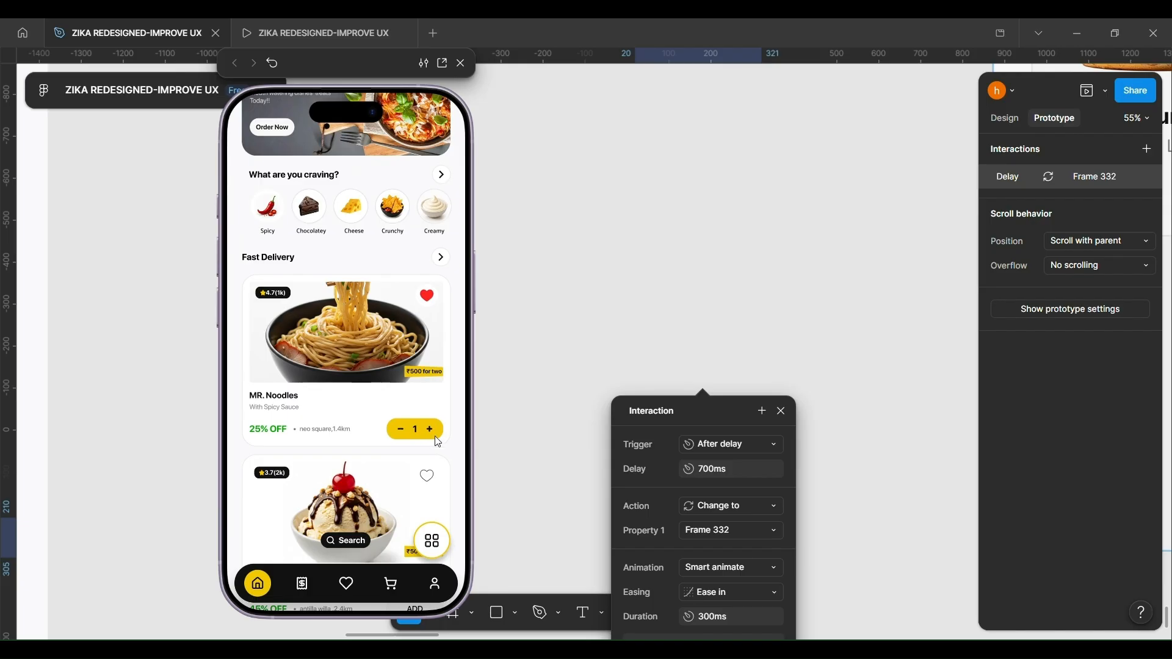
scroll(391, 487, "down", 10)
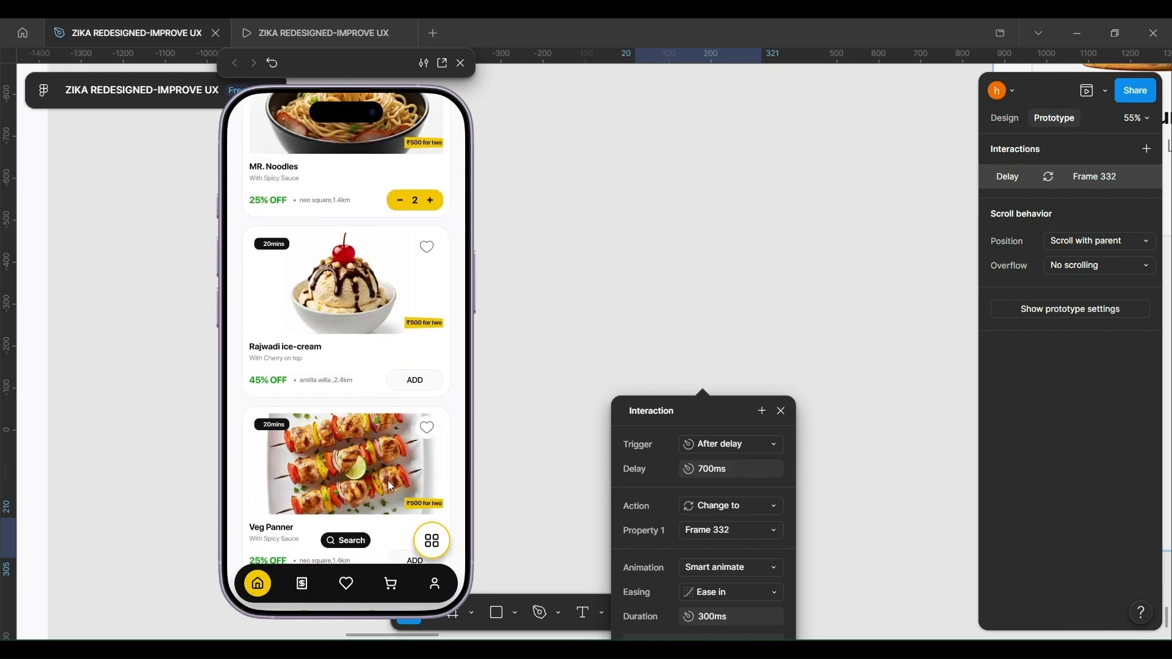
scroll(400, 486, "down", 10)
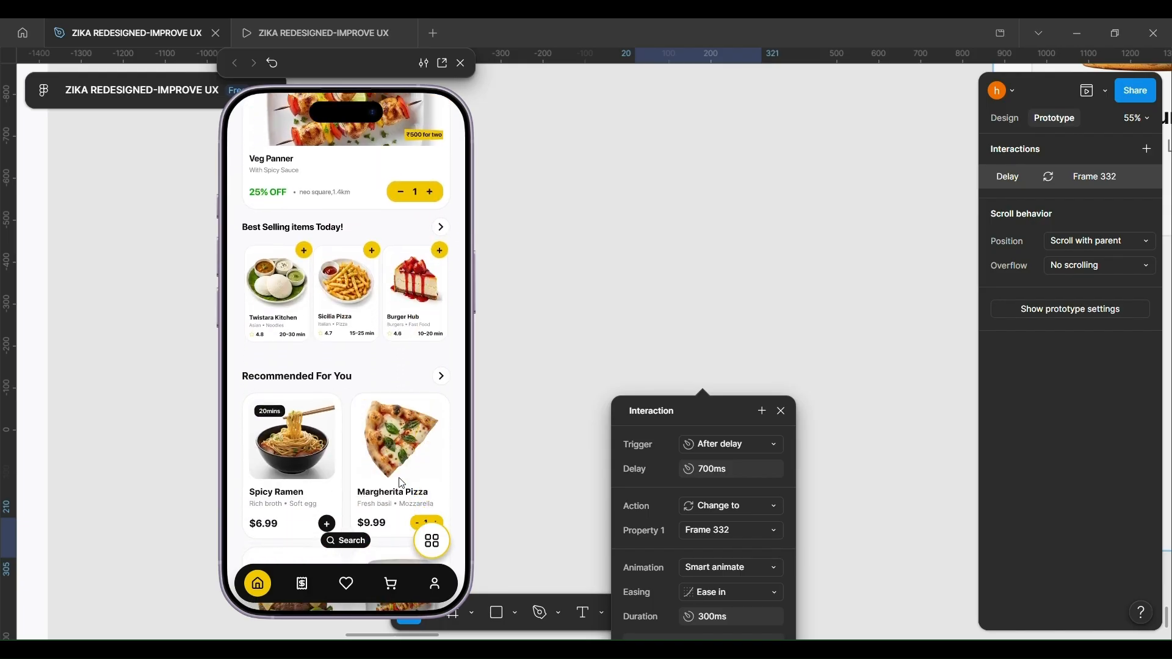
scroll(388, 477, "down", 2)
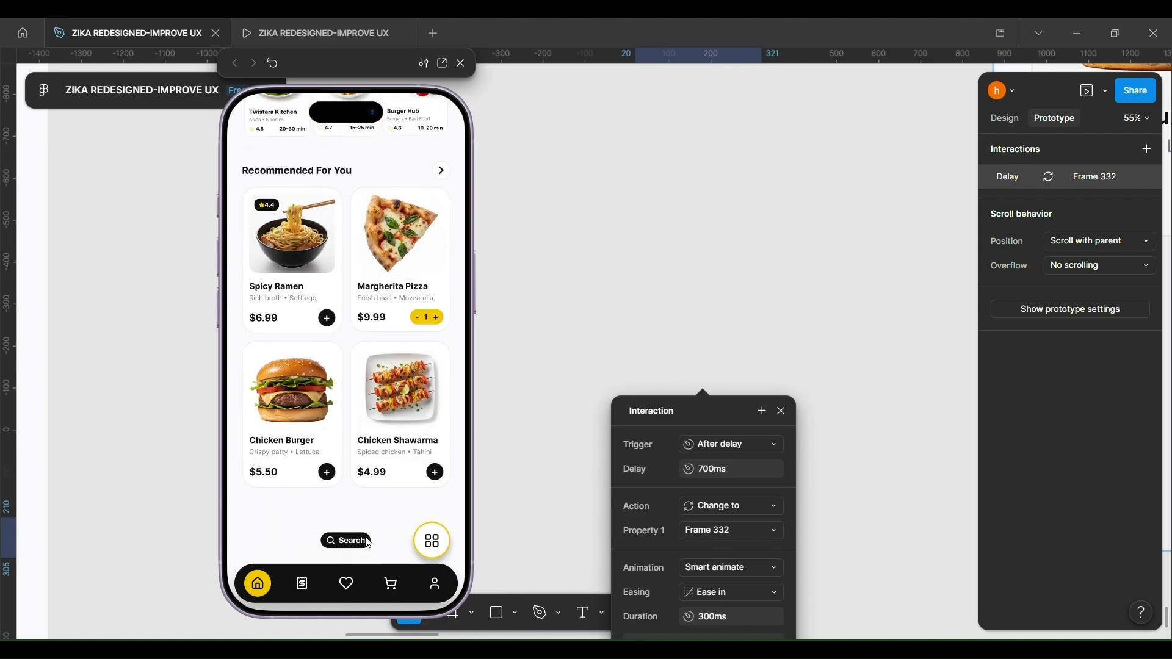
scroll(393, 397, "up", 20)
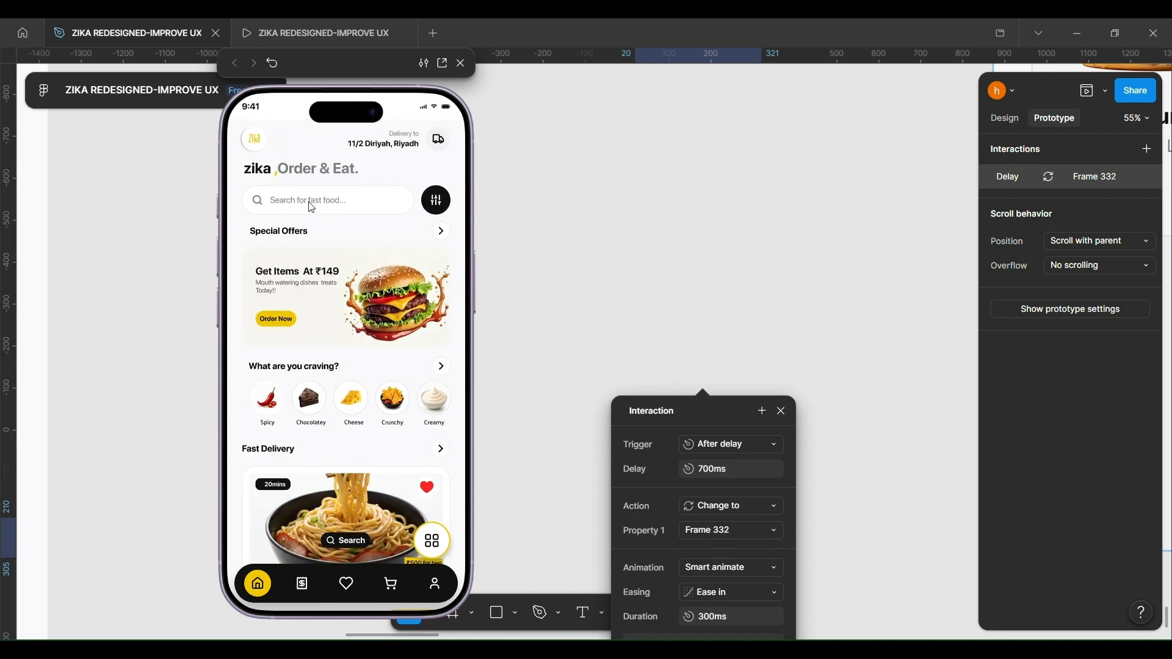
left_click(461, 63)
scroll(531, 175, "down", 6)
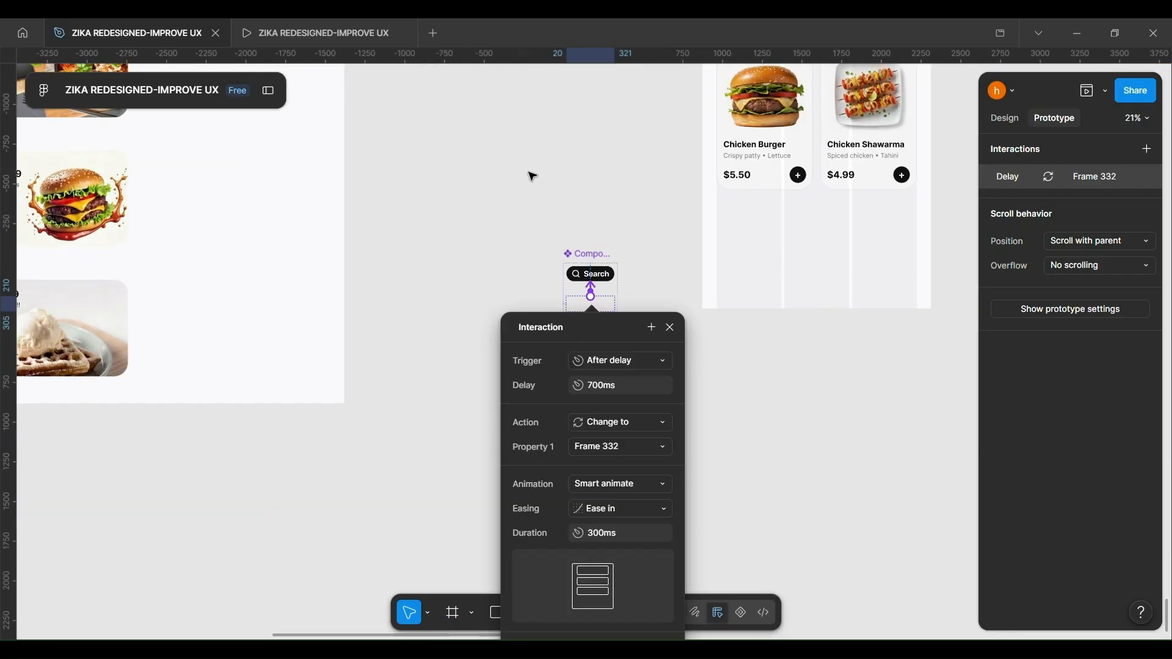